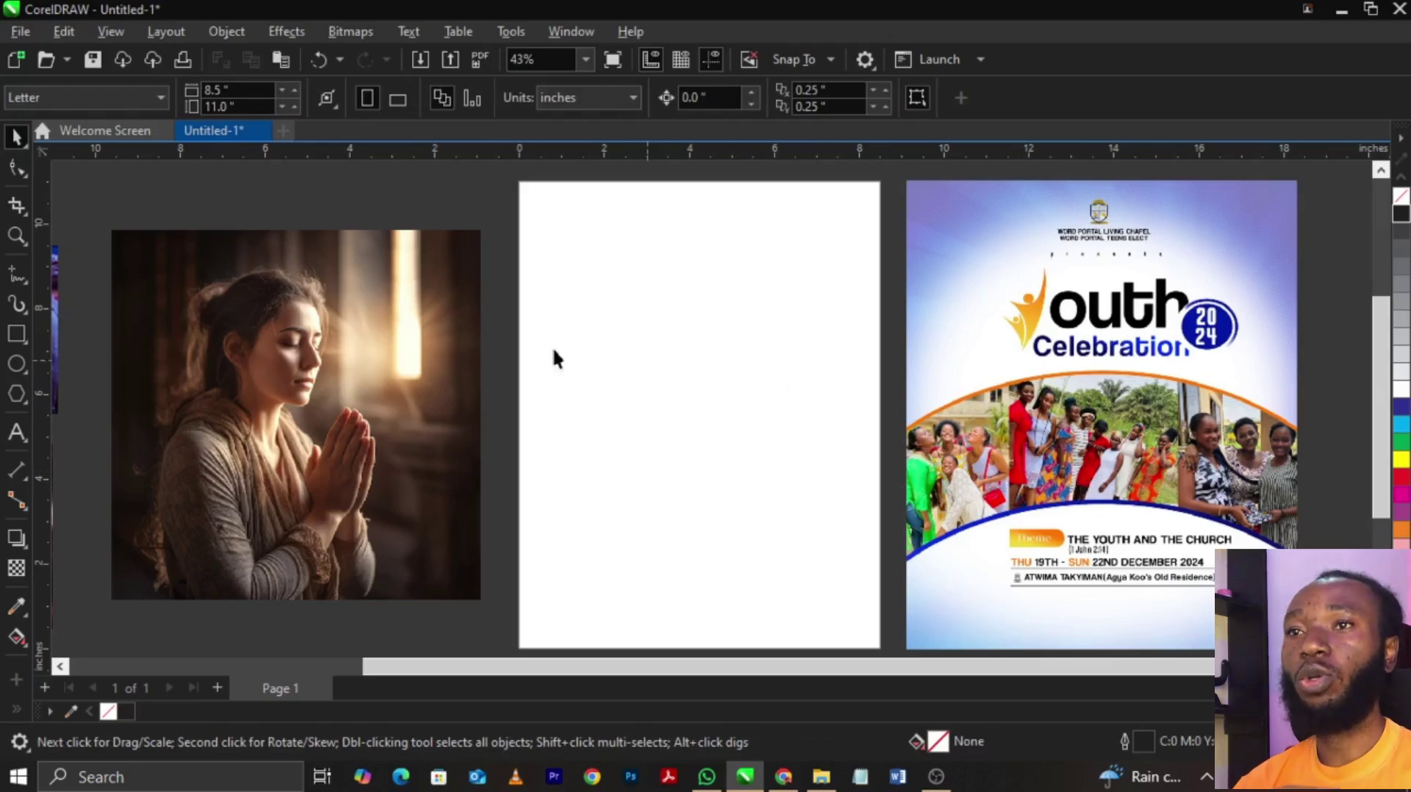
# - Create an 8.5 × 11 in page-frame rectangle, remove its outline, and center it on the page
pyautogui.doubleClick(17, 335)
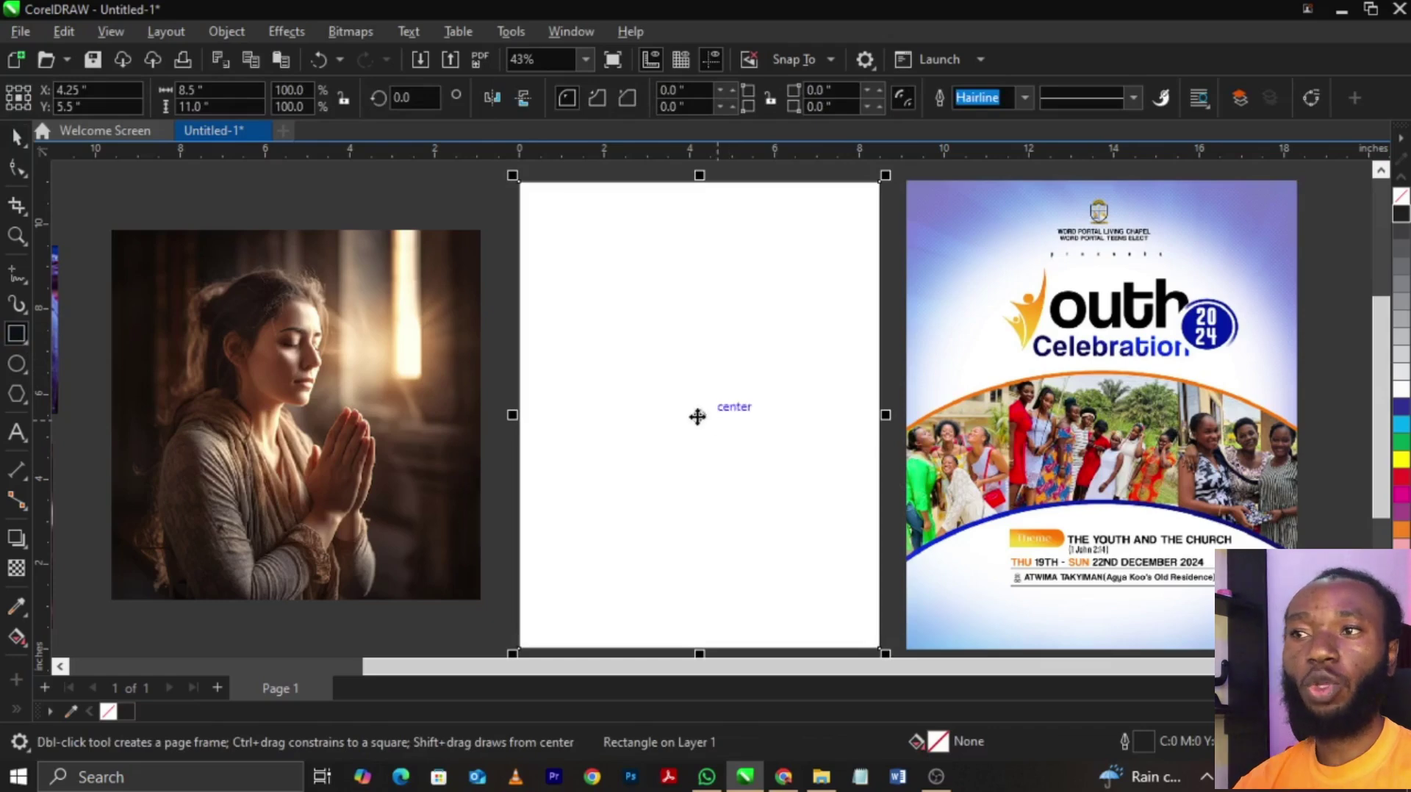
pyautogui.moveTo(699, 416); pyautogui.dragTo(734, 428)
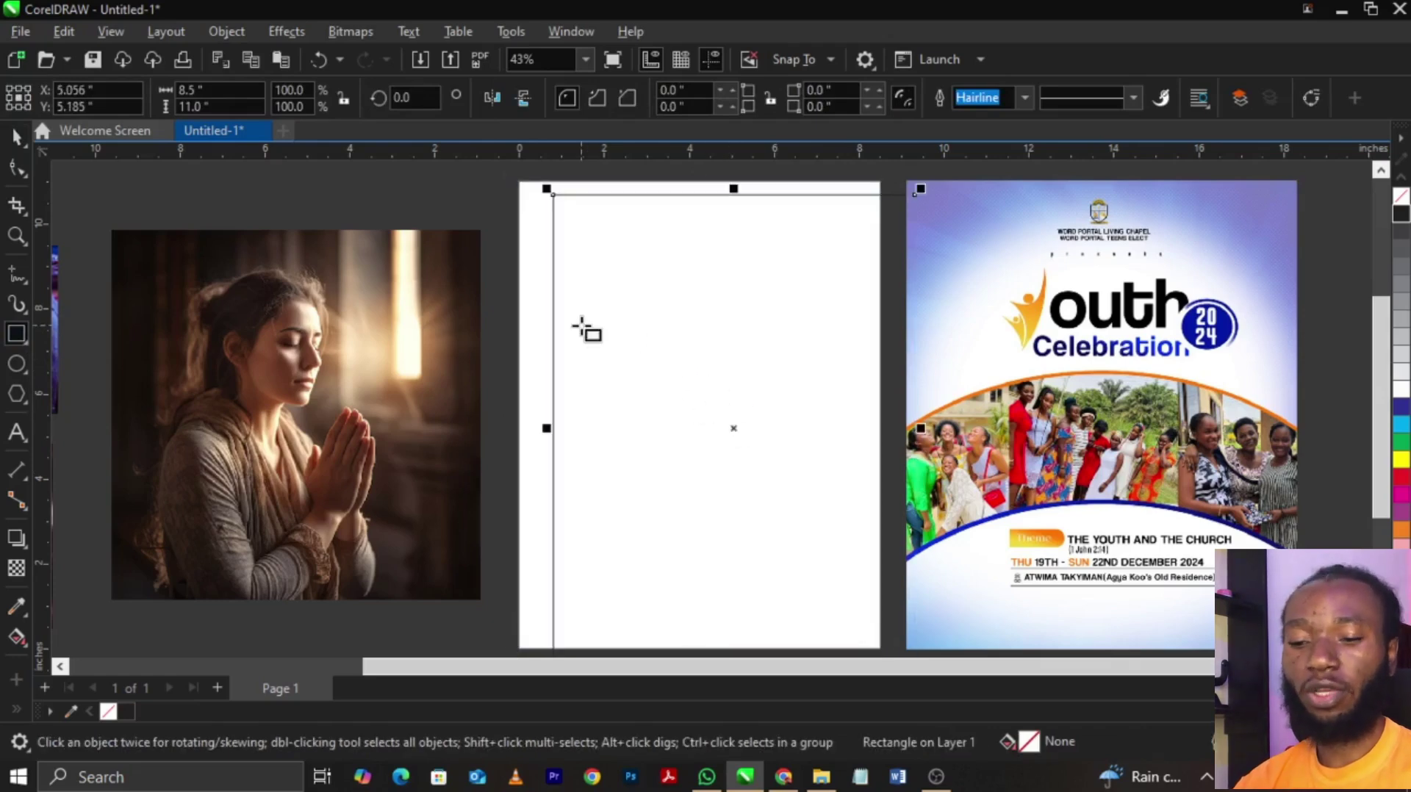
pyautogui.press('space')
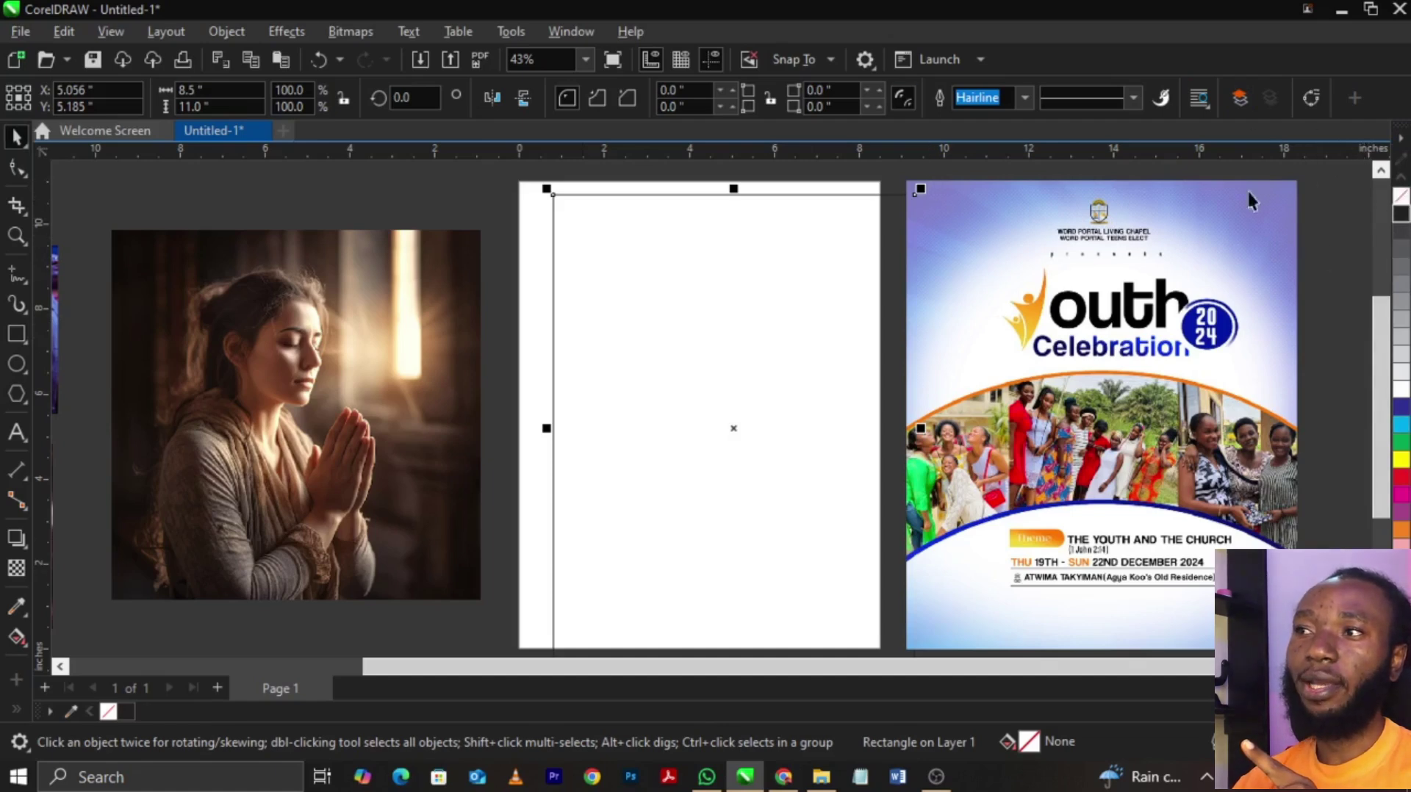
pyautogui.rightClick(1402, 197)
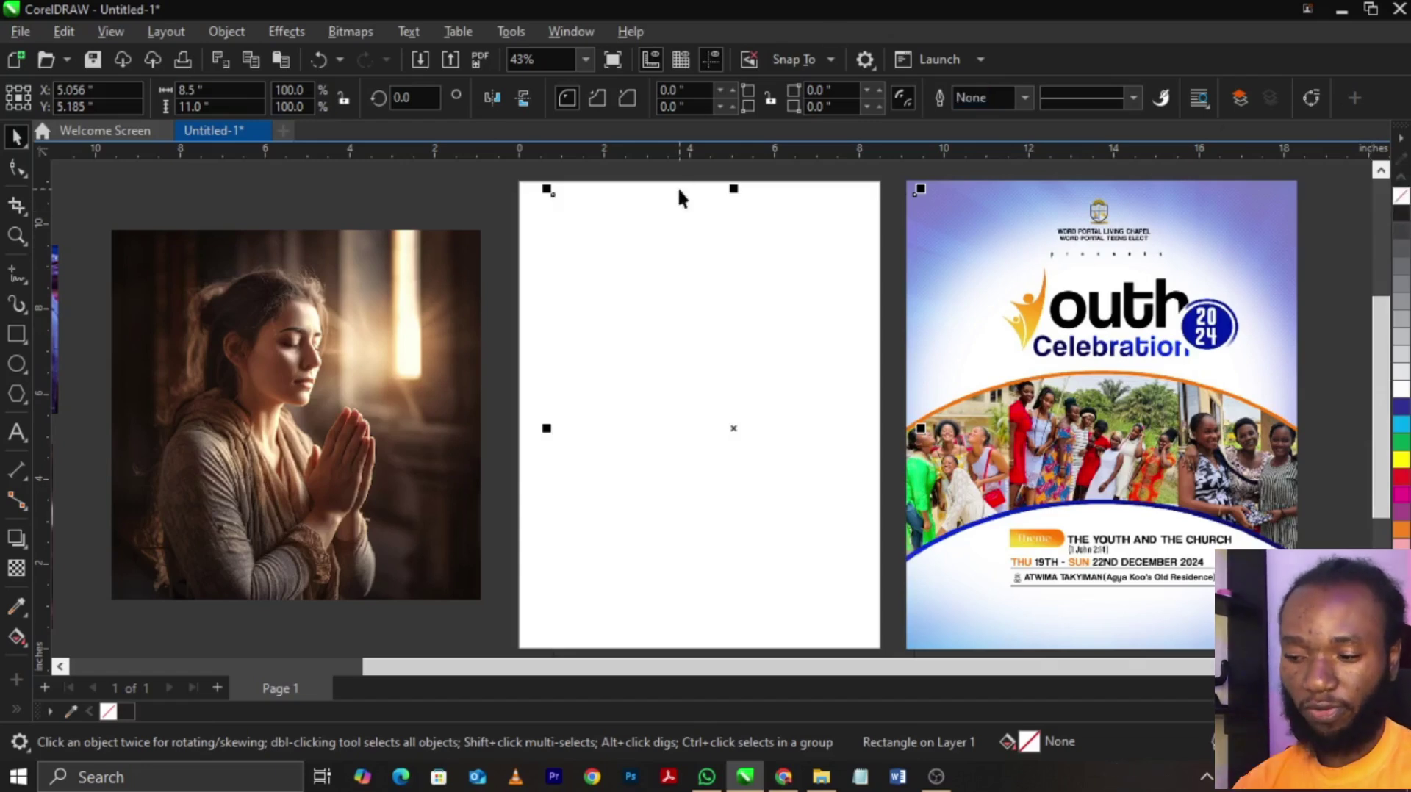
pyautogui.press('p')
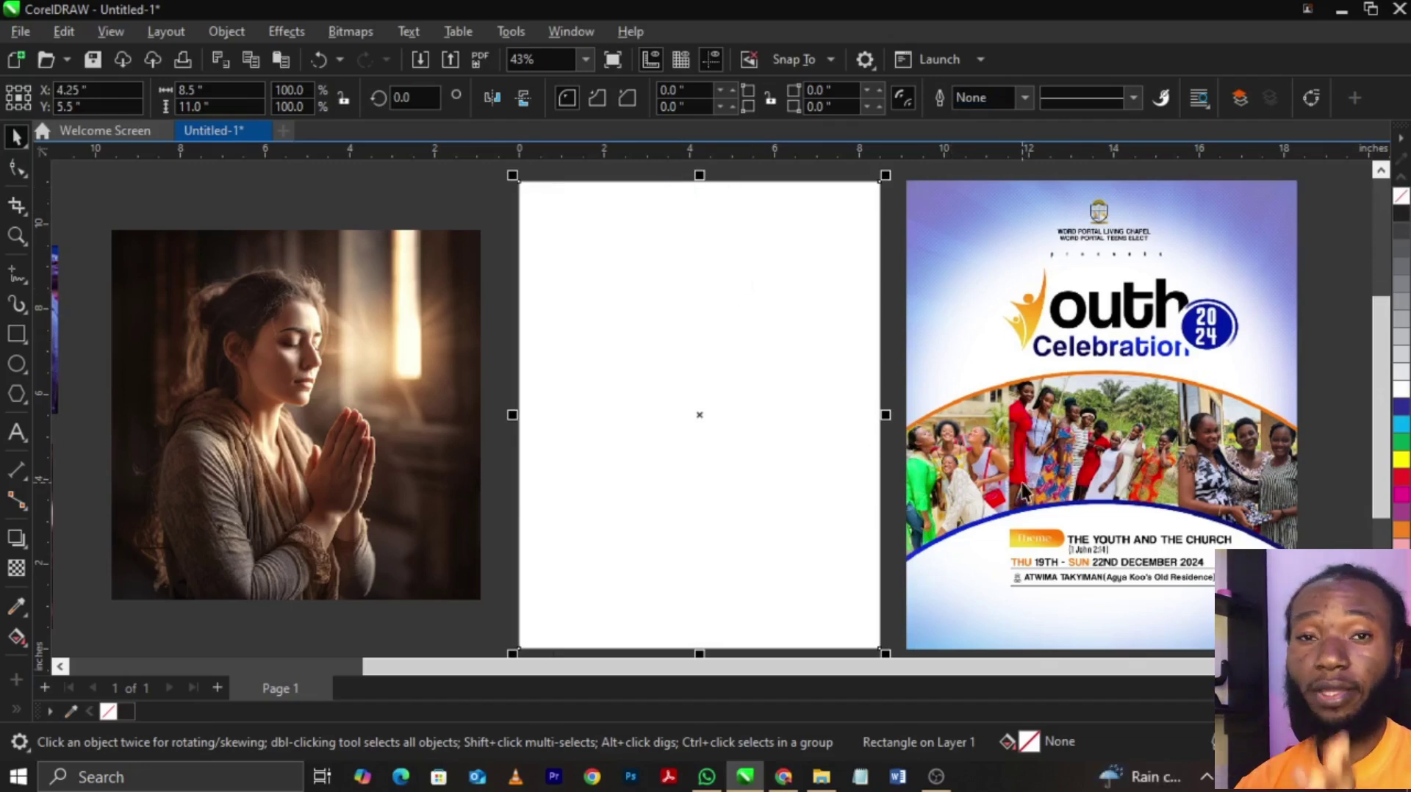
# - Draw a circle about 9.9 in wide over the lower part of the page and give it a black outline
pyautogui.click(17, 363)
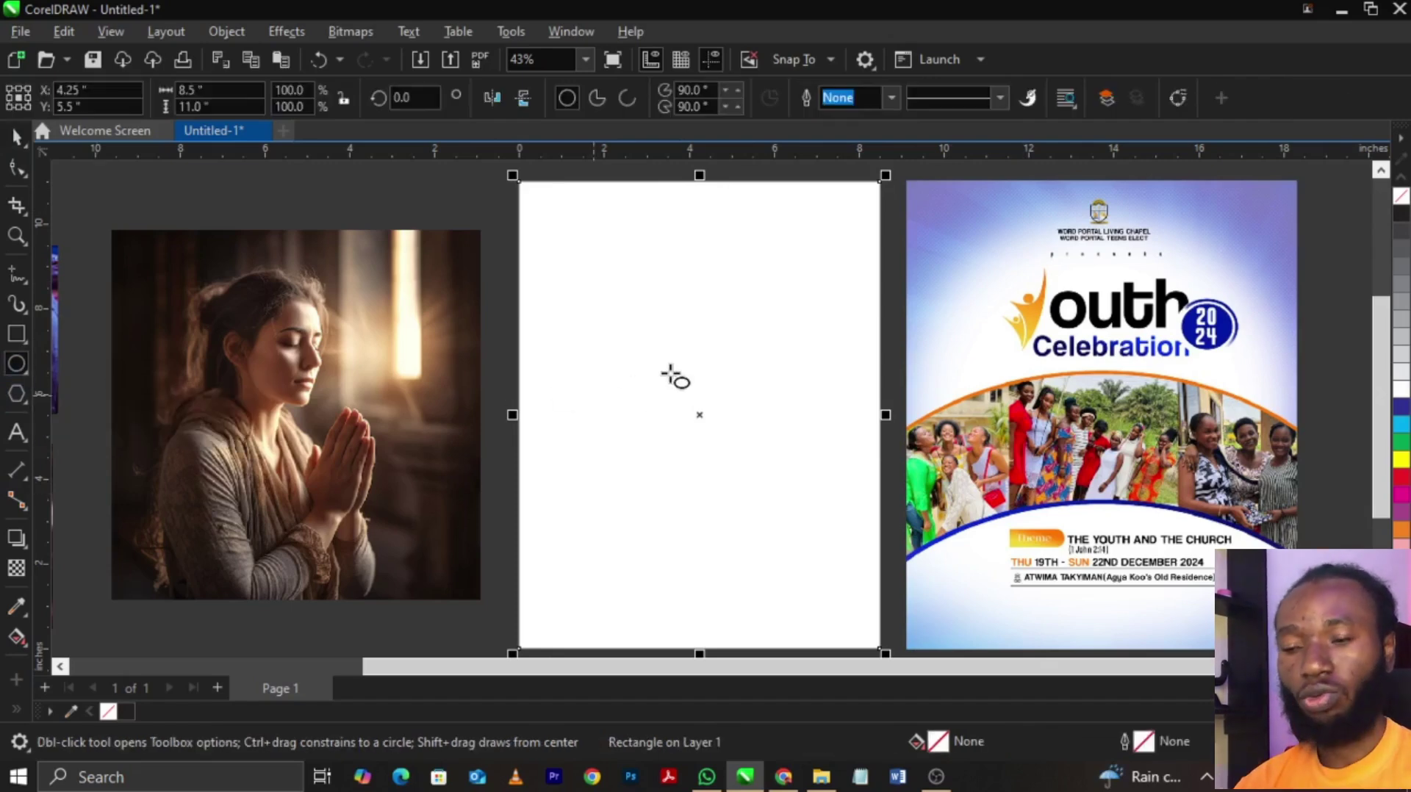
pyautogui.scroll(-1, 673, 378)
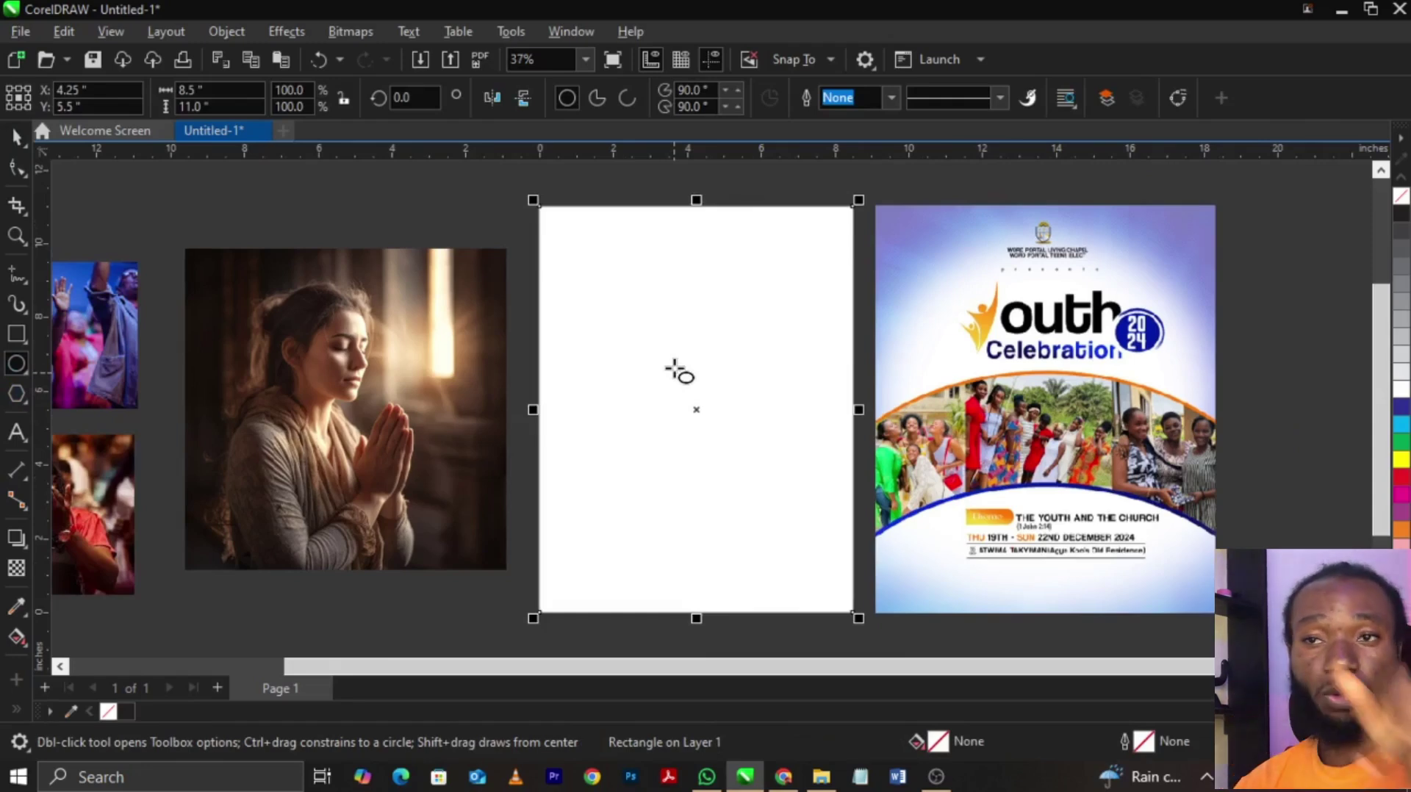
pyautogui.moveTo(498, 322); pyautogui.dragTo(855, 612)
pyautogui.hotkey('ctrl', 'z')
pyautogui.moveTo(518, 337); pyautogui.dragTo(890, 578)
pyautogui.press('space')
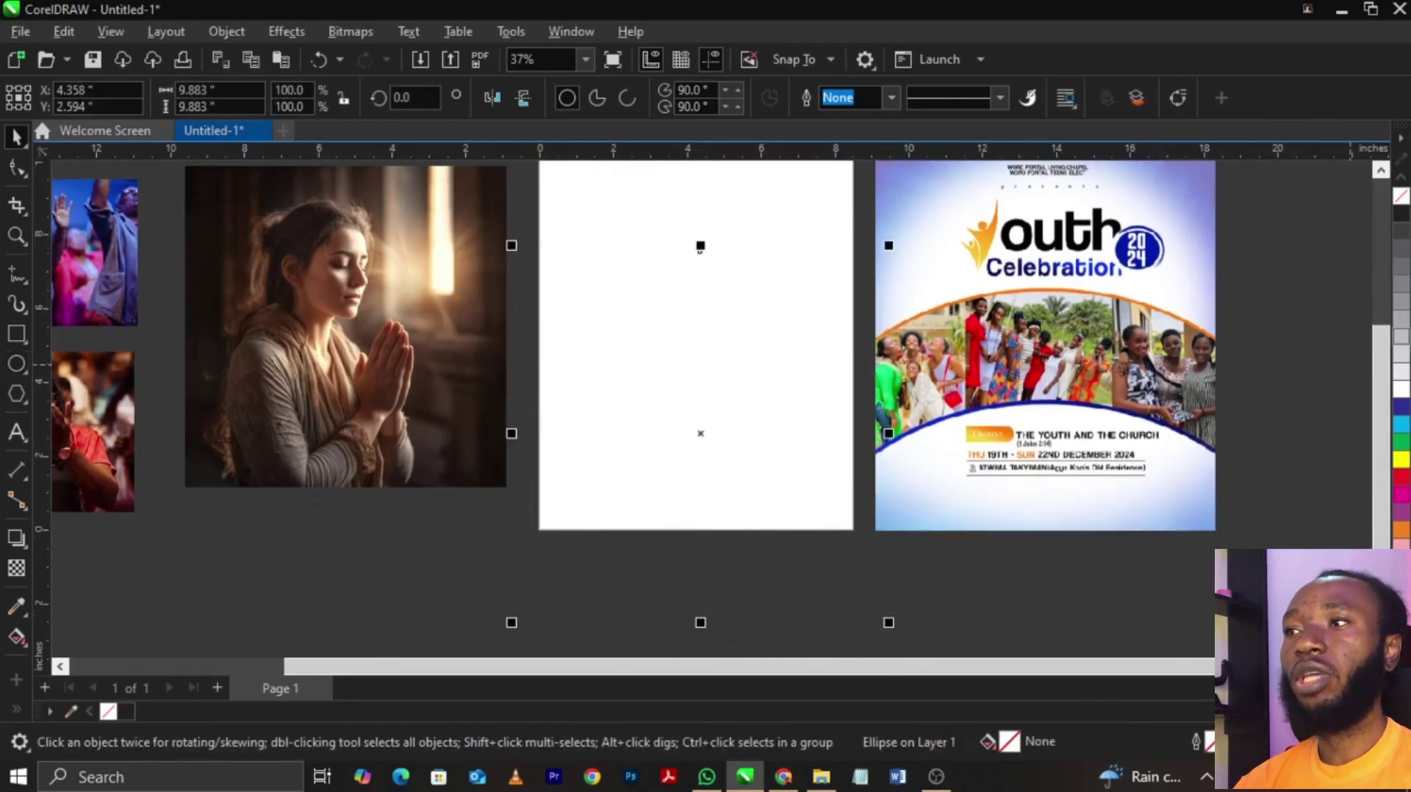
pyautogui.rightClick(1402, 213)
pyautogui.scroll(1, 728, 298)
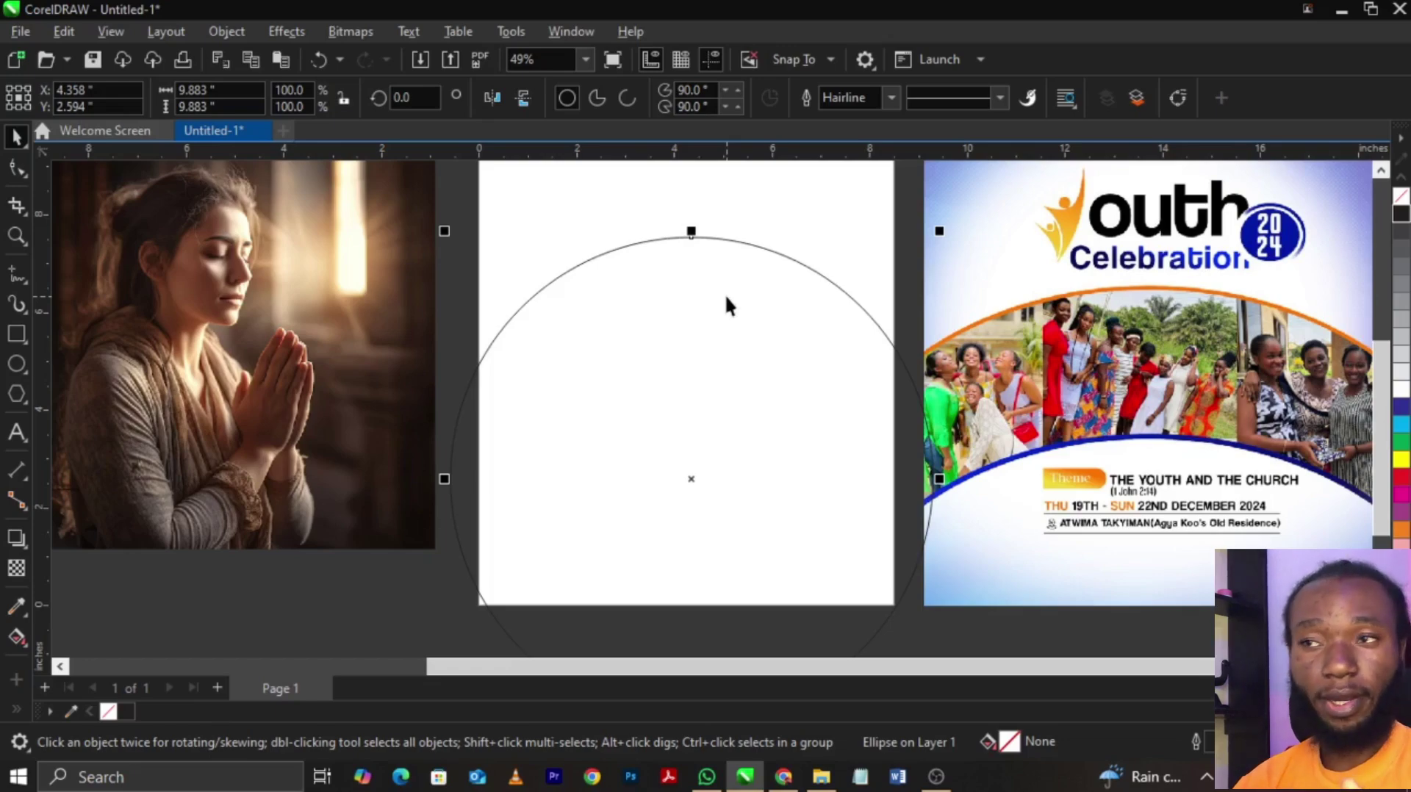
# - Move the circle slightly up and center it horizontally on the page-frame rectangle
pyautogui.scroll(-1, 718, 284)
pyautogui.scroll(1, 872, 284)
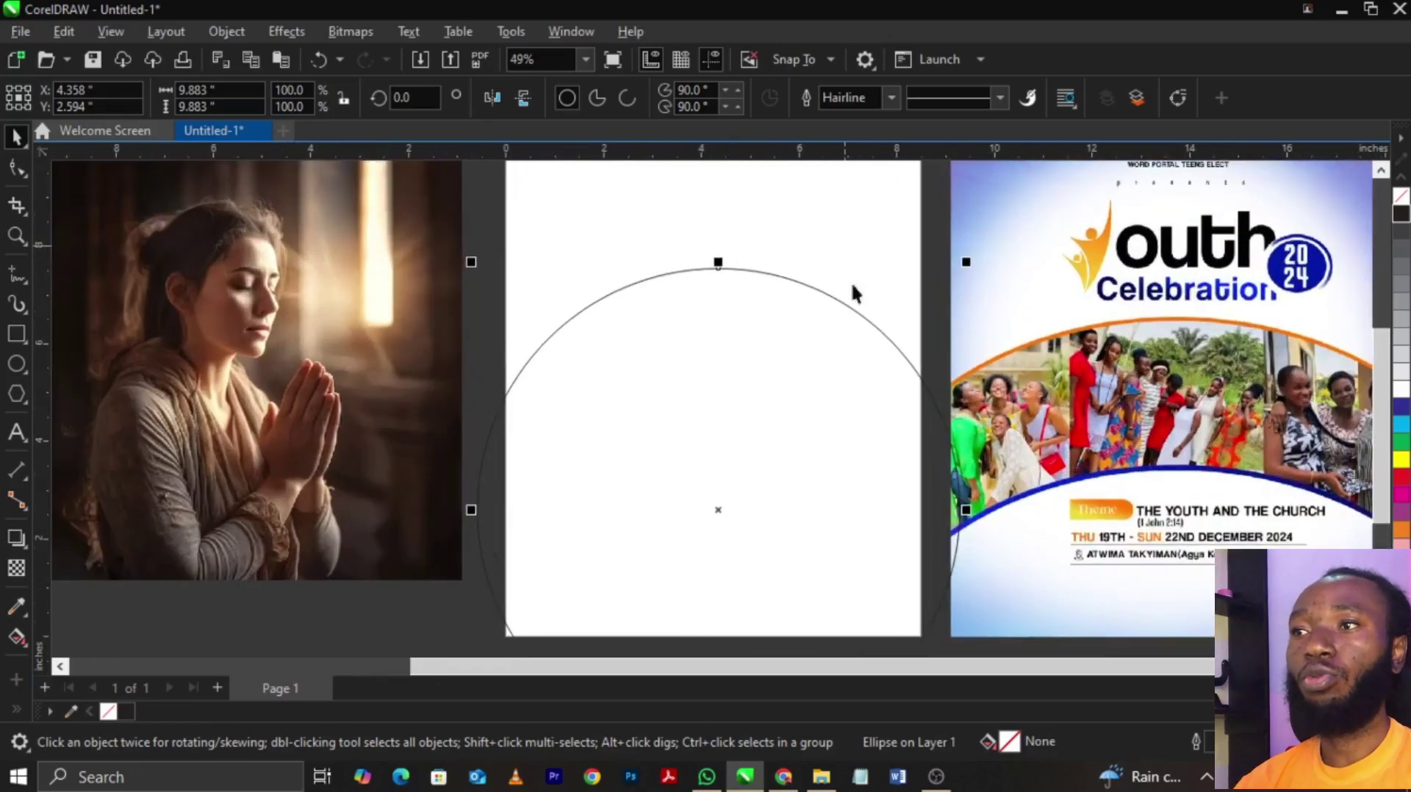
pyautogui.moveTo(844, 351); pyautogui.dragTo(844, 340)
pyautogui.keyDown('shift'); pyautogui.click(869, 225); pyautogui.keyUp('shift')
pyautogui.press('c')
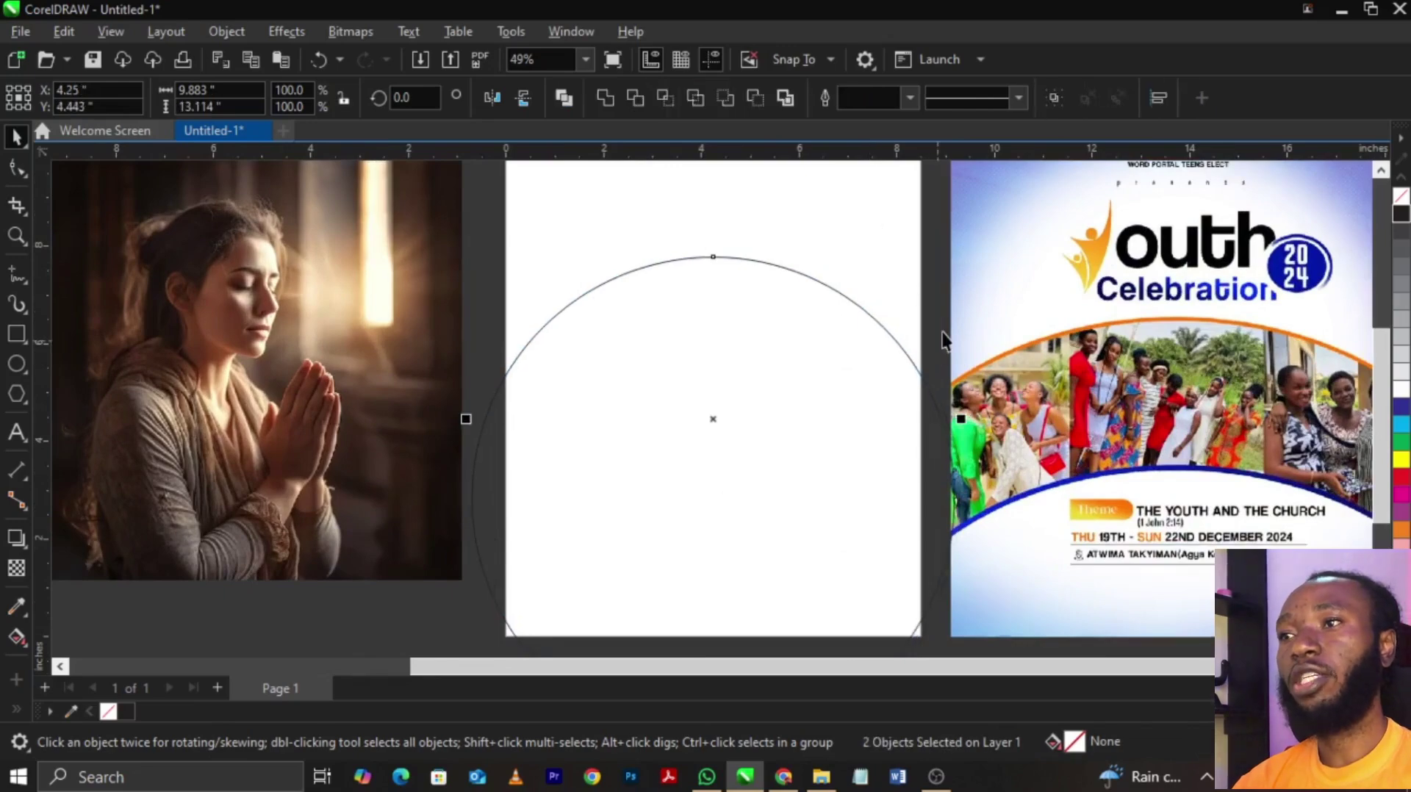
# - Move the finished Youth Celebration flyer and the praying woman photo farther away on either side of the page
pyautogui.click(943, 335)
pyautogui.click(985, 375)
pyautogui.moveTo(1024, 385); pyautogui.dragTo(1323, 430)
pyautogui.click(946, 403)
pyautogui.scroll(1, 970, 383)
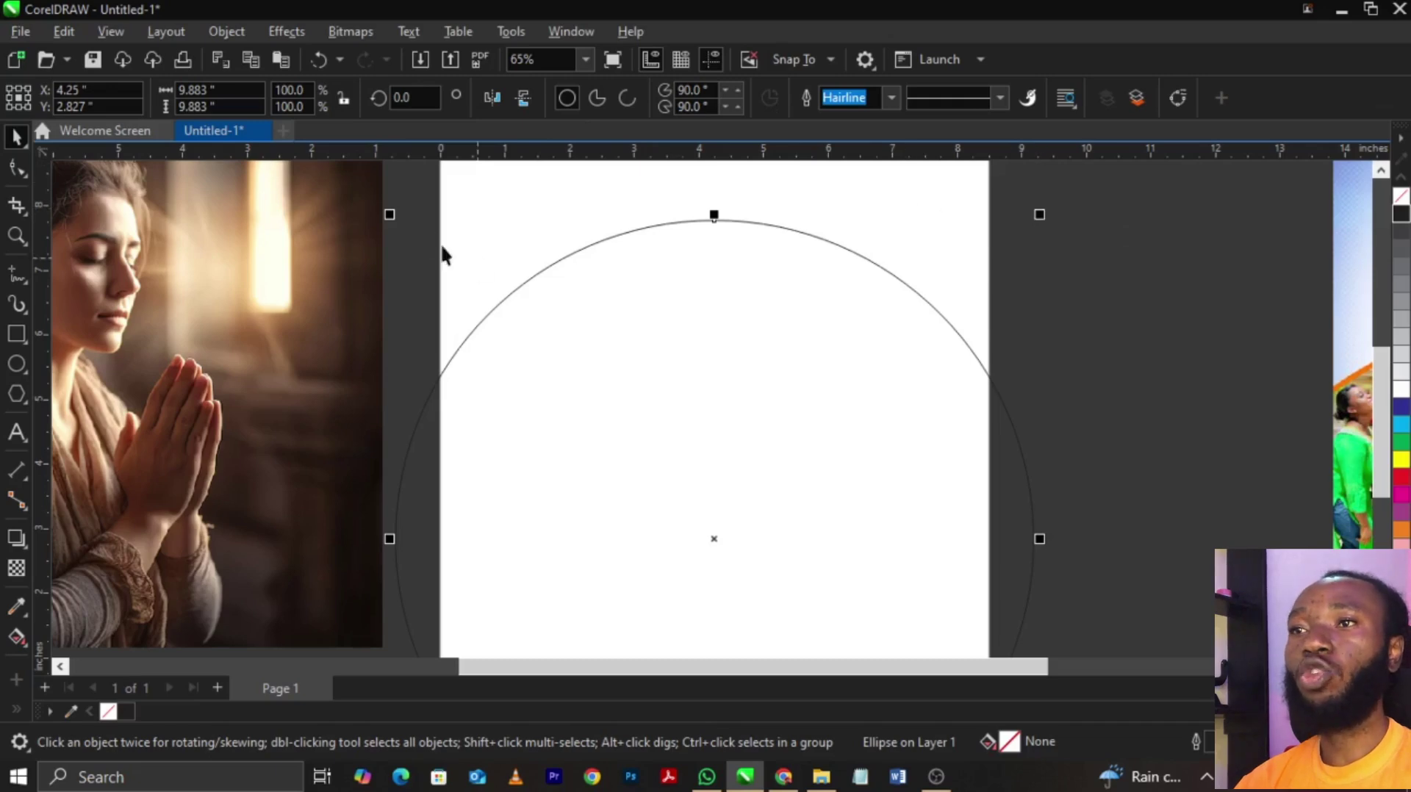
pyautogui.scroll(-1, 992, 299)
pyautogui.click(541, 335)
pyautogui.moveTo(478, 316); pyautogui.dragTo(204, 342)
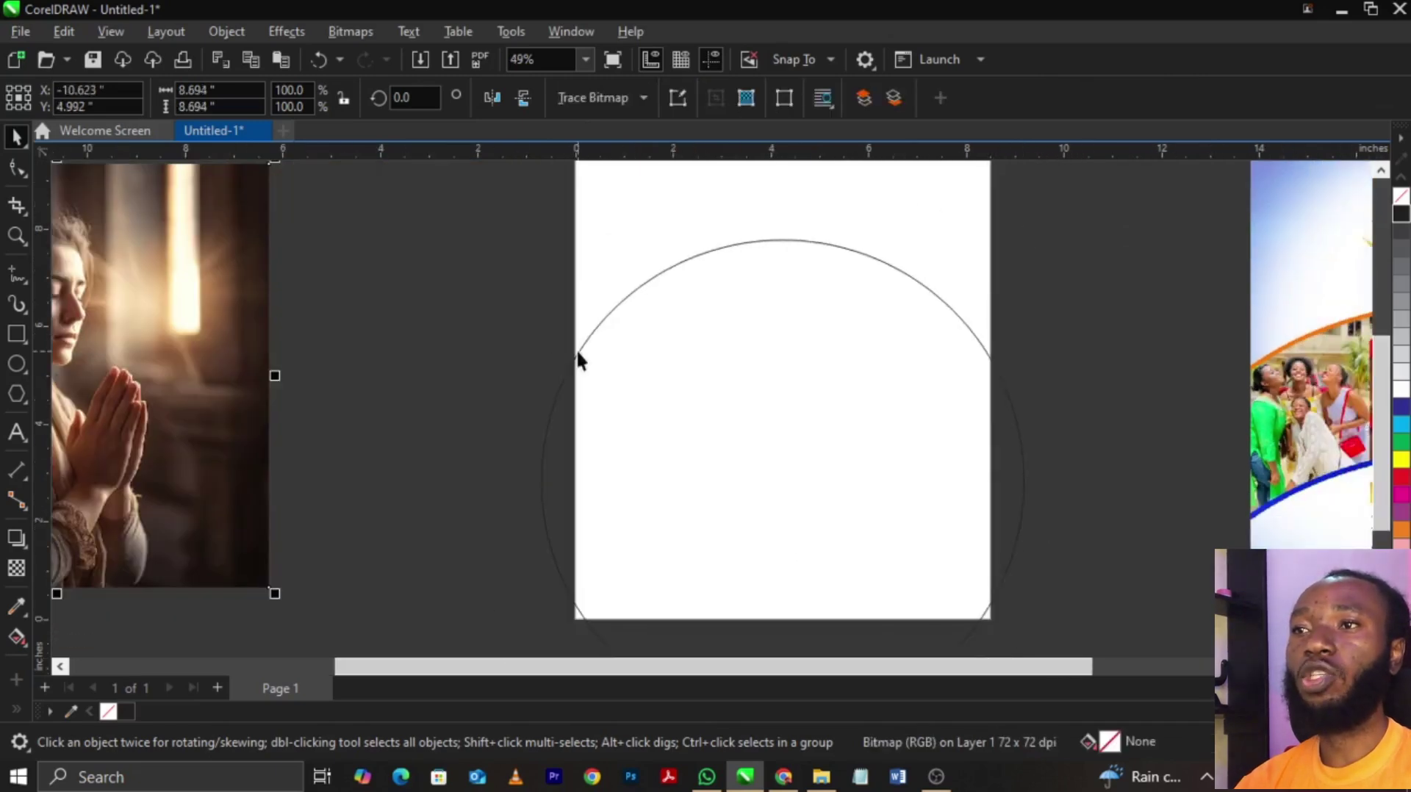
pyautogui.click(611, 332)
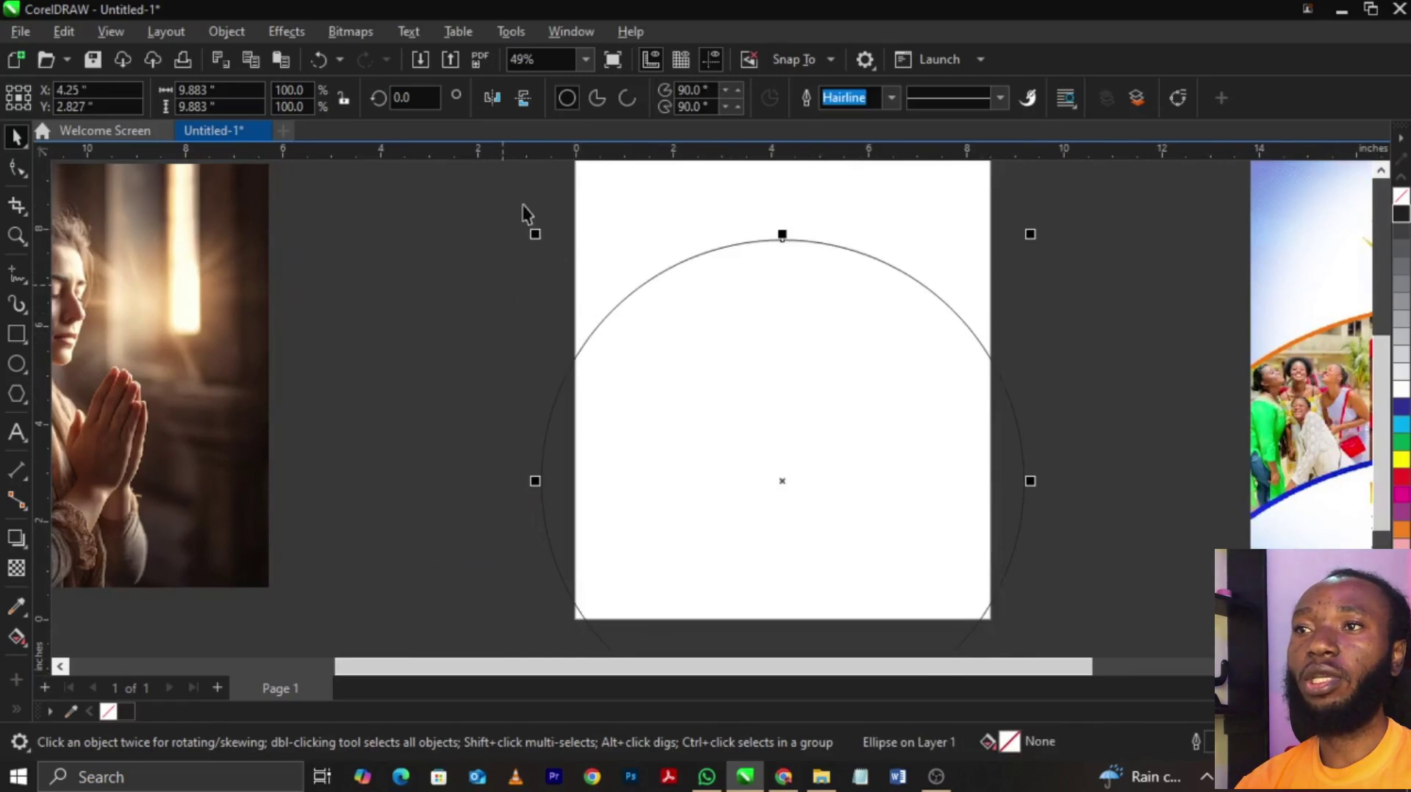
pyautogui.scroll(-1, 930, 221)
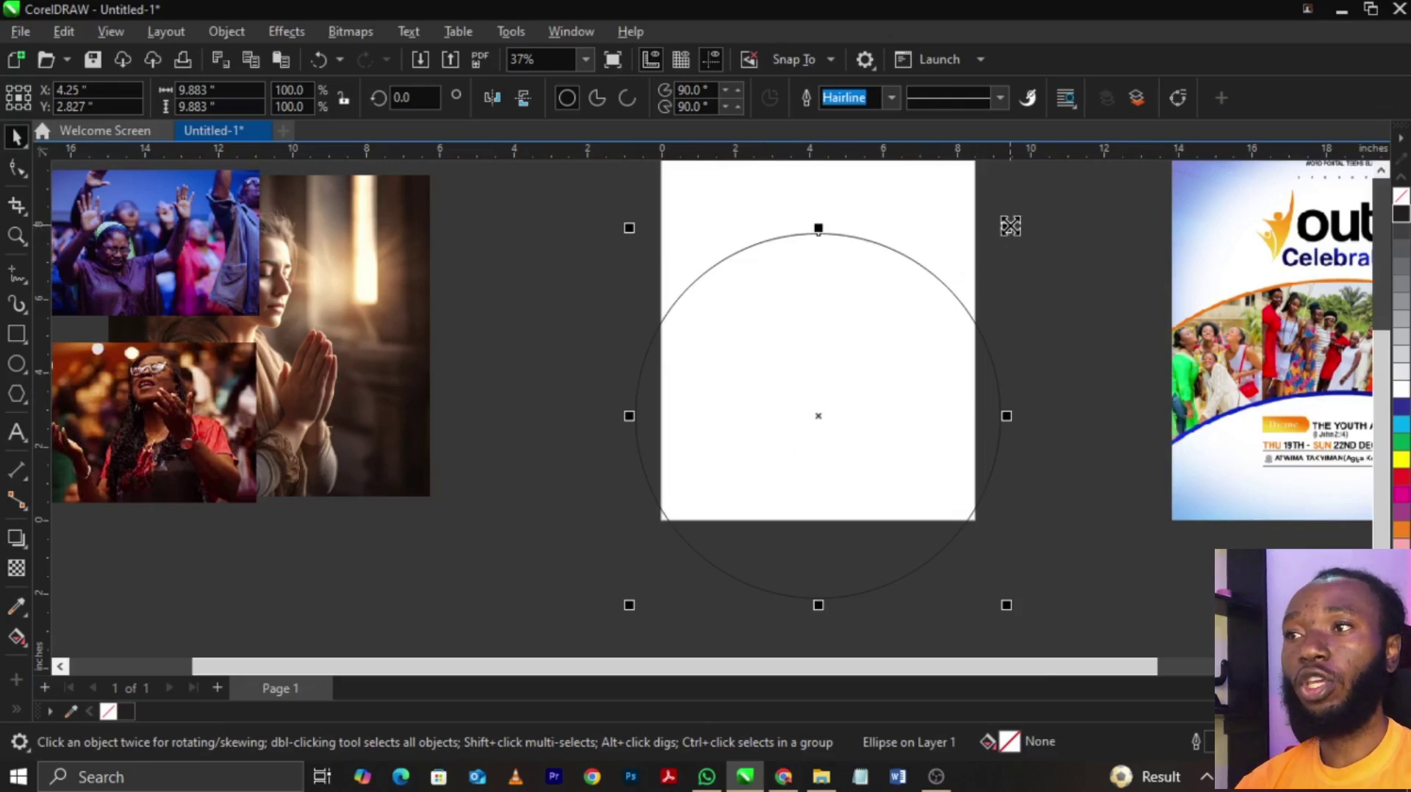
pyautogui.moveTo(1006, 228); pyautogui.dragTo(996, 290)
pyautogui.hotkey('ctrl', 'z')
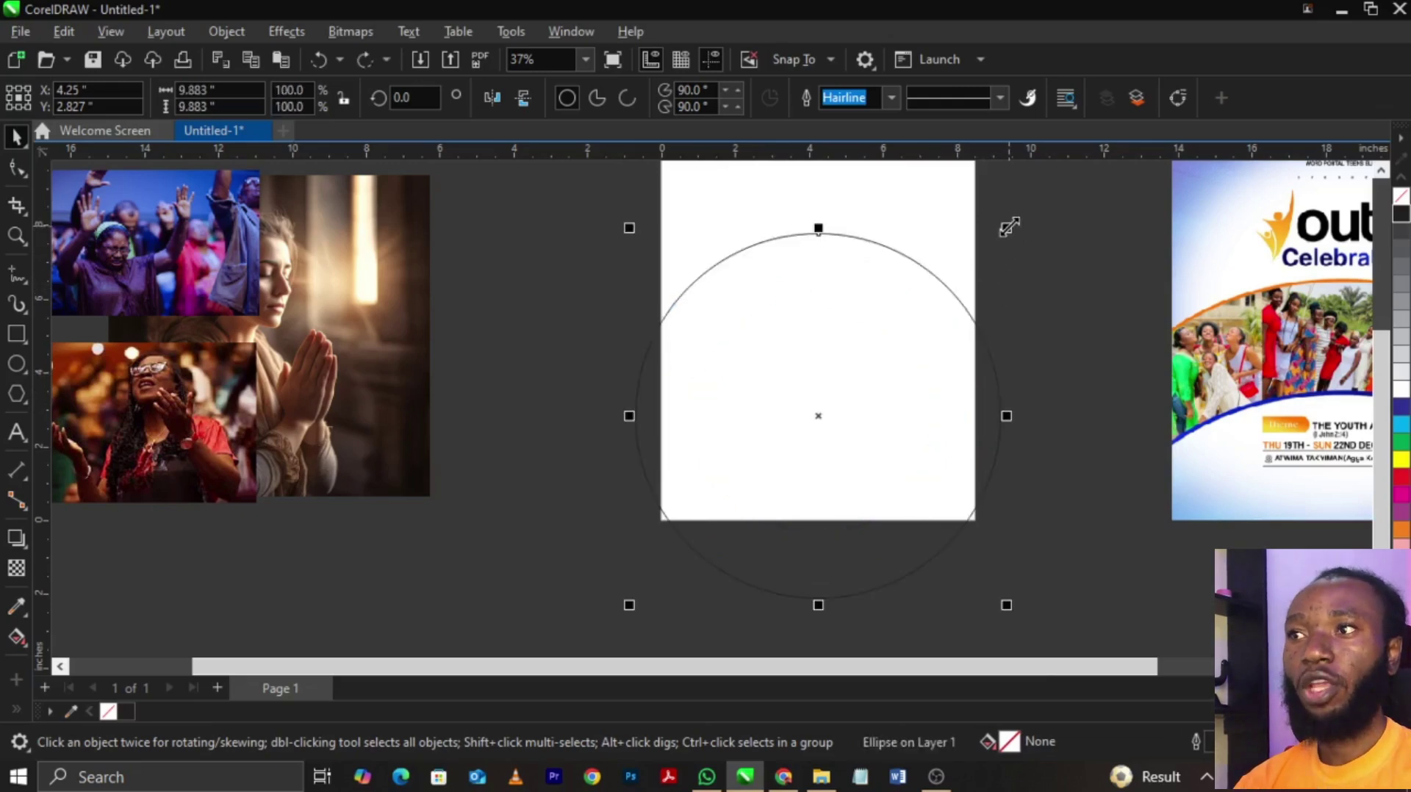
pyautogui.scroll(4, 1009, 227)
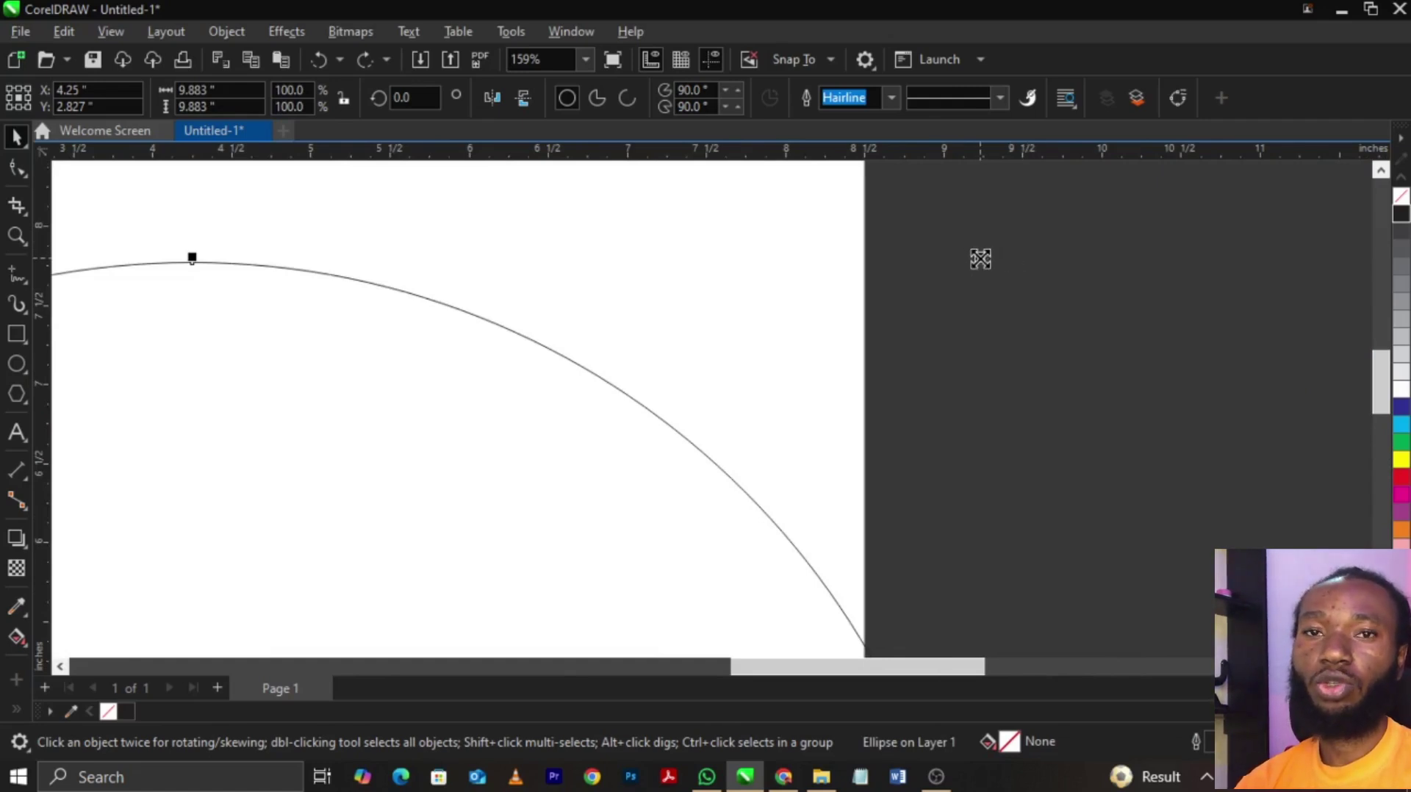
pyautogui.scroll(-3, 980, 259)
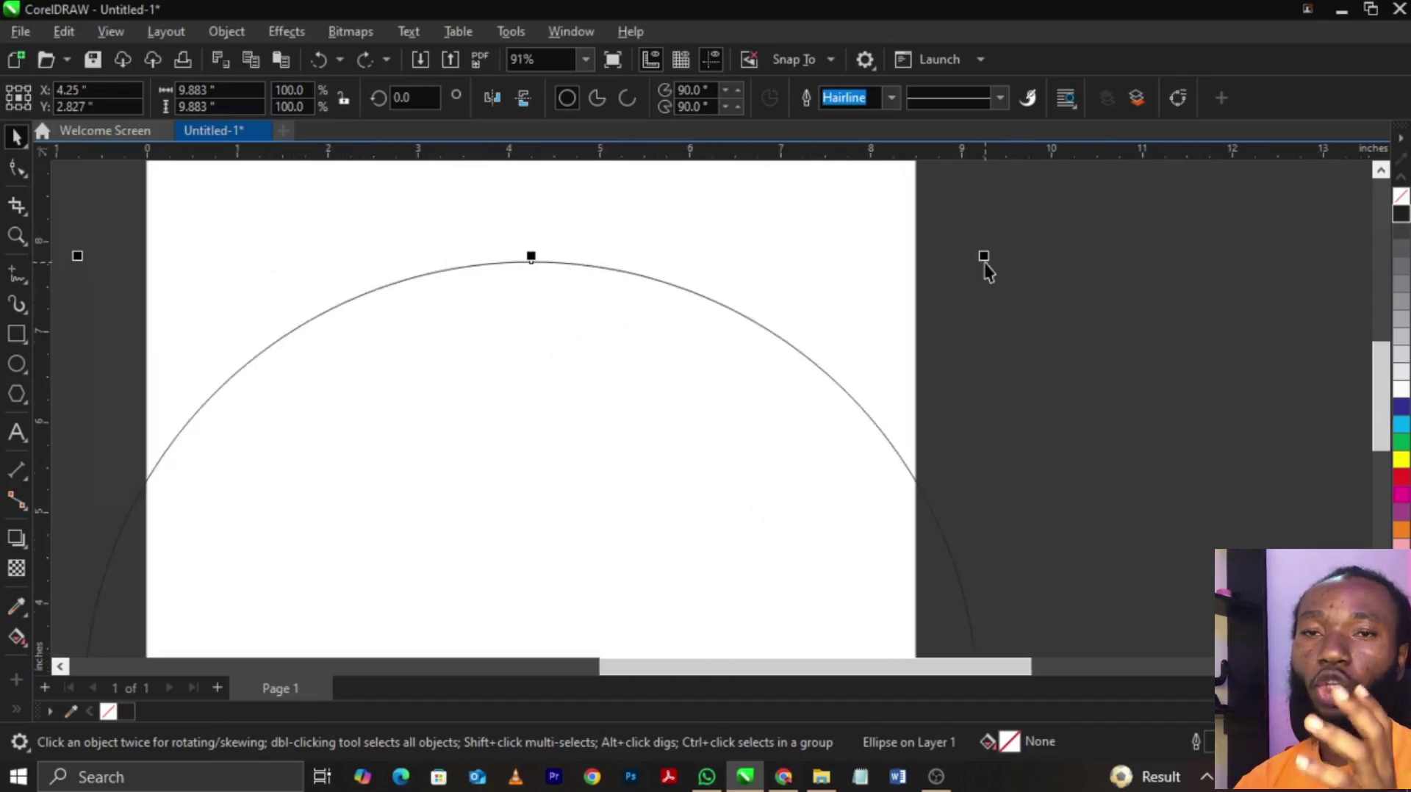
pyautogui.scroll(-2, 986, 269)
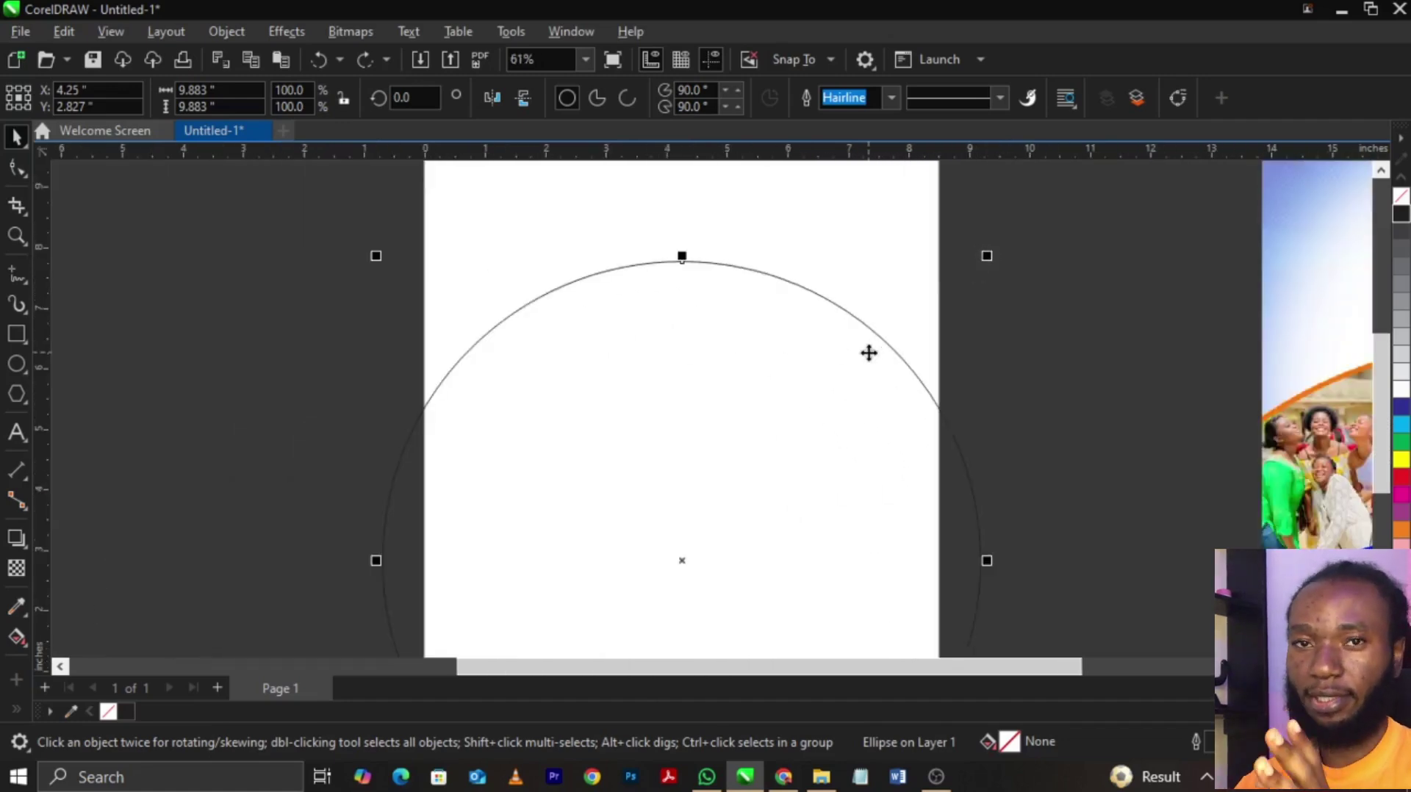
pyautogui.scroll(-2, 868, 353)
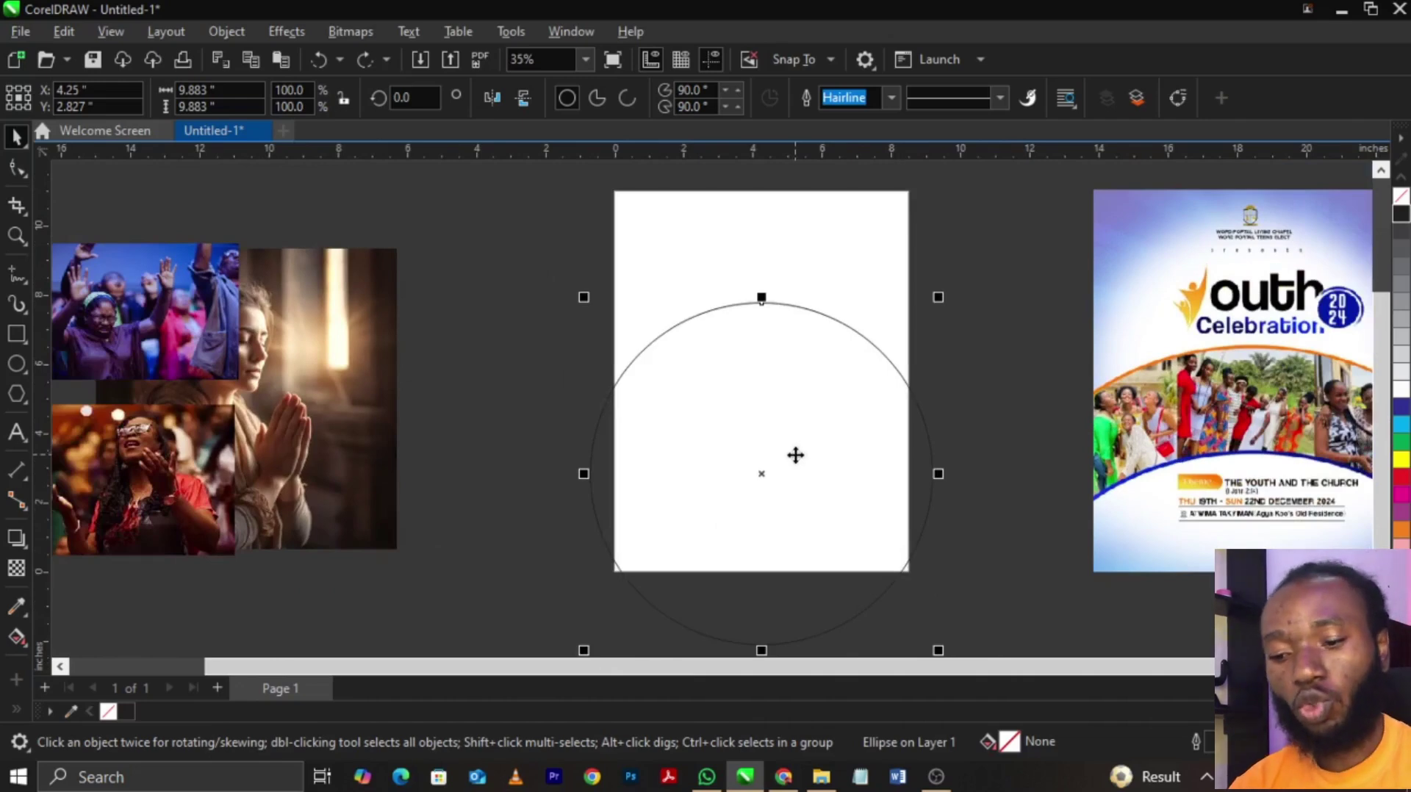
pyautogui.hotkey('ctrl', 'c')
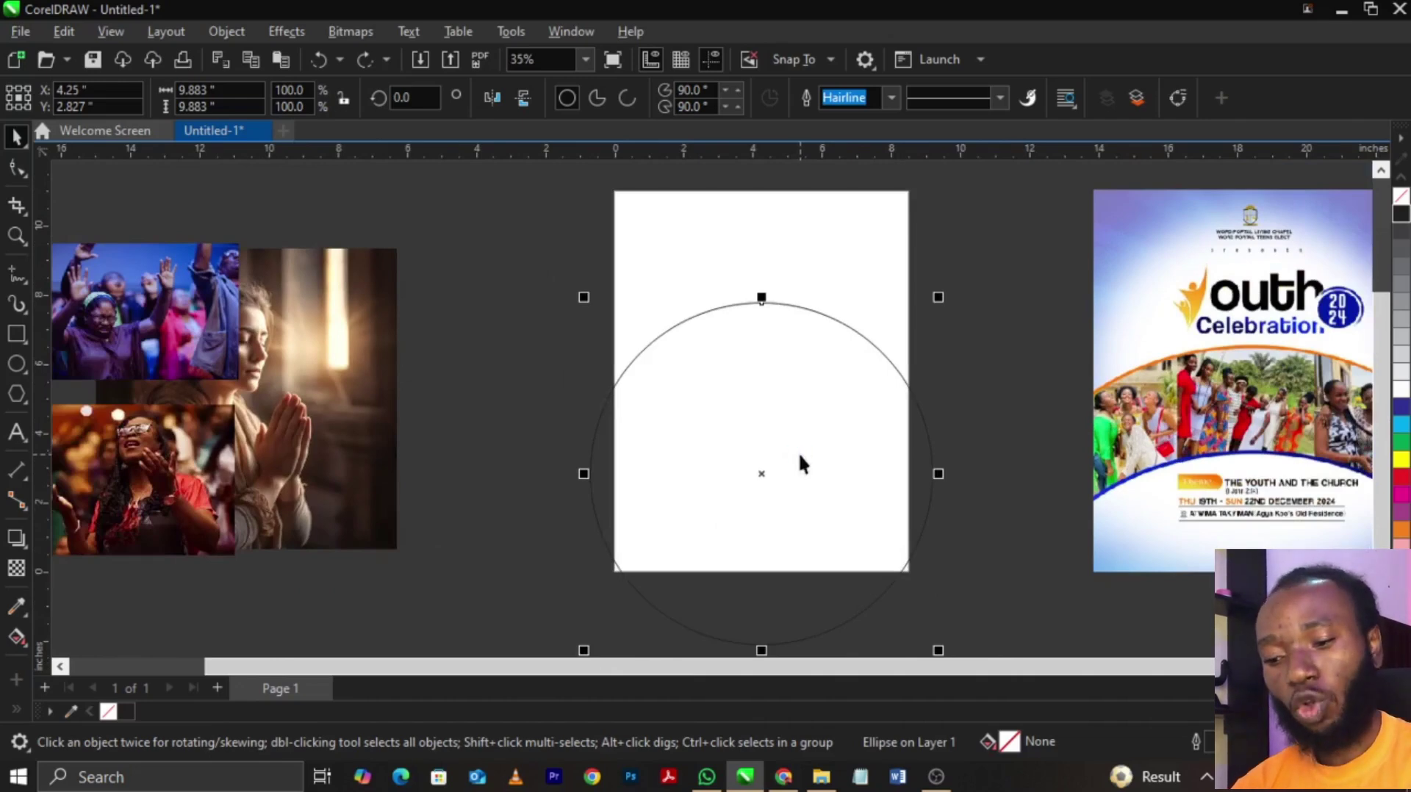
pyautogui.hotkey('ctrl', 'v')
pyautogui.moveTo(775, 474); pyautogui.dragTo(786, 449)
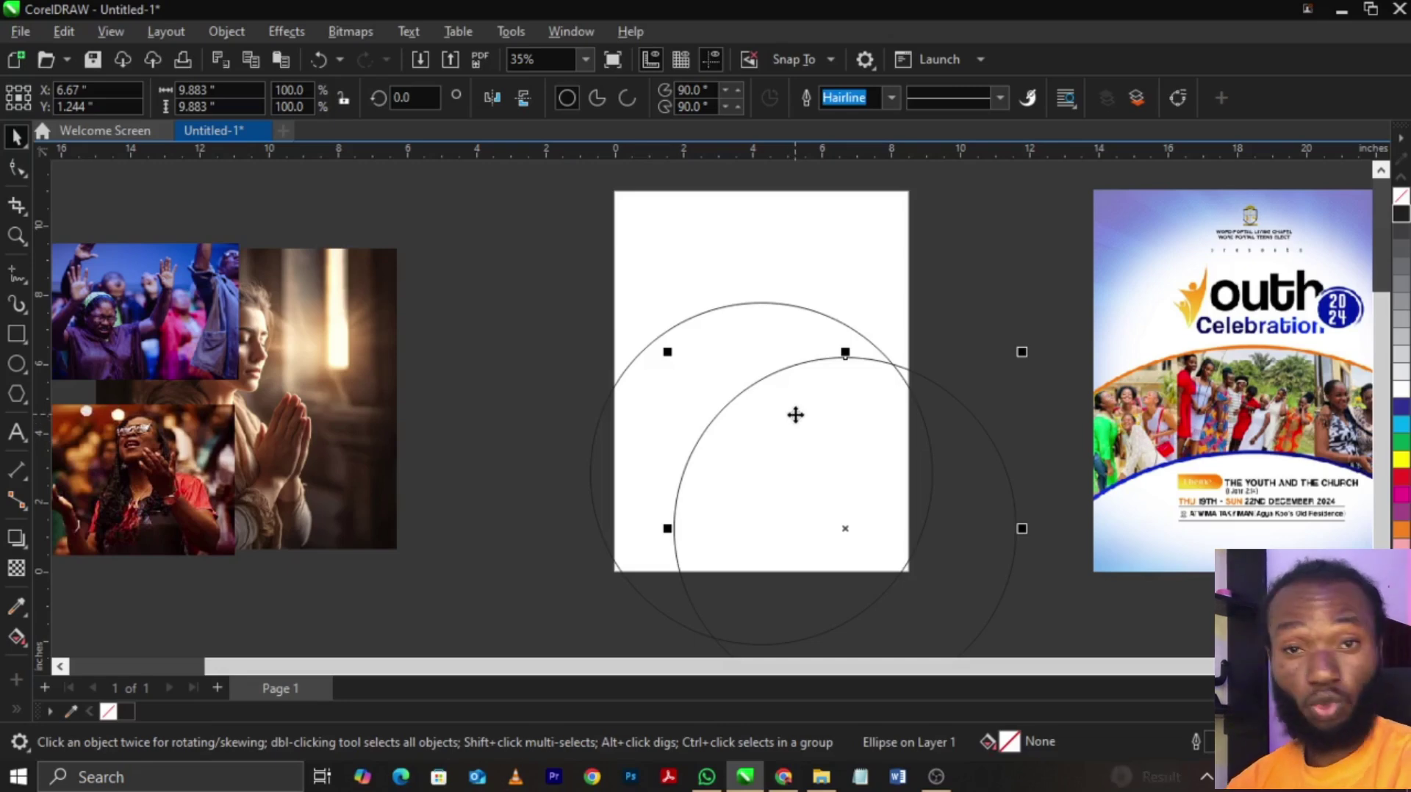
pyautogui.press('Delete')
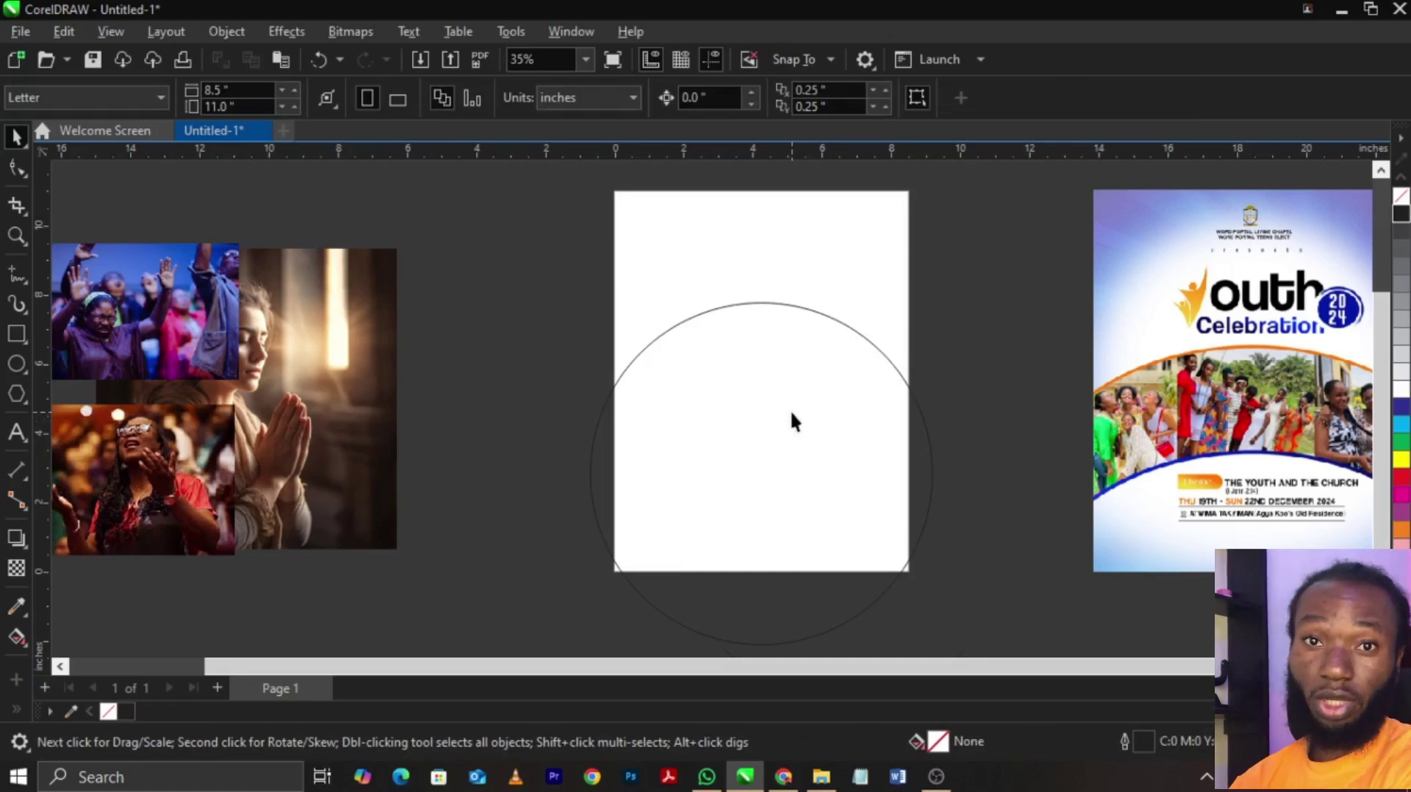
# - Duplicate the circle as a smaller concentric one about 4.8 in wide, and enlarge both until the outer is about 12.4 in wide
pyautogui.click(790, 411)
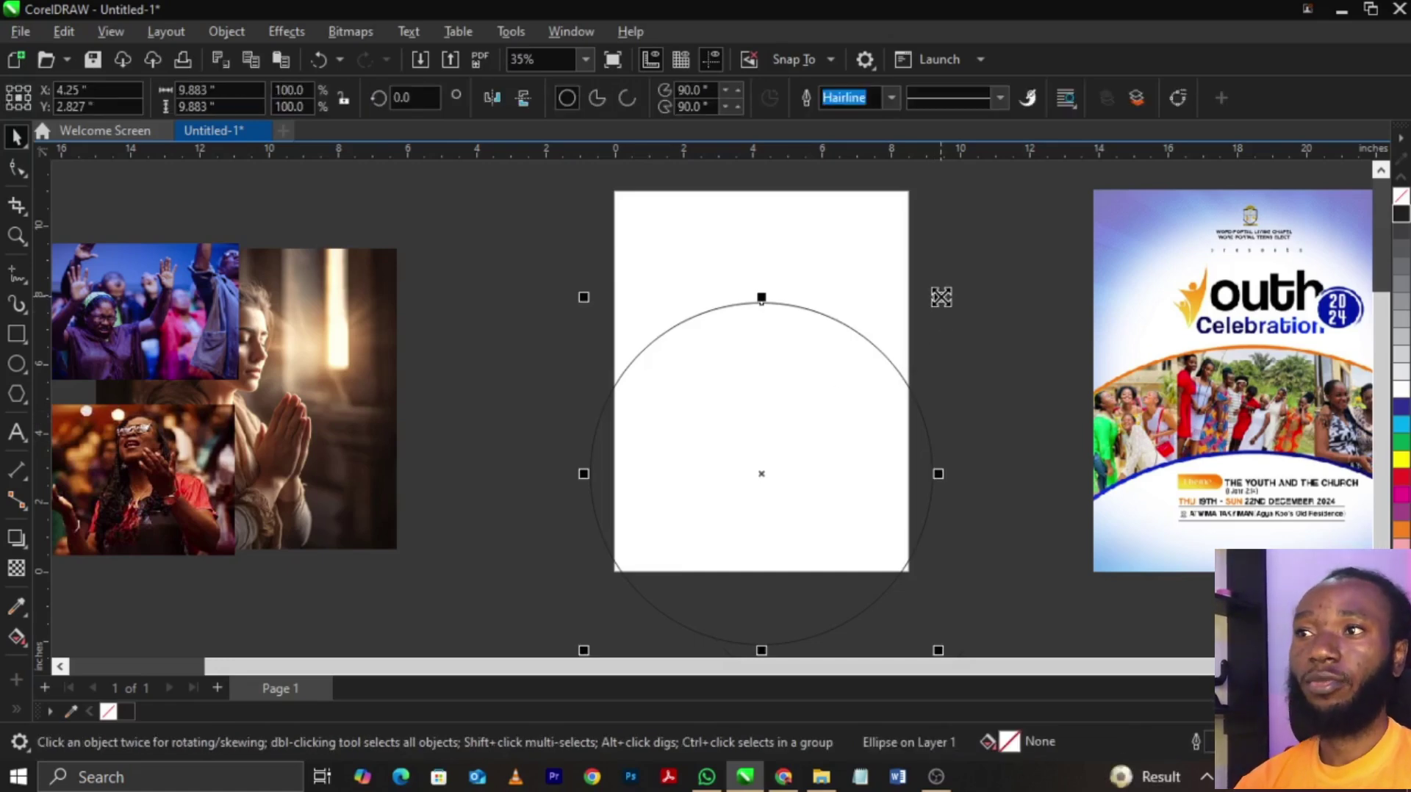
pyautogui.moveTo(941, 297); pyautogui.dragTo(937, 386)
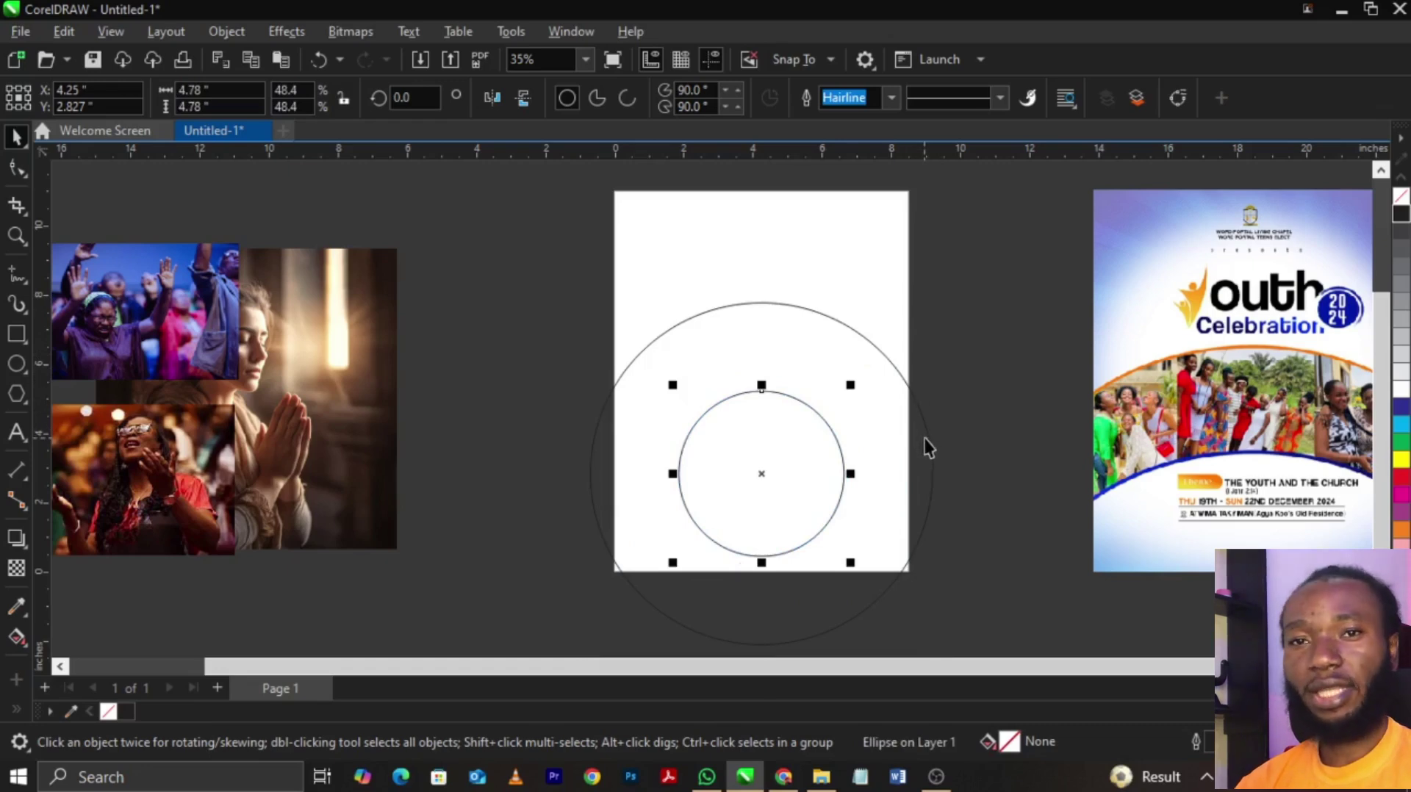
pyautogui.moveTo(978, 267); pyautogui.dragTo(463, 664)
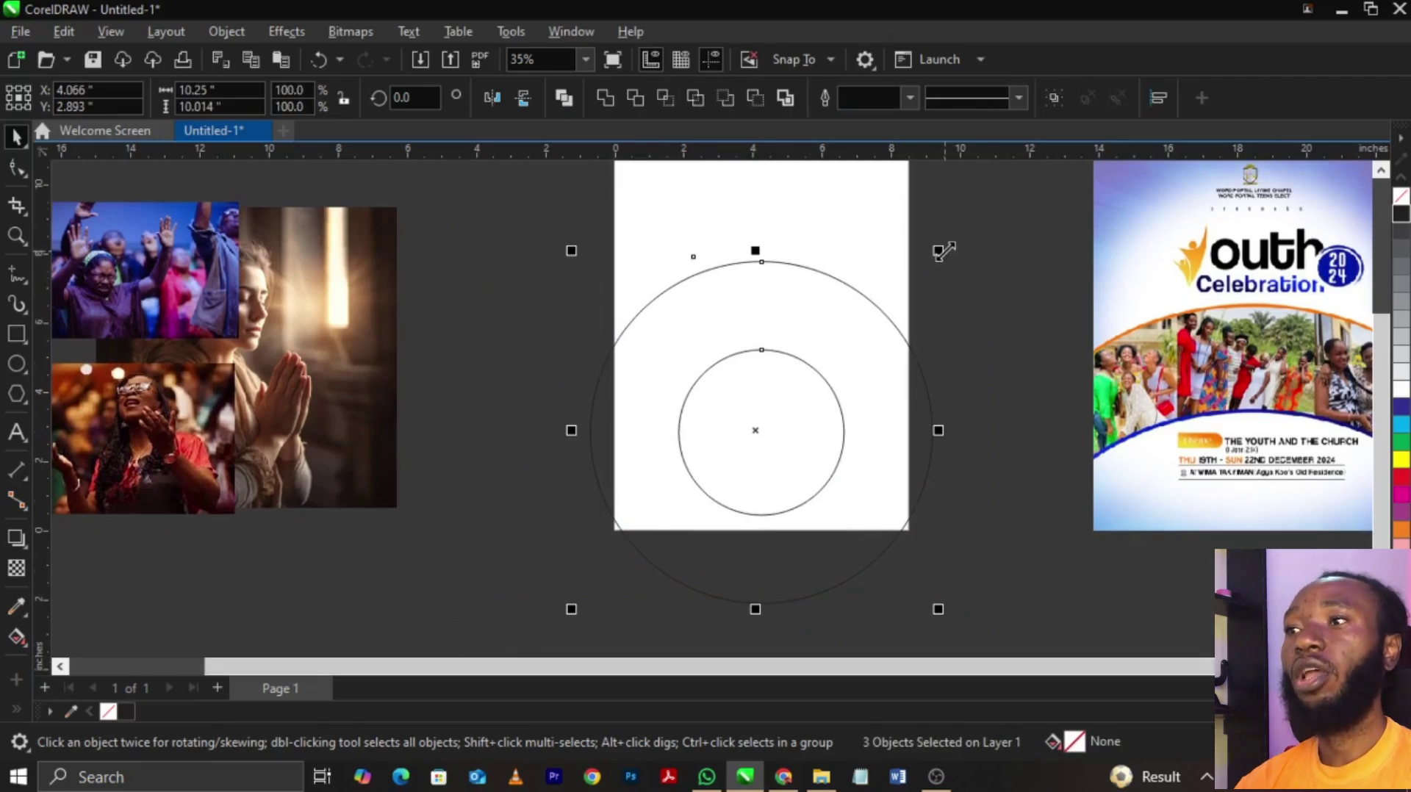
pyautogui.moveTo(944, 253); pyautogui.dragTo(1019, 215)
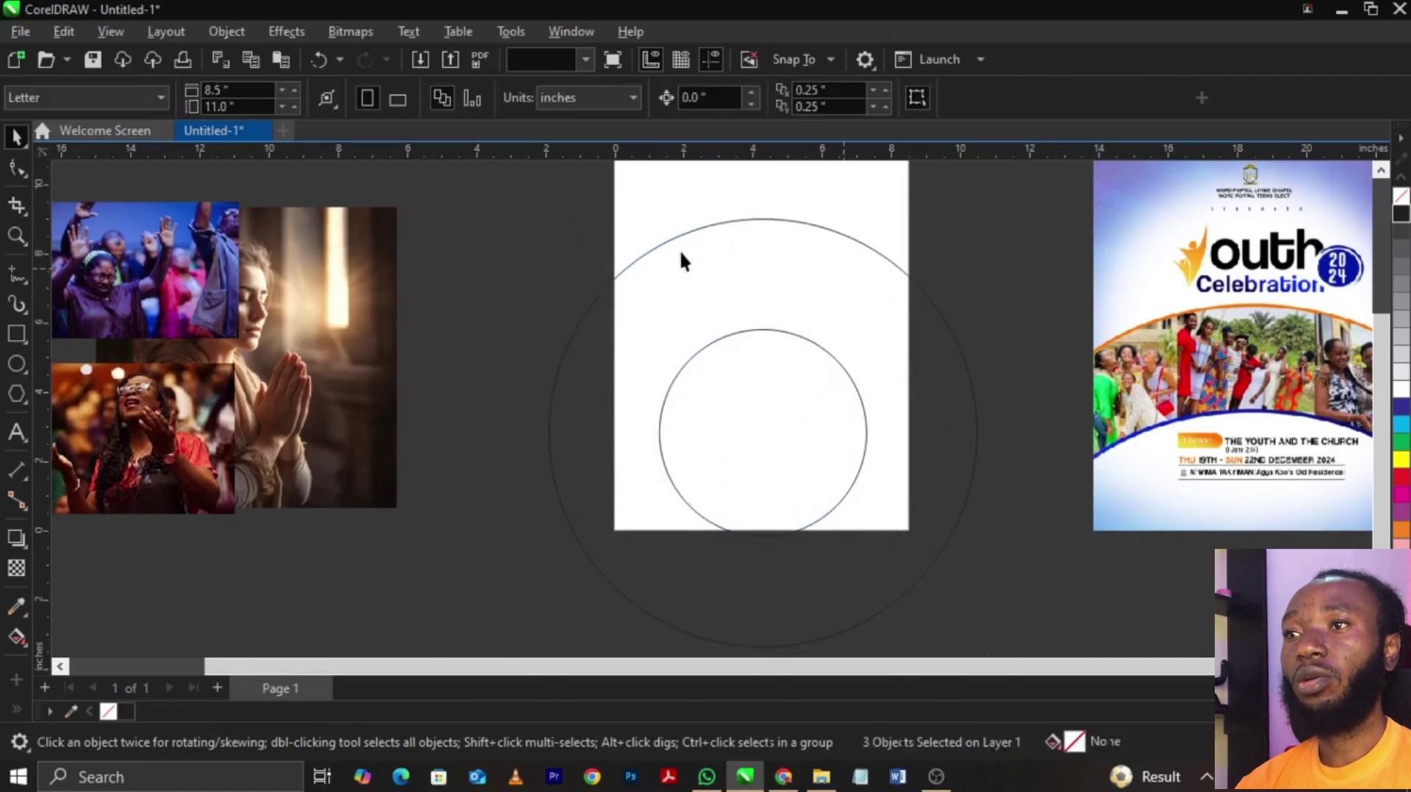
pyautogui.click(636, 227)
pyautogui.click(743, 250)
# - Enlarge both concentric circles together to about 15.8 in and move them down until their center lies just below the page
pyautogui.scroll(-1, 744, 247)
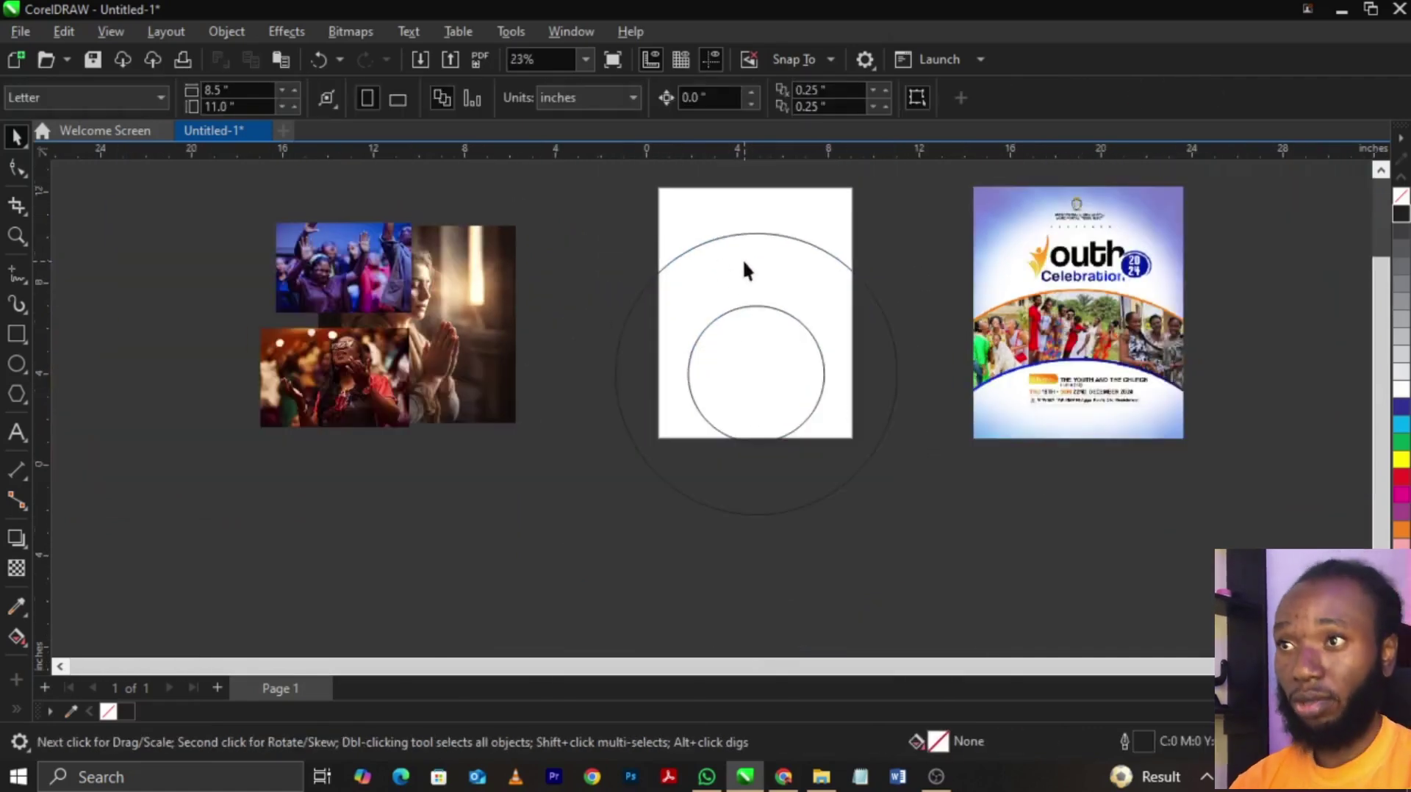
pyautogui.moveTo(576, 208); pyautogui.dragTo(959, 559)
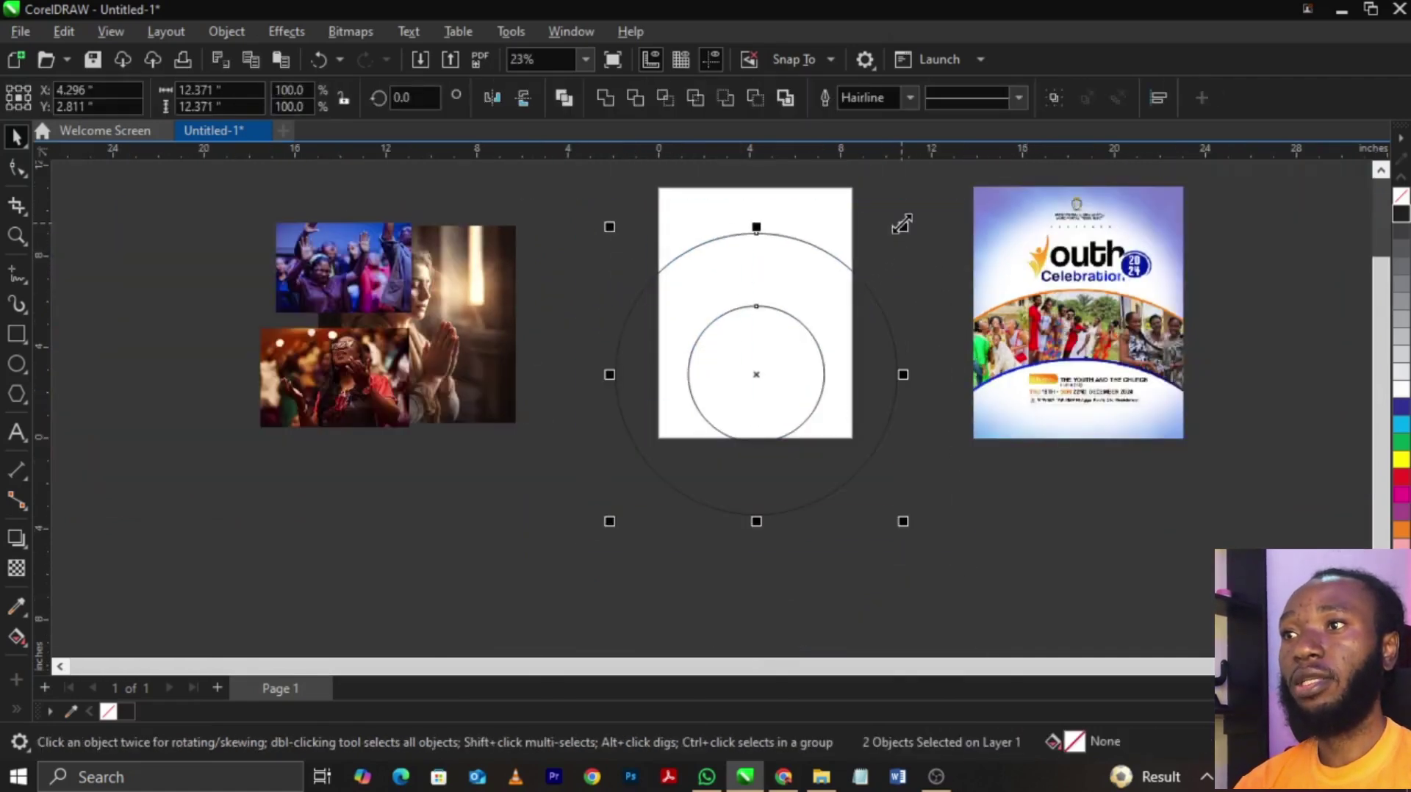
pyautogui.moveTo(903, 227); pyautogui.dragTo(963, 196)
pyautogui.moveTo(843, 320); pyautogui.dragTo(841, 356)
pyautogui.moveTo(931, 236); pyautogui.dragTo(954, 234)
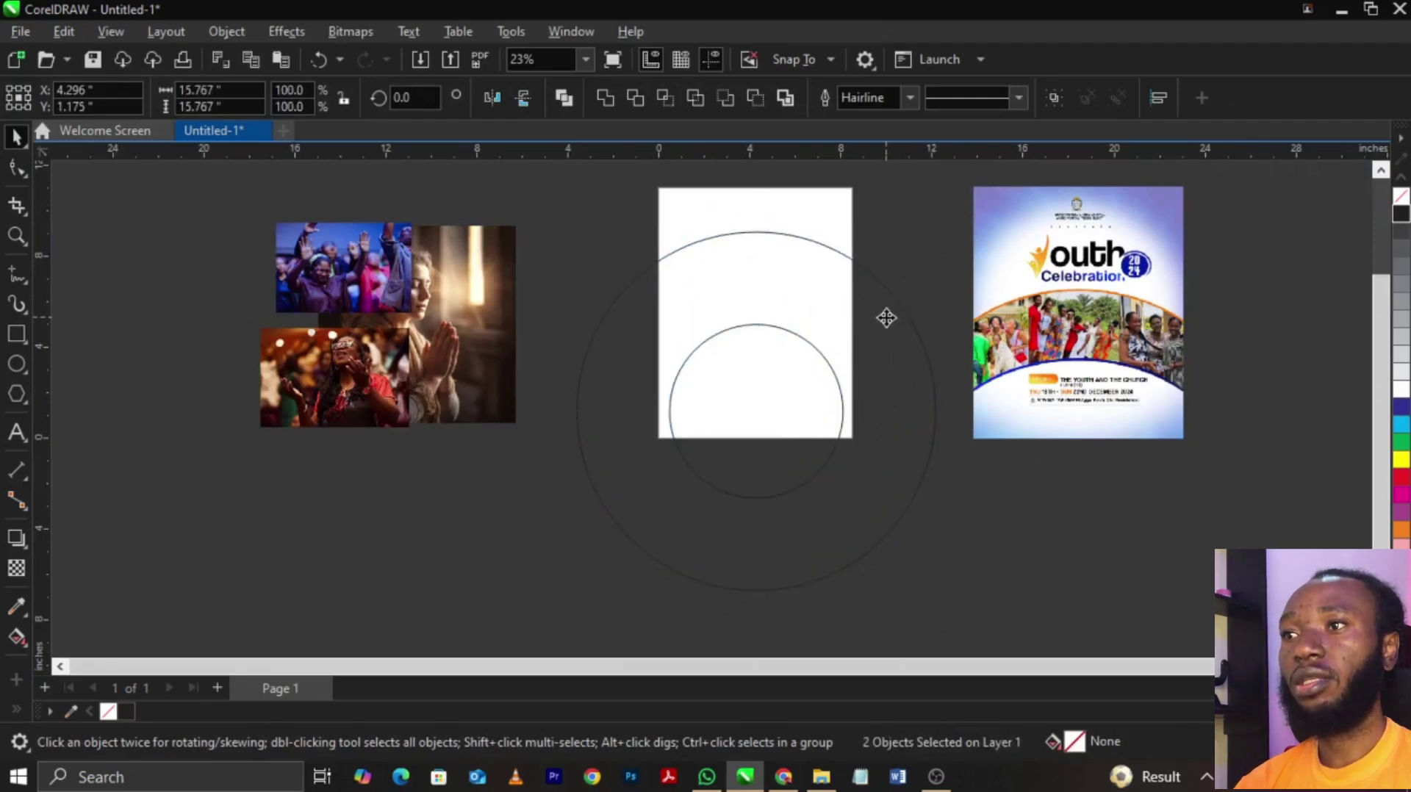
pyautogui.moveTo(889, 319); pyautogui.dragTo(893, 350)
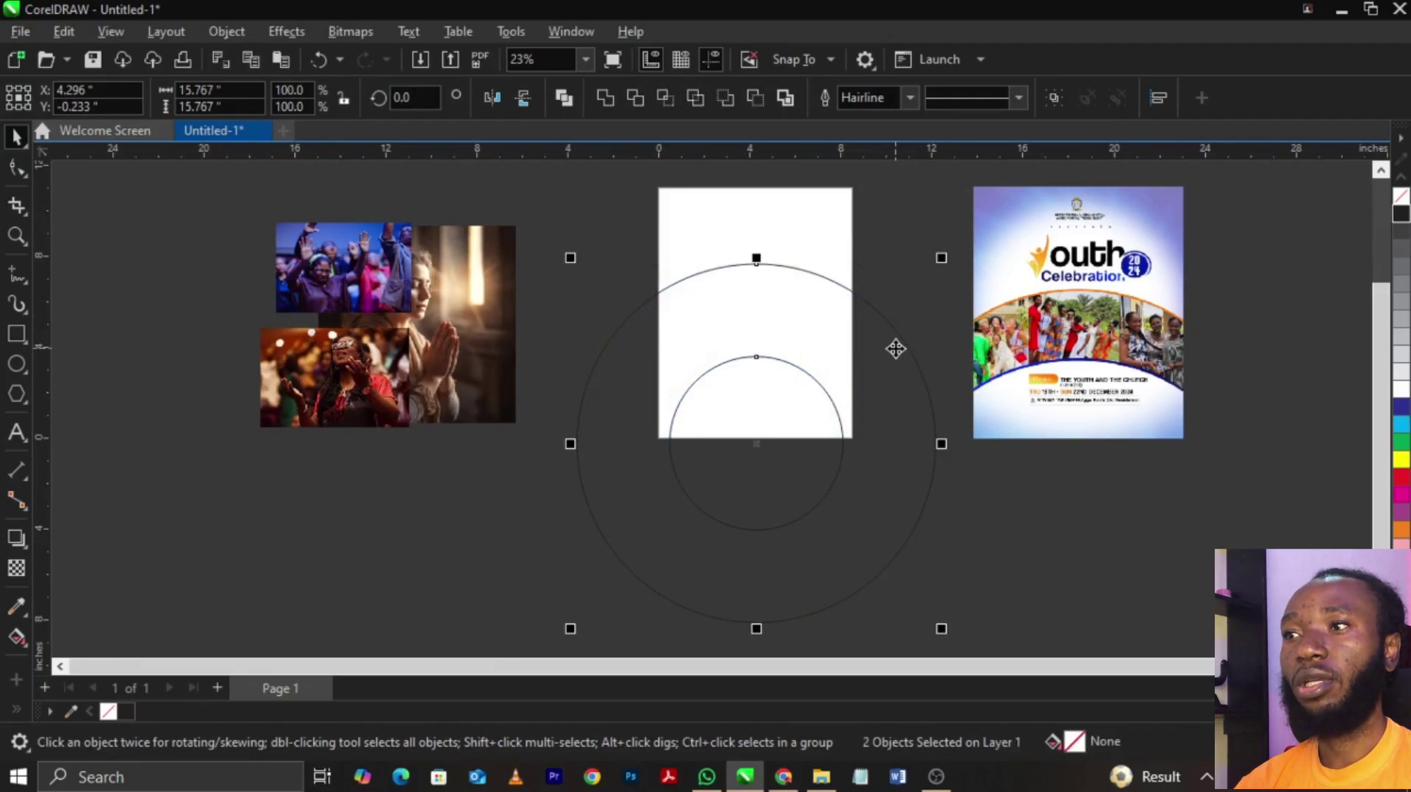
# - Enlarge the inner circle about its center to about 9.8 in wide so its arc spans the page width
pyautogui.click(898, 520)
pyautogui.click(841, 456)
pyautogui.moveTo(855, 348); pyautogui.dragTo(897, 324)
pyautogui.scroll(1, 714, 336)
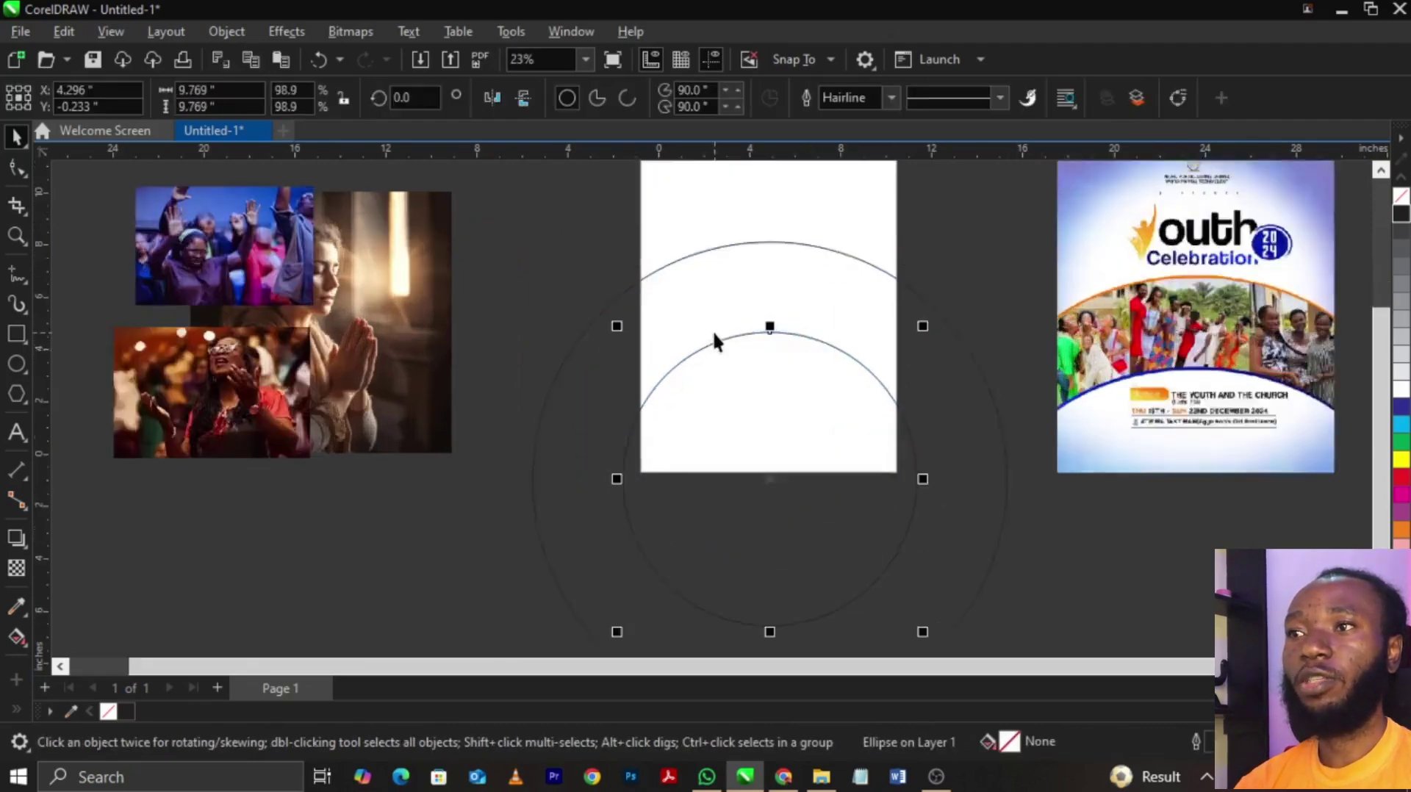
pyautogui.scroll(1, 714, 337)
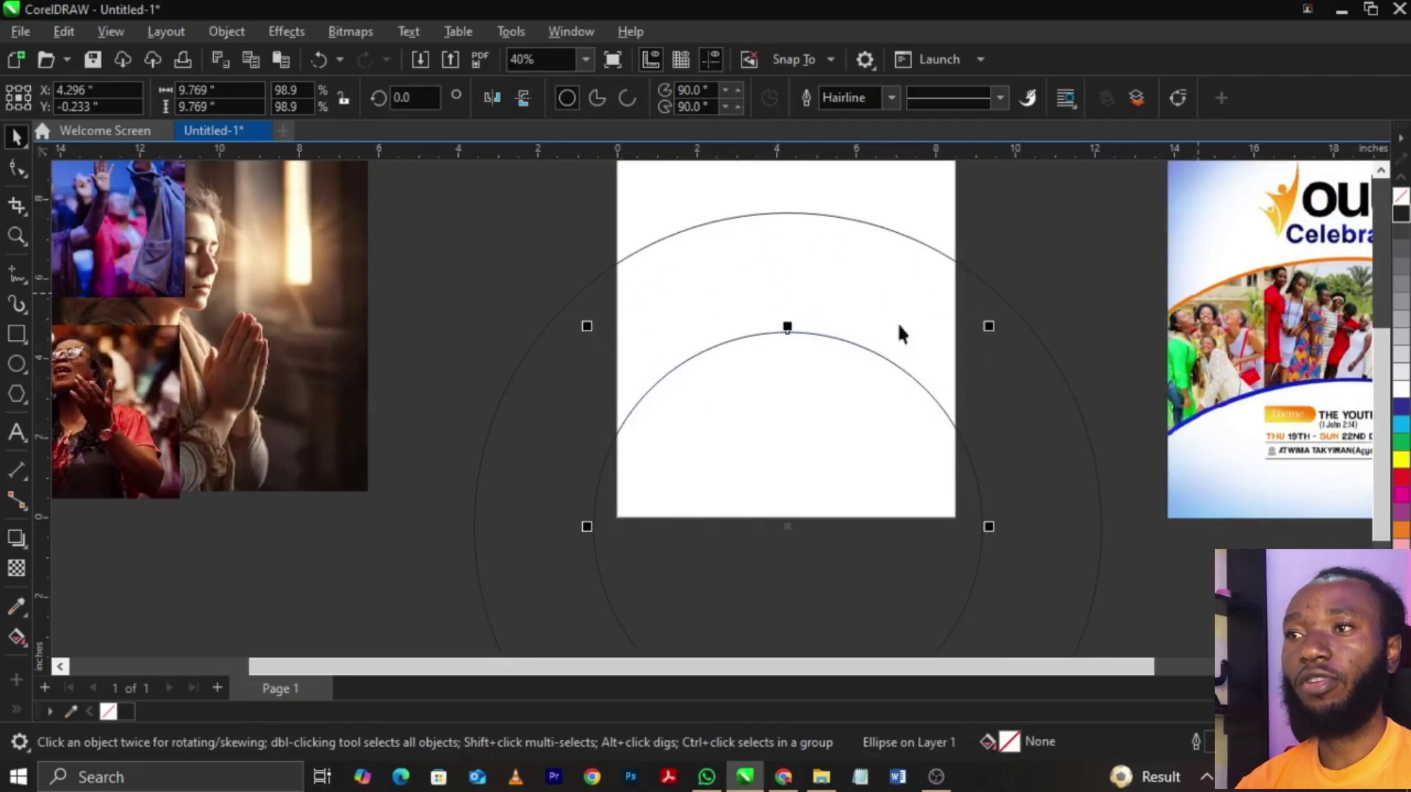
pyautogui.scroll(-1, 801, 336)
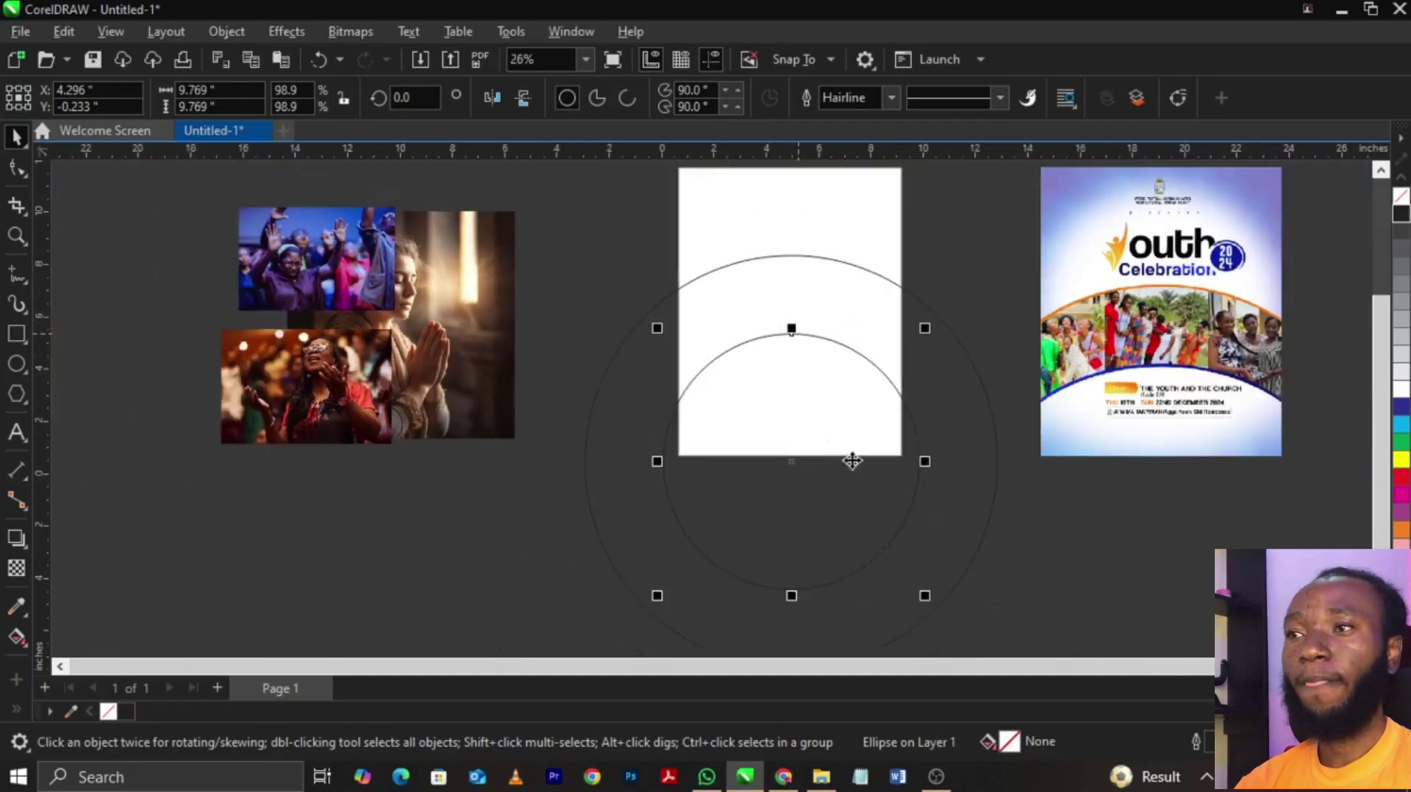
# - Fine-tune the size of the outer circle about its center and deselect it
pyautogui.keyDown('shift'); pyautogui.click(965, 349); pyautogui.keyUp('shift')
pyautogui.moveTo(1005, 248)
pyautogui.mouseDown()
pyautogui.moveTo(1025, 242)
pyautogui.moveTo(1001, 255)
pyautogui.mouseUp()
pyautogui.click(811, 397)
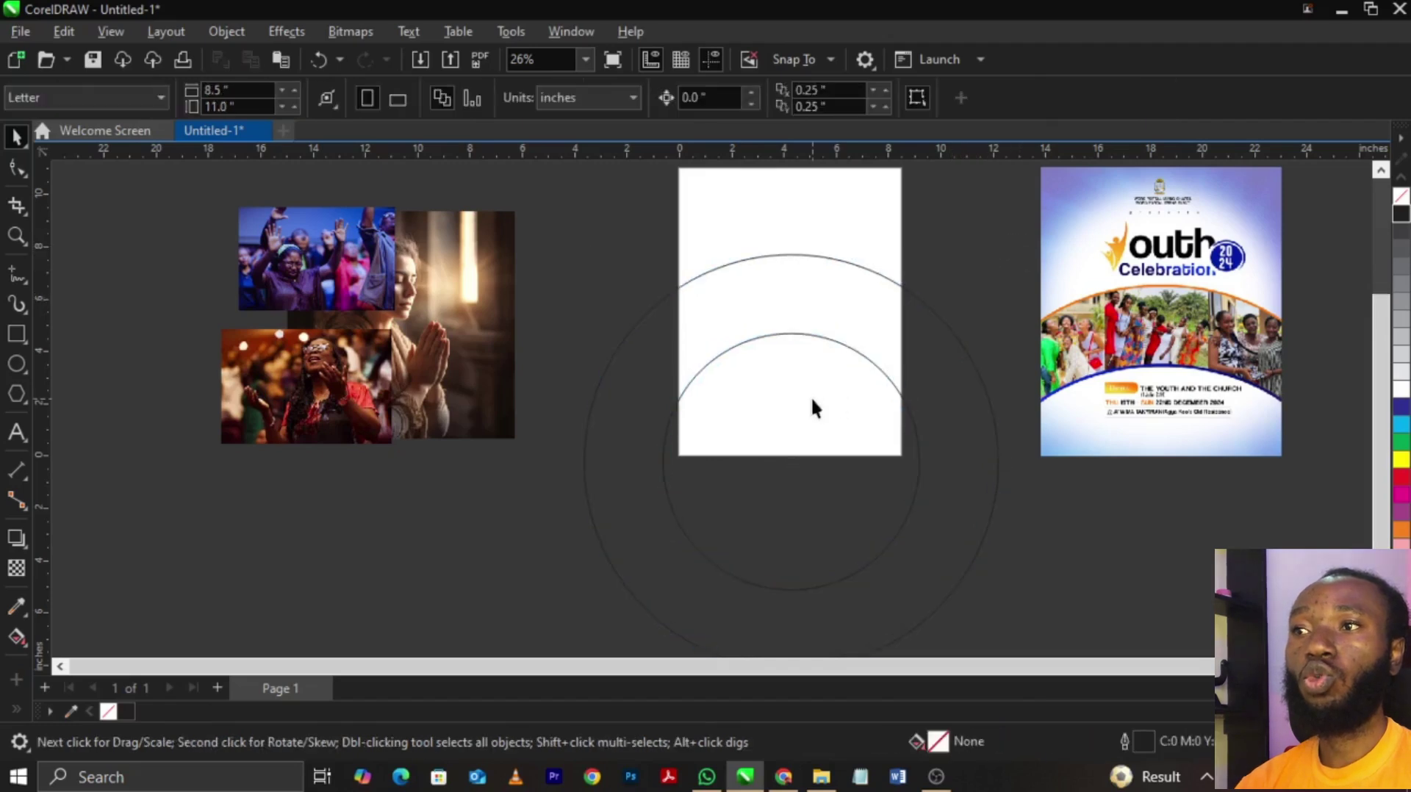
# - Resize the inner circle to about 9.6 in wide and center both circles horizontally on the page
pyautogui.scroll(2, 897, 357)
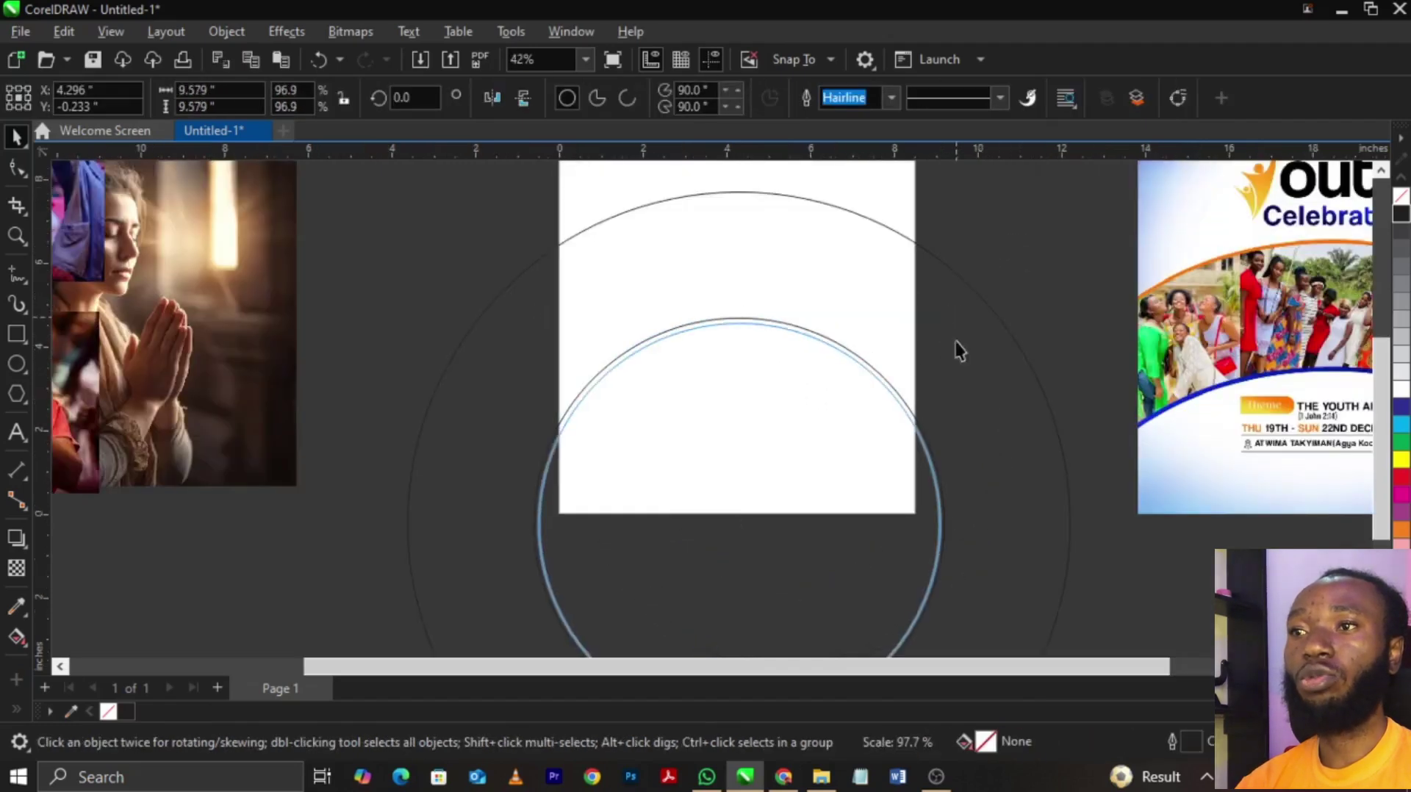
pyautogui.hotkey('ctrl', 'a')
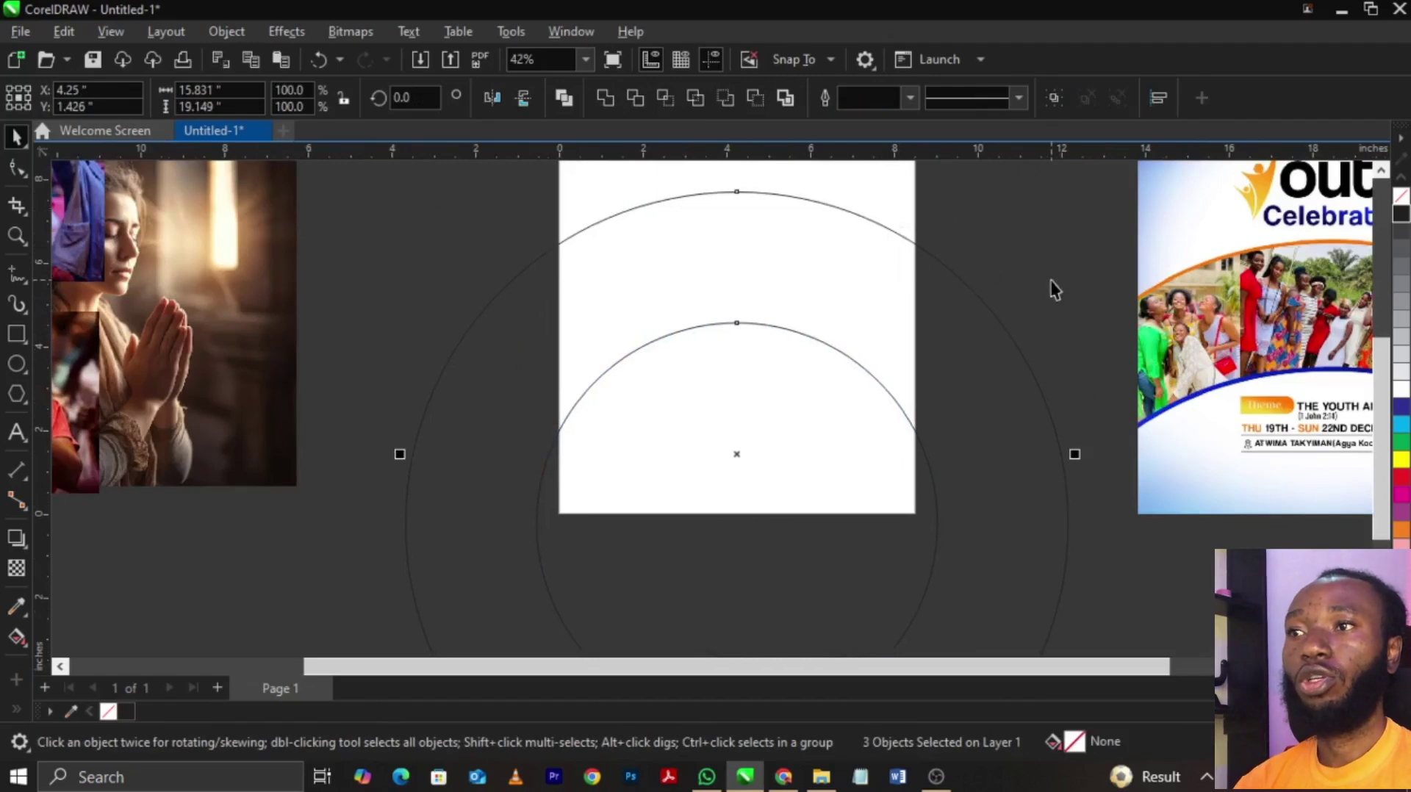
pyautogui.click(1049, 290)
pyautogui.scroll(-2, 940, 340)
pyautogui.scroll(2, 923, 330)
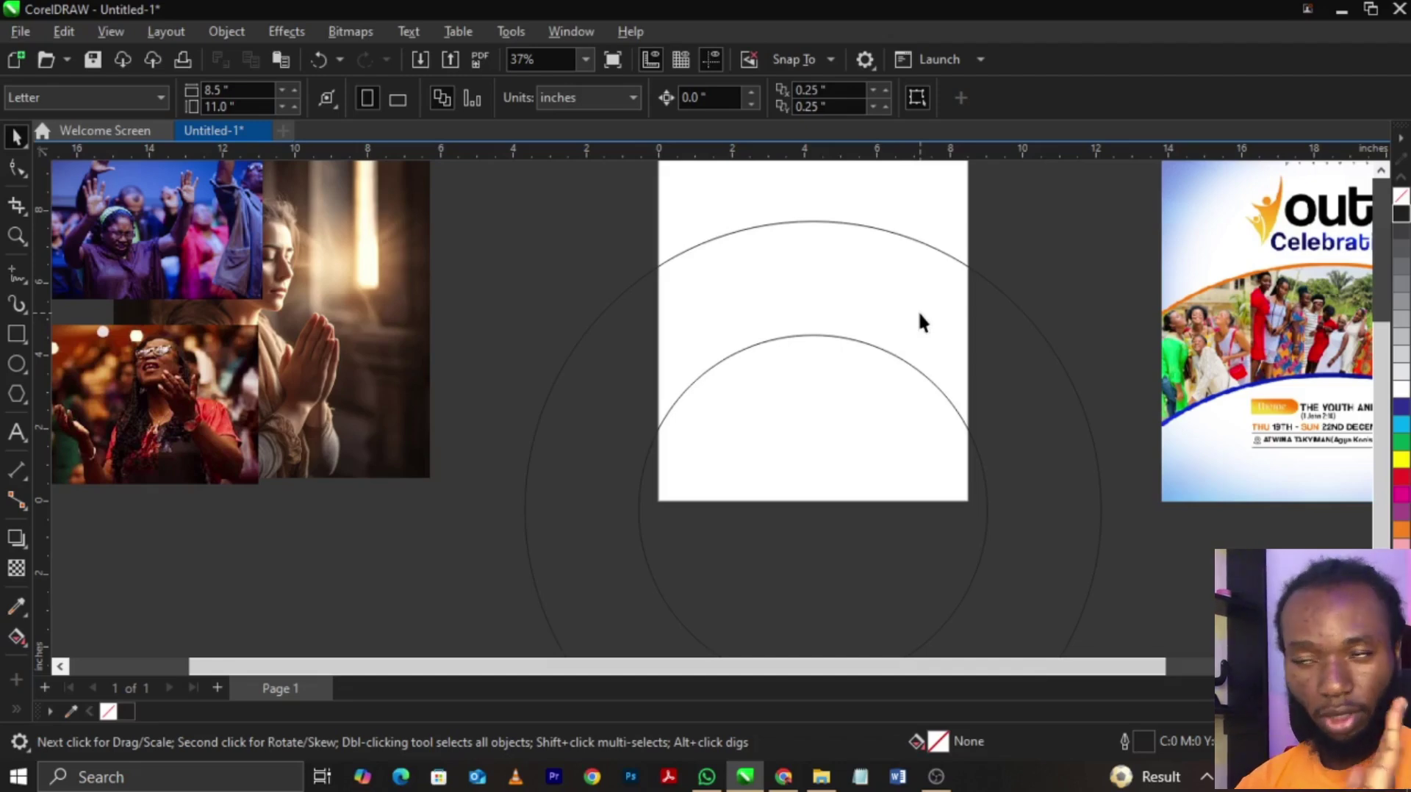
pyautogui.scroll(1, 916, 311)
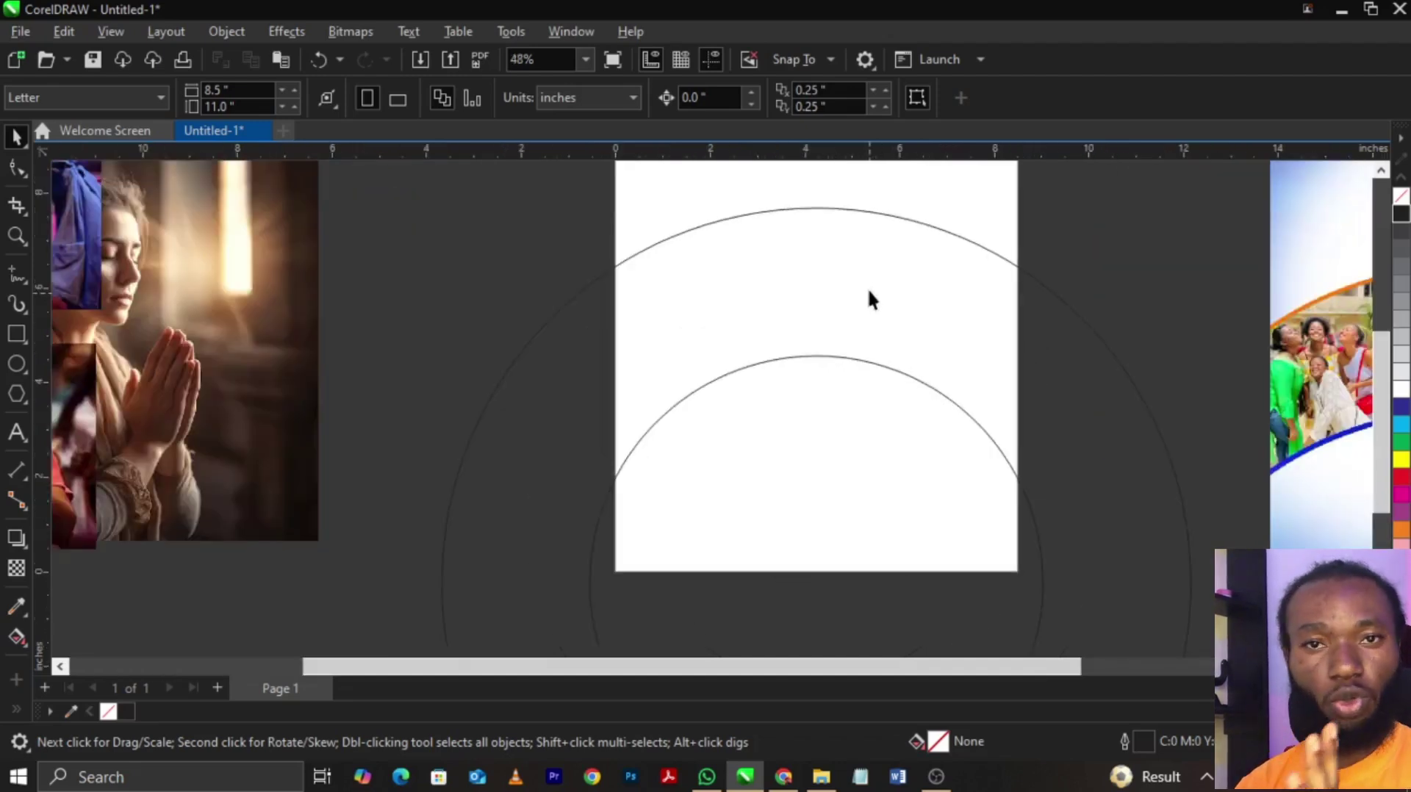
pyautogui.scroll(-1, 871, 283)
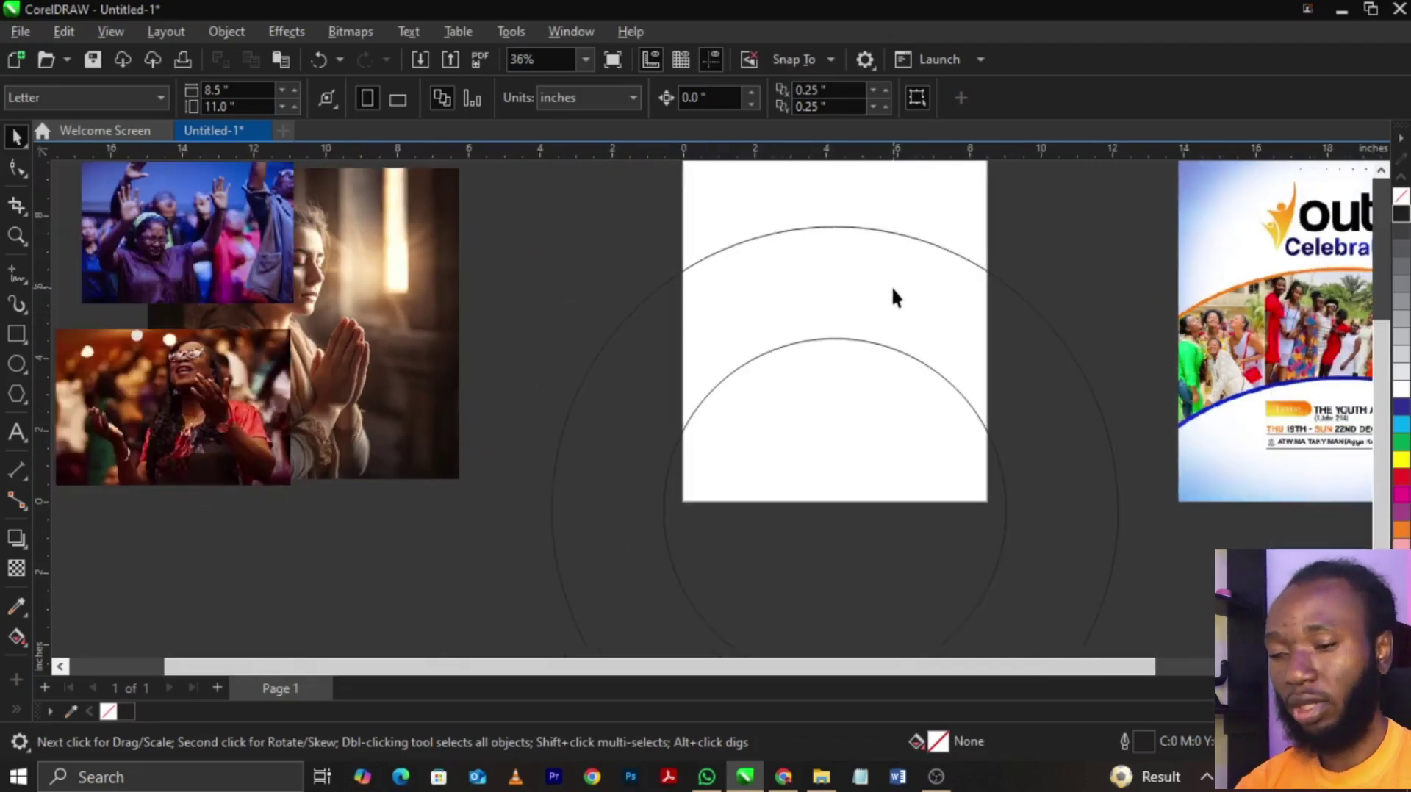
pyautogui.scroll(-1, 955, 381)
pyautogui.scroll(3, 934, 367)
pyautogui.click(915, 347)
pyautogui.scroll(-3, 918, 349)
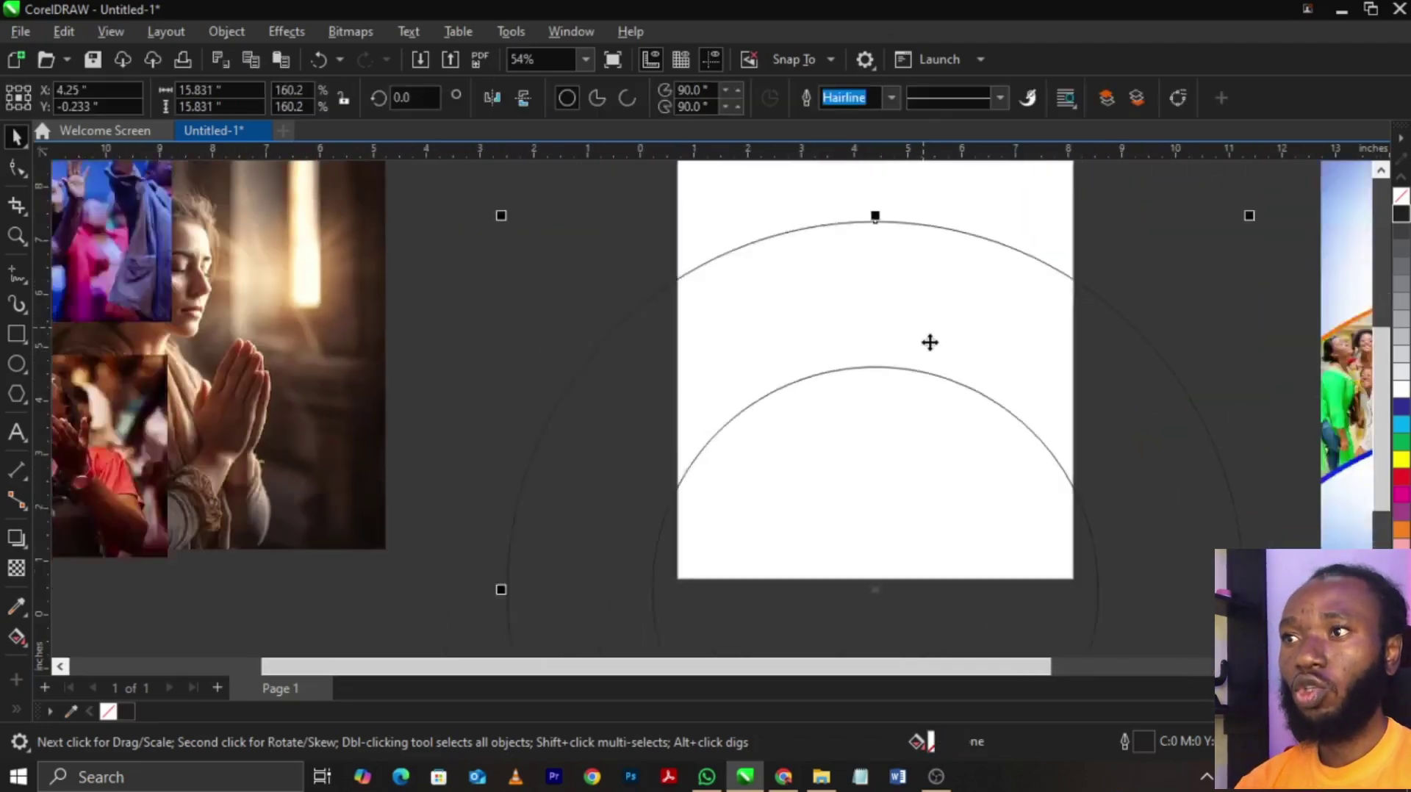
pyautogui.scroll(1, 882, 371)
pyautogui.click(936, 394)
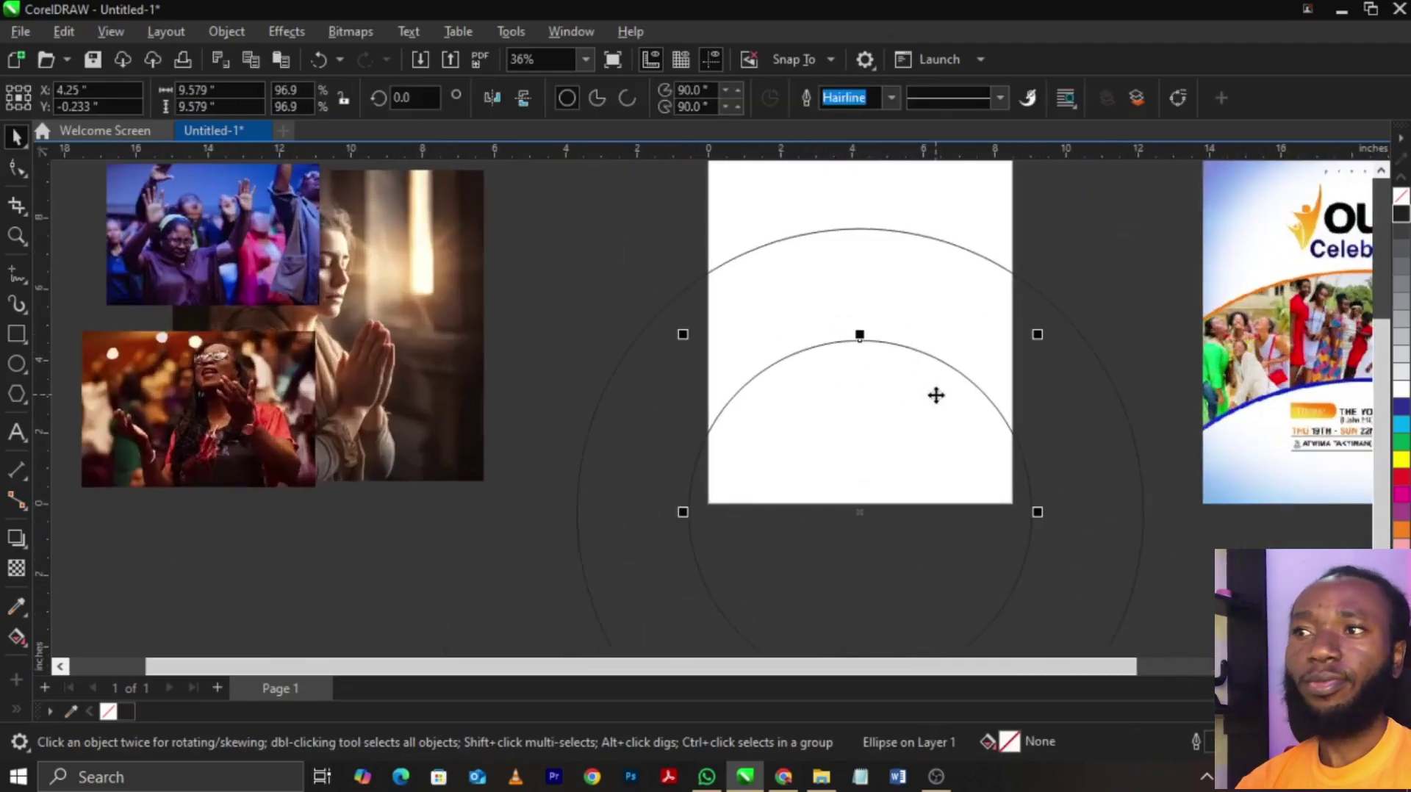
pyautogui.moveTo(936, 394); pyautogui.dragTo(610, 413)
pyautogui.hotkey('ctrl', 'z')
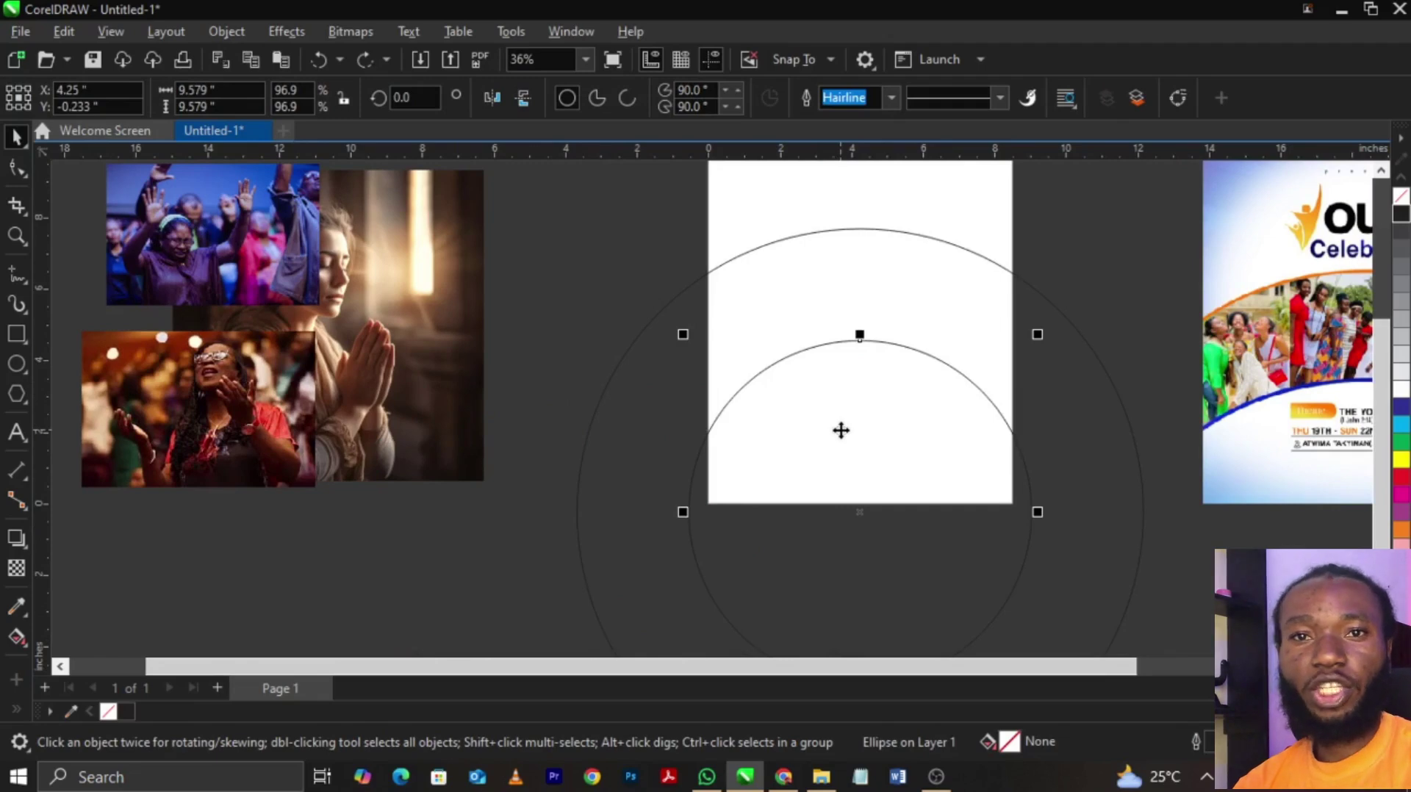
# - Trim the outer circle with the inner circle to turn it into a ring, keeping the inner circle in place
pyautogui.keyDown('shift'); pyautogui.click(910, 298); pyautogui.keyUp('shift')
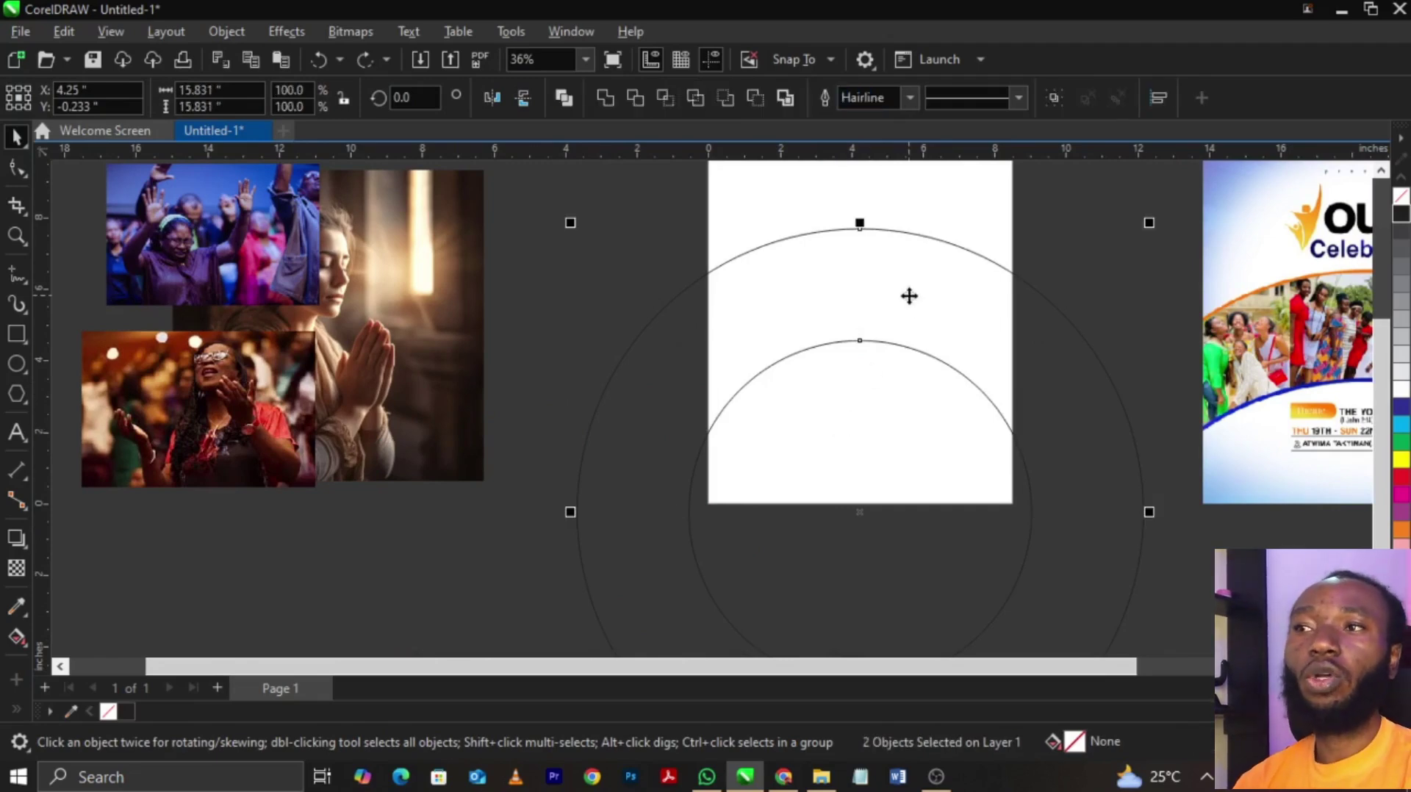
pyautogui.scroll(-2, 909, 296)
pyautogui.moveTo(665, 208); pyautogui.dragTo(1090, 591)
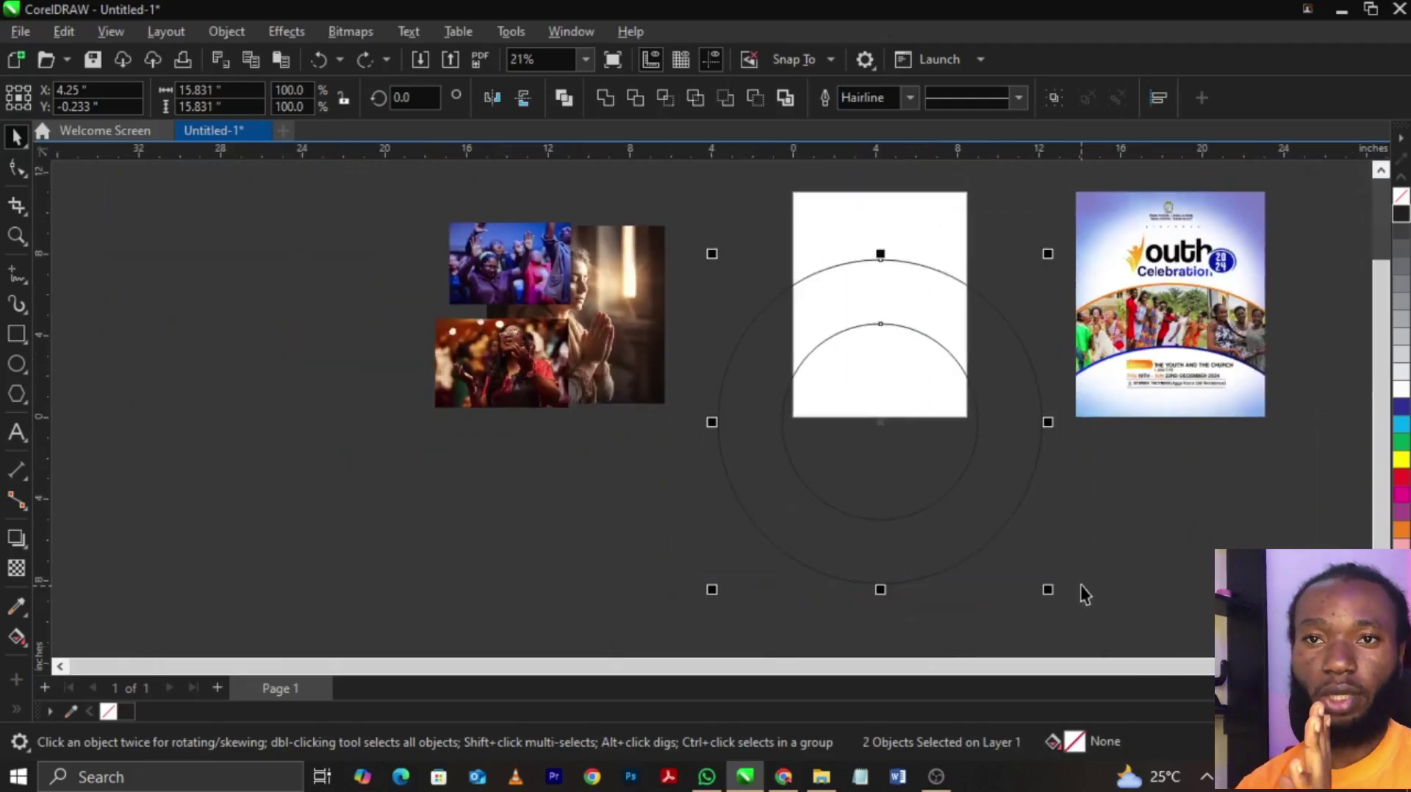
pyautogui.click(635, 97)
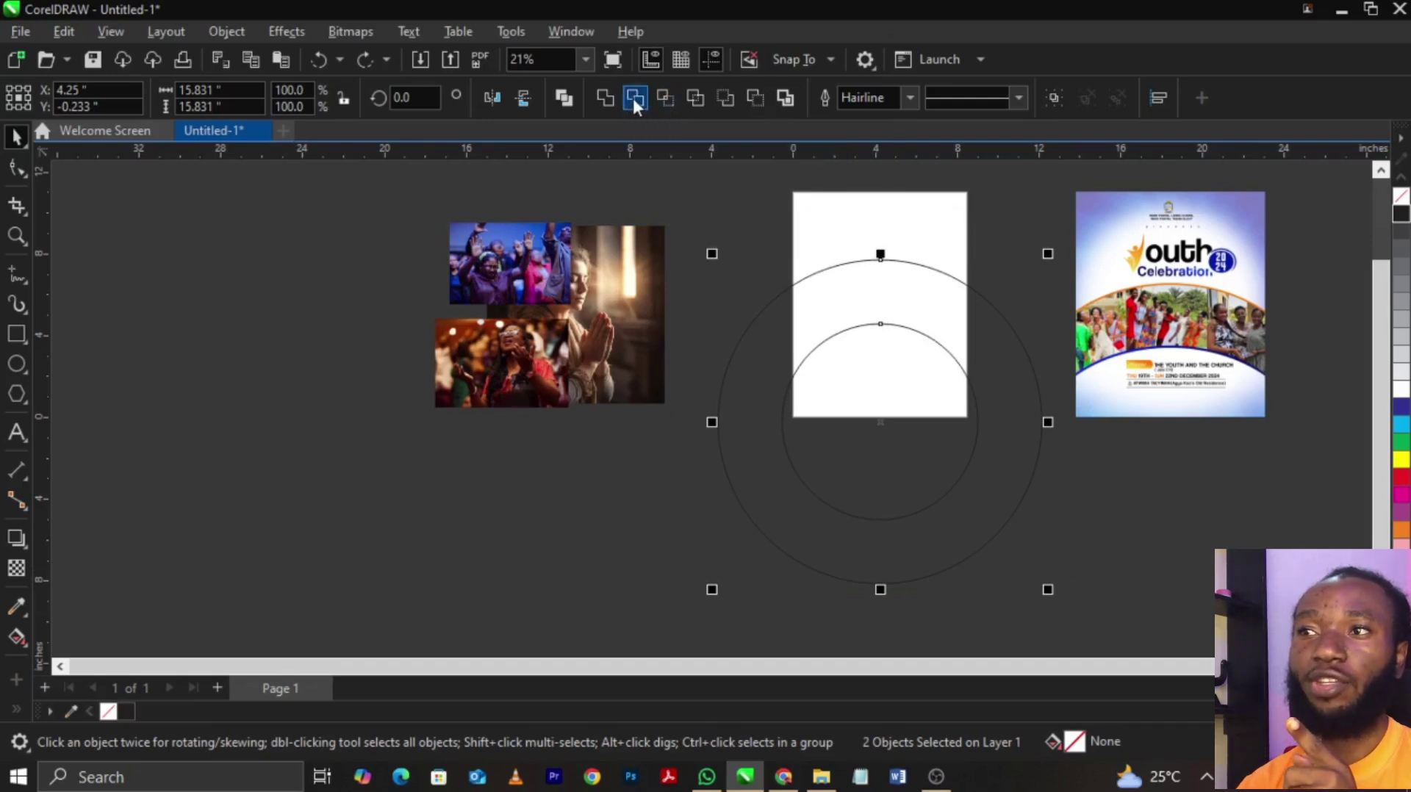
pyautogui.click(632, 95)
pyautogui.click(728, 227)
pyautogui.moveTo(840, 412); pyautogui.dragTo(644, 464)
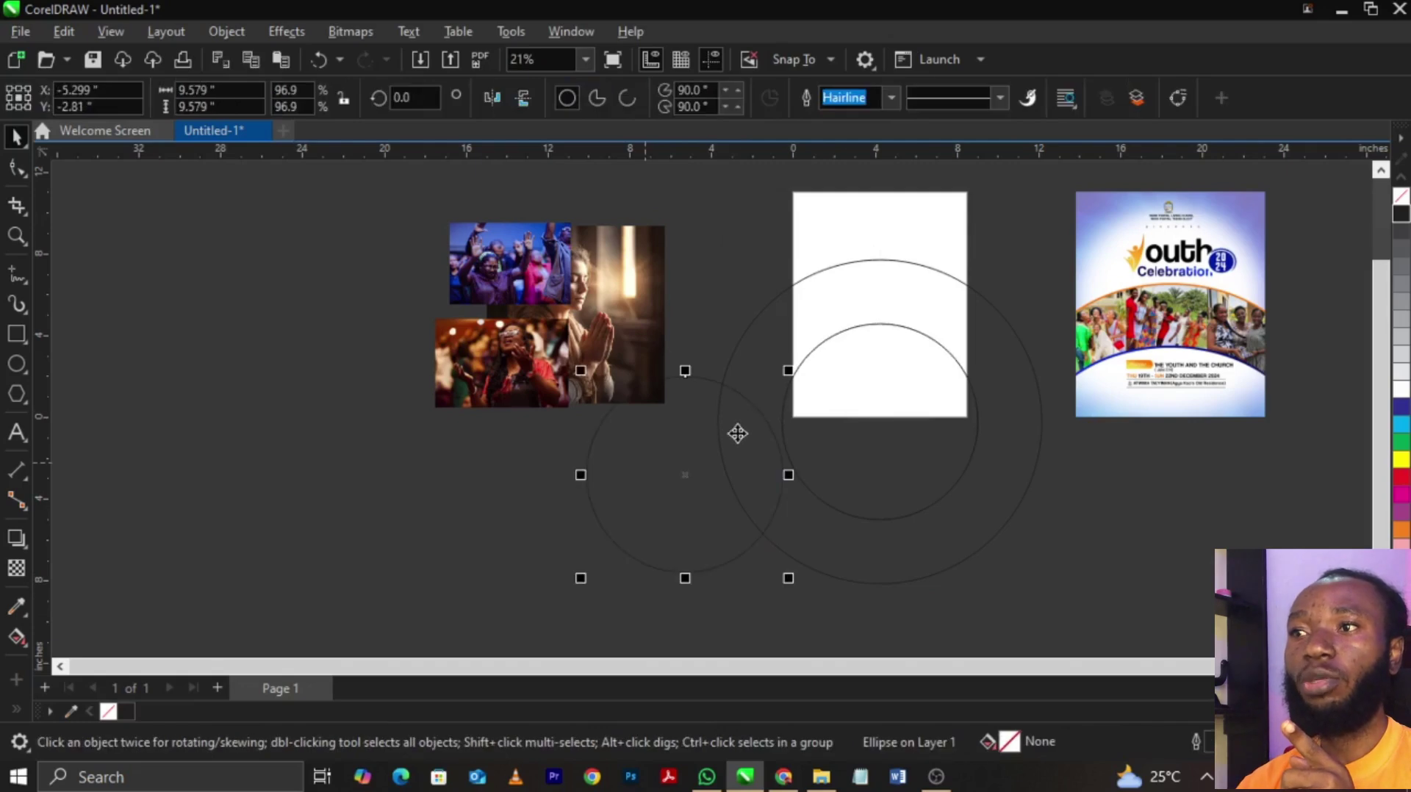
pyautogui.hotkey('ctrl', 'z')
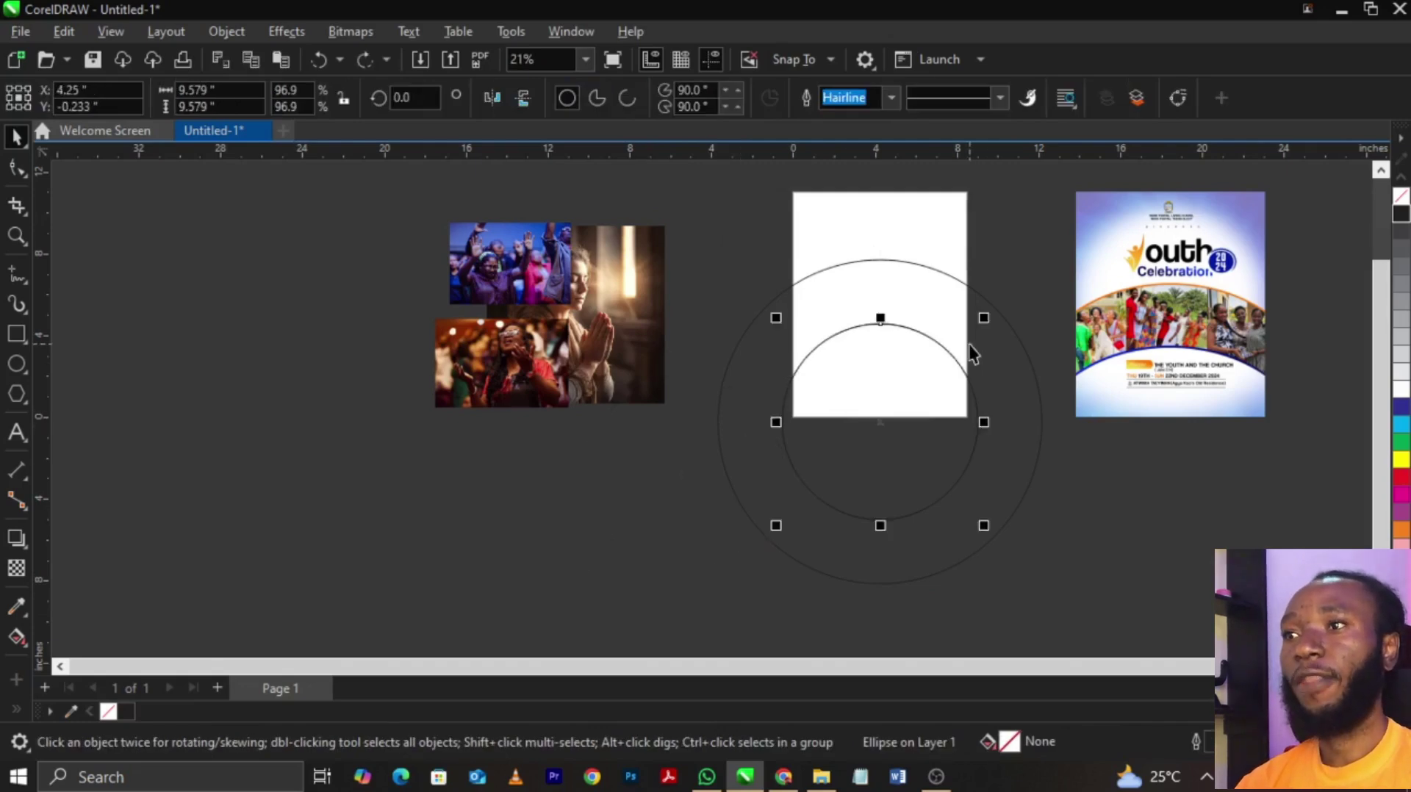
# - Shrink the inner circle about its center to about 9.1 in wide, leaving a thin gap inside the ring's hole
pyautogui.scroll(3, 968, 341)
pyautogui.scroll(-1, 1002, 303)
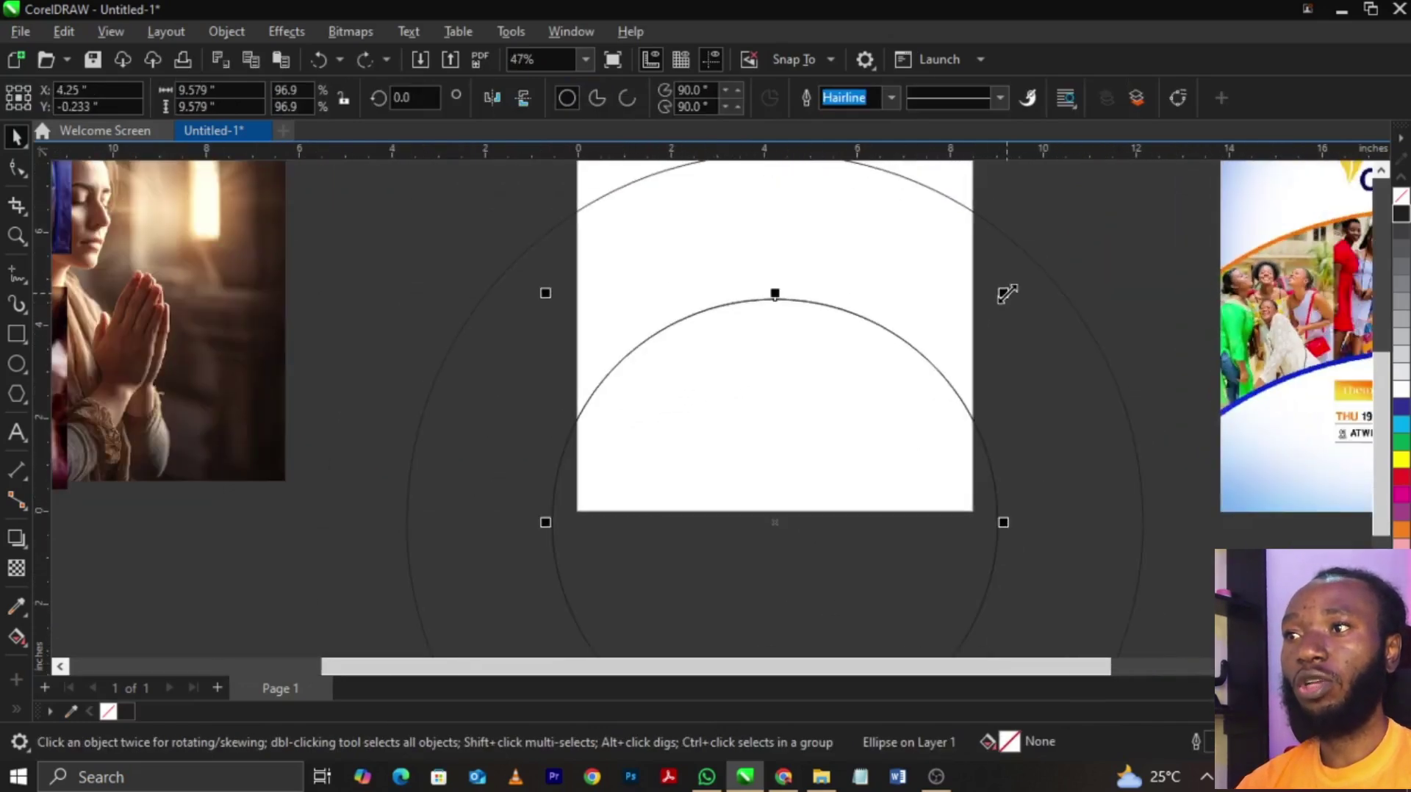
pyautogui.moveTo(1004, 293); pyautogui.dragTo(980, 333)
pyautogui.scroll(2, 990, 307)
pyautogui.scroll(-4, 979, 338)
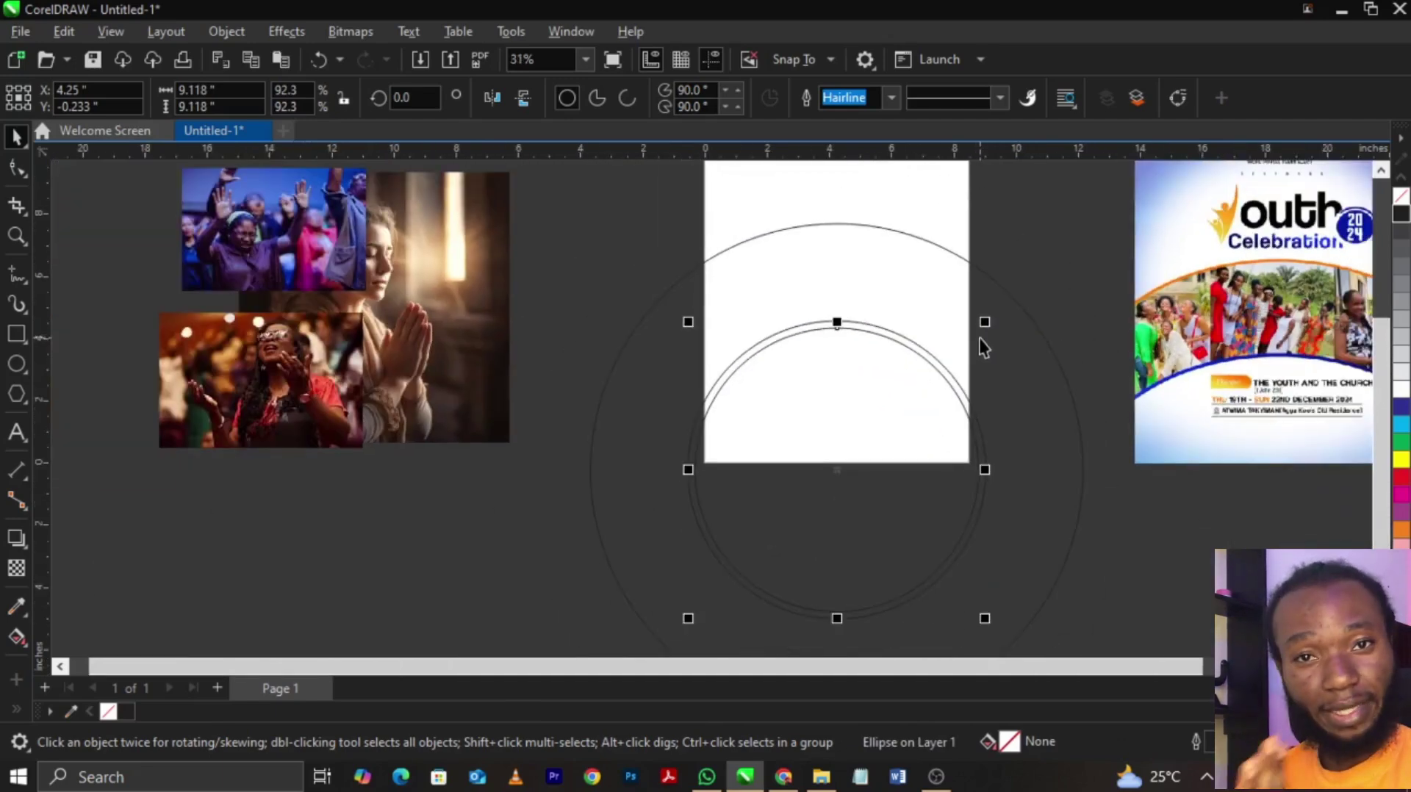
# - Duplicate the inner circle as a concentric one about 16.4 in wide, slightly larger than the ring's outer edge
pyautogui.click(1015, 299)
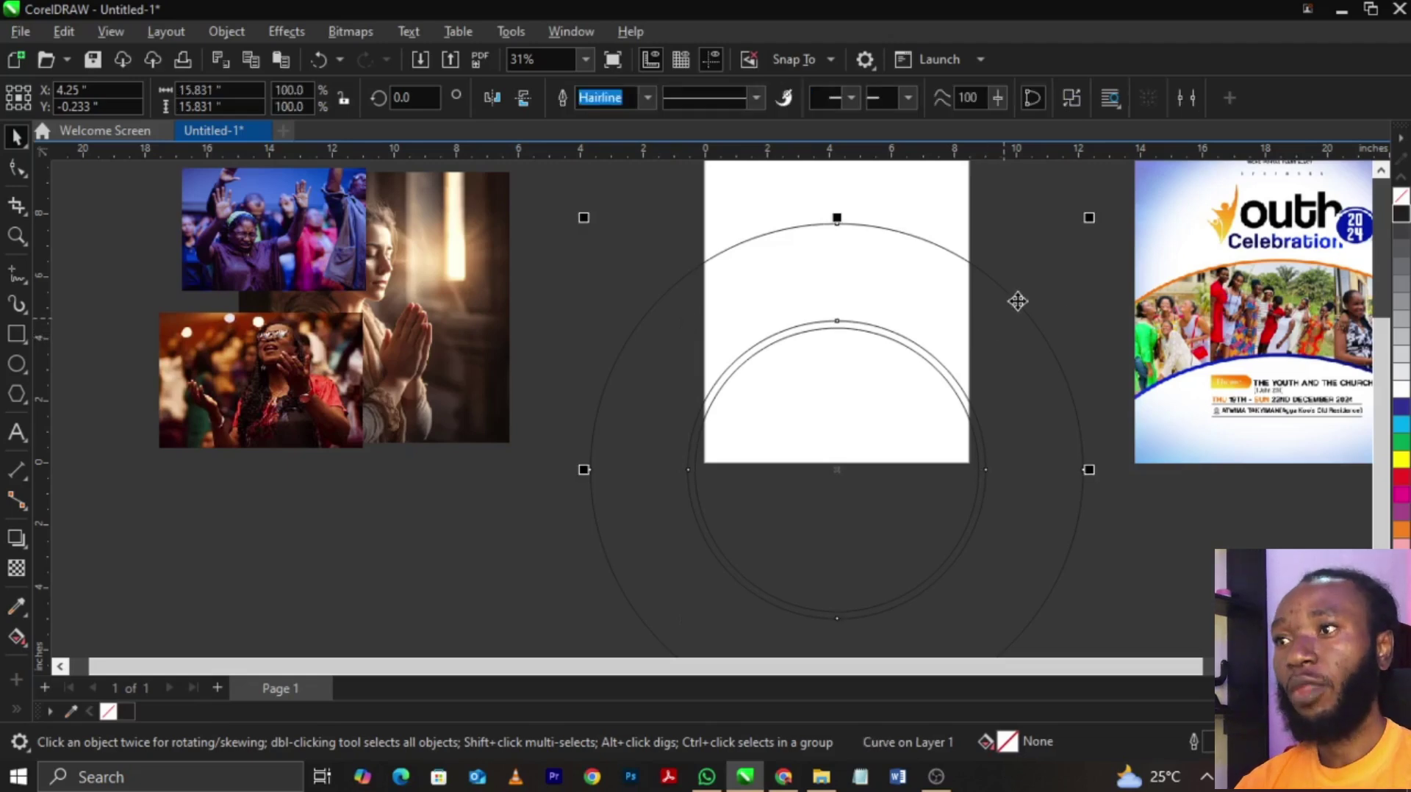
pyautogui.scroll(-1, 1022, 305)
pyautogui.scroll(1, 1059, 241)
pyautogui.click(889, 402)
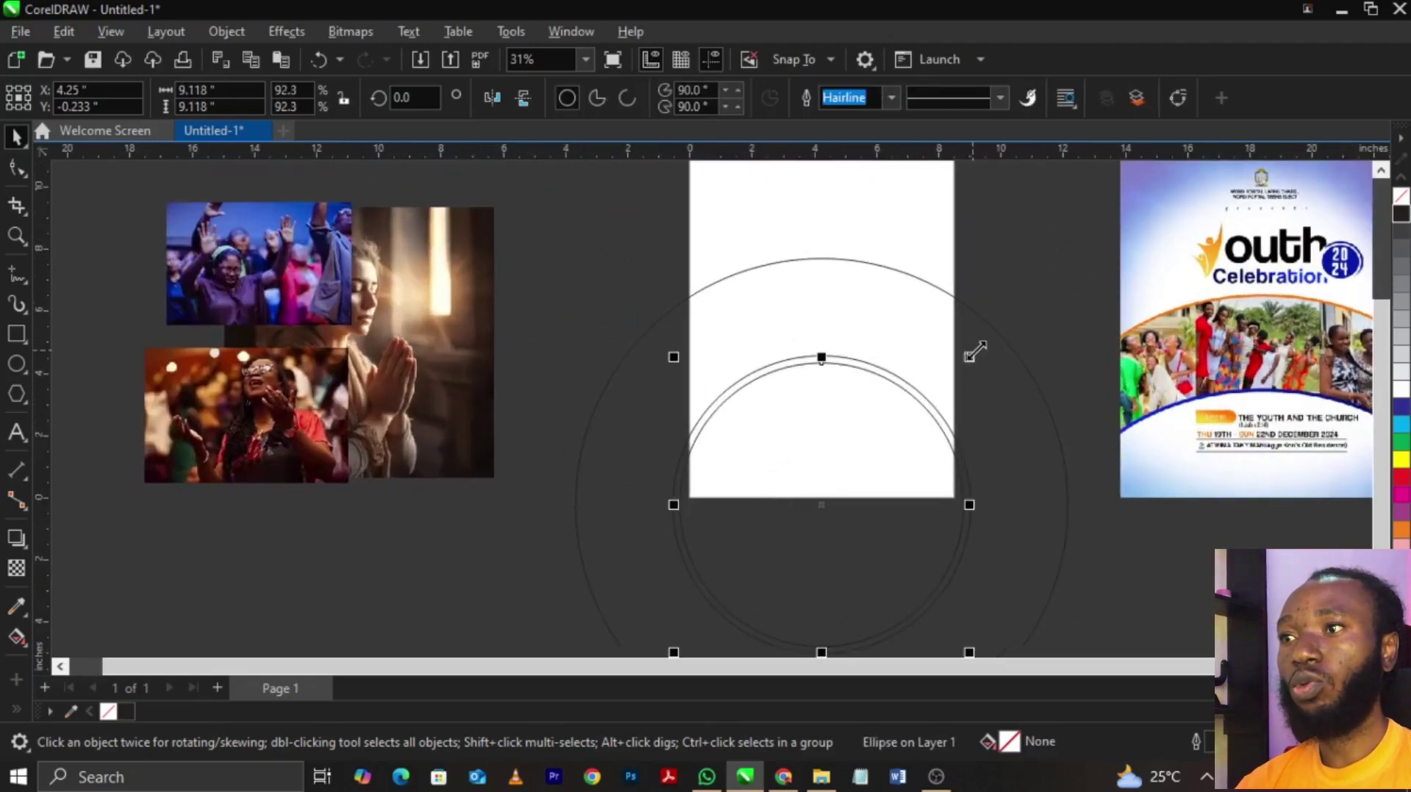
pyautogui.moveTo(986, 351); pyautogui.dragTo(1098, 268)
pyautogui.hotkey('ctrl', 'z')
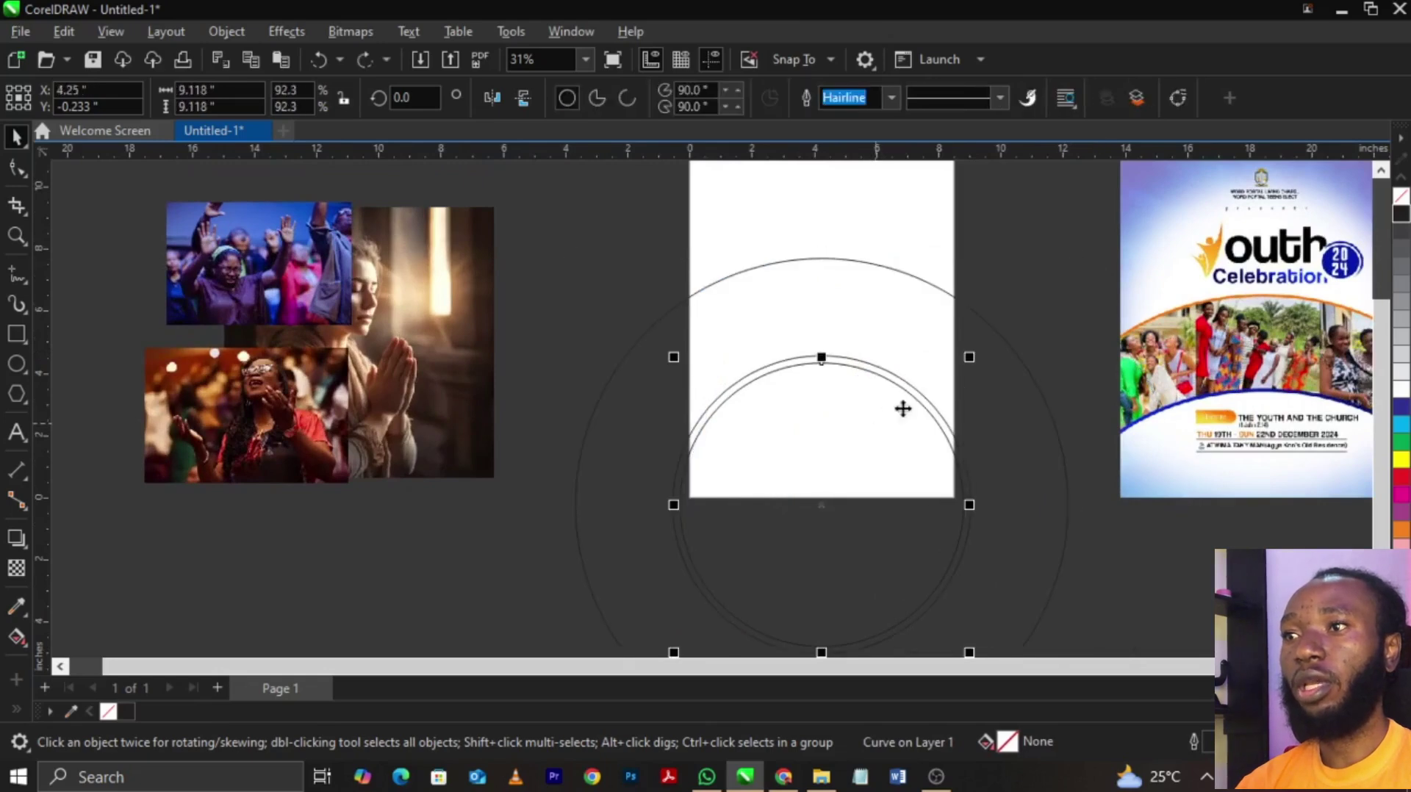
pyautogui.moveTo(972, 356); pyautogui.dragTo(1119, 241)
pyautogui.click(1047, 294)
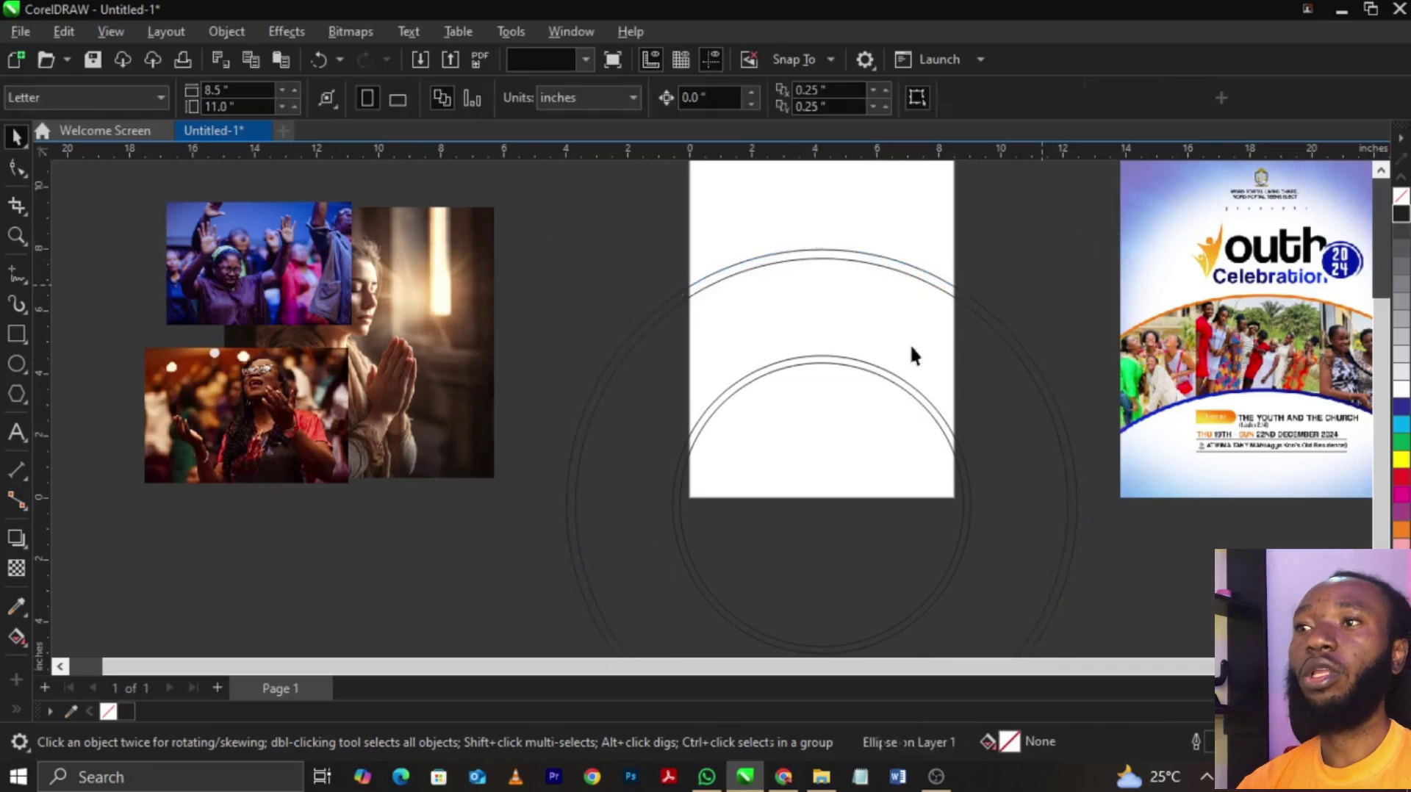
pyautogui.click(871, 254)
pyautogui.moveTo(899, 261); pyautogui.dragTo(624, 265)
pyautogui.hotkey('ctrl', 'z')
pyautogui.click(784, 294)
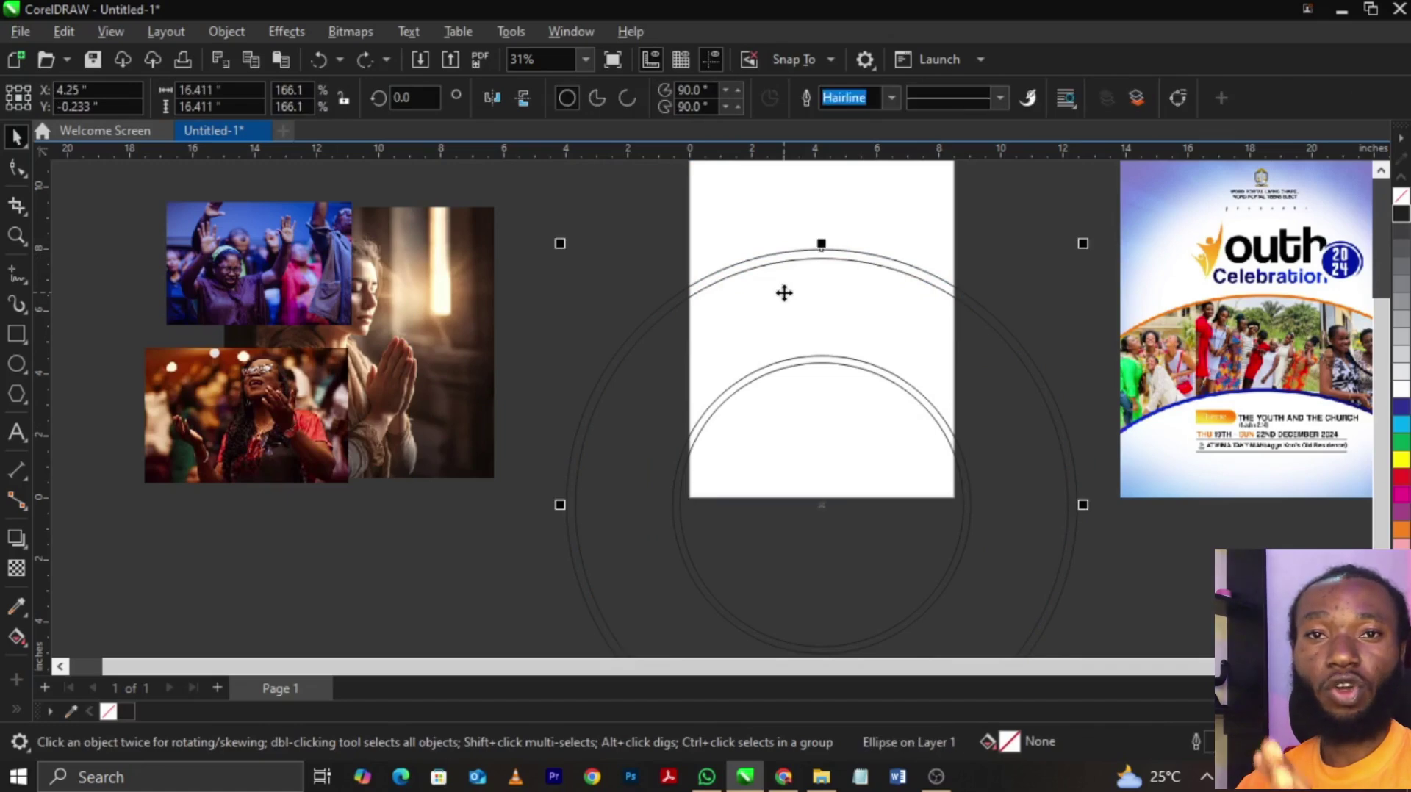
pyautogui.click(783, 294)
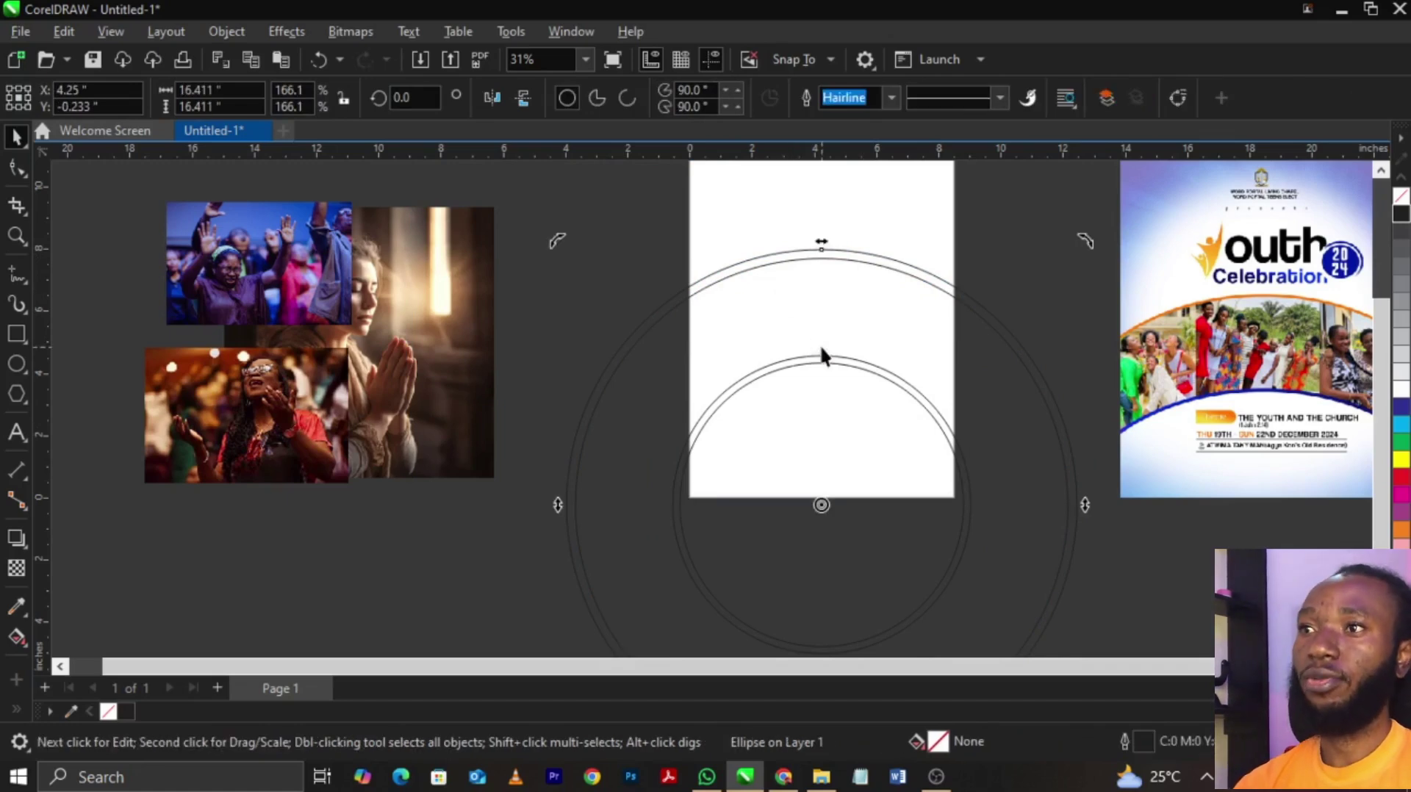
pyautogui.hotkey('ctrl', 'q')
pyautogui.moveTo(836, 349); pyautogui.dragTo(909, 346)
pyautogui.hotkey('ctrl', 'z')
# - Break the trimmed ring curve apart into separate outer and inner circles and deselect them
pyautogui.rightClick(824, 320)
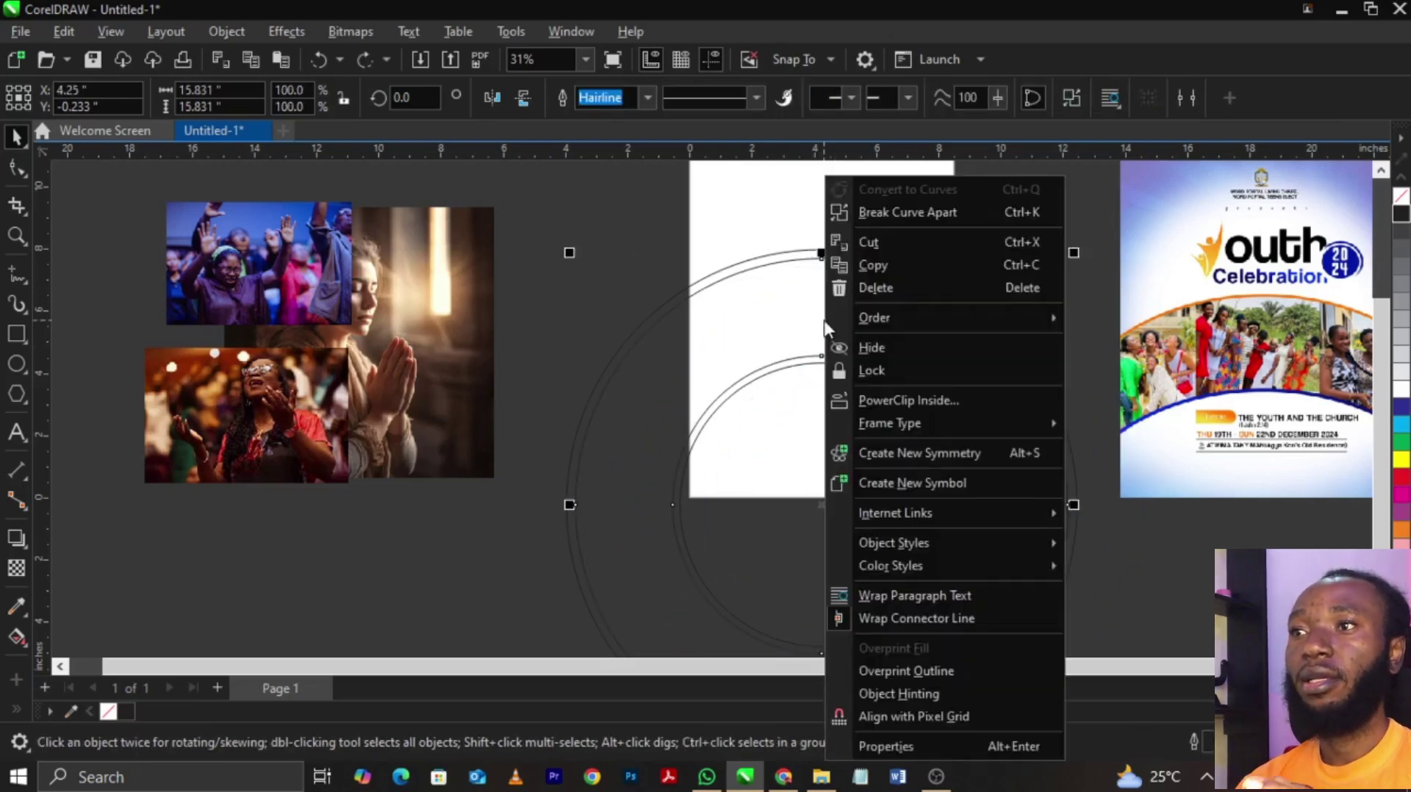
pyautogui.click(897, 209)
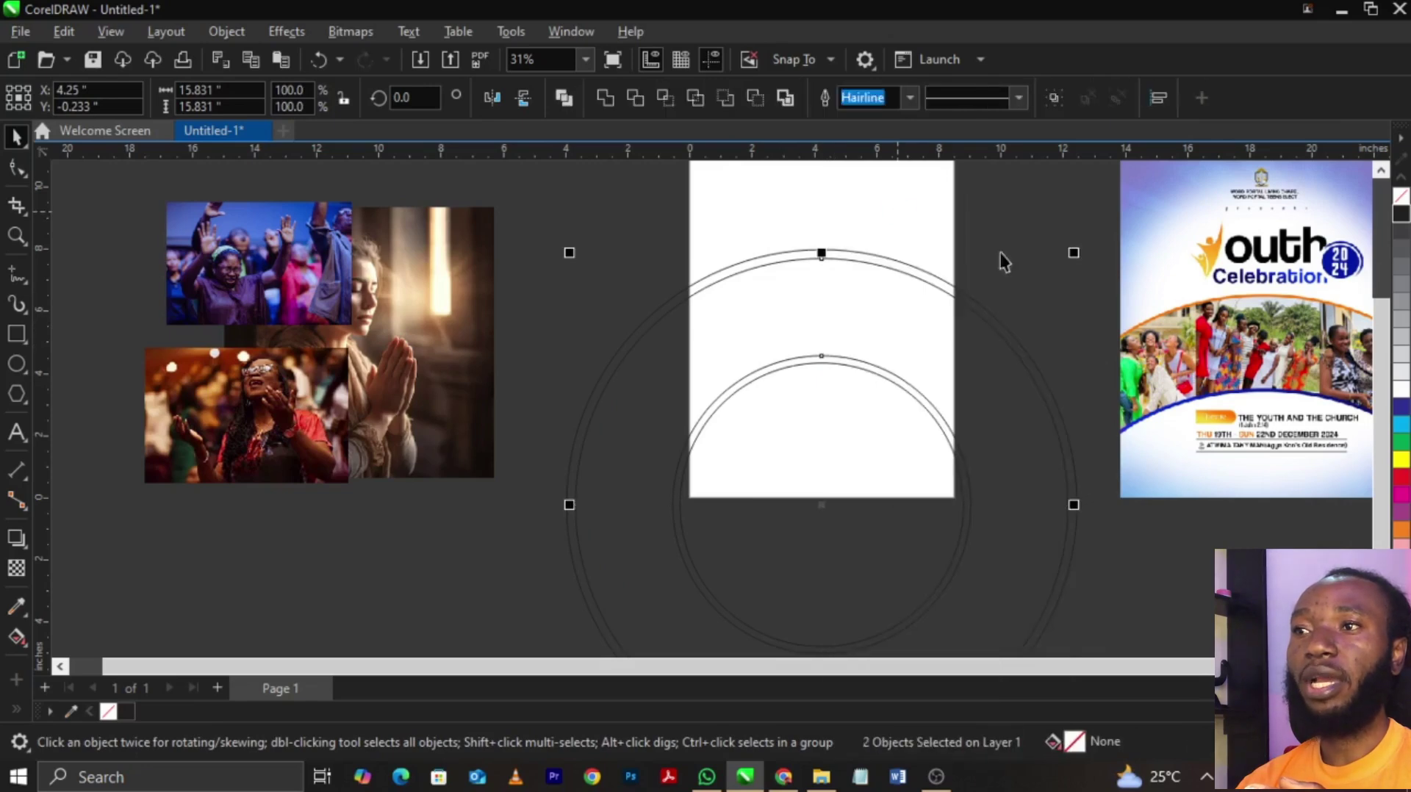
pyautogui.click(1059, 270)
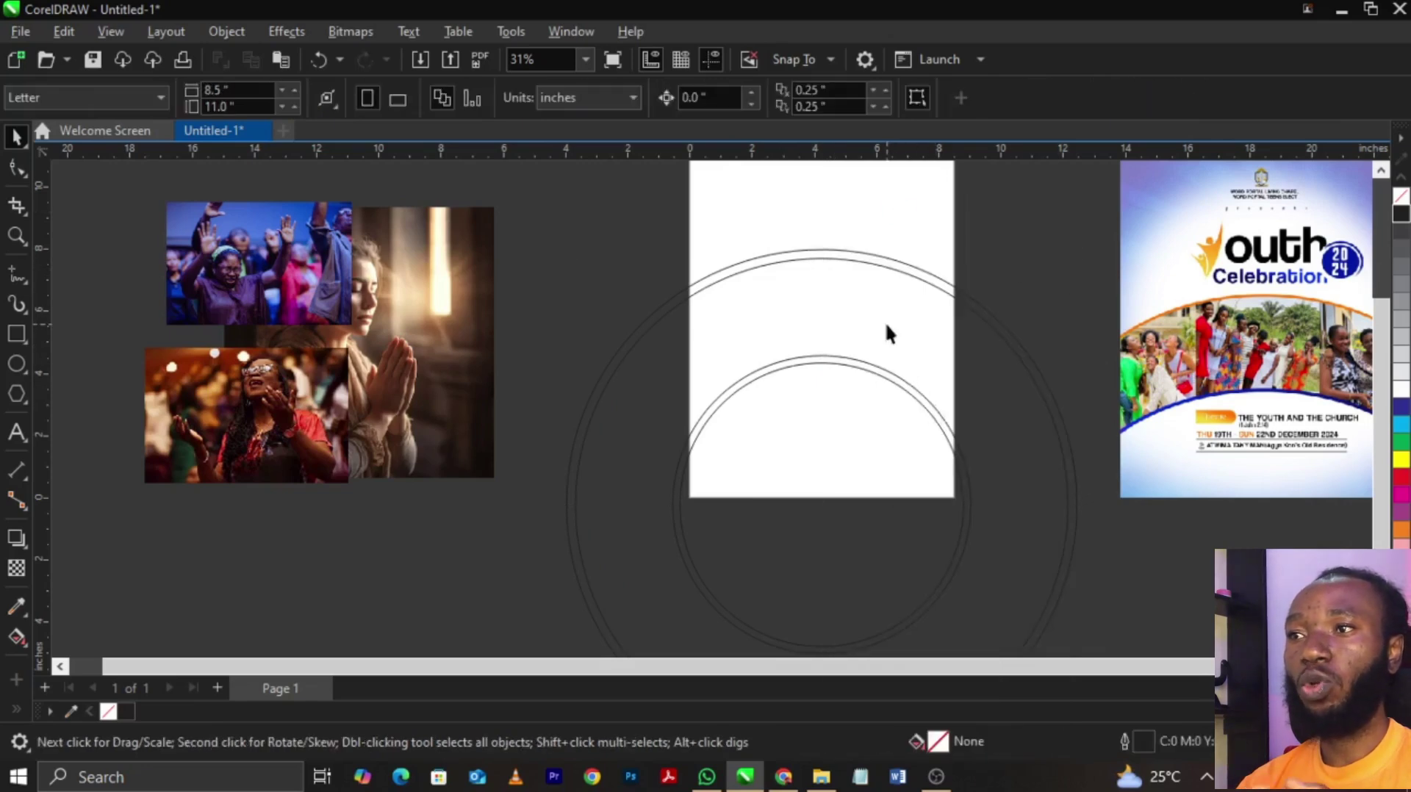
# - Fill the outermost circle with orange (C0 M60 Y100 K0) and deselect it
pyautogui.scroll(-1, 887, 327)
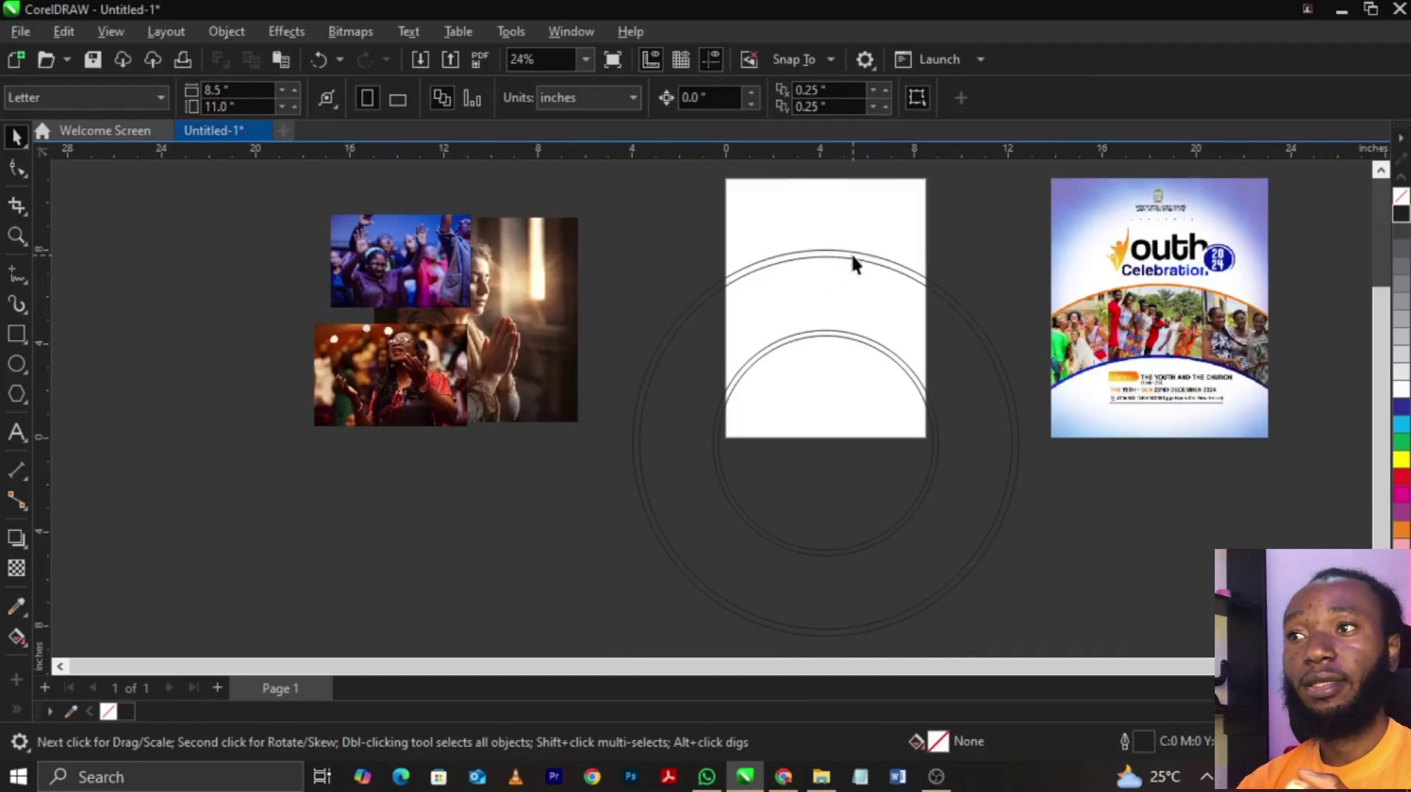
pyautogui.click(854, 259)
pyautogui.click(942, 285)
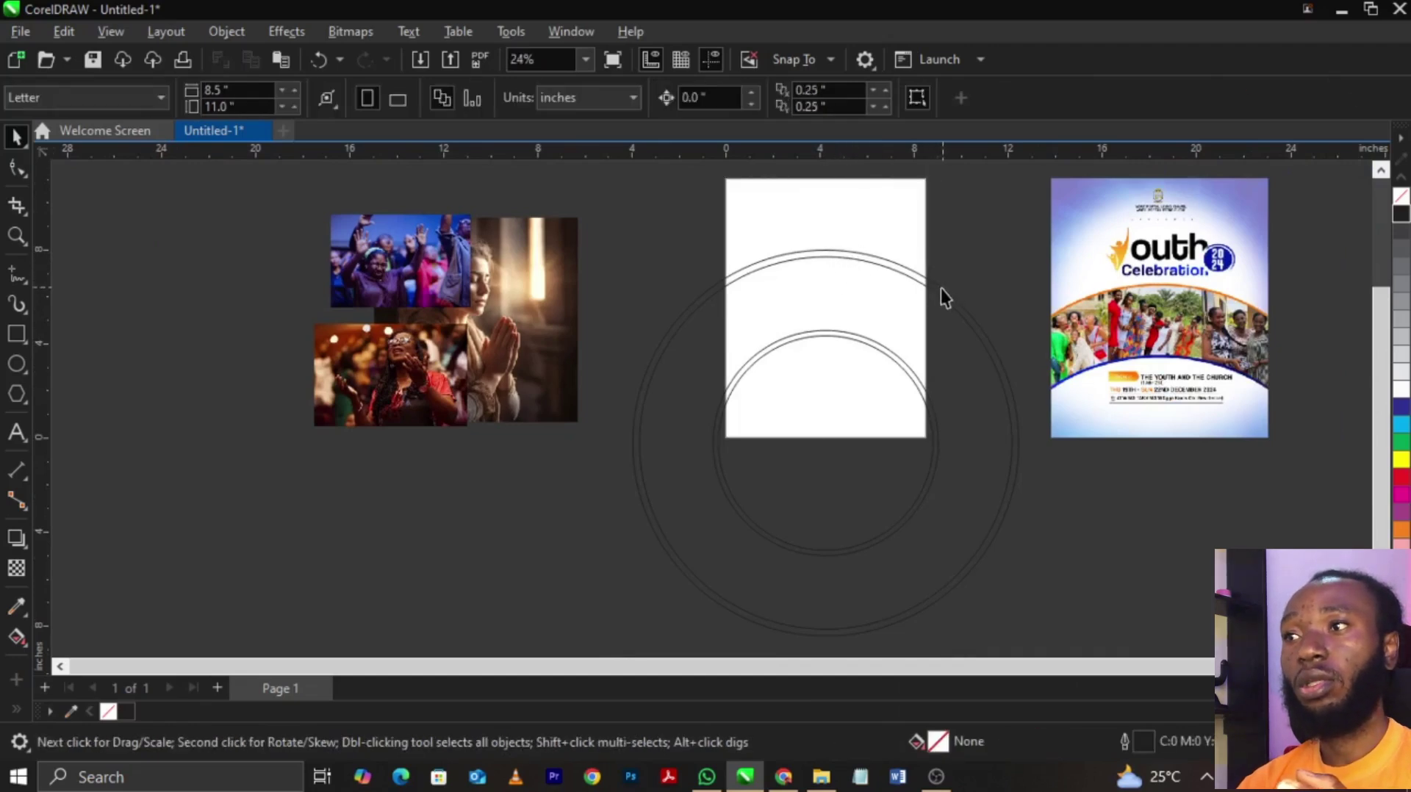
pyautogui.click(940, 289)
pyautogui.scroll(2, 939, 289)
pyautogui.scroll(2, 1268, 332)
pyautogui.scroll(2, 1269, 339)
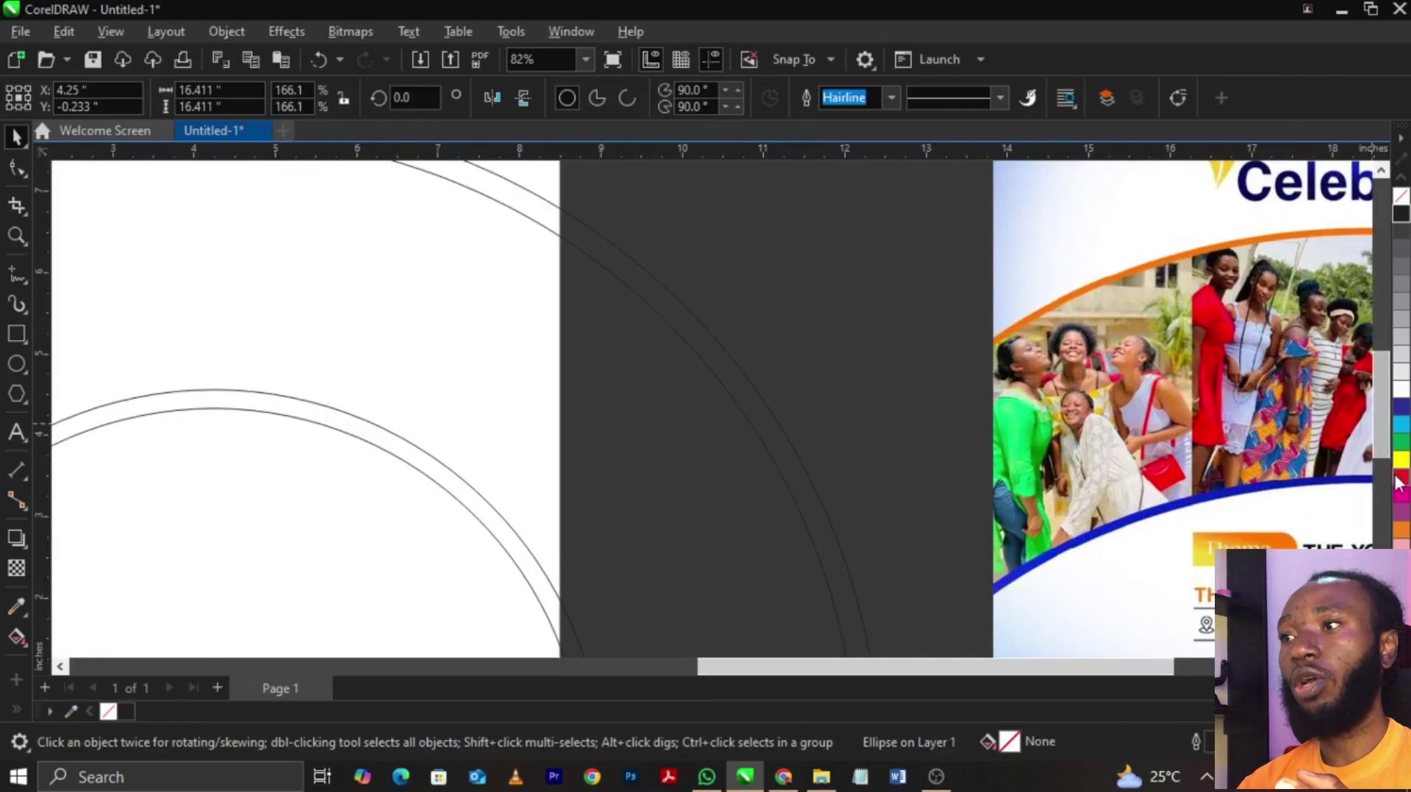
pyautogui.click(1402, 526)
pyautogui.scroll(-3, 1147, 349)
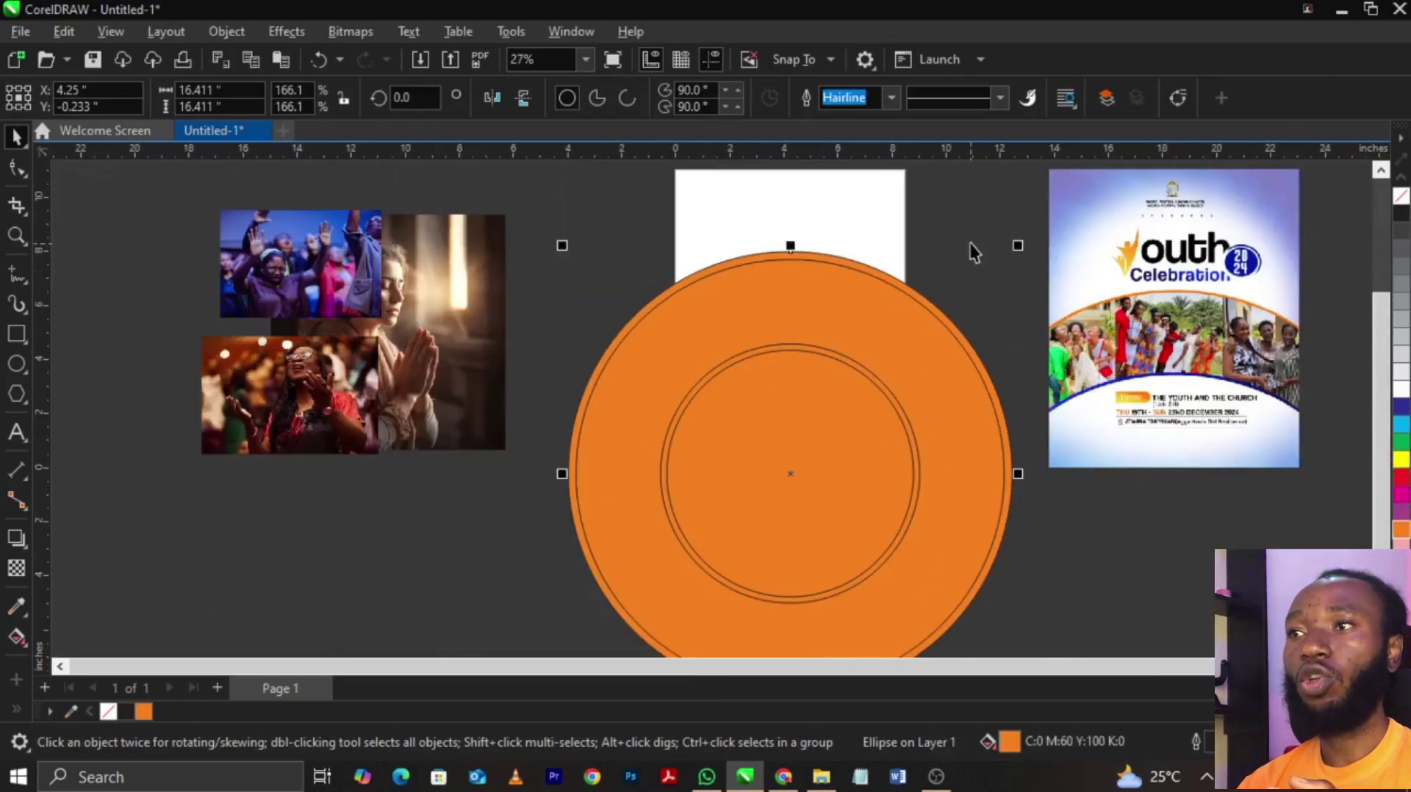
pyautogui.click(968, 242)
# - Fill the larger of the two inner circles with blue (C100 M100 Y0 K0), following the sample flyer's lower arc
pyautogui.scroll(4, 1125, 389)
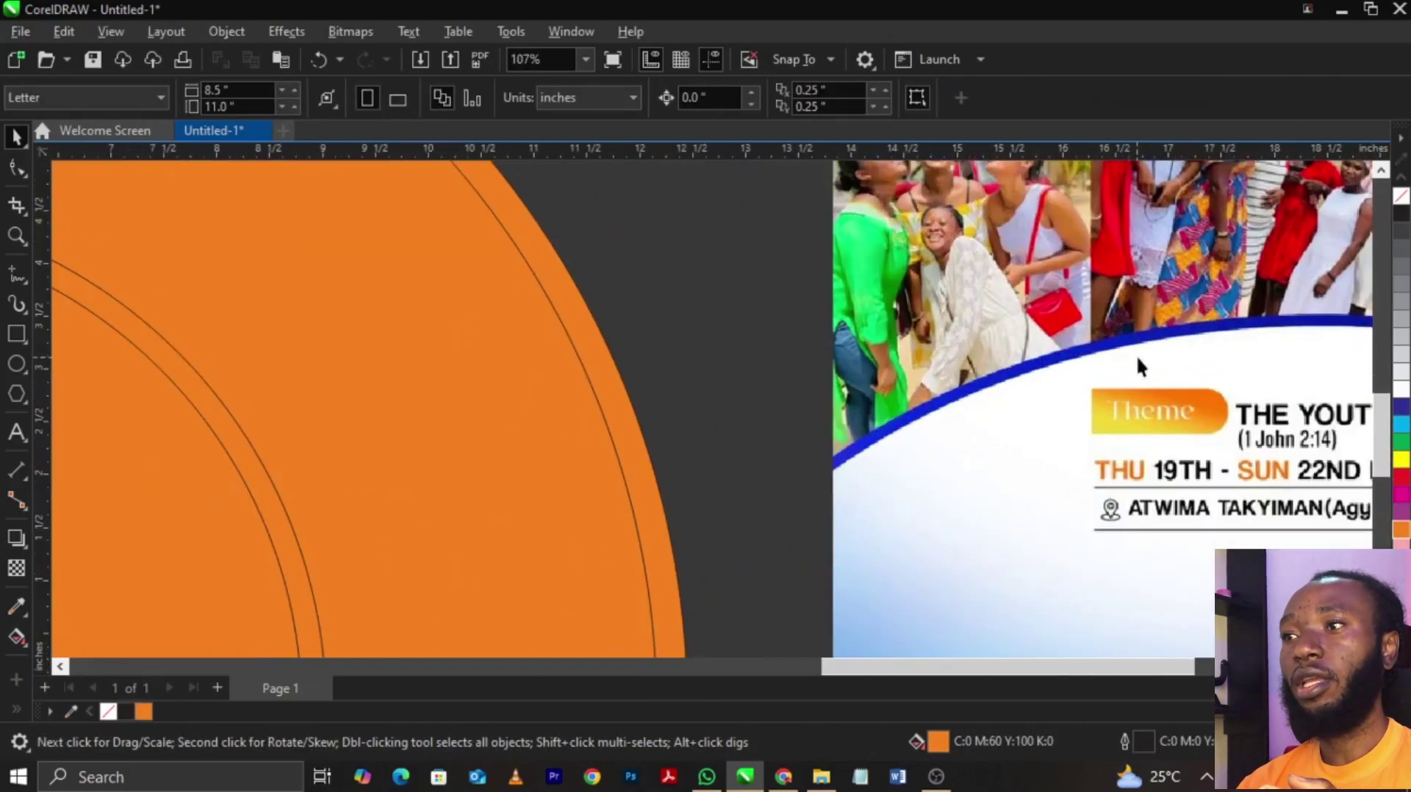
pyautogui.click(1140, 341)
pyautogui.scroll(-5, 1141, 341)
pyautogui.scroll(2, 800, 326)
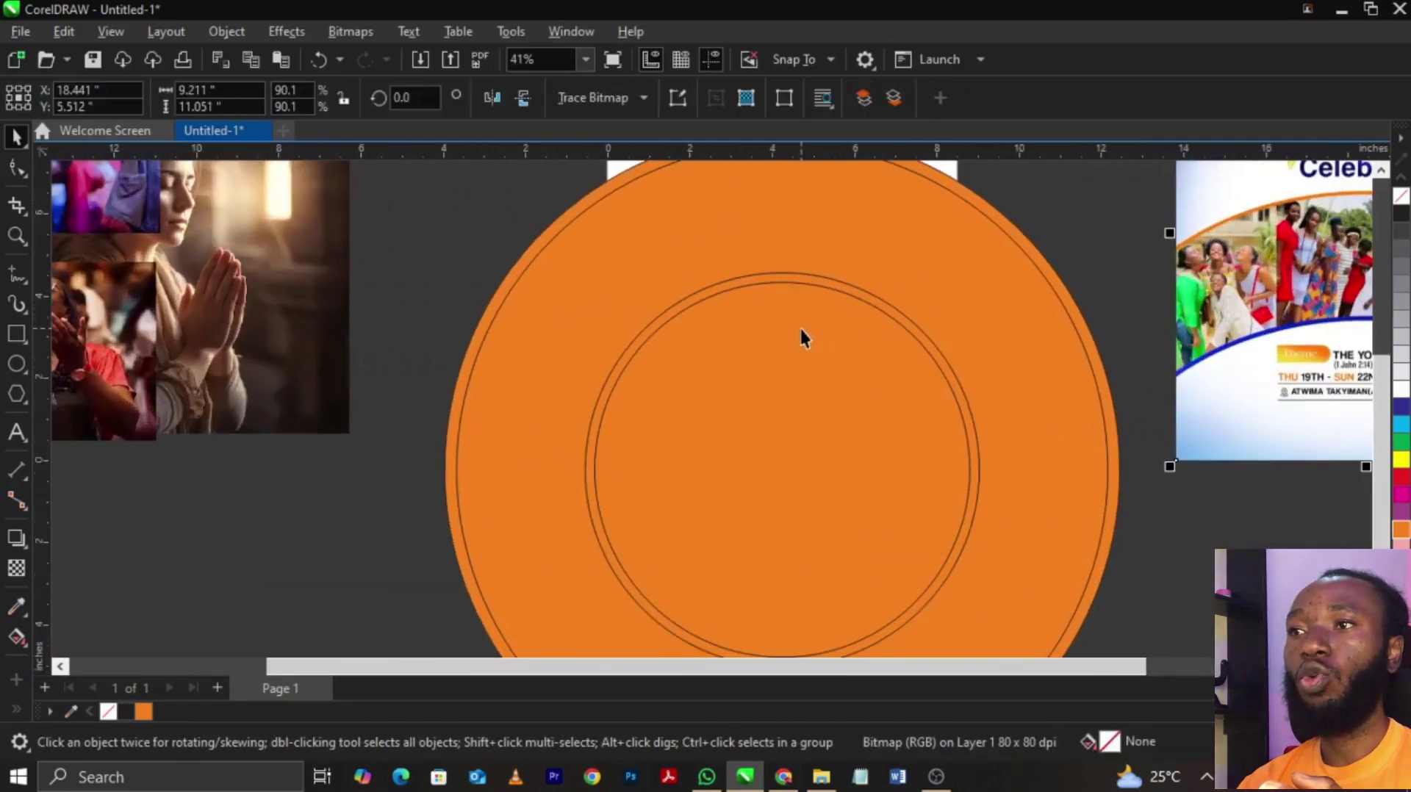
pyautogui.click(892, 307)
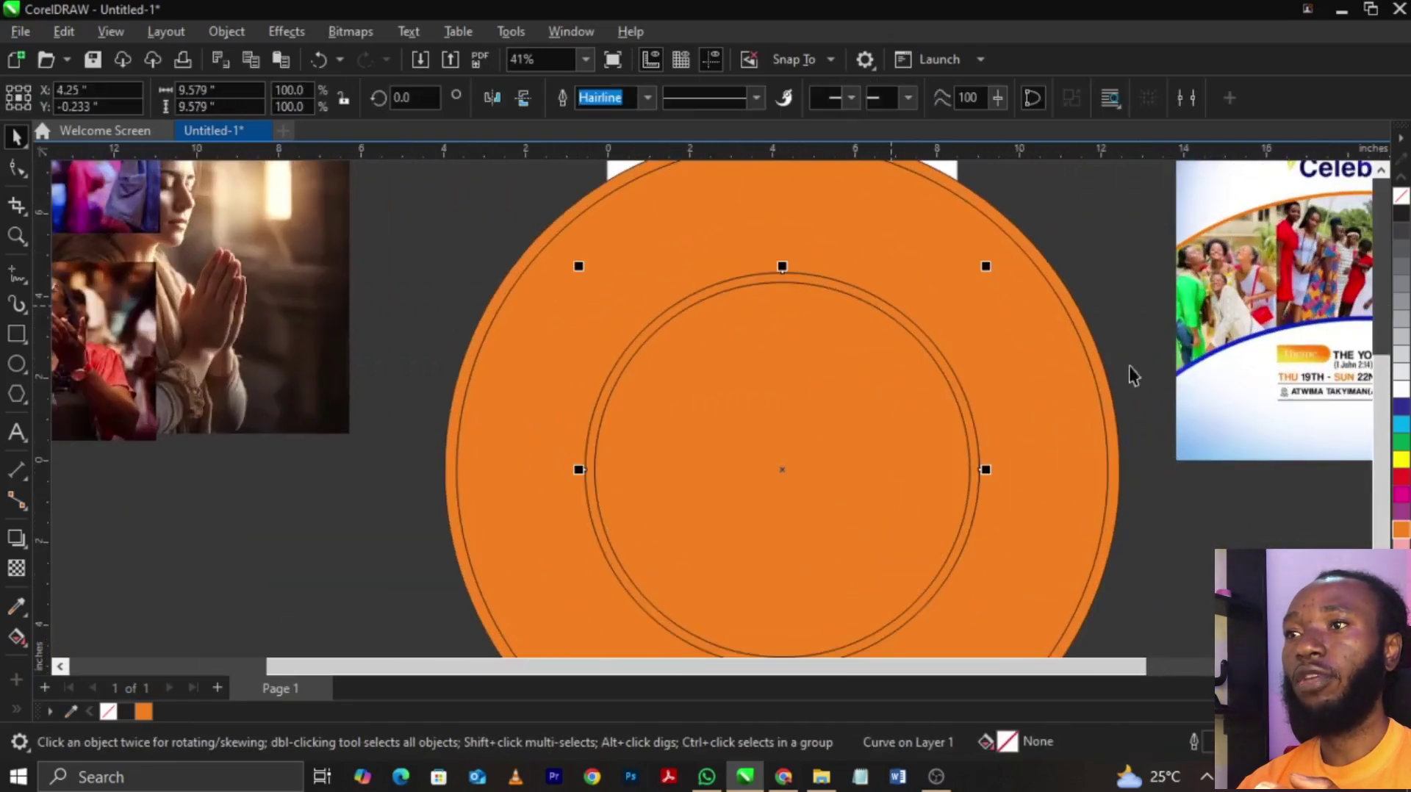
pyautogui.click(1400, 407)
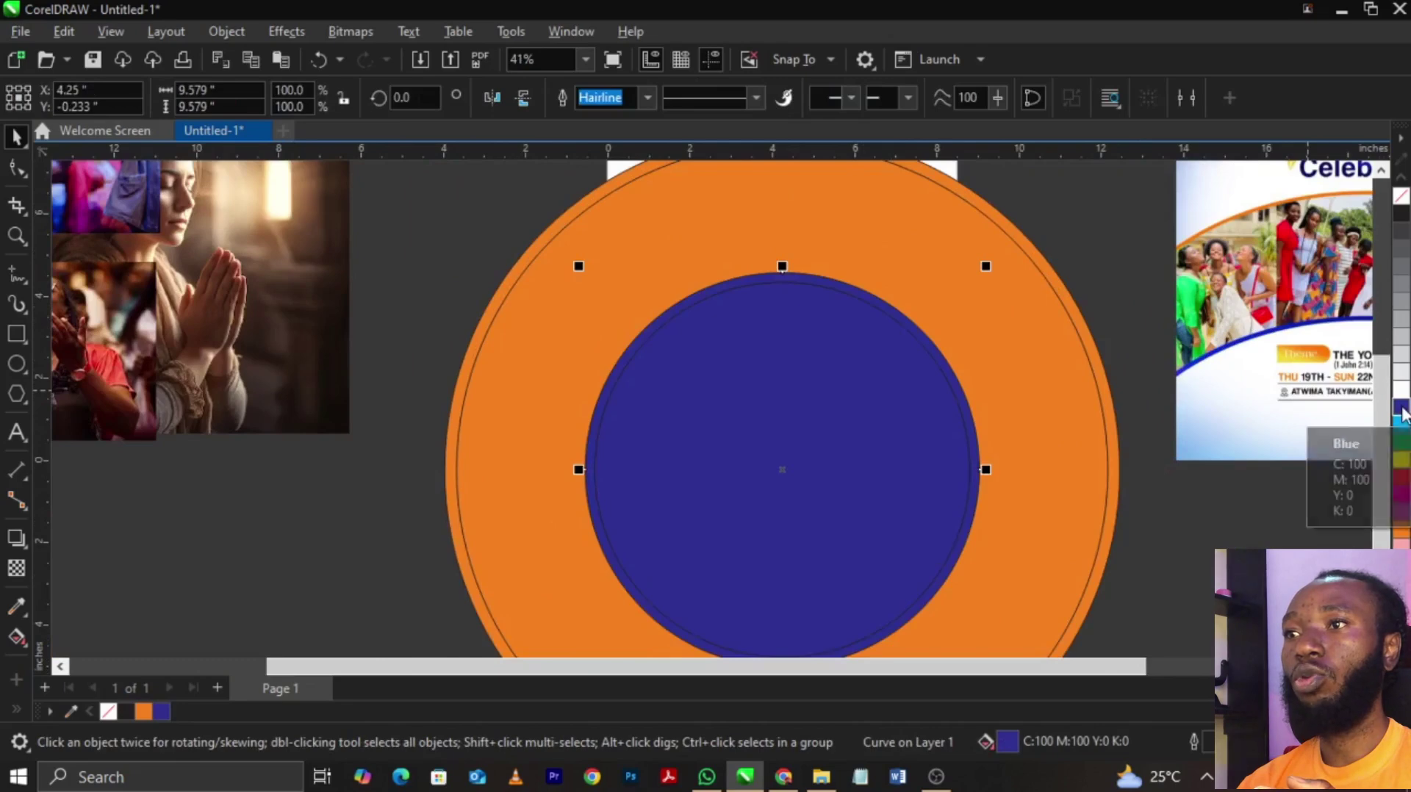
# - Fill the innermost circle with white so the blue circle forms a thin band around it
pyautogui.click(757, 409)
pyautogui.scroll(-3, 901, 412)
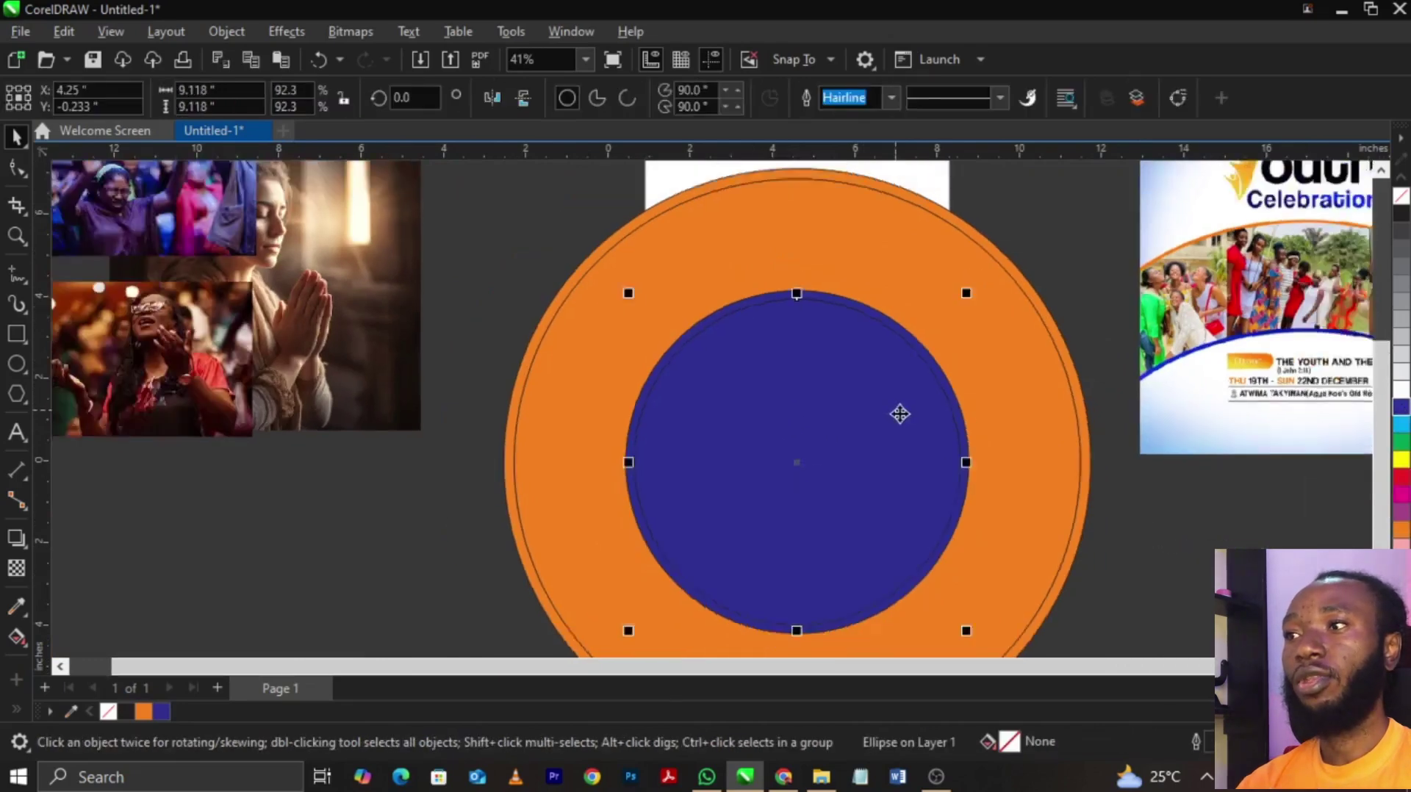
pyautogui.scroll(2, 898, 363)
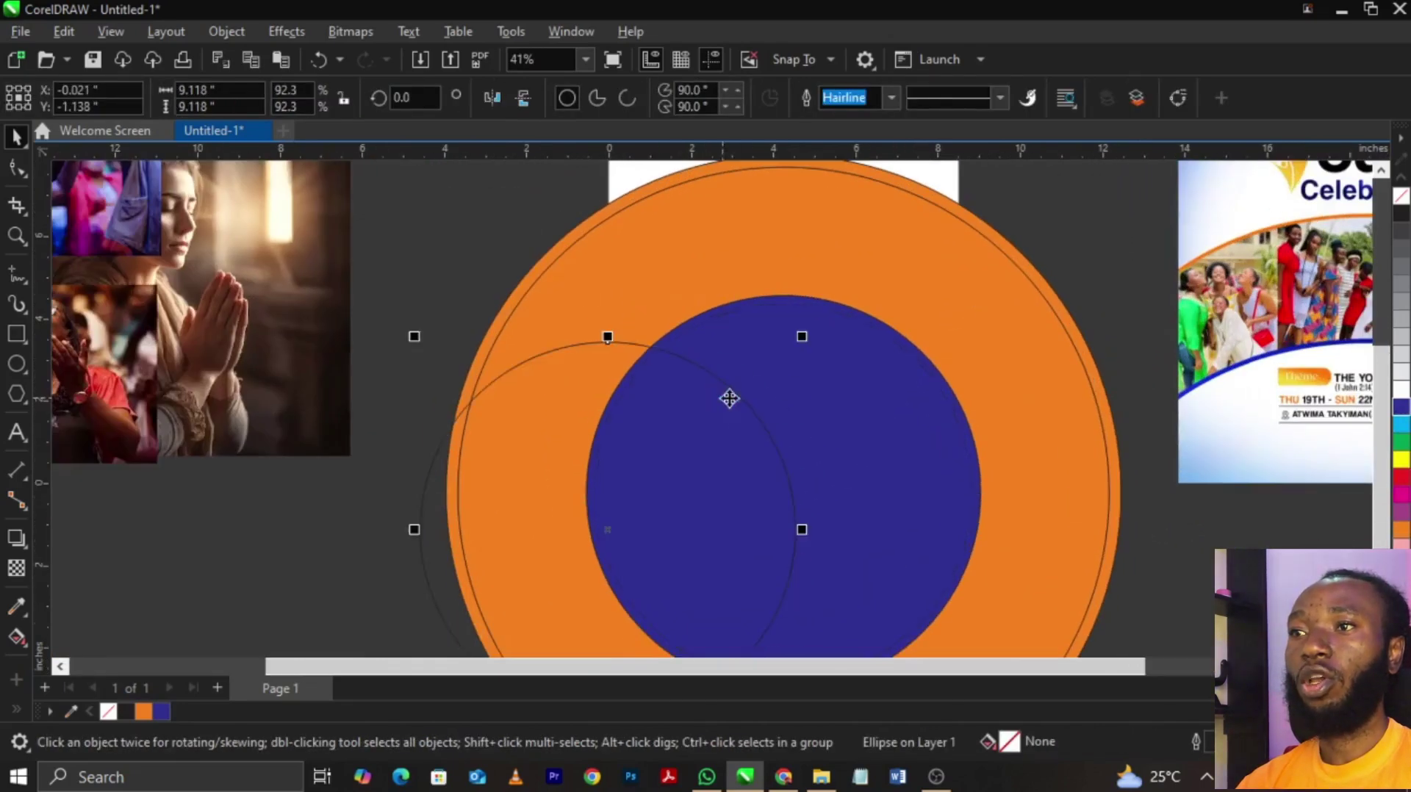
pyautogui.click(1401, 390)
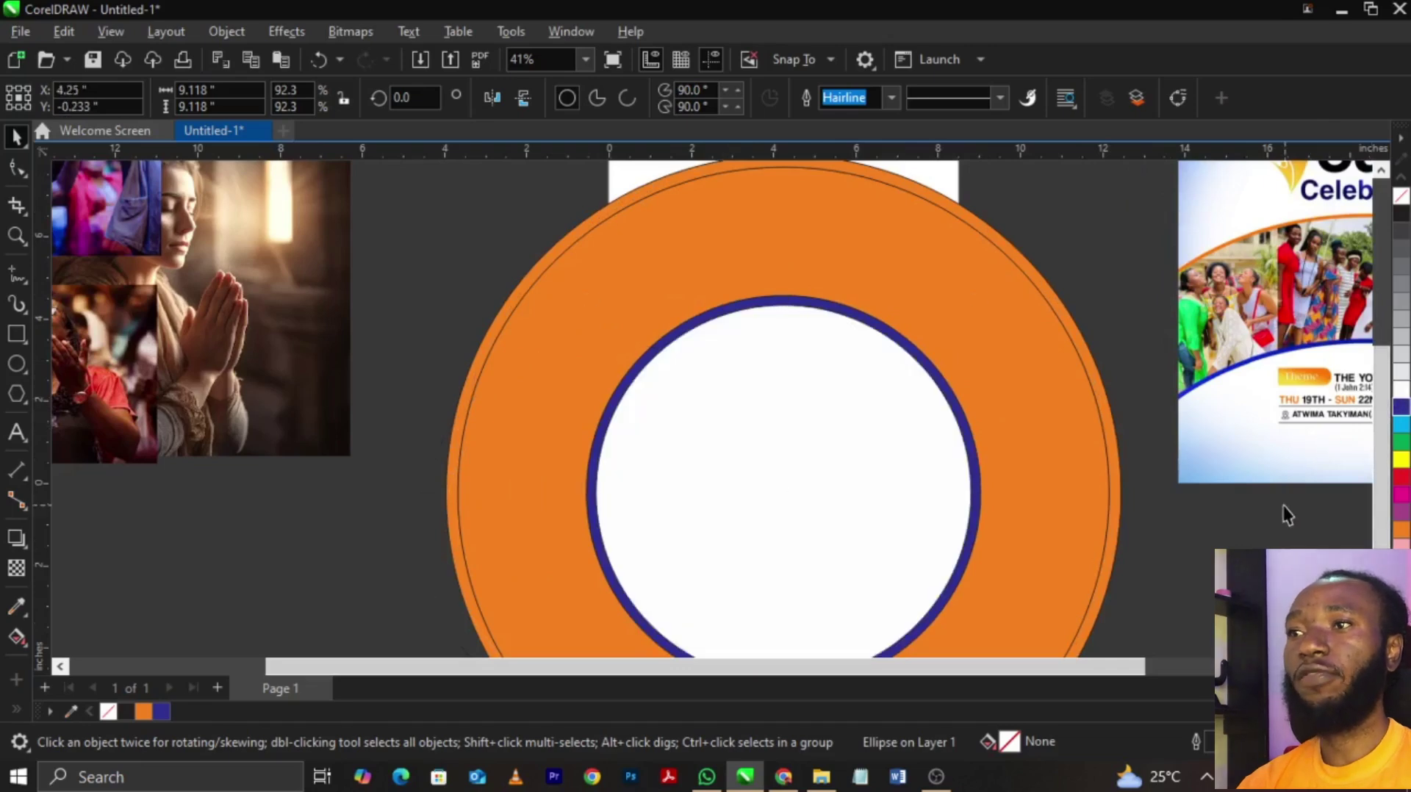
# - Try to trim the blue circle with the white inner circle to leave only a thin blue ring
pyautogui.scroll(2, 879, 286)
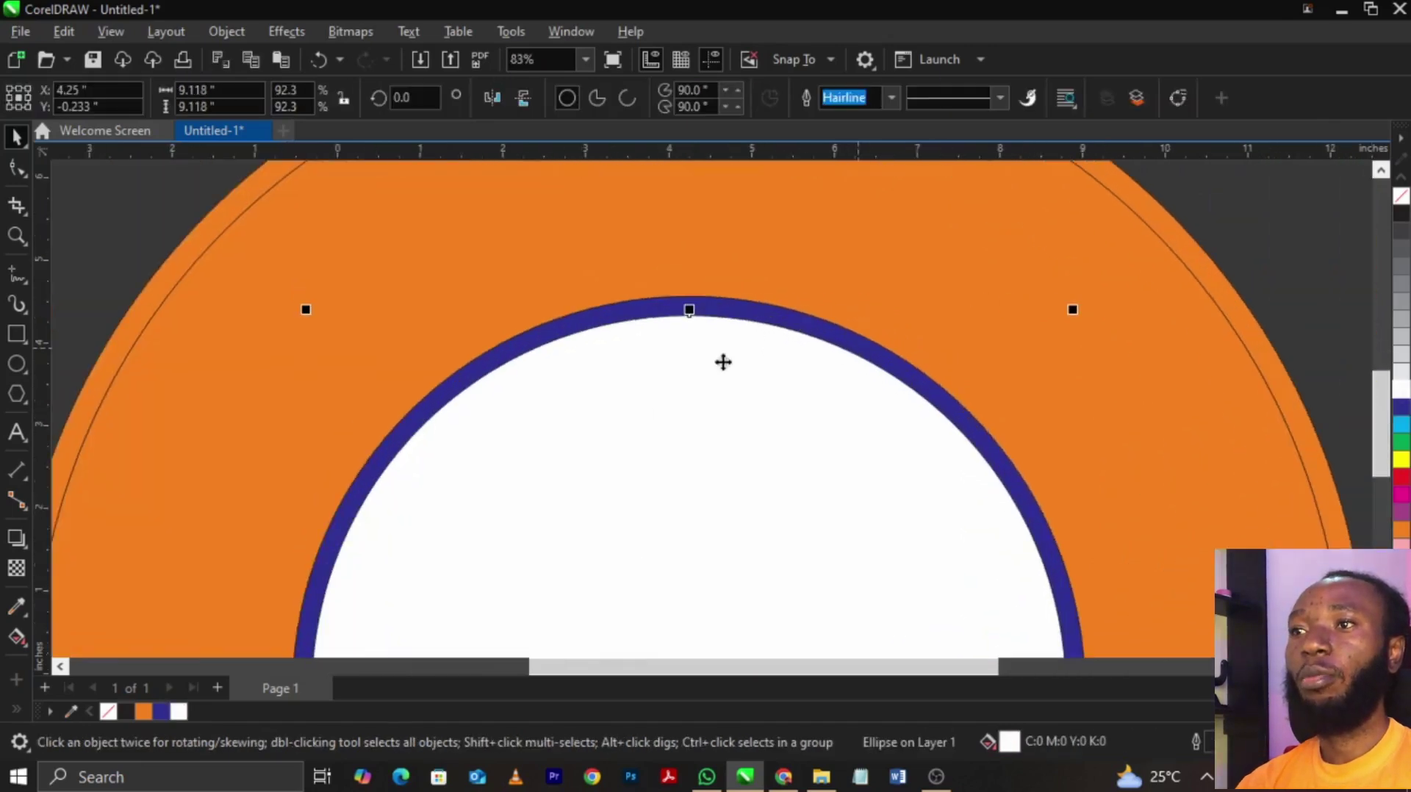
pyautogui.moveTo(794, 400); pyautogui.dragTo(526, 388)
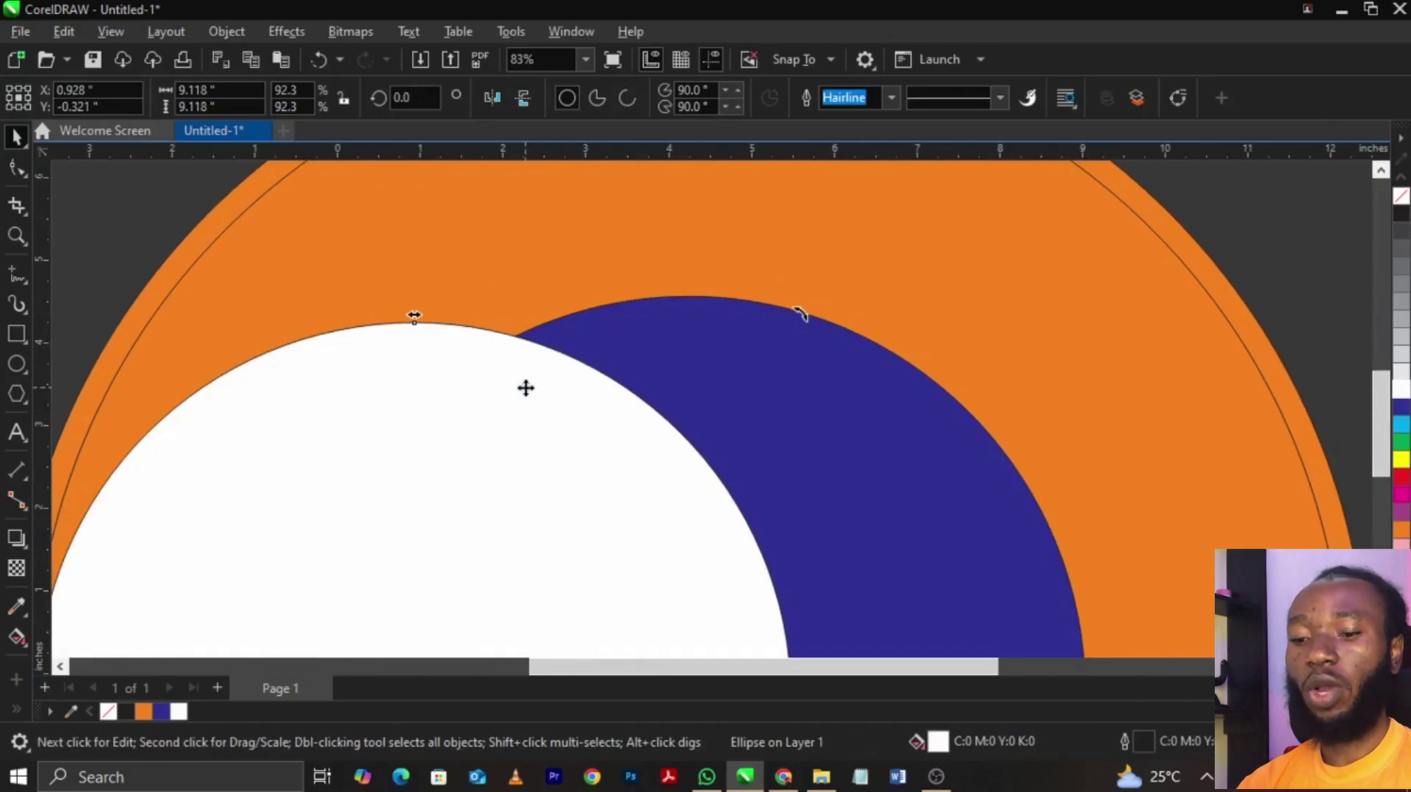
pyautogui.hotkey('ctrl', 'z')
pyautogui.keyDown('shift'); pyautogui.click(786, 318); pyautogui.keyUp('shift')
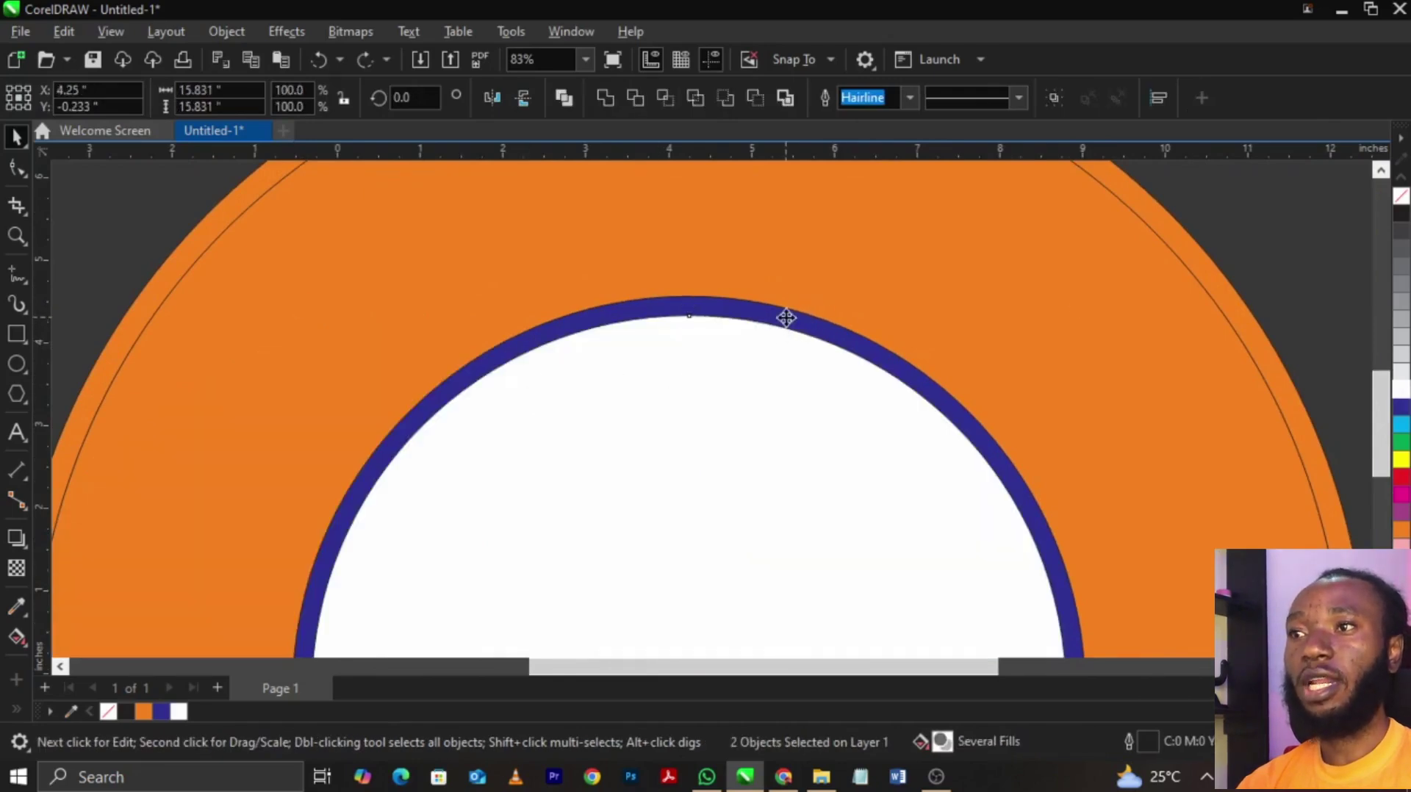
pyautogui.click(646, 96)
pyautogui.scroll(-2, 667, 176)
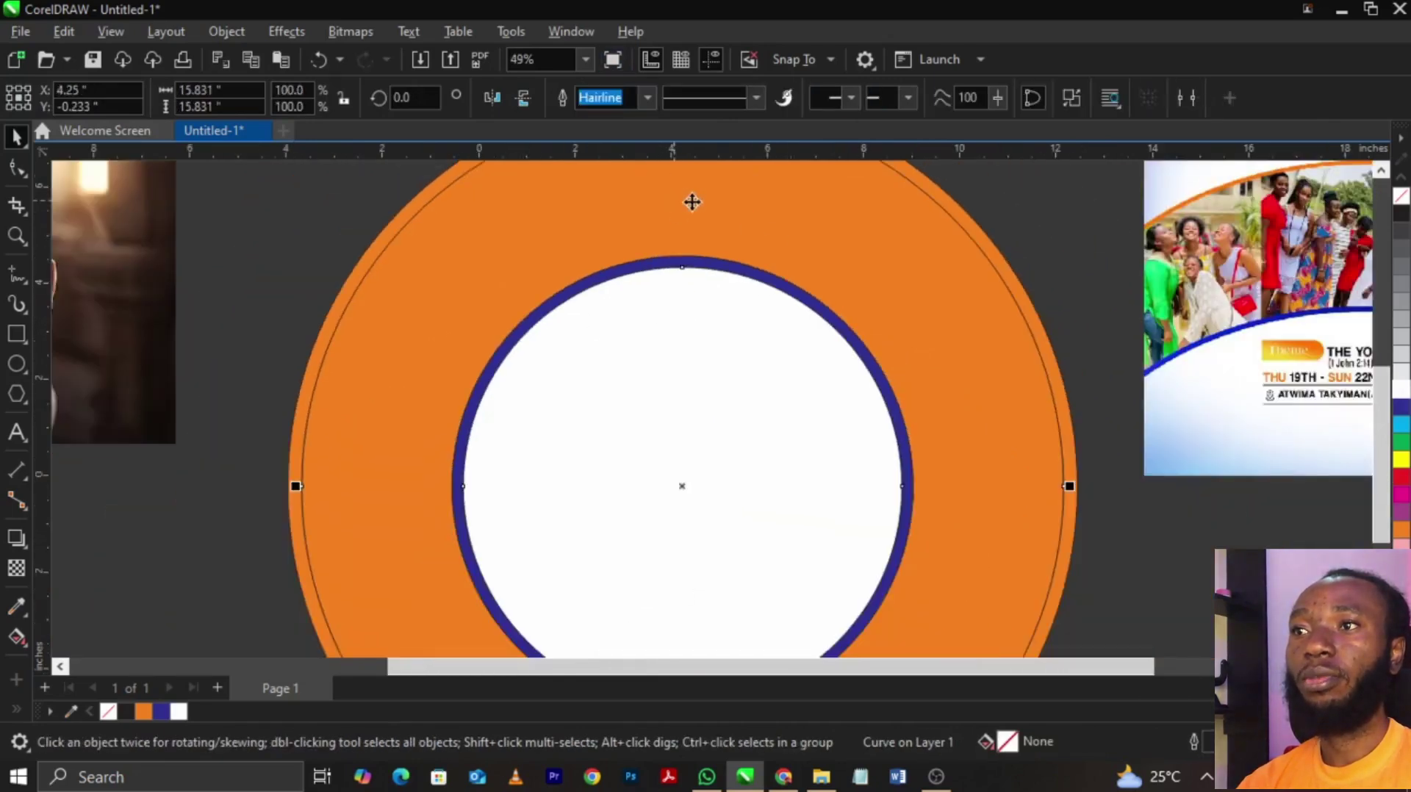
# - Move the white circle aside to check whether the blue circle was cut, and centre-align it back within the large ring
pyautogui.moveTo(790, 501); pyautogui.dragTo(357, 519)
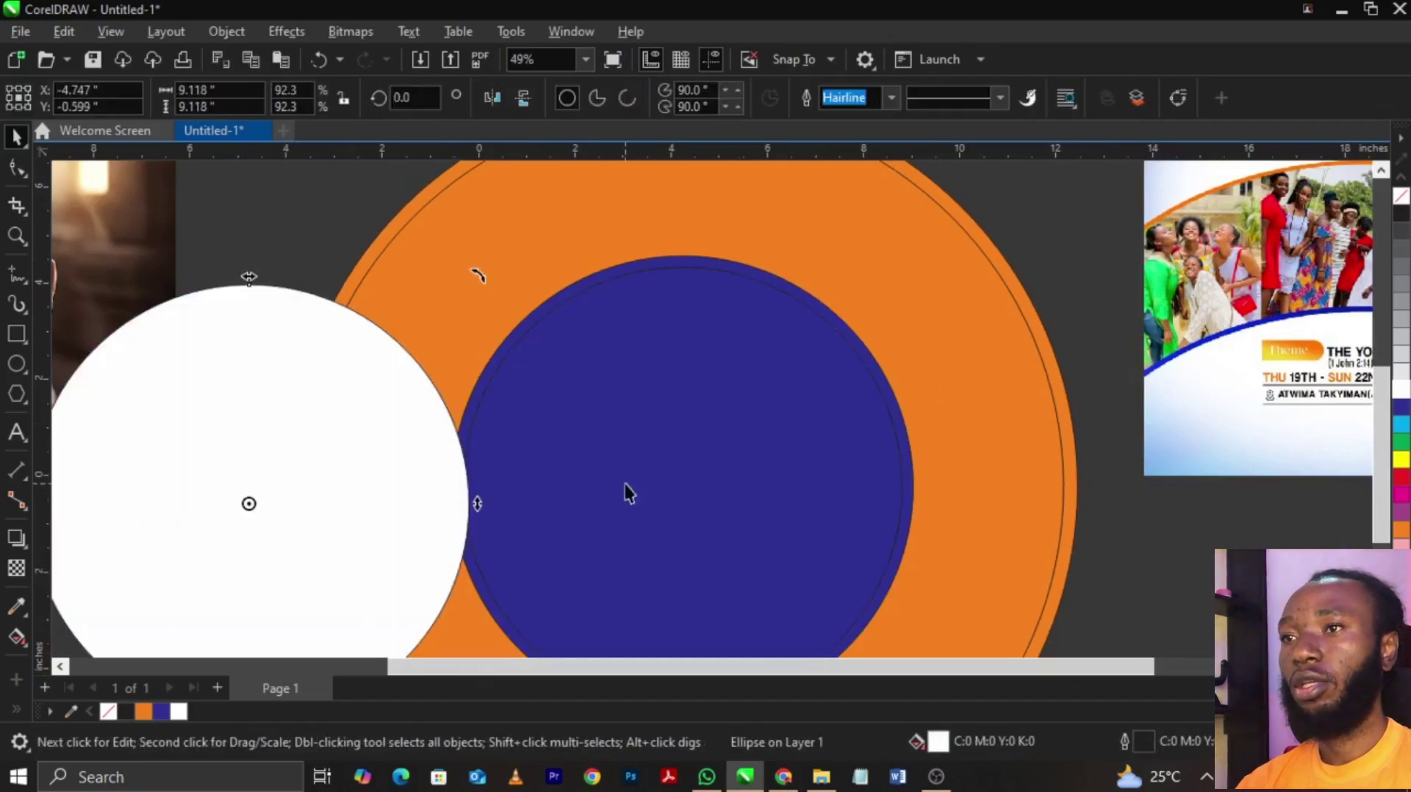
pyautogui.moveTo(686, 402); pyautogui.dragTo(902, 459)
pyautogui.hotkey('ctrl', 'z')
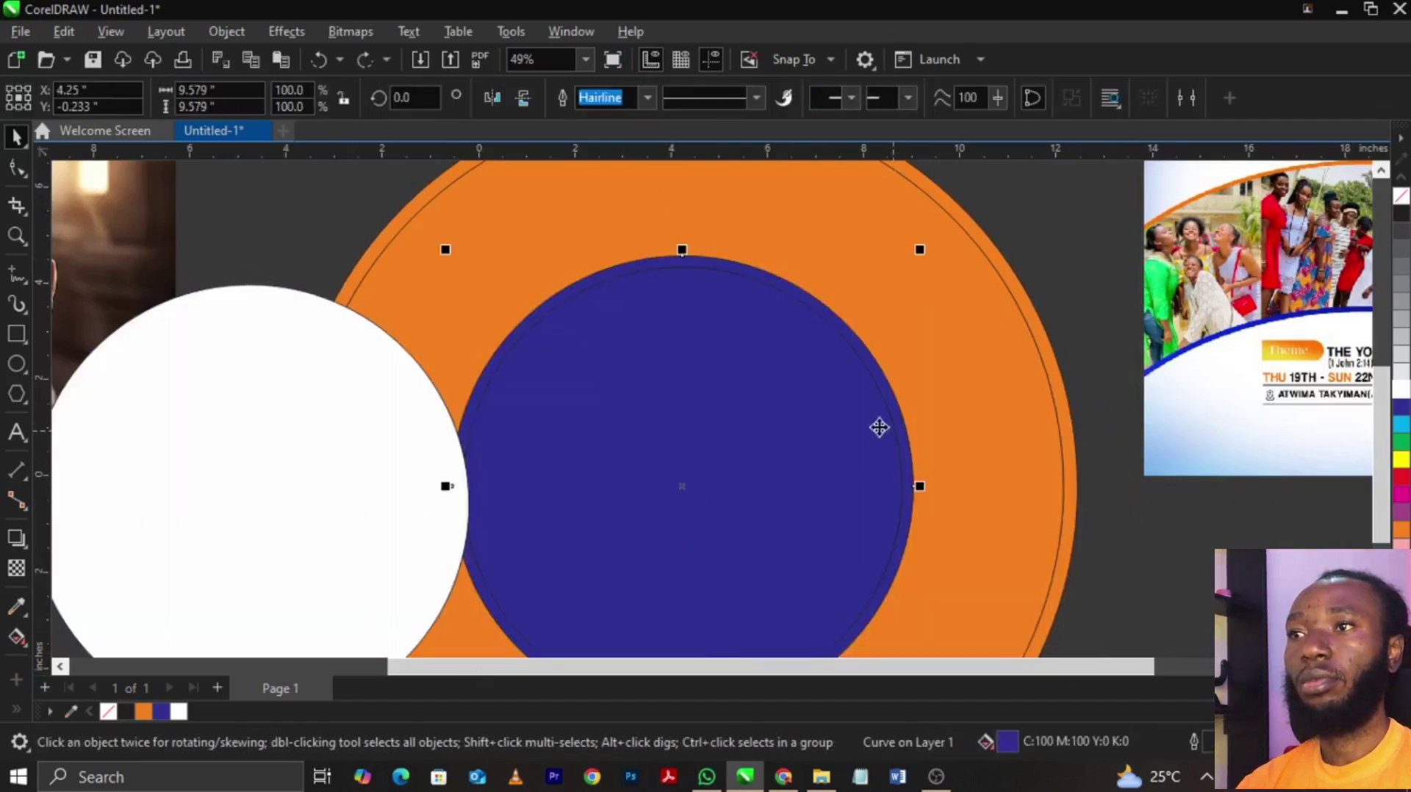
pyautogui.click(867, 401)
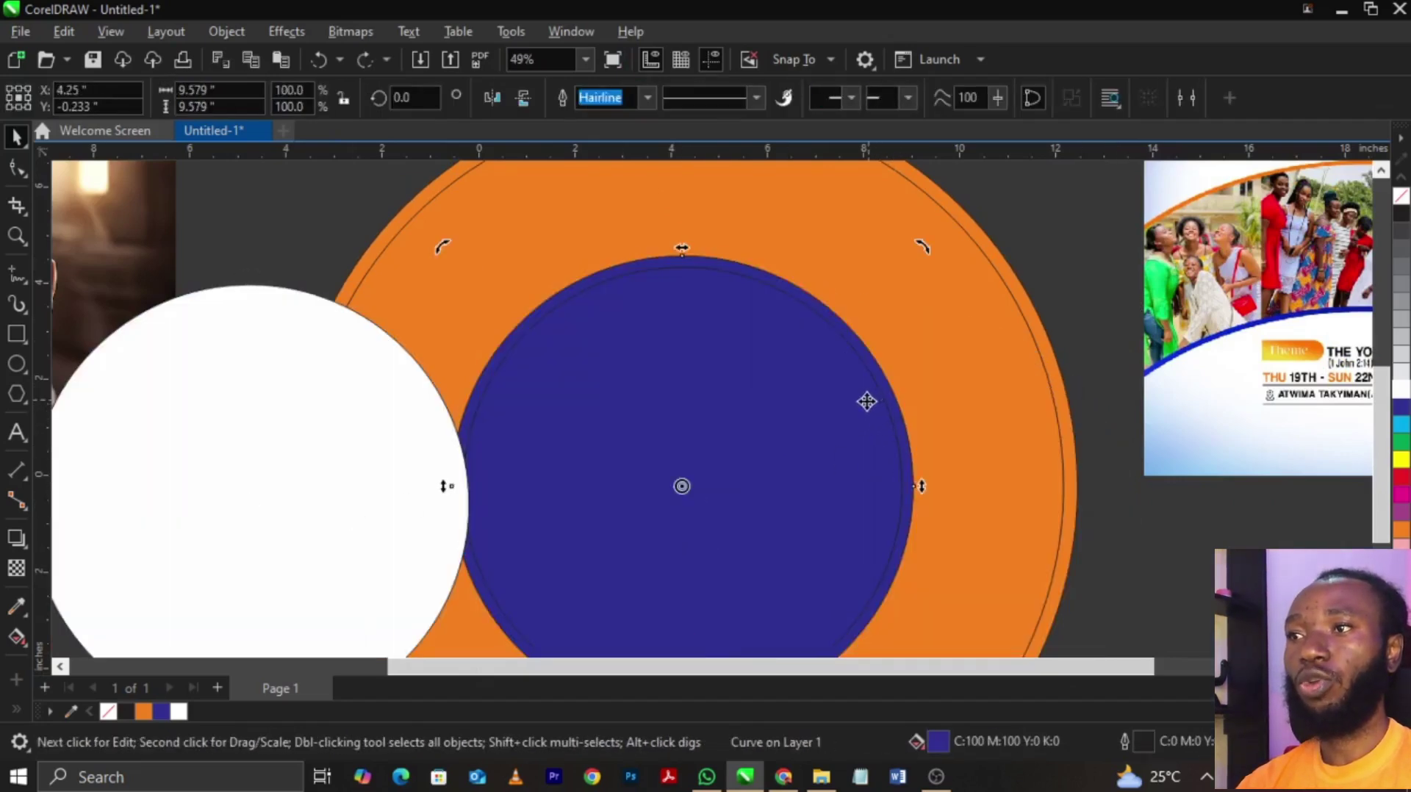
pyautogui.click(426, 410)
pyautogui.keyDown('shift'); pyautogui.click(760, 278); pyautogui.keyUp('shift')
pyautogui.press('c')
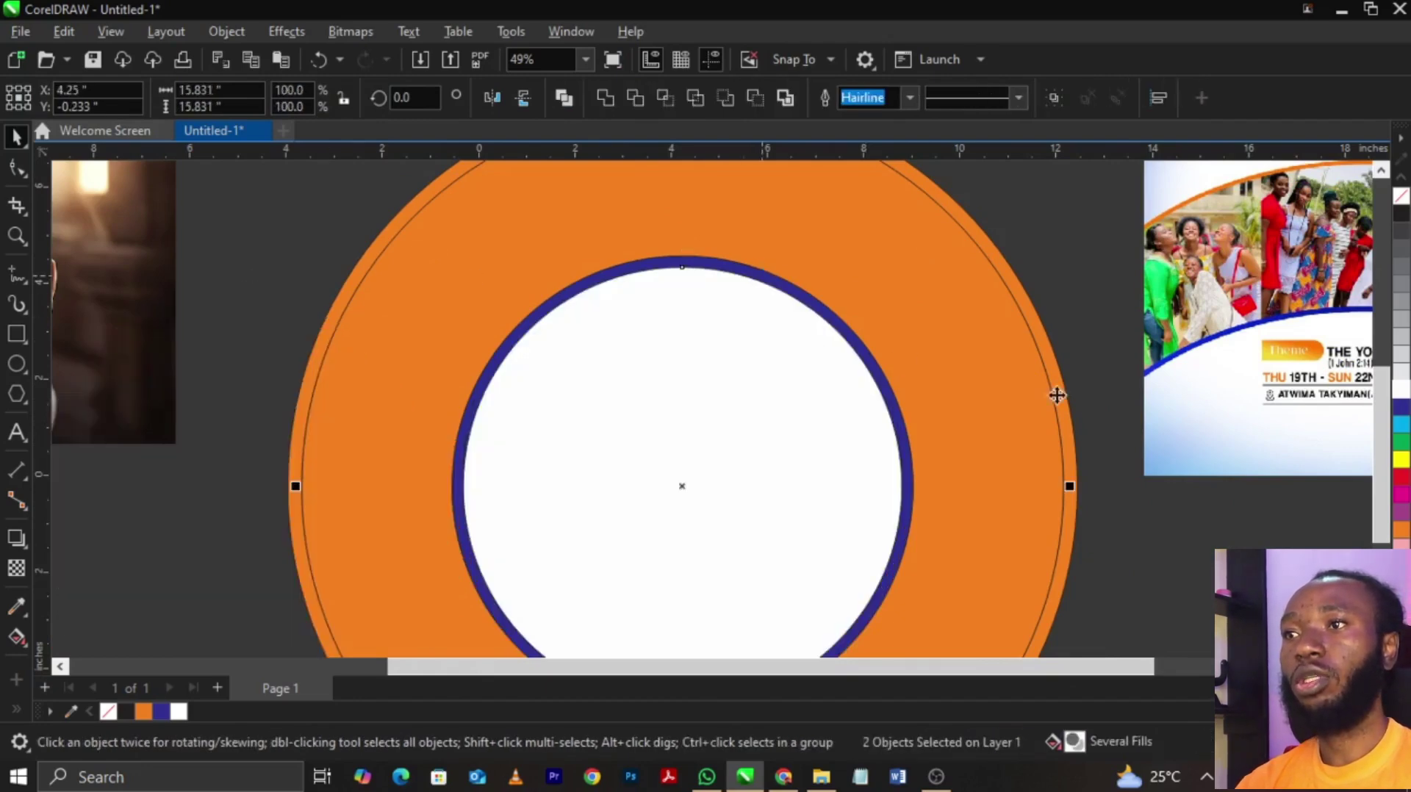
# - Select the white inner circle together with the blue circle behind it for trimming
pyautogui.click(1130, 413)
pyautogui.click(783, 295)
pyautogui.keyDown('shift'); pyautogui.click(783, 283); pyautogui.keyUp('shift')
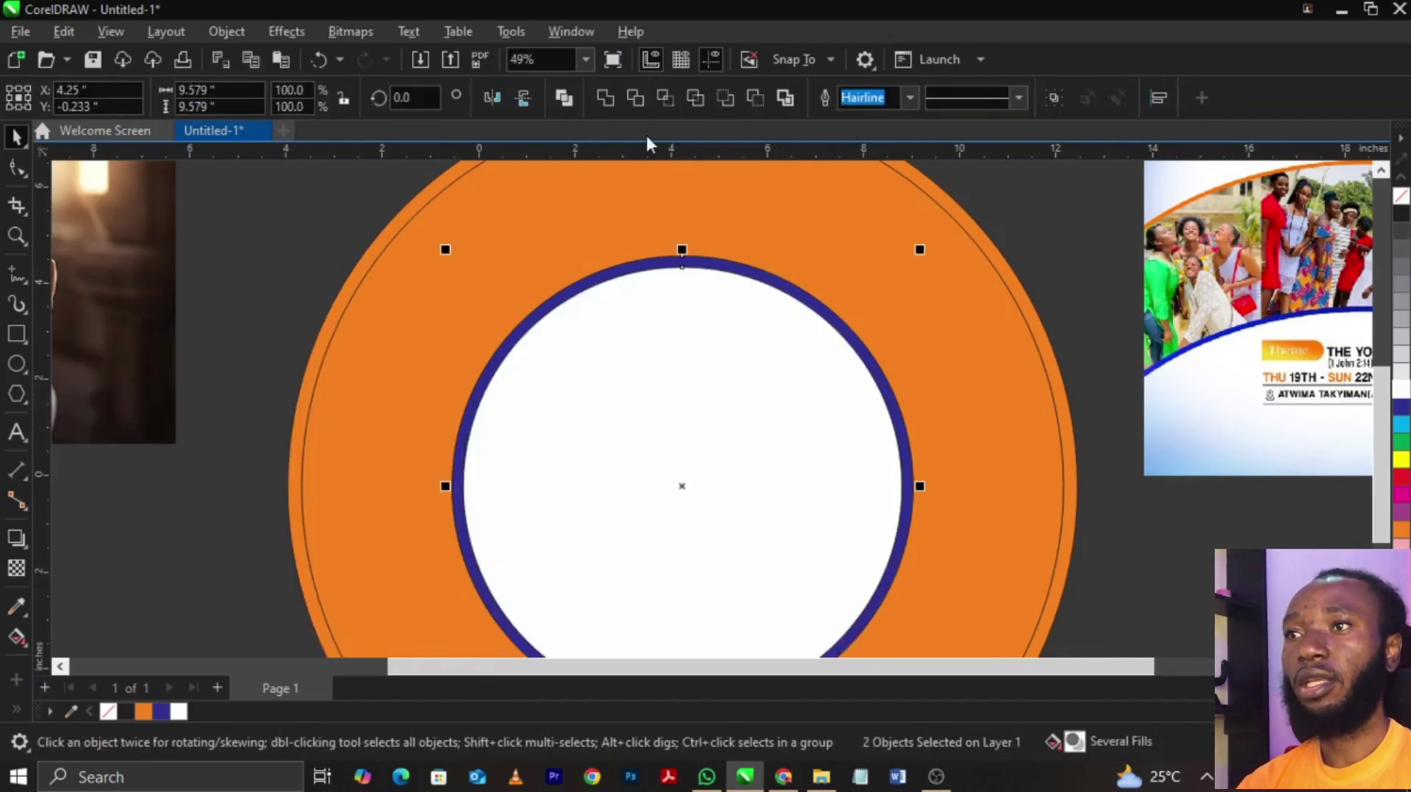
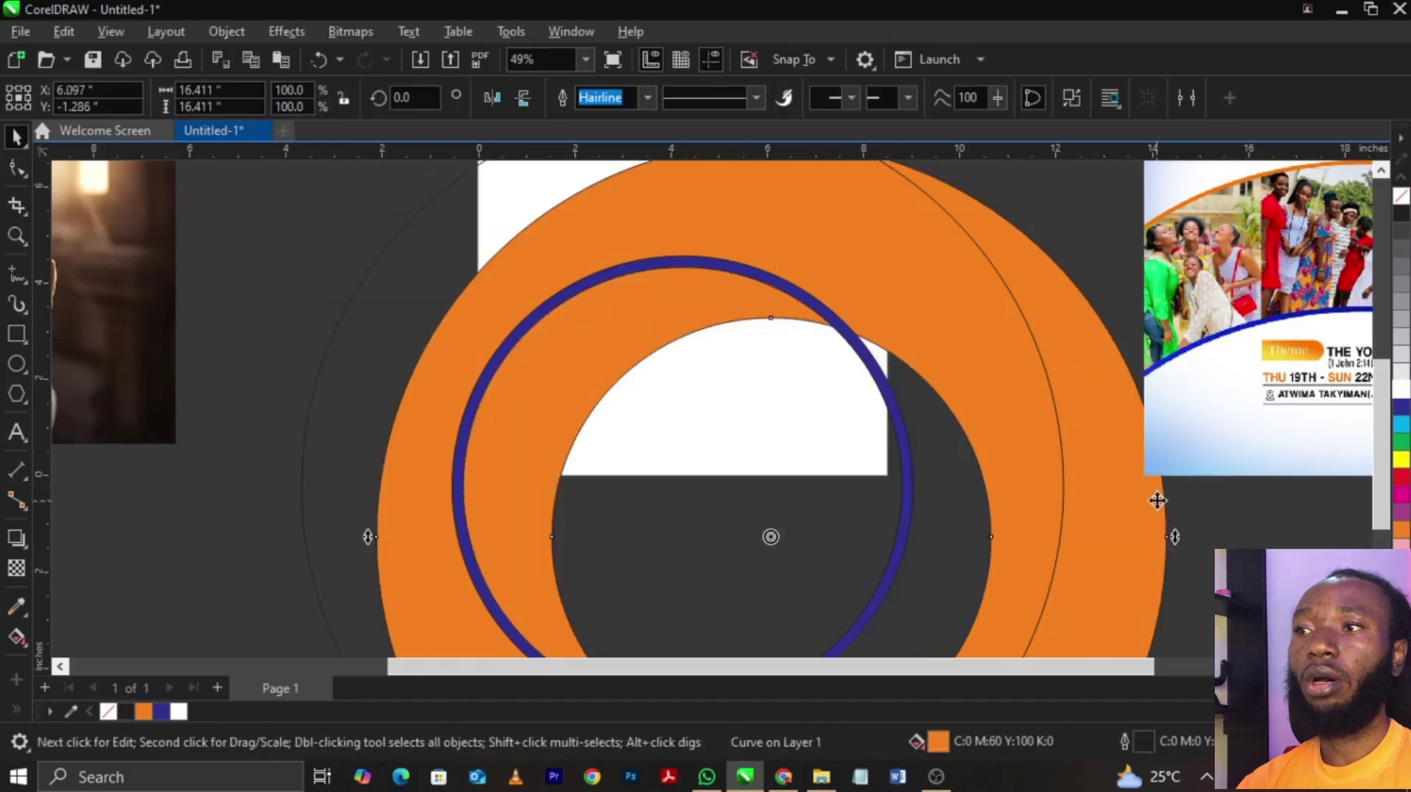
# - Undo the last move of the large orange ring
pyautogui.hotkey('ctrl', 'z')
pyautogui.scroll(-3, 889, 309)
pyautogui.scroll(3, 885, 404)
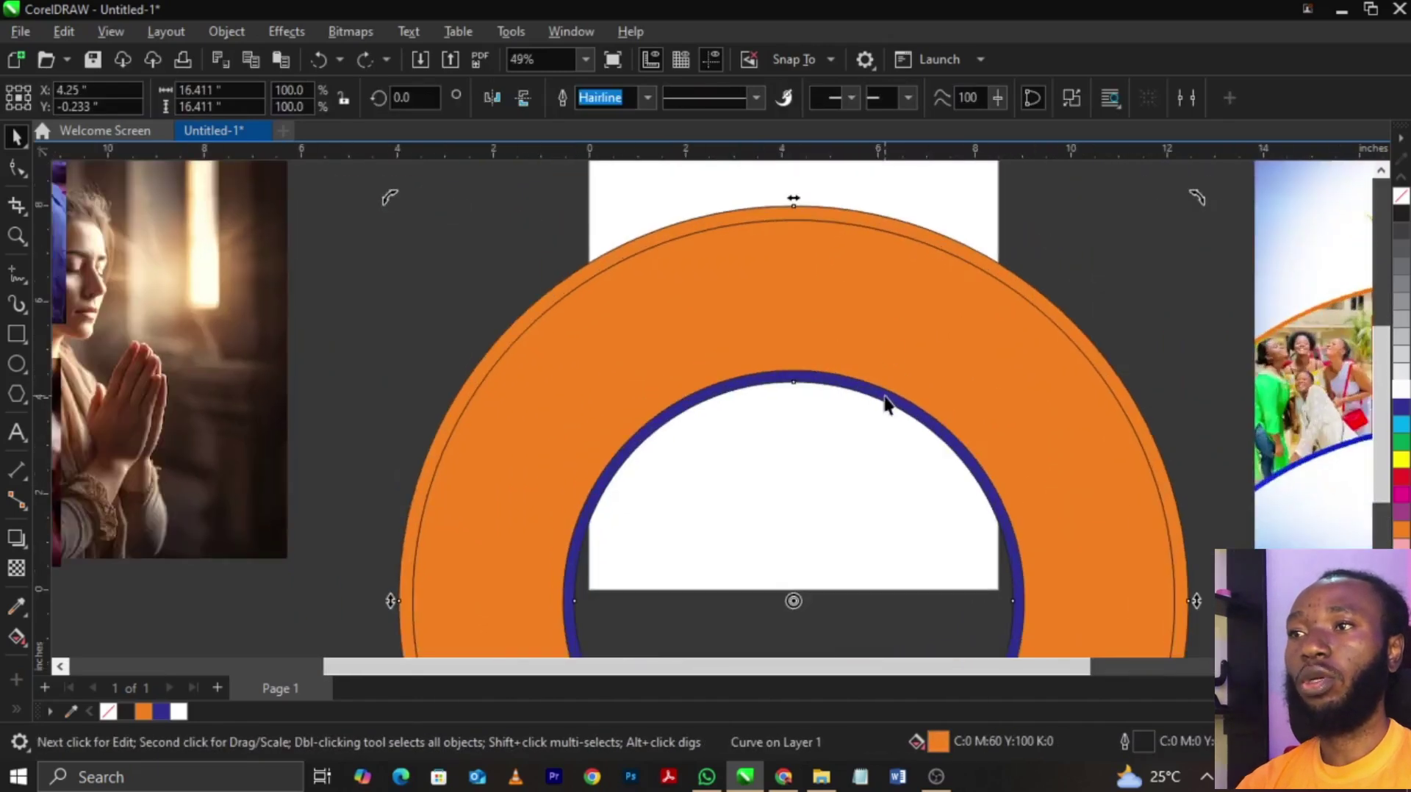
# - Move the unfilled outline circle off the orange ring to check it, and undo the move
pyautogui.click(1041, 317)
pyautogui.click(1002, 335)
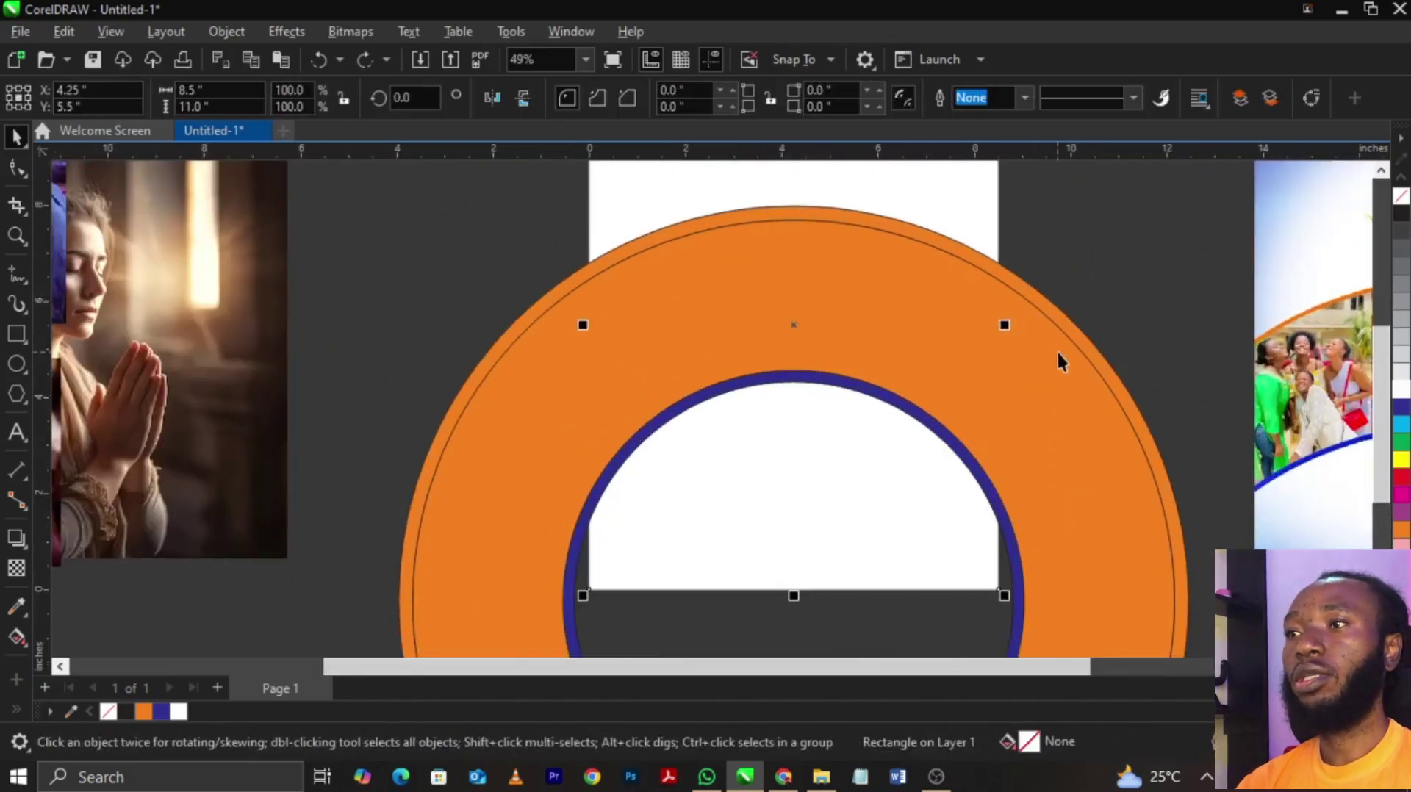
pyautogui.moveTo(1089, 363); pyautogui.dragTo(637, 353)
pyautogui.hotkey('ctrl', 'z')
pyautogui.scroll(3, 1106, 338)
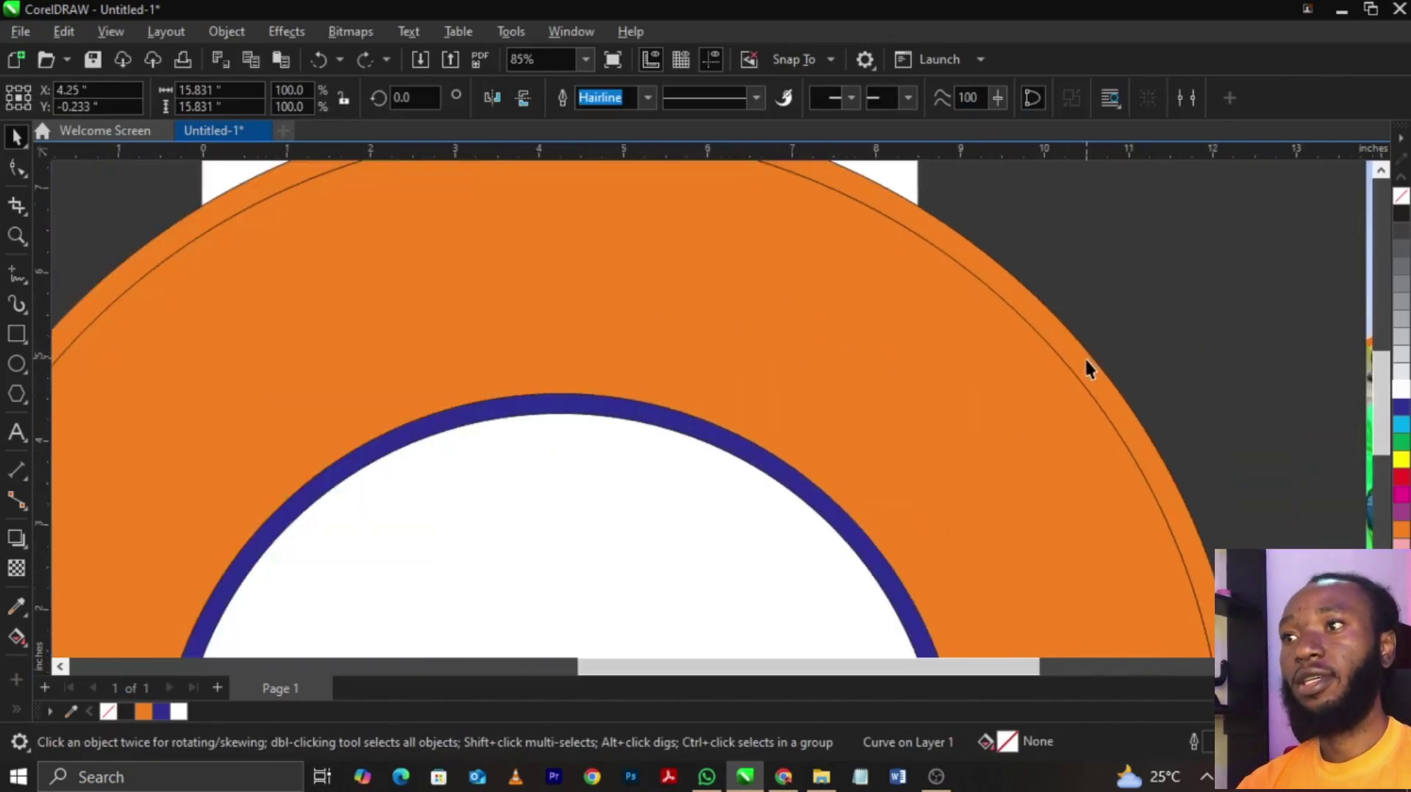
pyautogui.scroll(-3, 1084, 356)
pyautogui.scroll(3, 819, 218)
pyautogui.moveTo(623, 316); pyautogui.dragTo(615, 315)
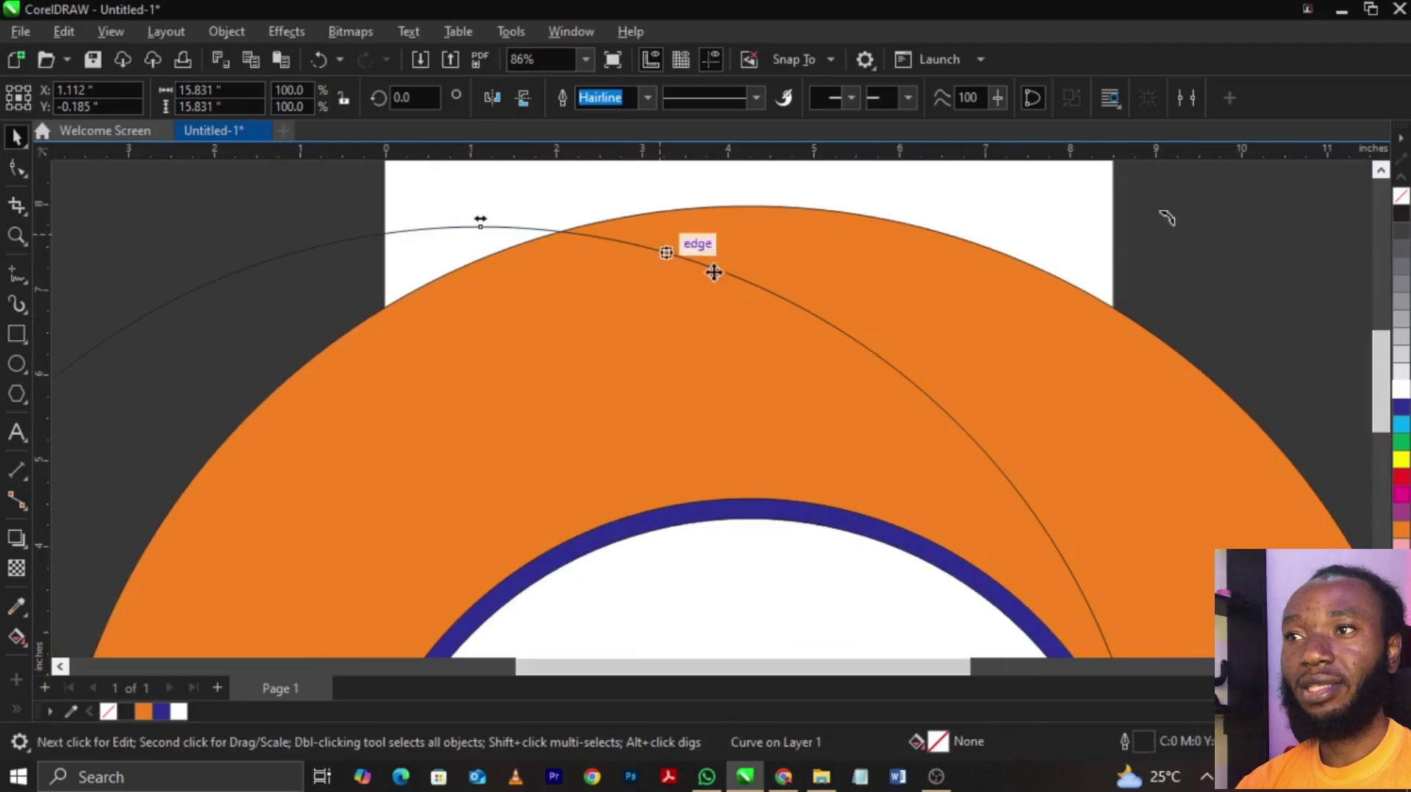
pyautogui.hotkey('ctrl', 'z')
# - Give the unfilled circle a white outline and try to trim the orange ring with it
pyautogui.rightClick(1401, 391)
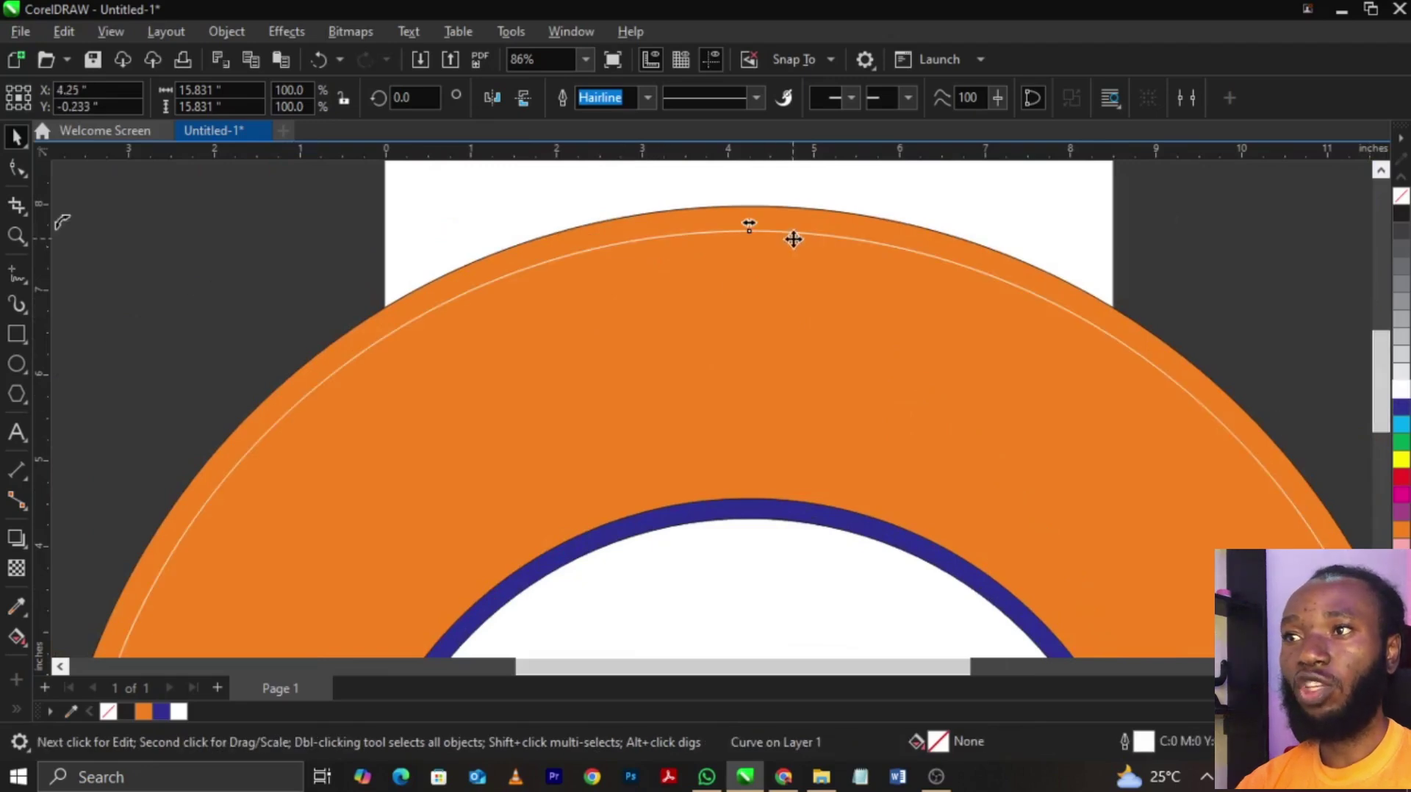
pyautogui.keyDown('shift'); pyautogui.click(960, 249); pyautogui.keyUp('shift')
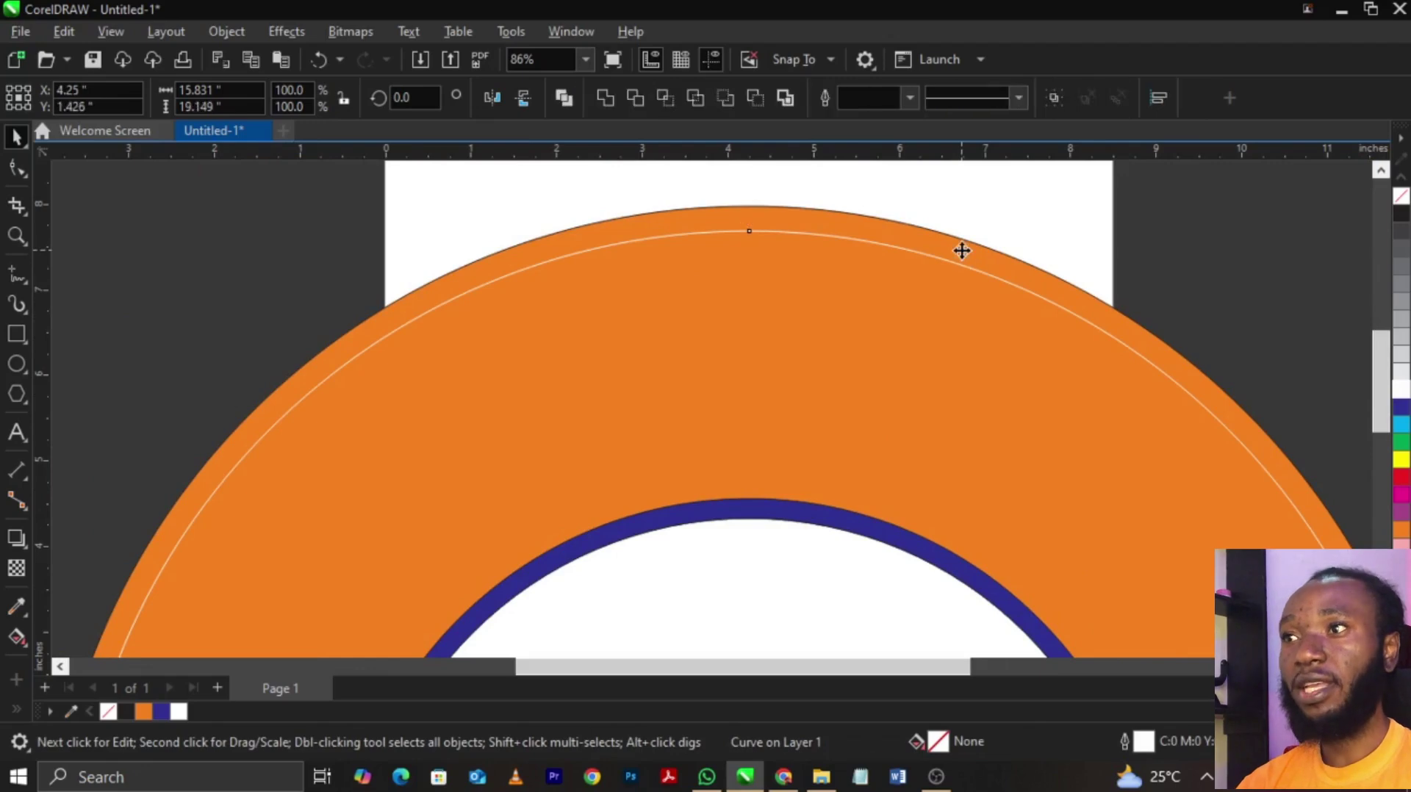
pyautogui.click(637, 97)
pyautogui.scroll(-2, 1123, 296)
pyautogui.press('Escape')
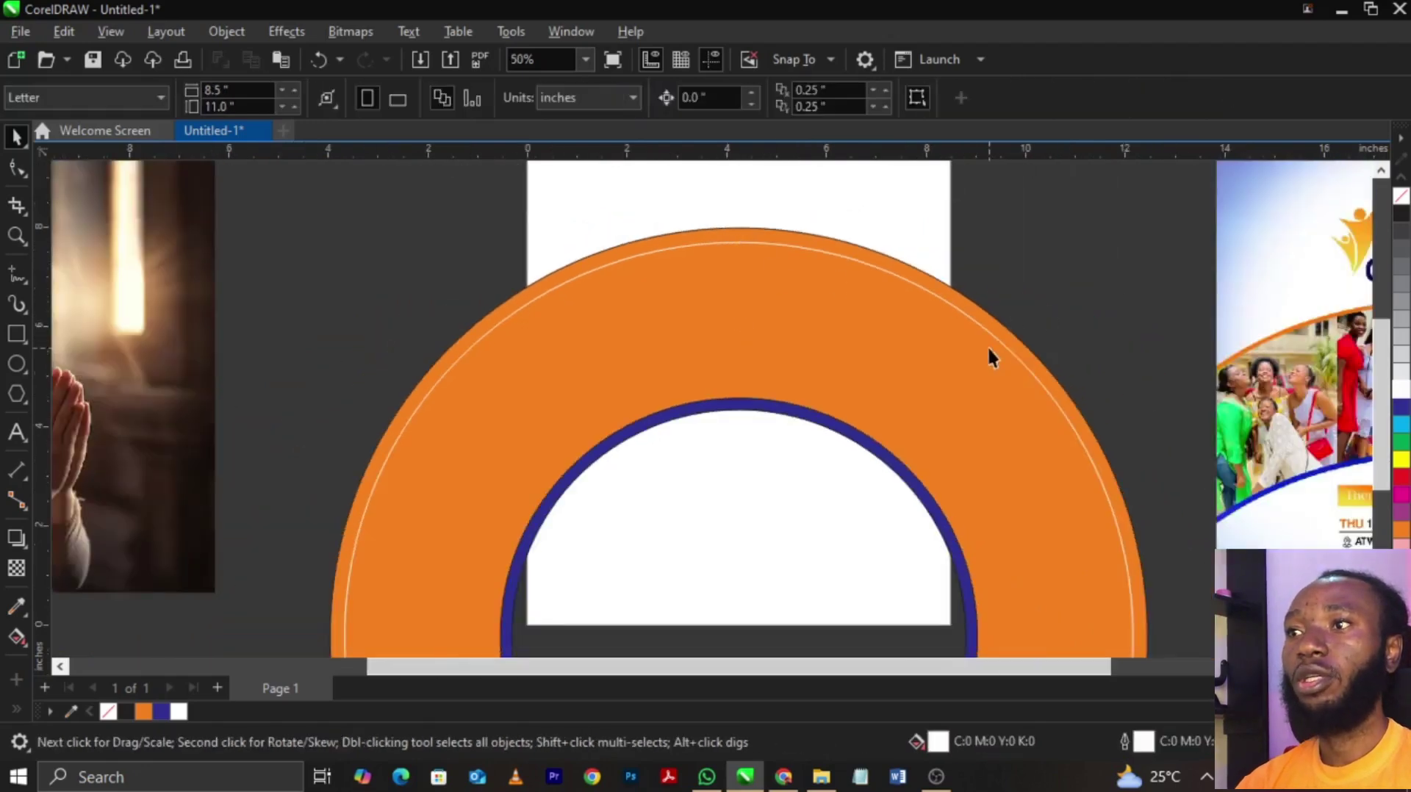
pyautogui.moveTo(988, 352); pyautogui.dragTo(441, 372)
pyautogui.hotkey('ctrl', 'z')
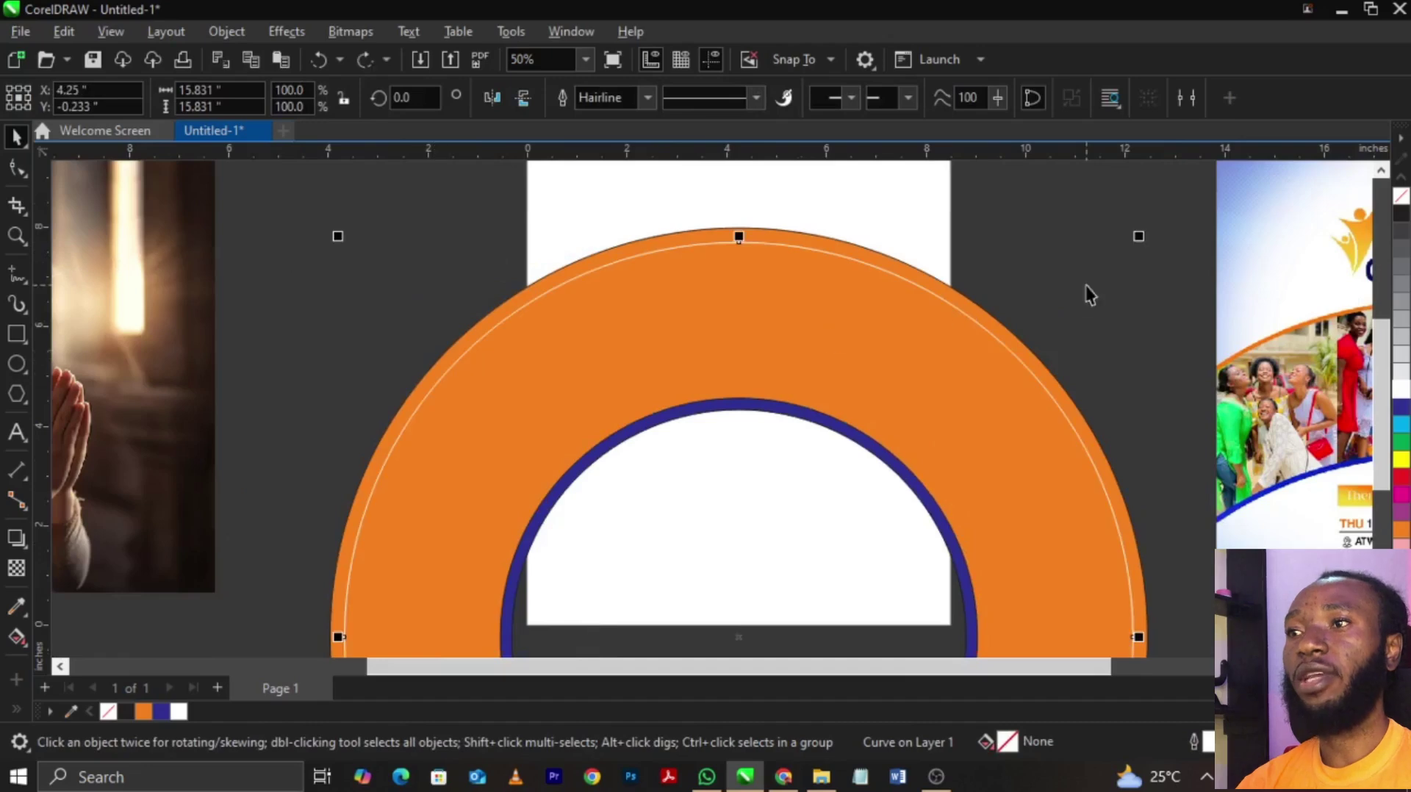
pyautogui.press('Escape')
pyautogui.scroll(-3, 983, 333)
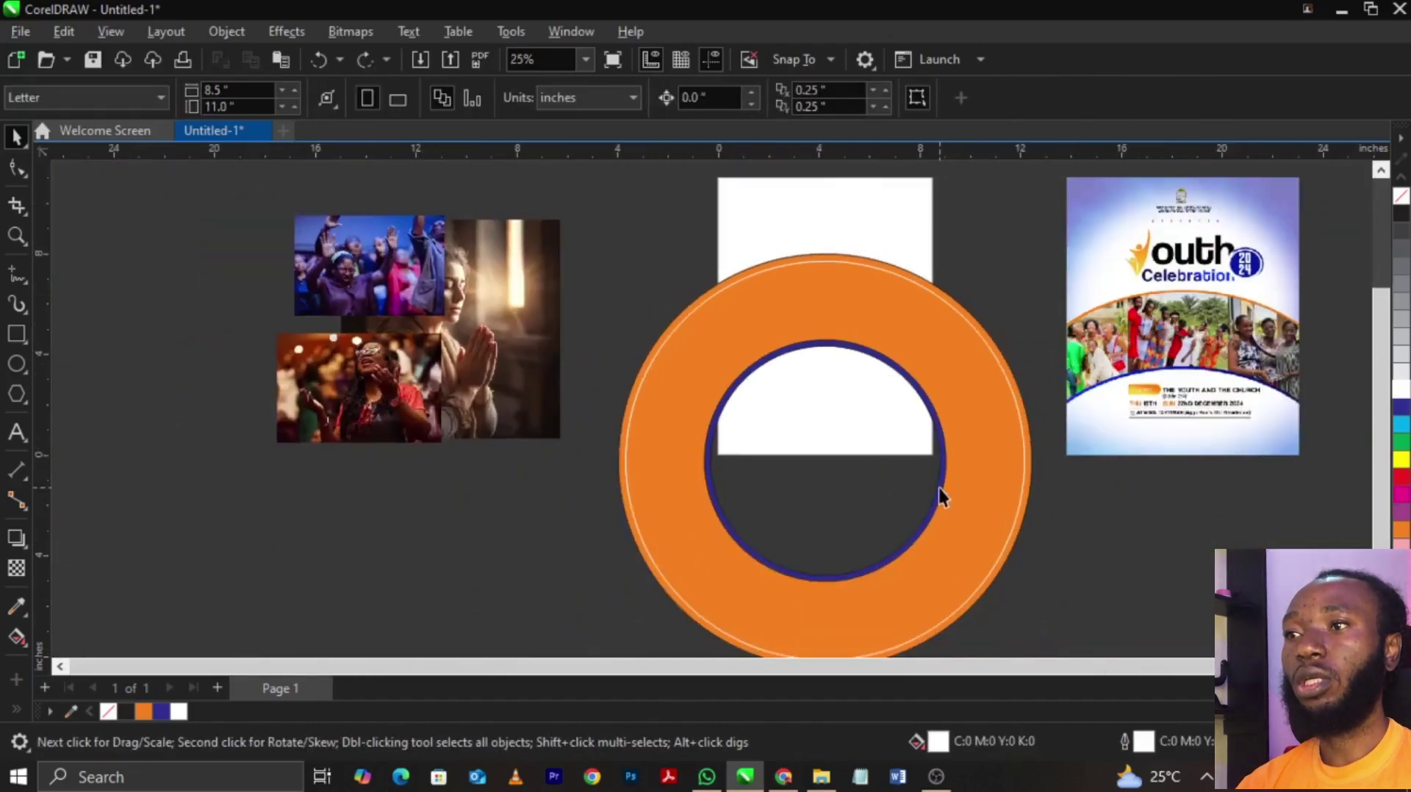
pyautogui.click(974, 316)
pyautogui.scroll(2, 975, 316)
pyautogui.scroll(-2, 890, 342)
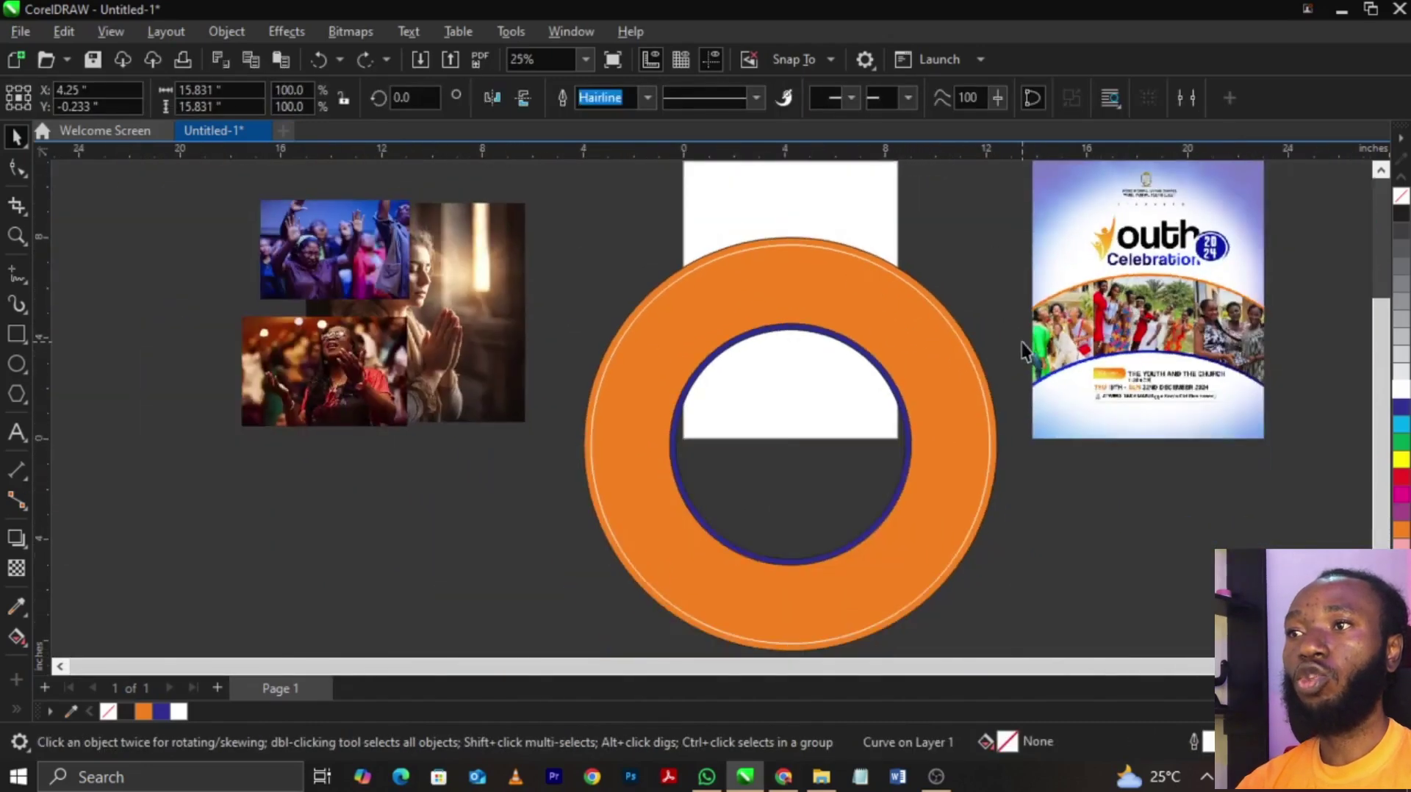
pyautogui.click(572, 222)
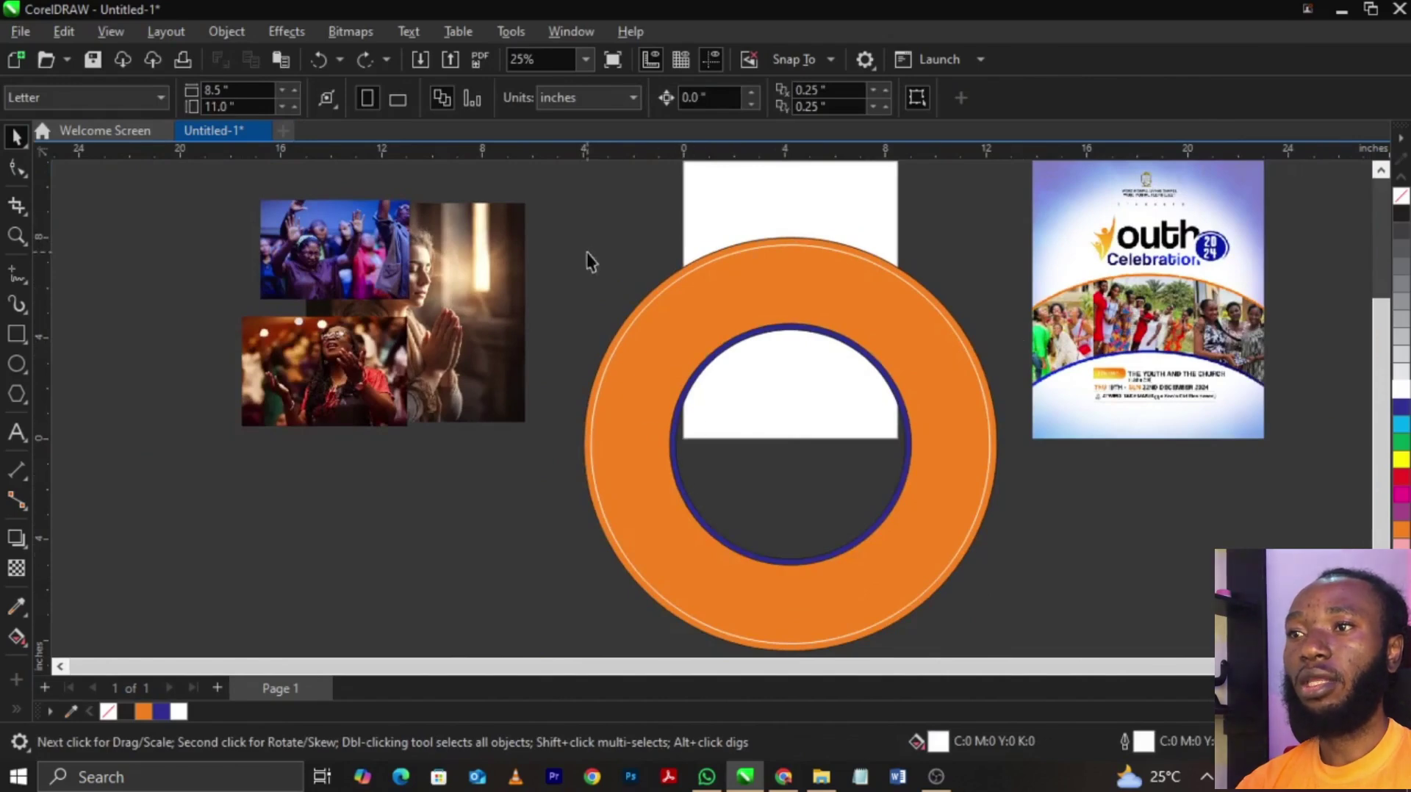
# - Draw a rectangle about 4.2 by 4.9 inches over the ring from the page's left edge, and remove its fill
pyautogui.click(20, 336)
pyautogui.moveTo(683, 252); pyautogui.dragTo(791, 375)
pyautogui.scroll(2, 764, 243)
pyautogui.press('space')
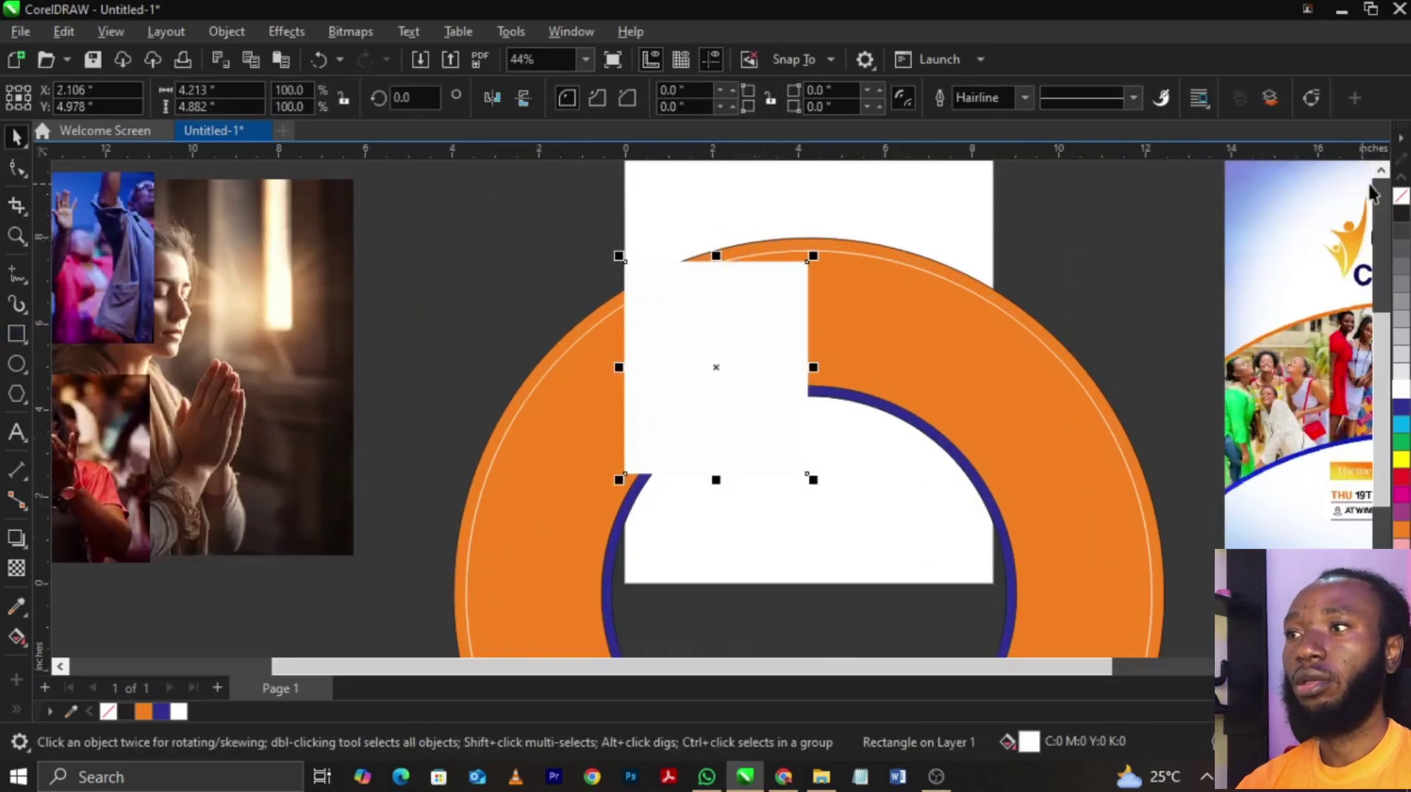
pyautogui.click(1401, 200)
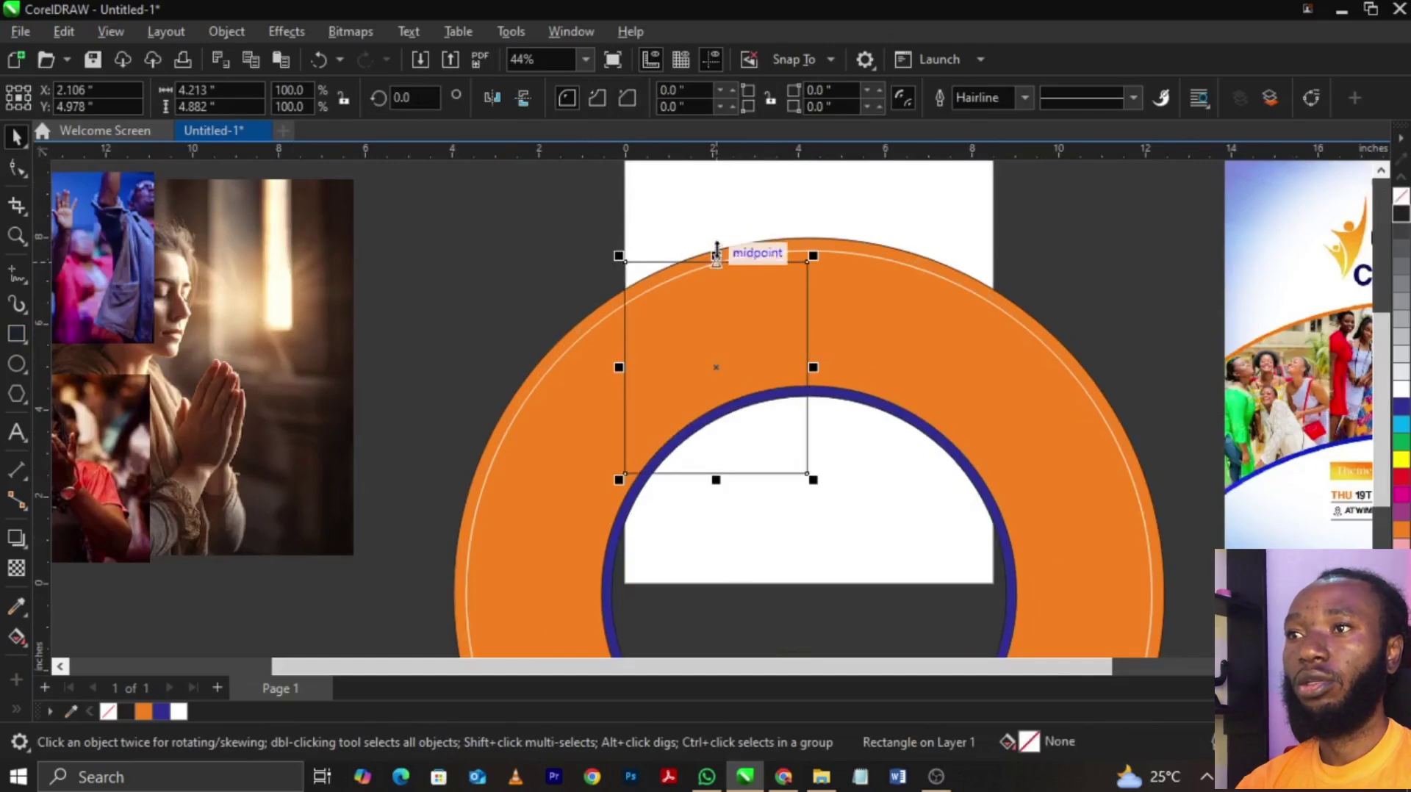
# - Resize the rectangle to about 3.1 inches wide and 7.4 inches tall, keeping its left side on the page edge
pyautogui.click(715, 221)
pyautogui.click(716, 261)
pyautogui.moveTo(717, 261); pyautogui.dragTo(728, 198)
pyautogui.moveTo(812, 367); pyautogui.dragTo(765, 385)
pyautogui.click(753, 389)
pyautogui.hotkey('ctrl', 'z')
pyautogui.click(781, 334)
pyautogui.click(798, 363)
pyautogui.click(705, 367)
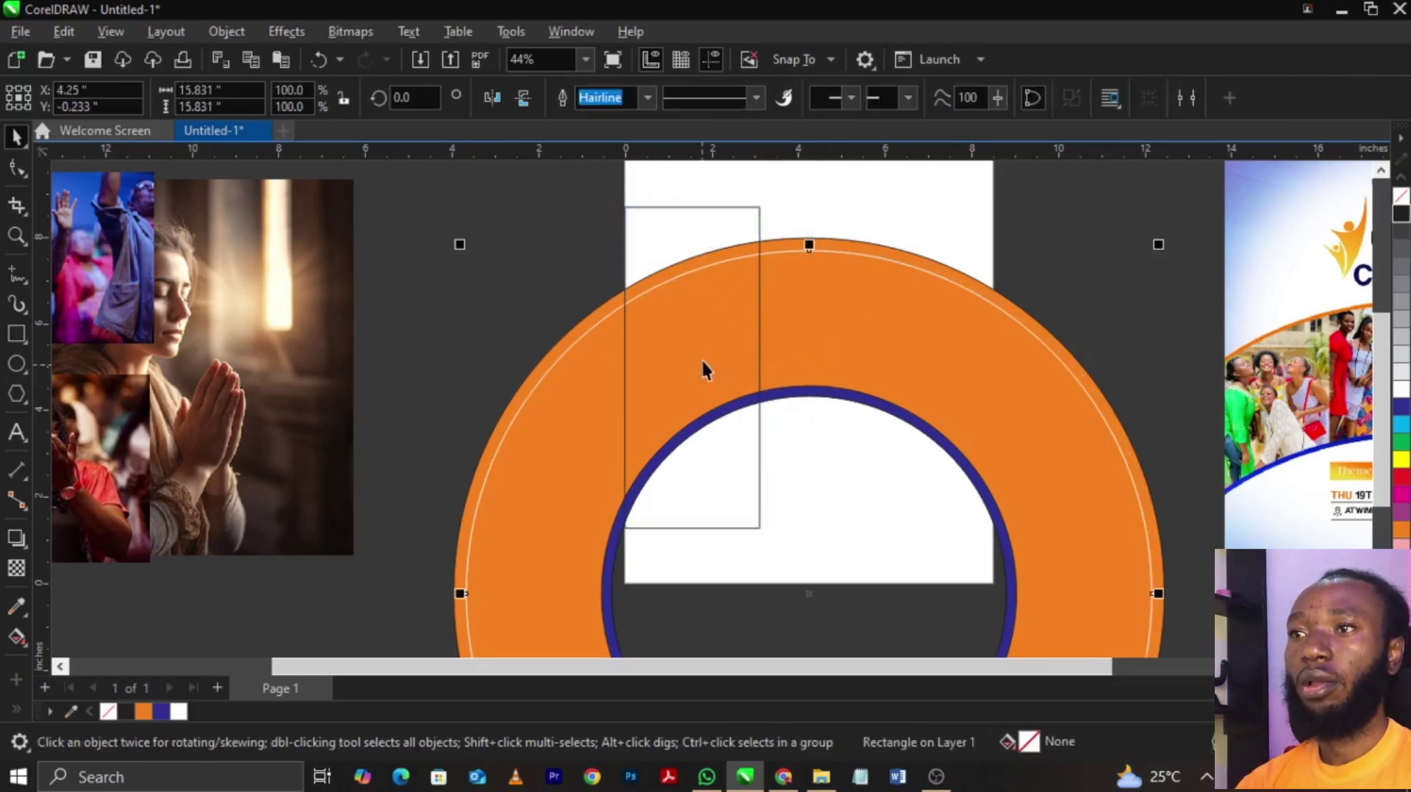
# - Duplicate the rectangle twice to the right, edge to edge, to form a row of three
pyautogui.click(625, 358)
pyautogui.moveTo(616, 370); pyautogui.dragTo(733, 382)
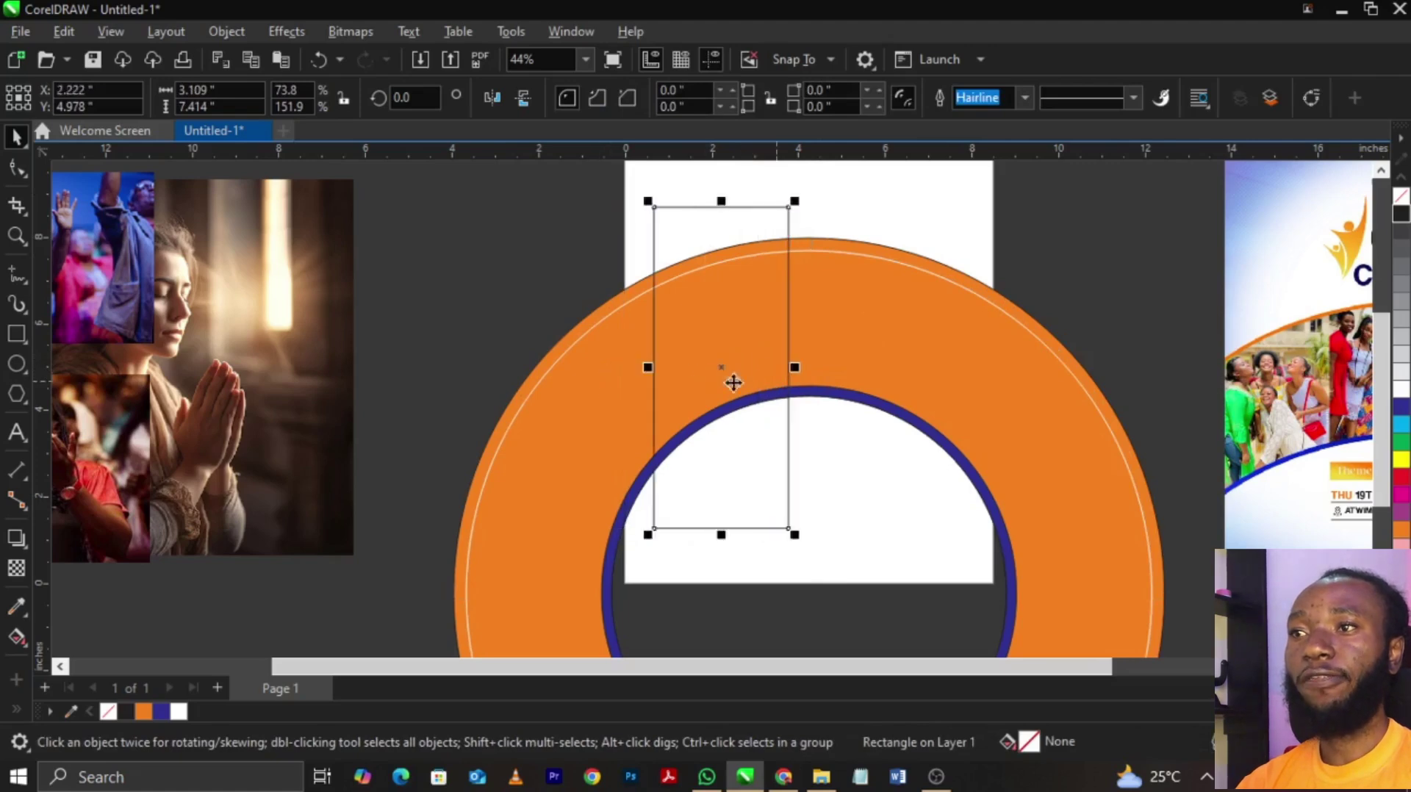
pyautogui.hotkey('ctrl', 'z')
pyautogui.moveTo(620, 368); pyautogui.dragTo(822, 371)
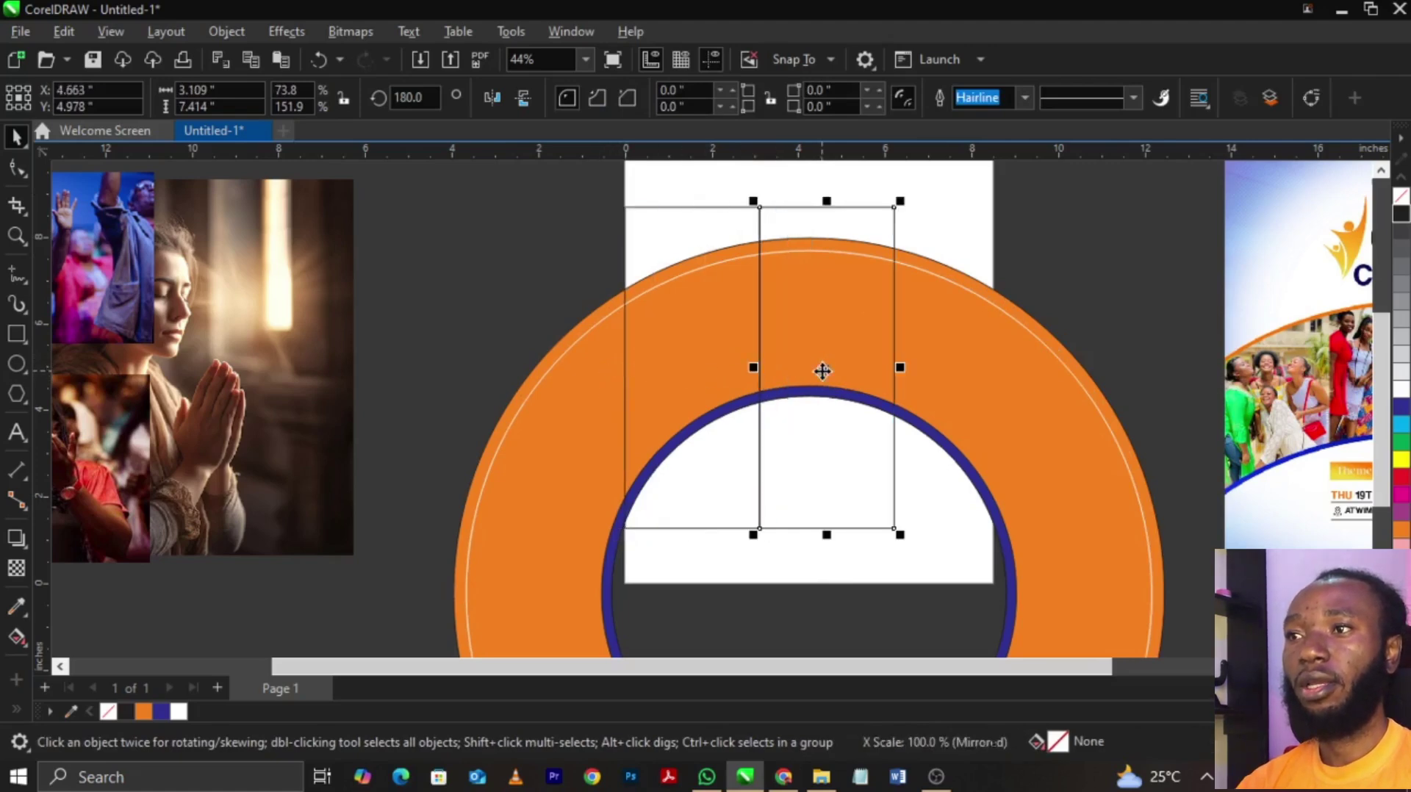
pyautogui.hotkey('ctrl', 'r')
pyautogui.click(1103, 214)
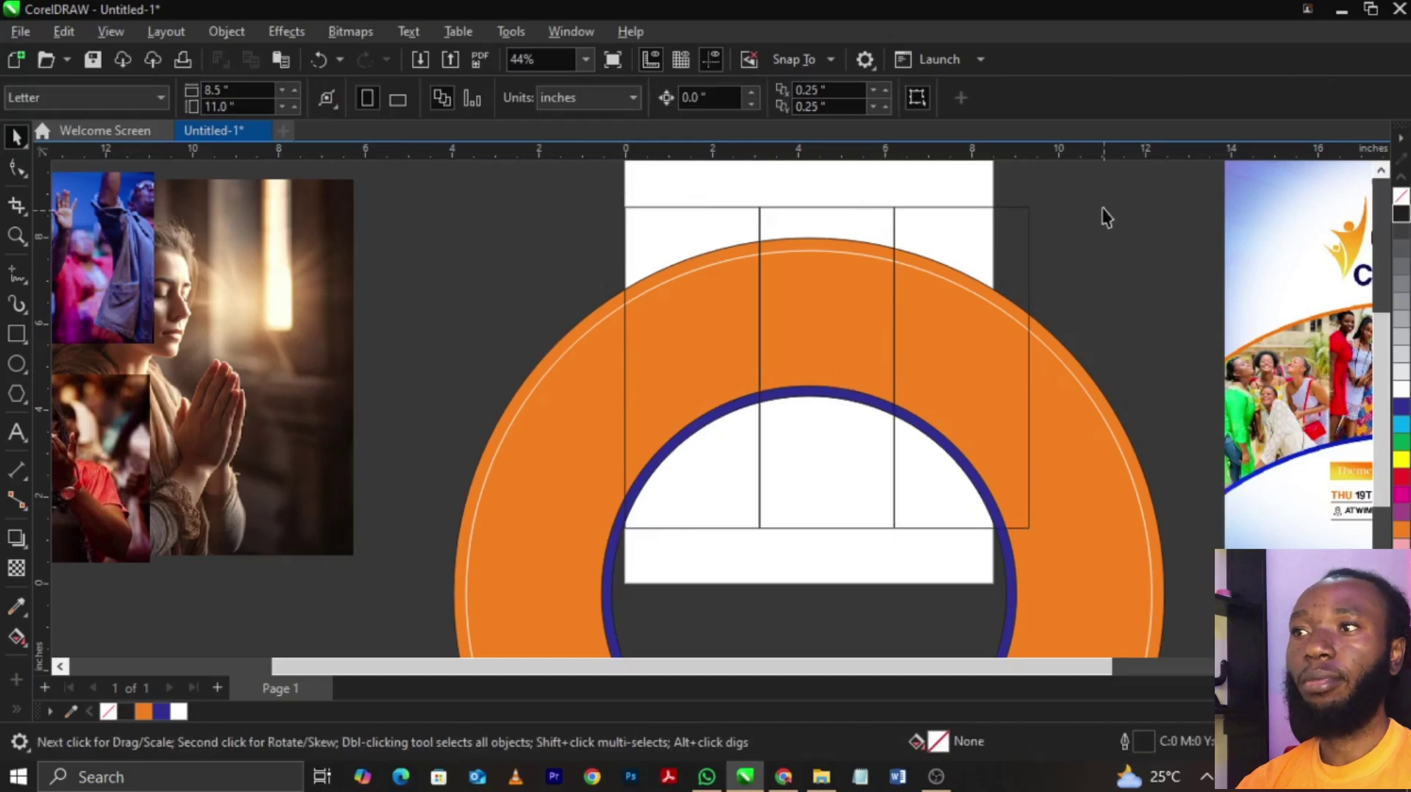
# - Scale the row of three rectangles to about 8.9 inches wide so it slightly overlaps both sides of the page
pyautogui.moveTo(1106, 194); pyautogui.dragTo(601, 566)
pyautogui.scroll(-1, 601, 566)
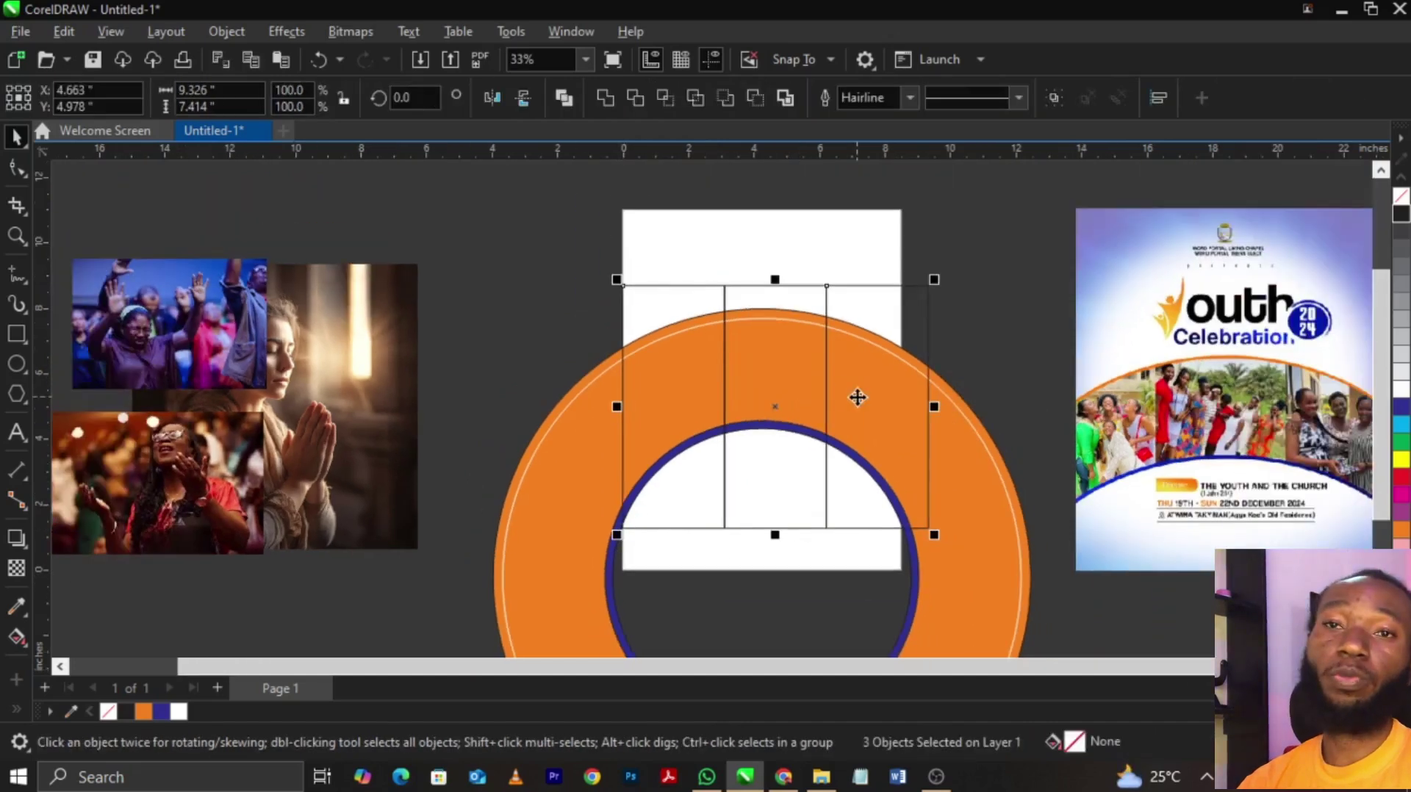
pyautogui.scroll(1, 919, 411)
pyautogui.moveTo(967, 411); pyautogui.dragTo(928, 432)
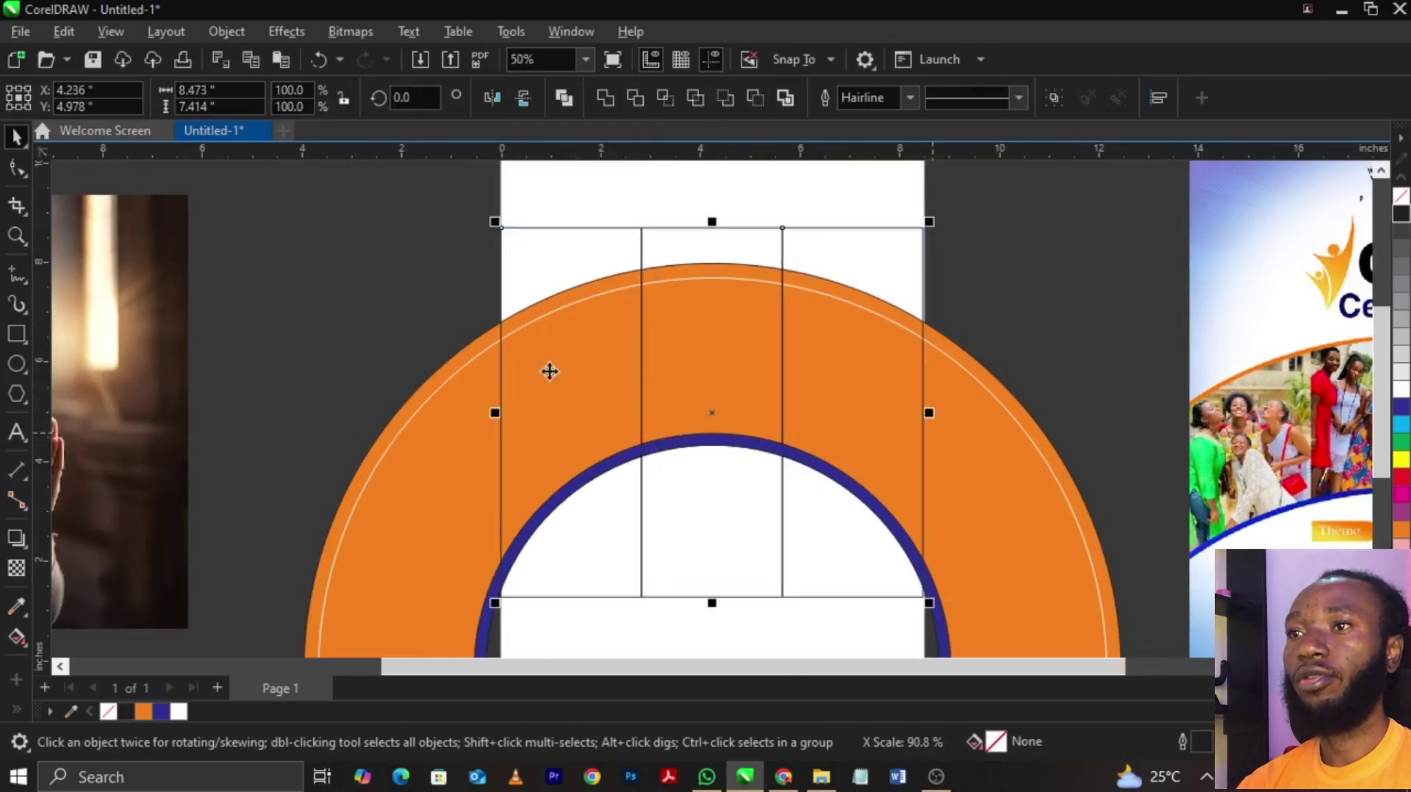
pyautogui.scroll(1, 549, 371)
pyautogui.moveTo(489, 419); pyautogui.dragTo(476, 421)
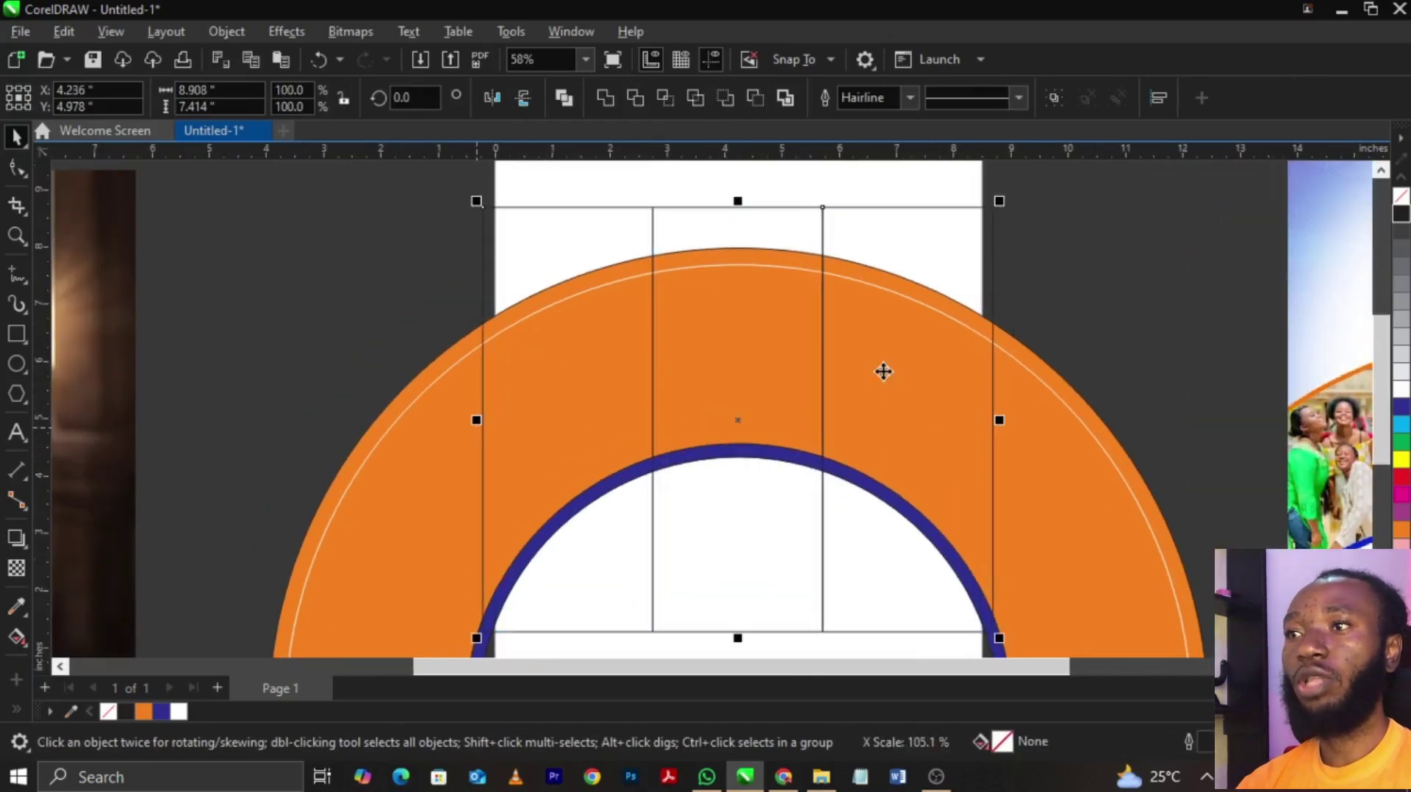
pyautogui.click(1116, 353)
pyautogui.scroll(-2, 841, 320)
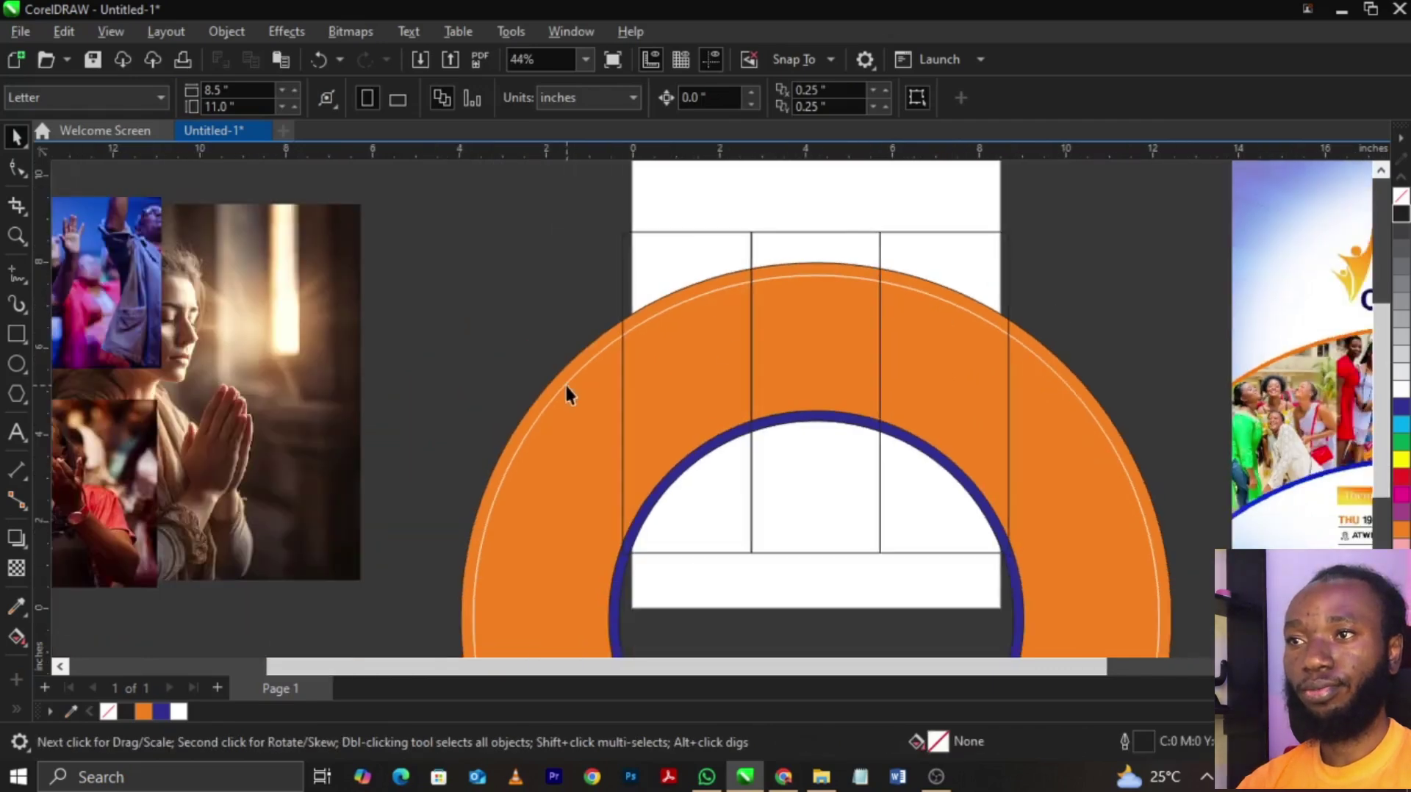
# - Move the white-outlined circle off the orange ring, delete it, and undo the deletion
pyautogui.moveTo(564, 382); pyautogui.dragTo(377, 508)
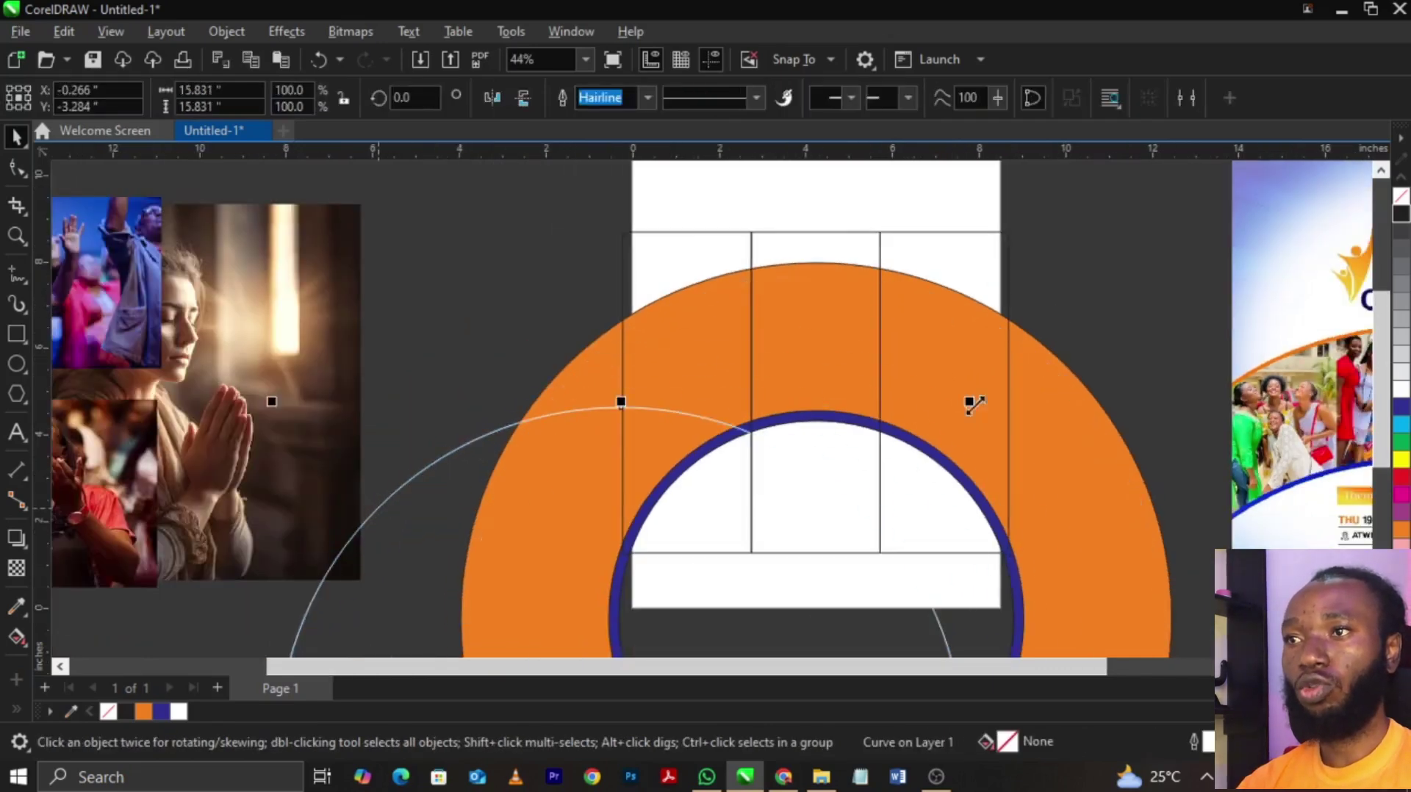
pyautogui.press('Delete')
pyautogui.moveTo(1090, 419); pyautogui.dragTo(1207, 363)
pyautogui.hotkey('ctrl', 'z')
pyautogui.click(1170, 366)
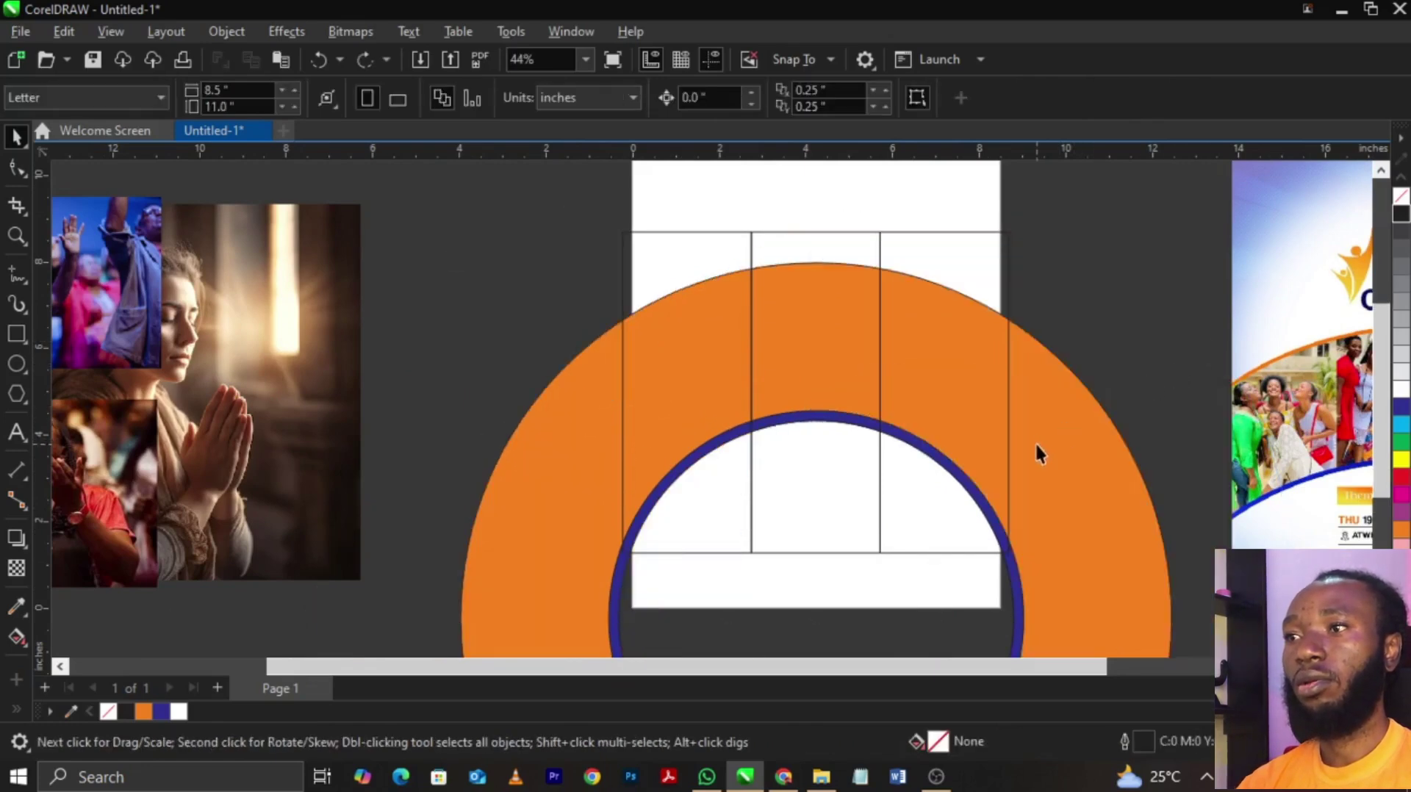
pyautogui.click(1071, 453)
pyautogui.hotkey('ctrl', 'z')
pyautogui.click(1203, 366)
# - Centre-align the white-outlined circle with the orange ring, horizontally and vertically
pyautogui.click(564, 444)
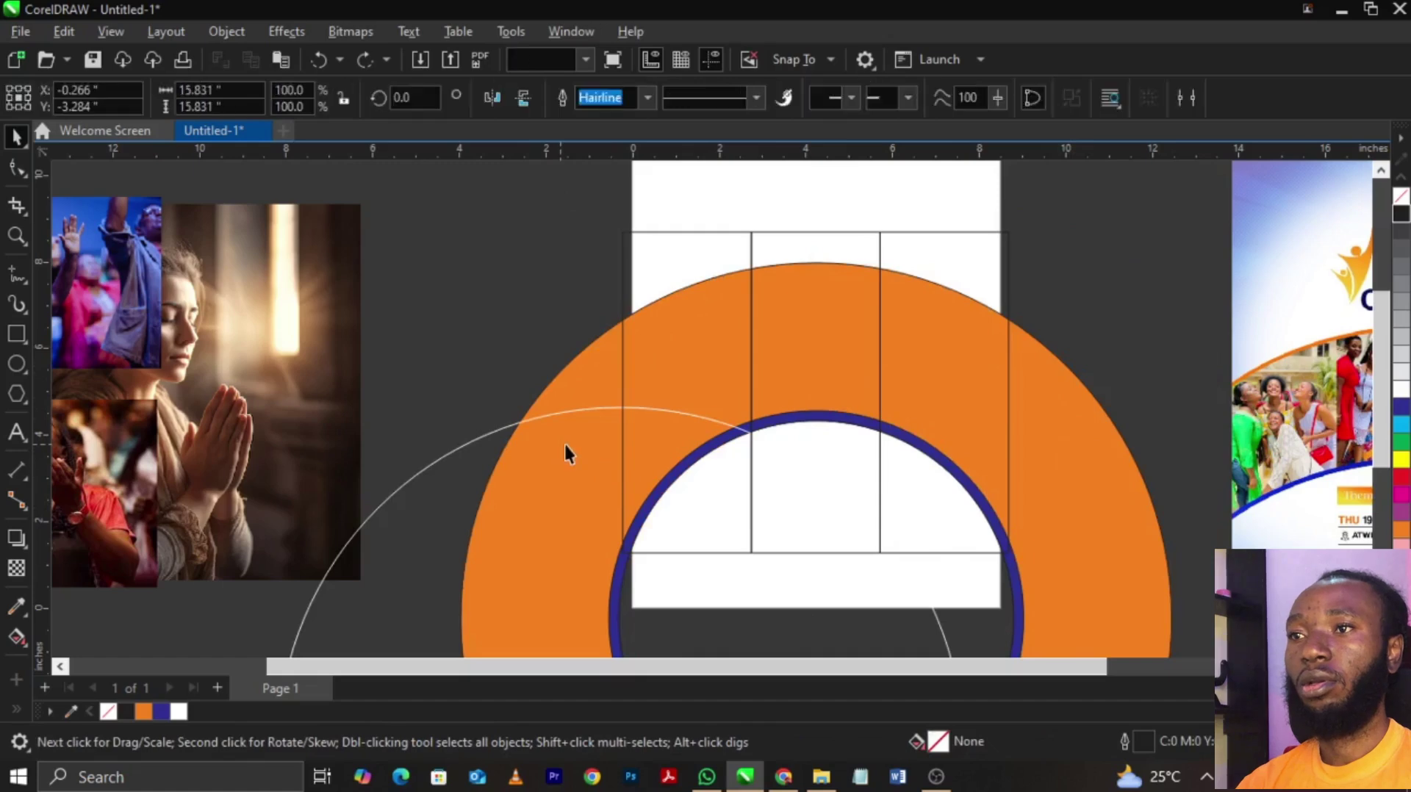
pyautogui.keyDown('shift'); pyautogui.click(1062, 450); pyautogui.keyUp('shift')
pyautogui.press('c')
pyautogui.press('e')
pyautogui.click(1206, 354)
# - Fill the circle with white and trim the orange ring with it to leave a thin orange band
pyautogui.click(1080, 441)
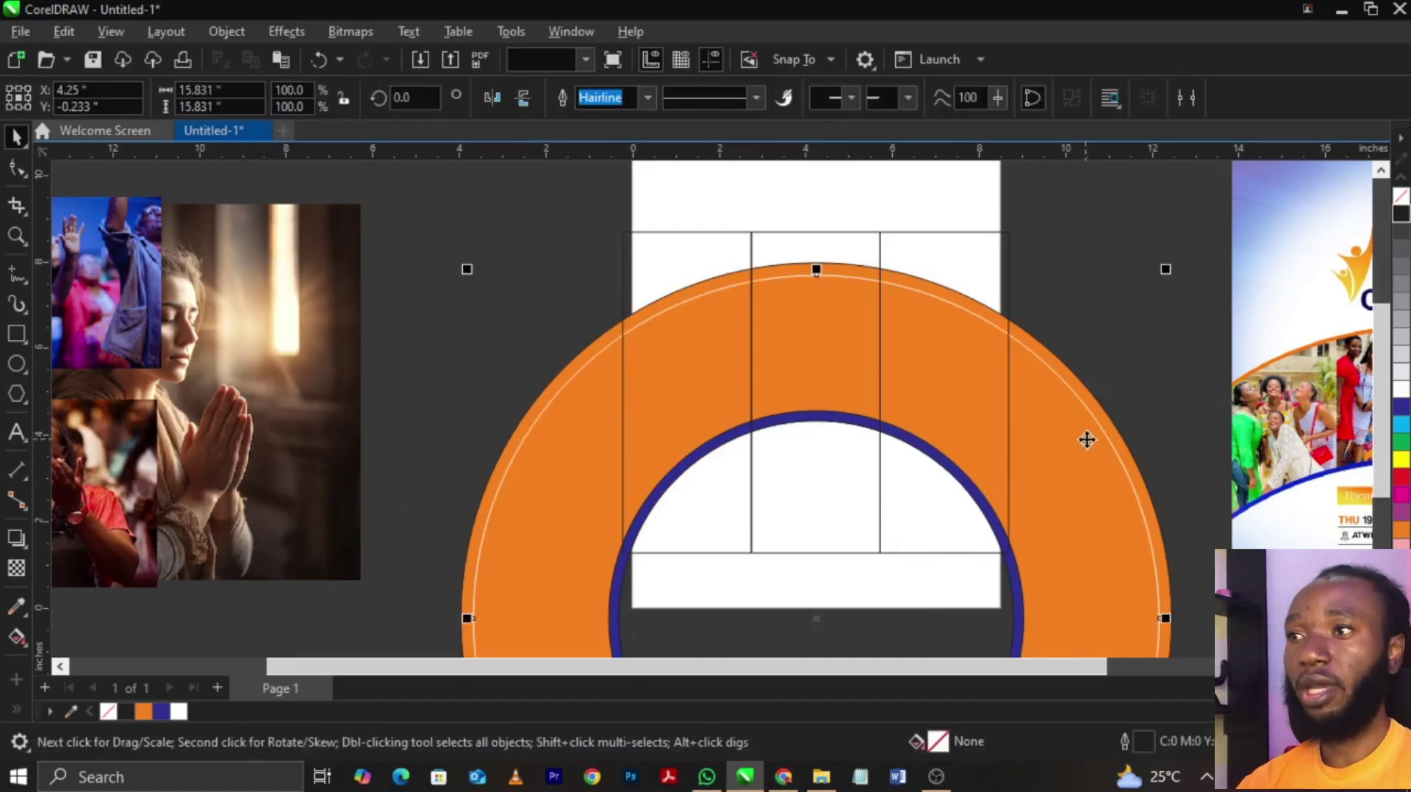
pyautogui.click(1401, 391)
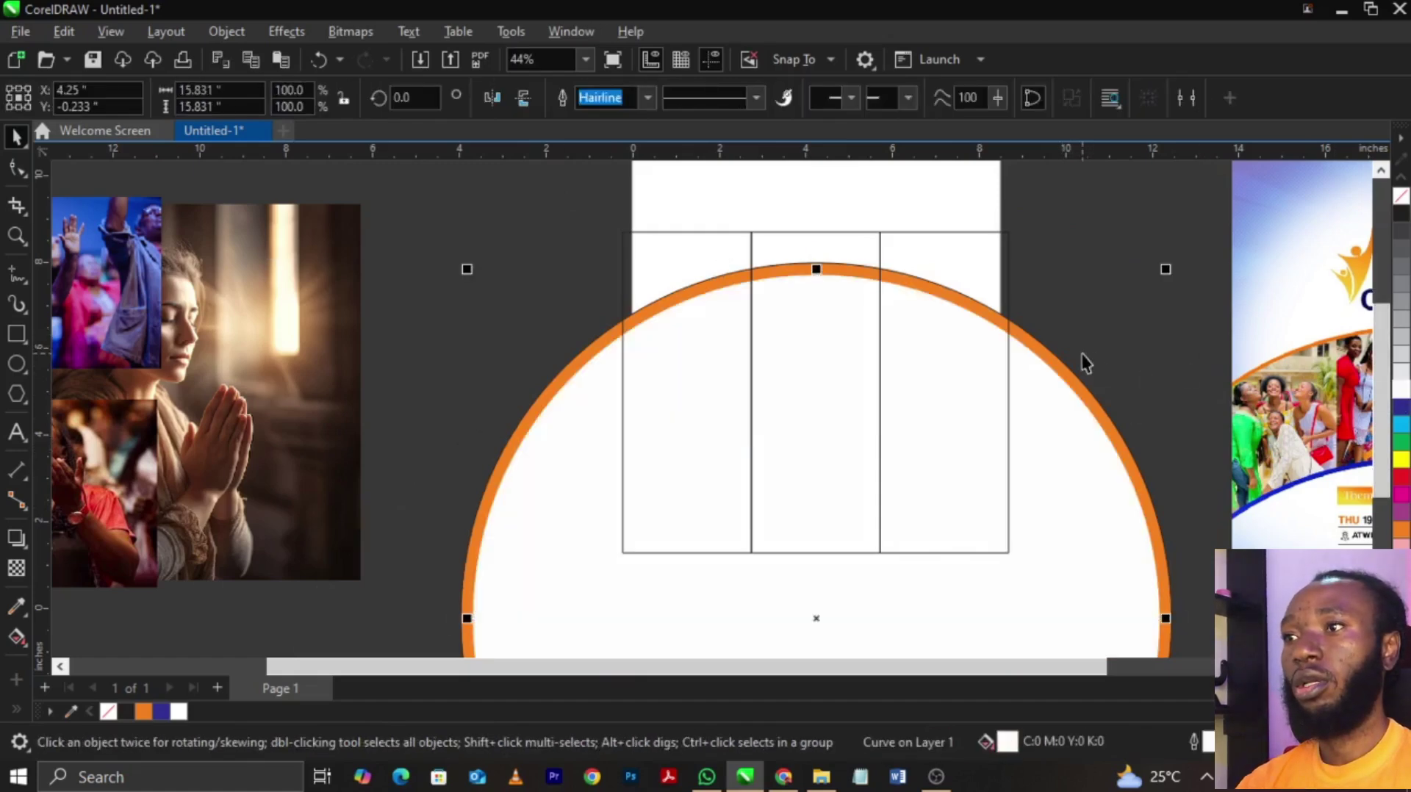
pyautogui.press('Escape')
pyautogui.click(1069, 376)
pyautogui.keyDown('shift'); pyautogui.click(1071, 374); pyautogui.keyUp('shift')
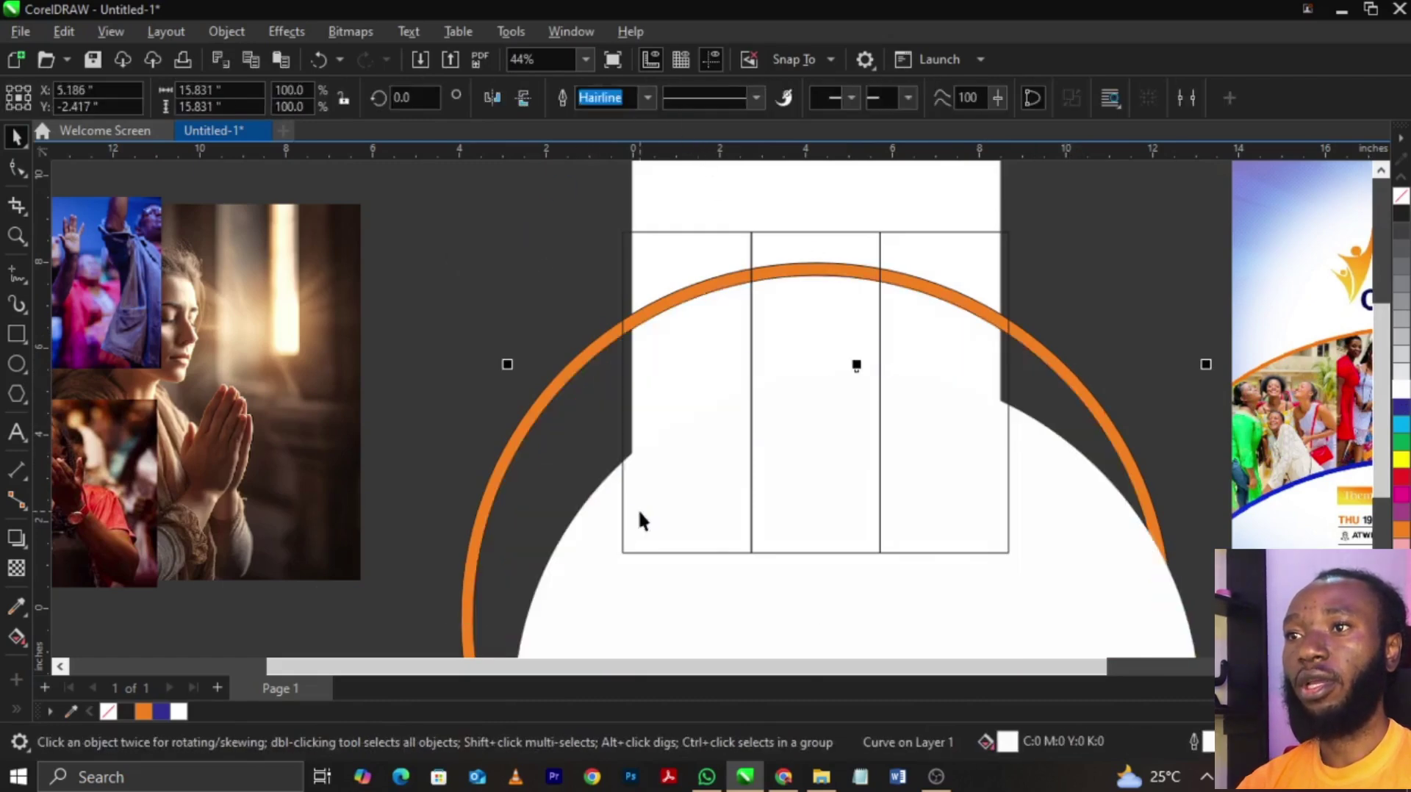
# - Remove the white circle's fill and create a concentric copy scaled to 60.5%, matching the blue ring's outer edge
pyautogui.press('Delete')
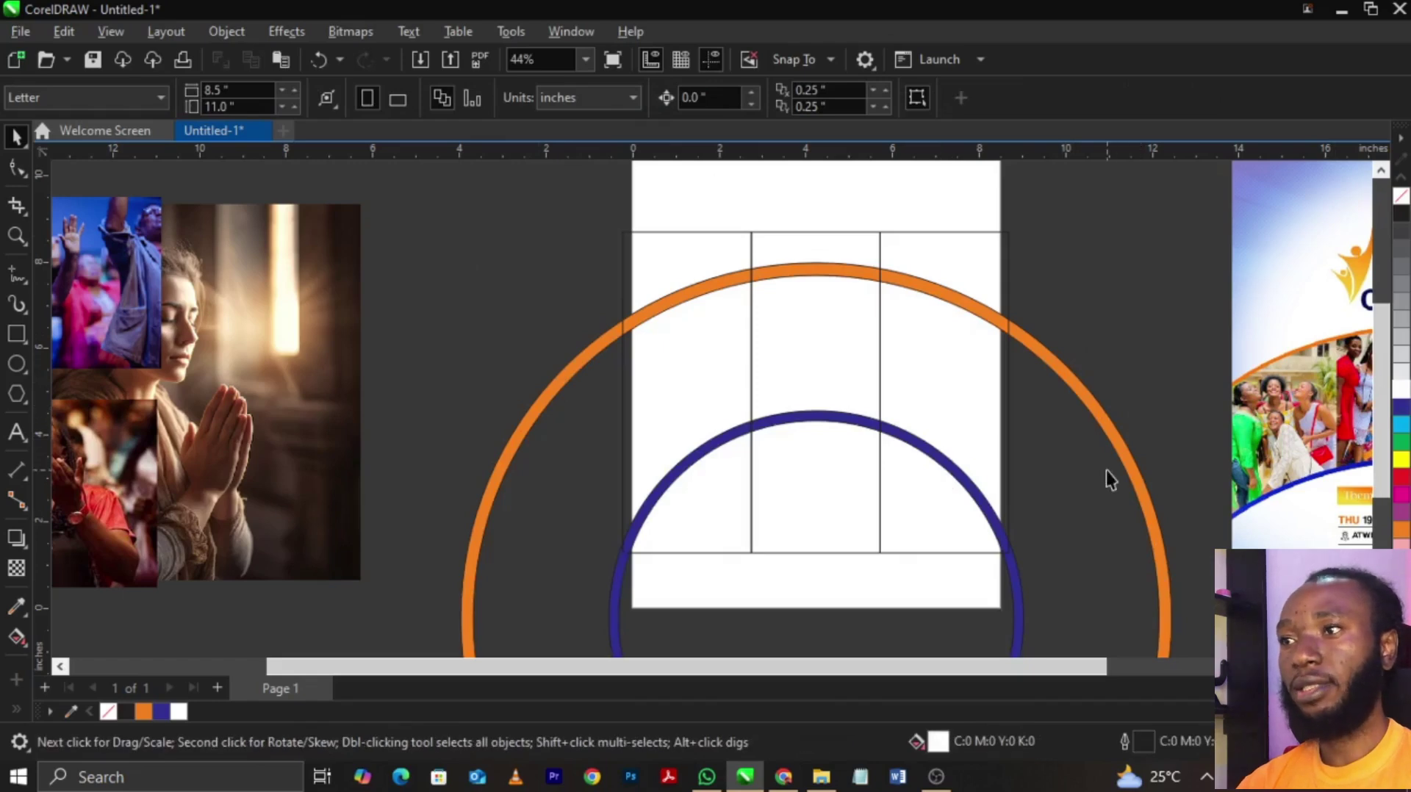
pyautogui.hotkey('ctrl', 'z')
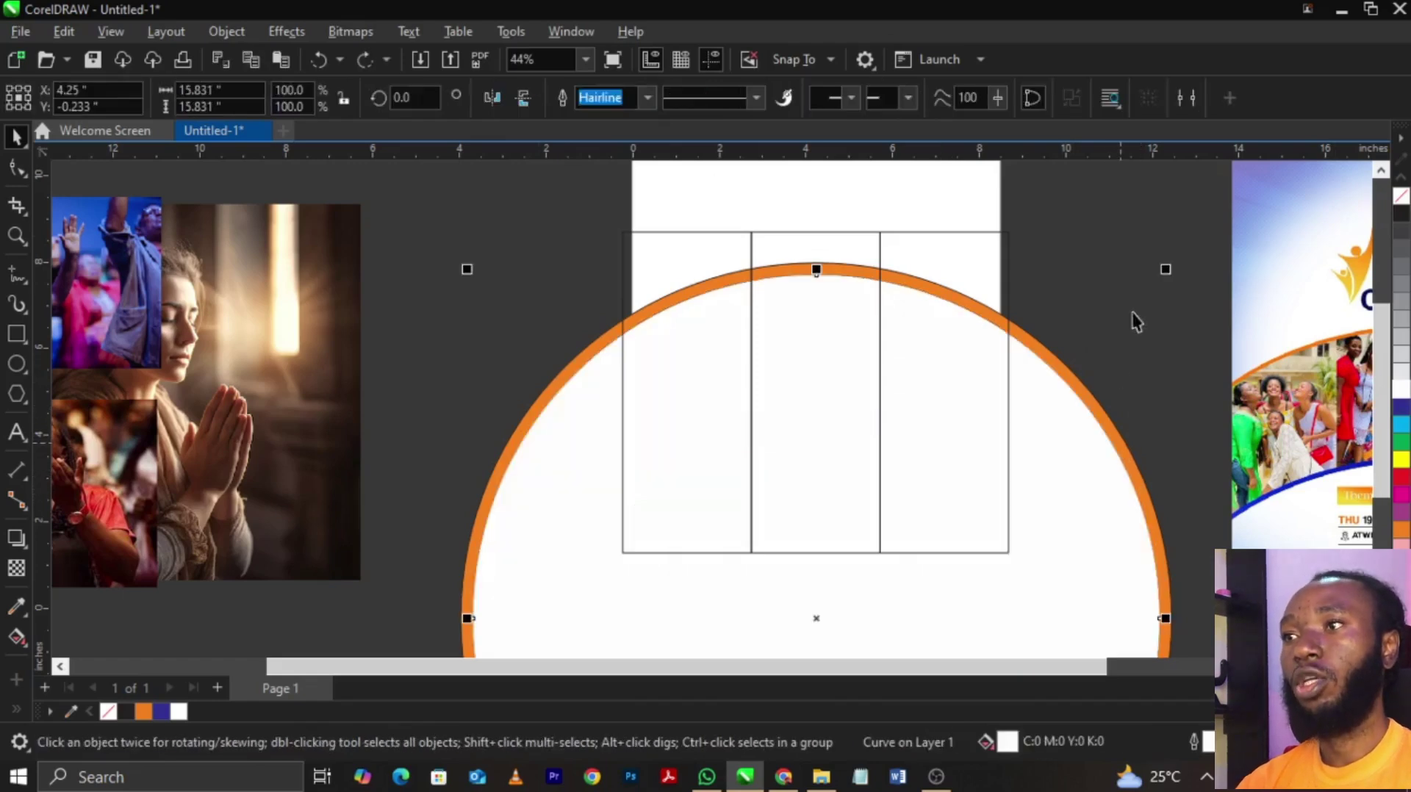
pyautogui.click(1401, 195)
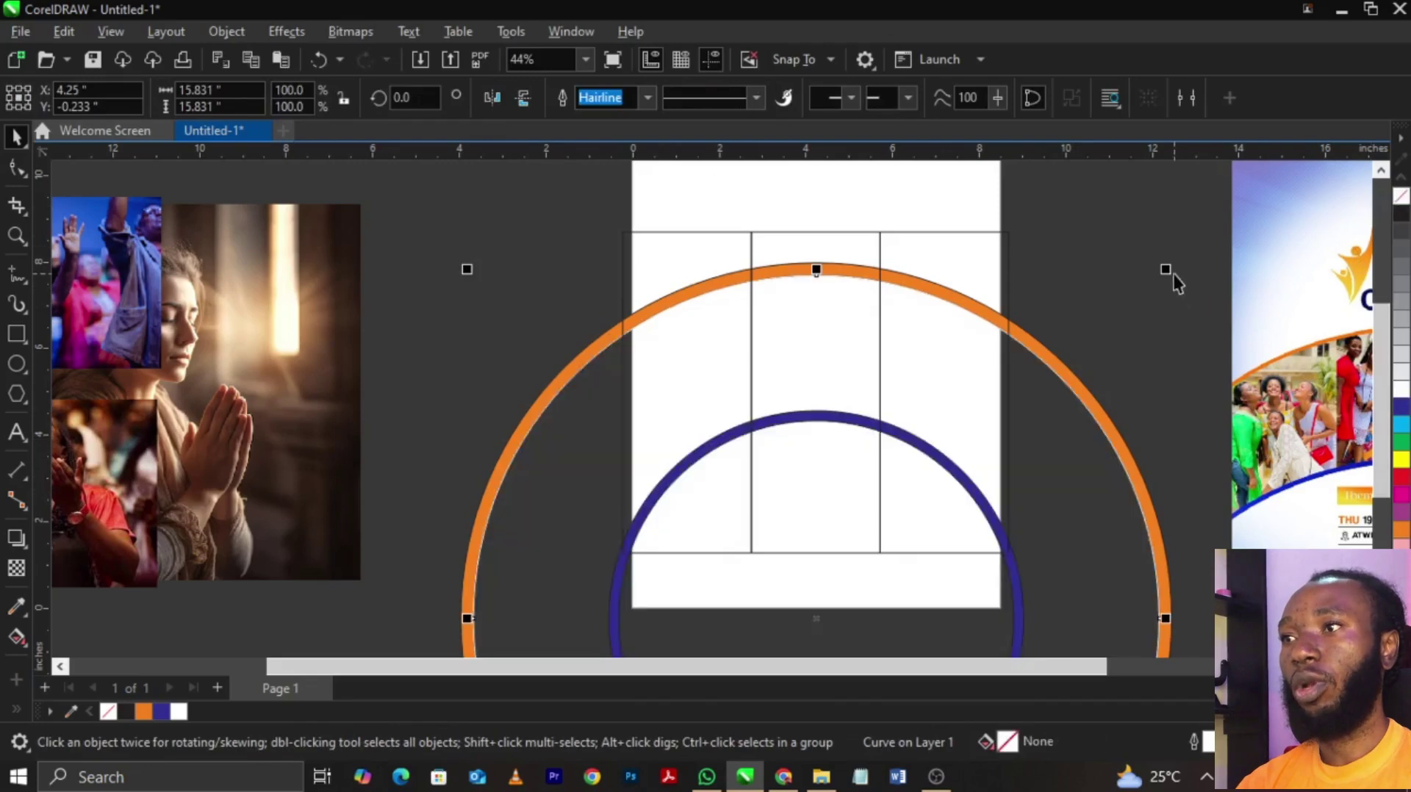
pyautogui.moveTo(1167, 270); pyautogui.dragTo(1156, 406)
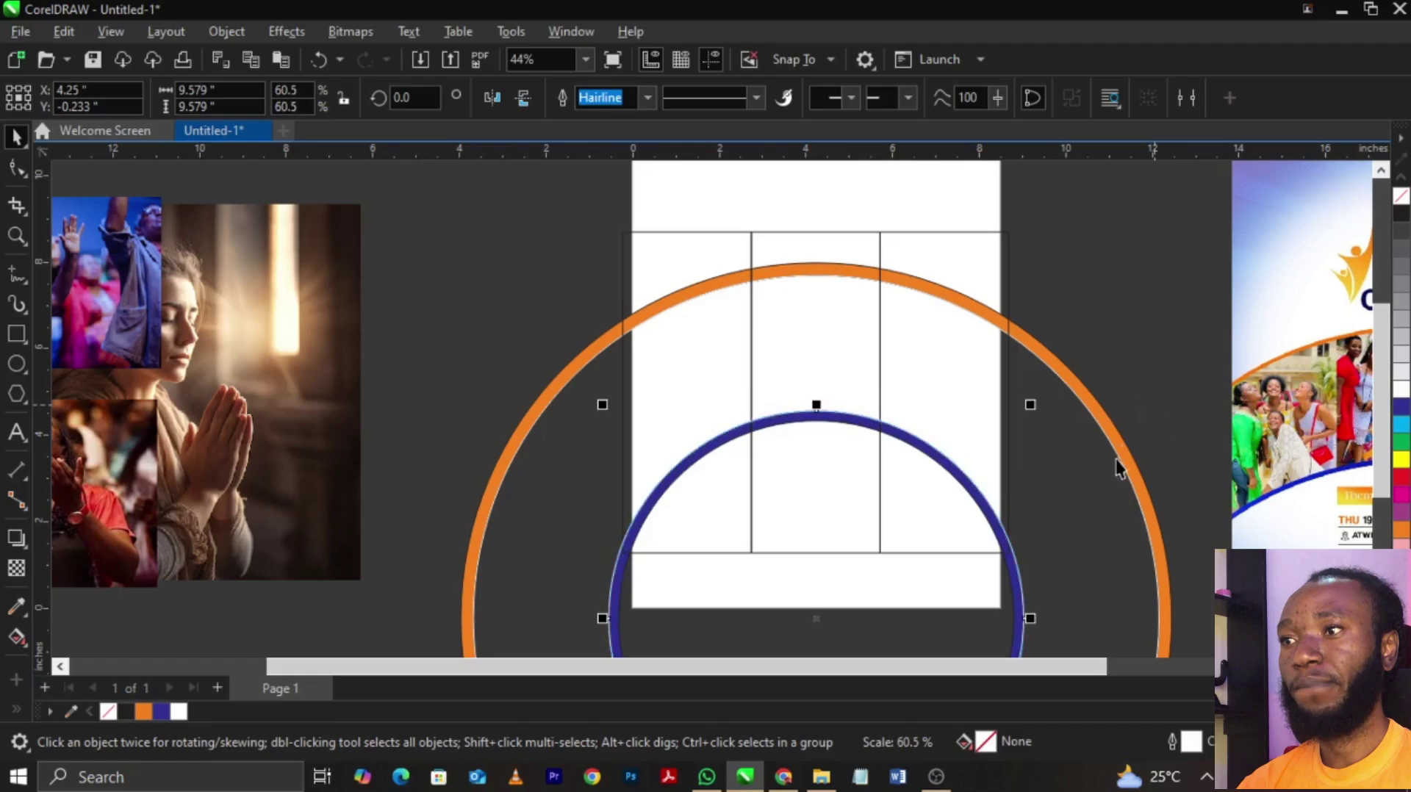
# - Trim the large unfilled circle with its smaller copy to form a ring-shaped frame between the orange and blue bands
pyautogui.keyDown('shift'); pyautogui.click(1117, 463); pyautogui.keyUp('shift')
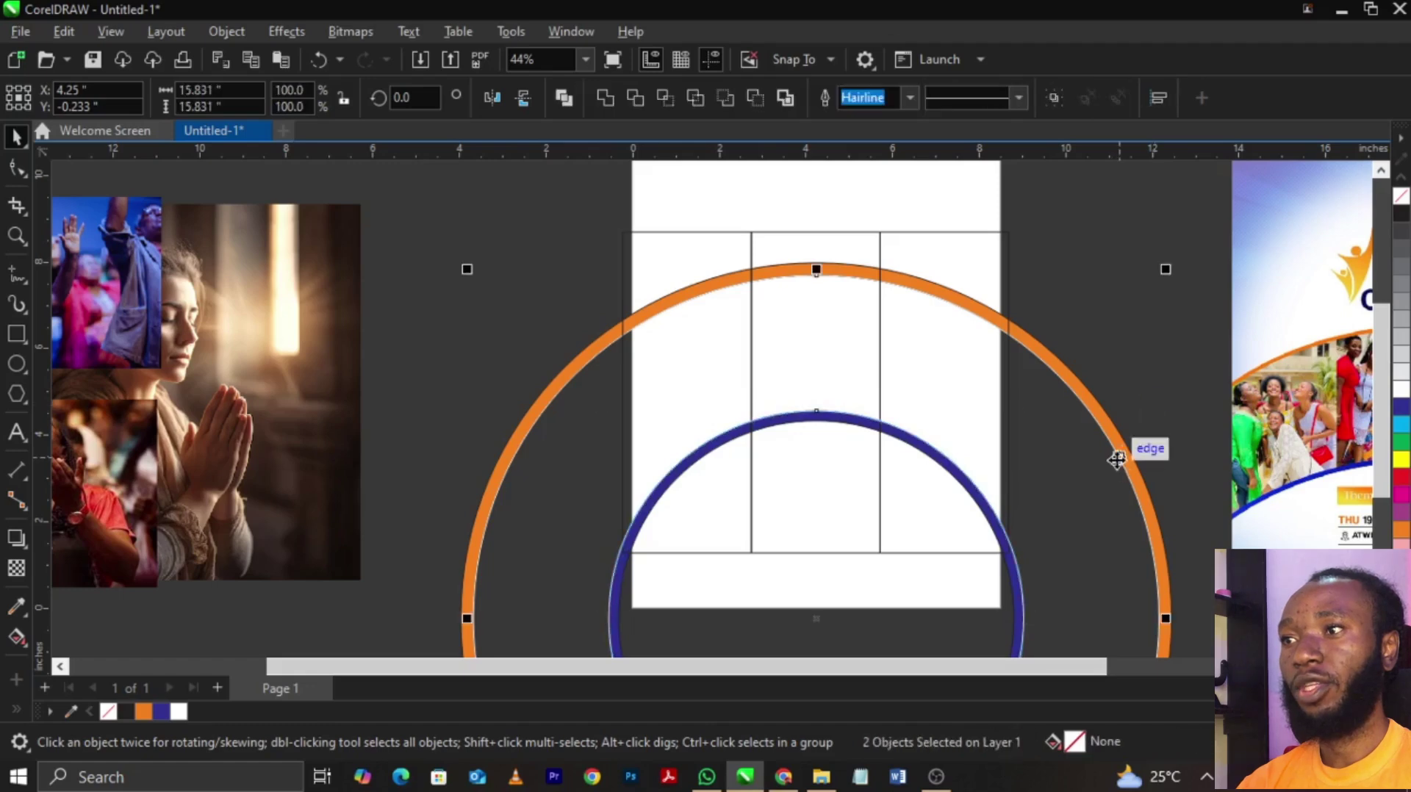
pyautogui.click(470, 293)
pyautogui.click(623, 544)
pyautogui.click(526, 456)
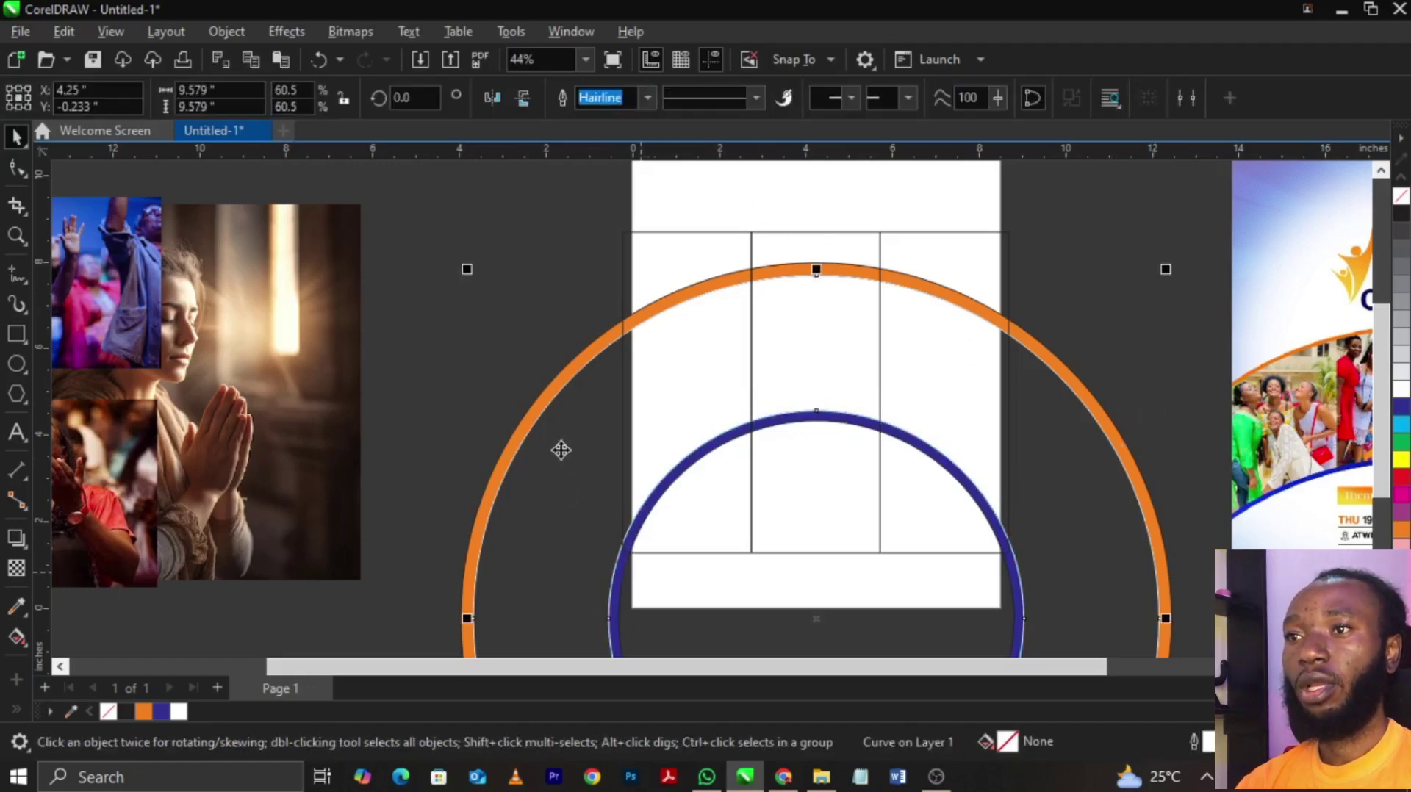
pyautogui.click(1049, 427)
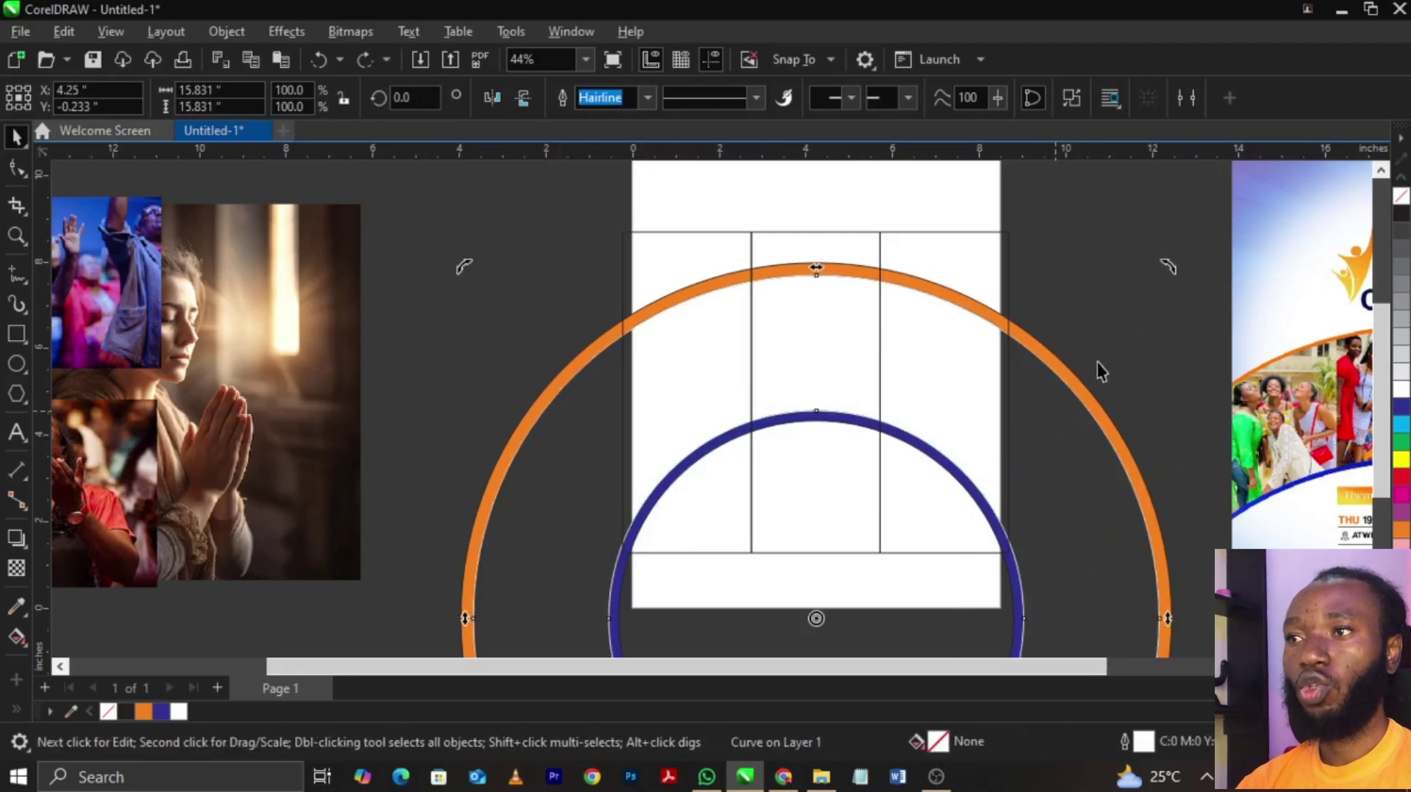
pyautogui.click(1121, 347)
pyautogui.click(954, 258)
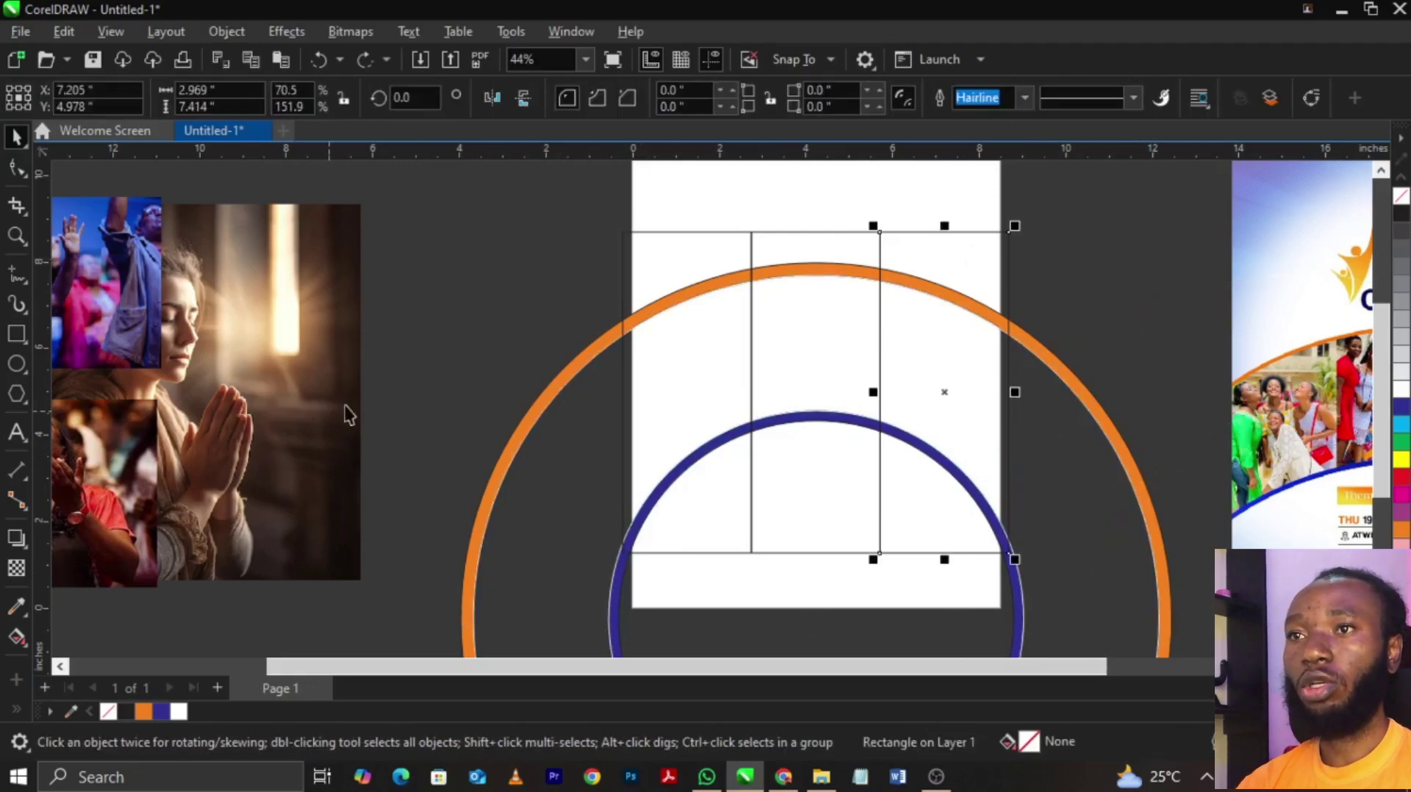
pyautogui.scroll(-2, 513, 324)
pyautogui.click(528, 305)
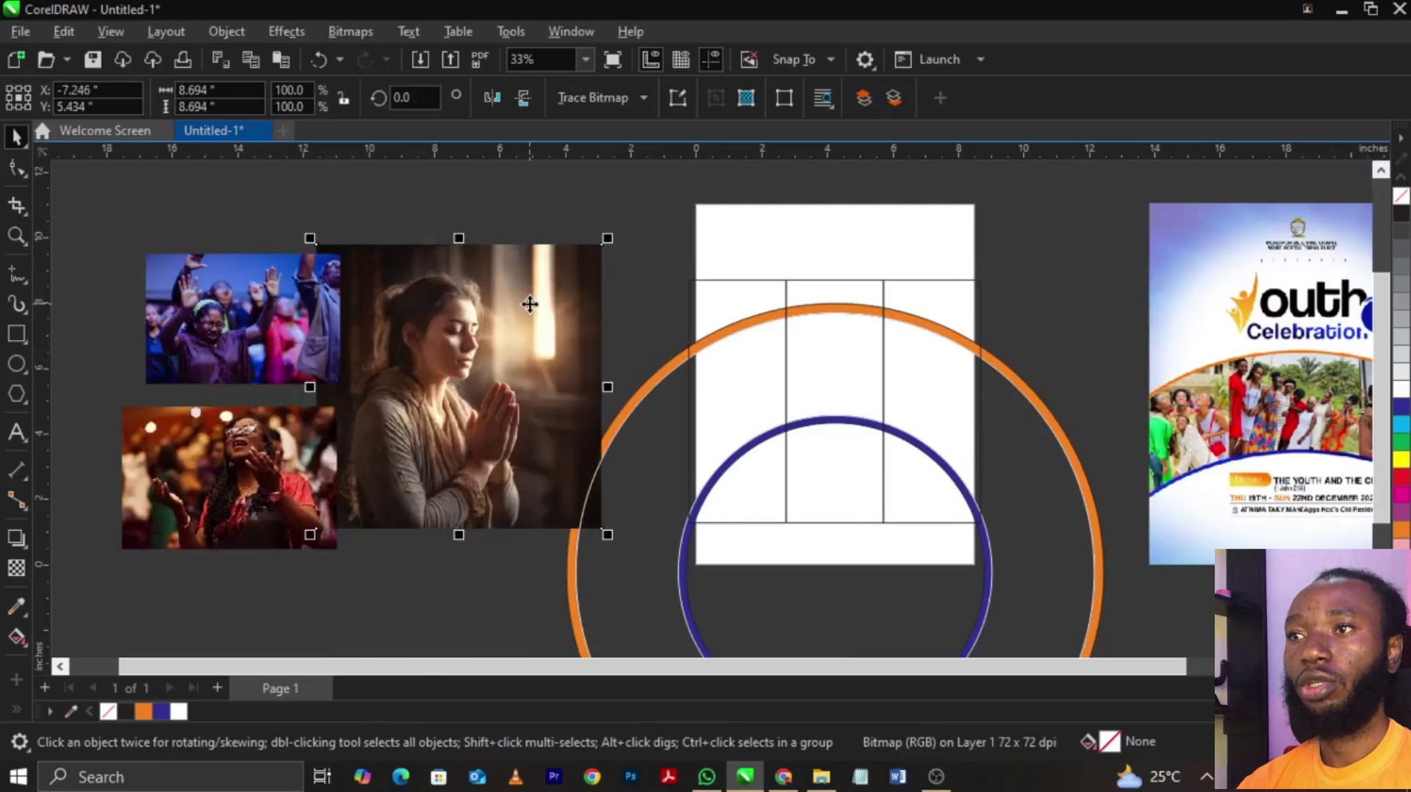
pyautogui.rightClick(530, 303)
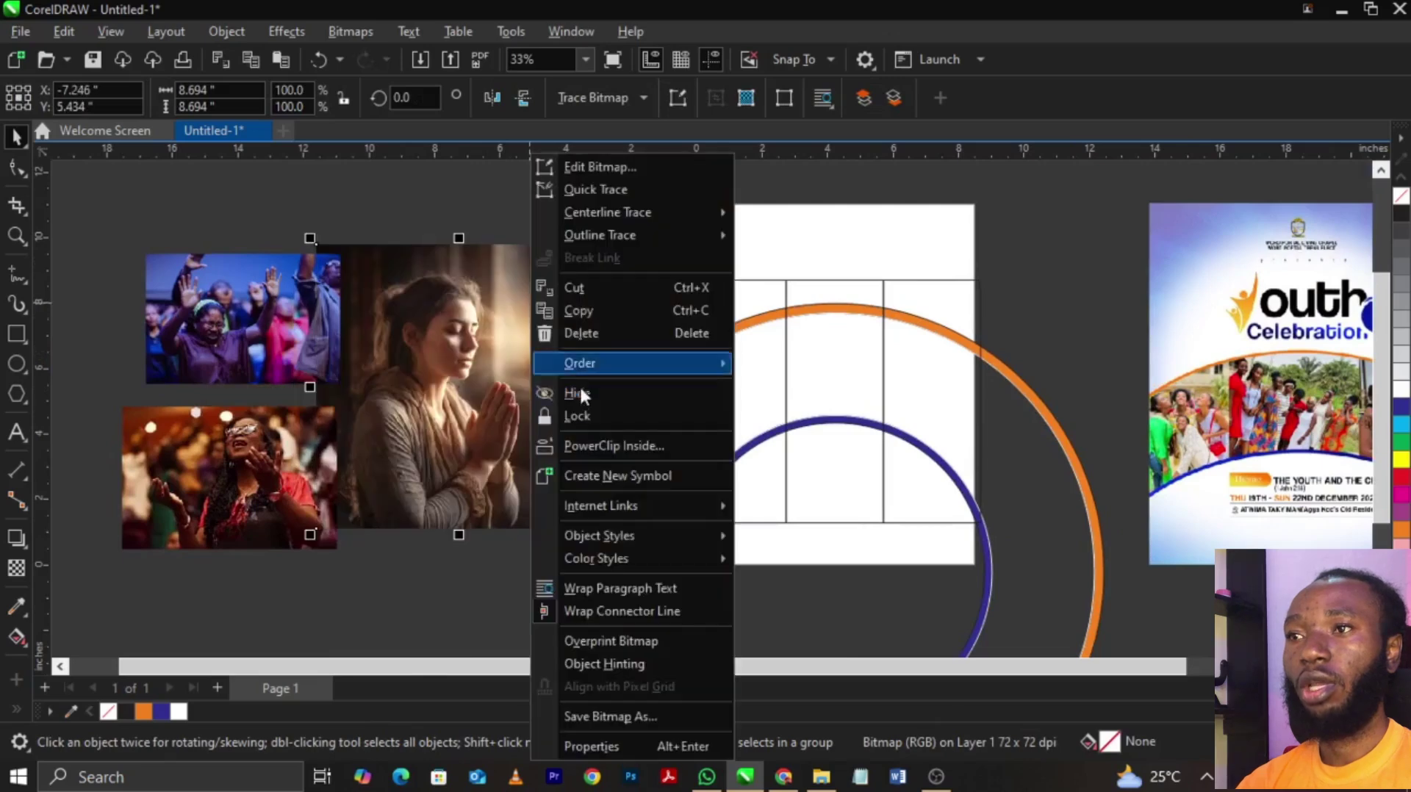
pyautogui.click(607, 447)
pyautogui.click(715, 393)
pyautogui.hotkey('ctrl', 'z')
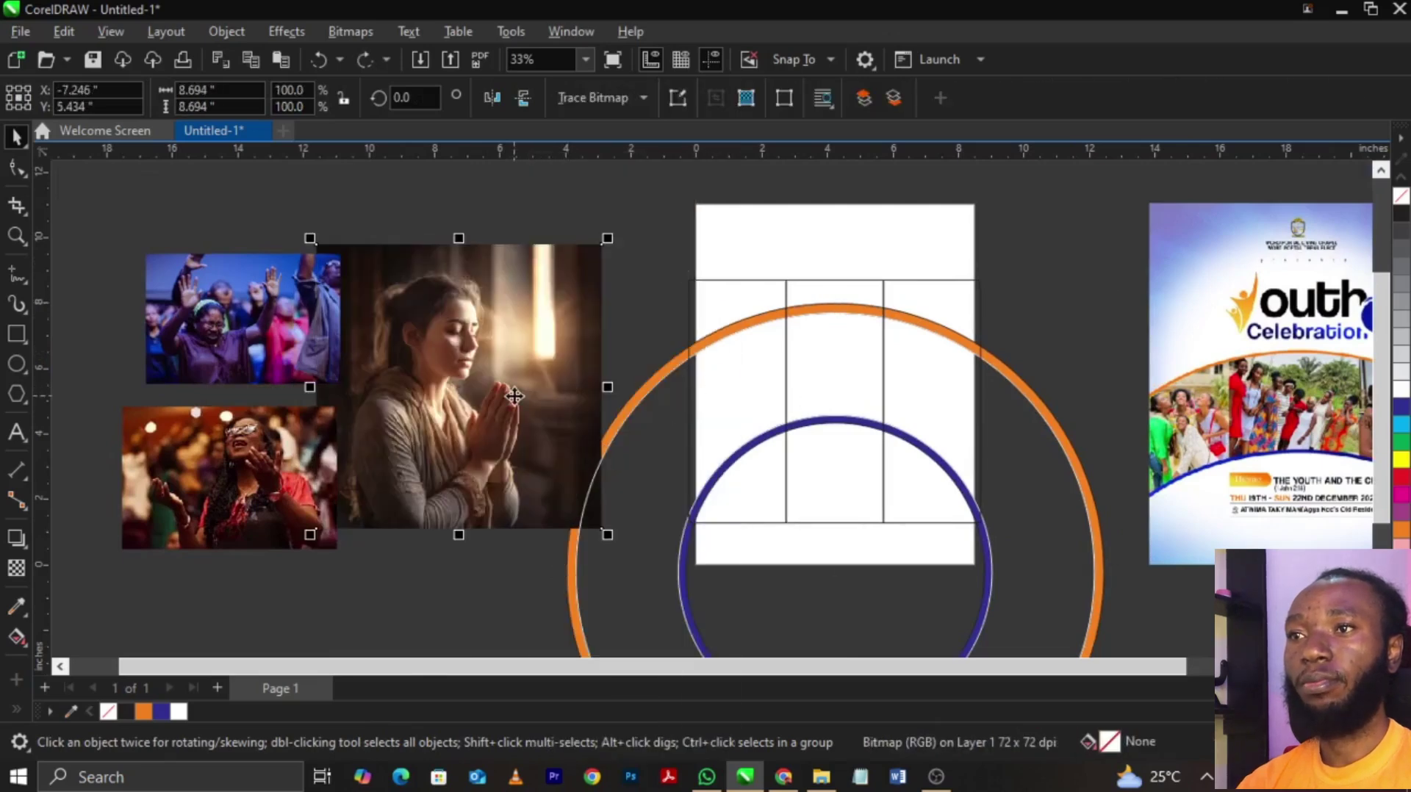
# - PowerClip the photo of the praying woman inside the leftmost of the three rectangles on the page
pyautogui.rightClick(514, 397)
pyautogui.click(580, 447)
pyautogui.click(713, 307)
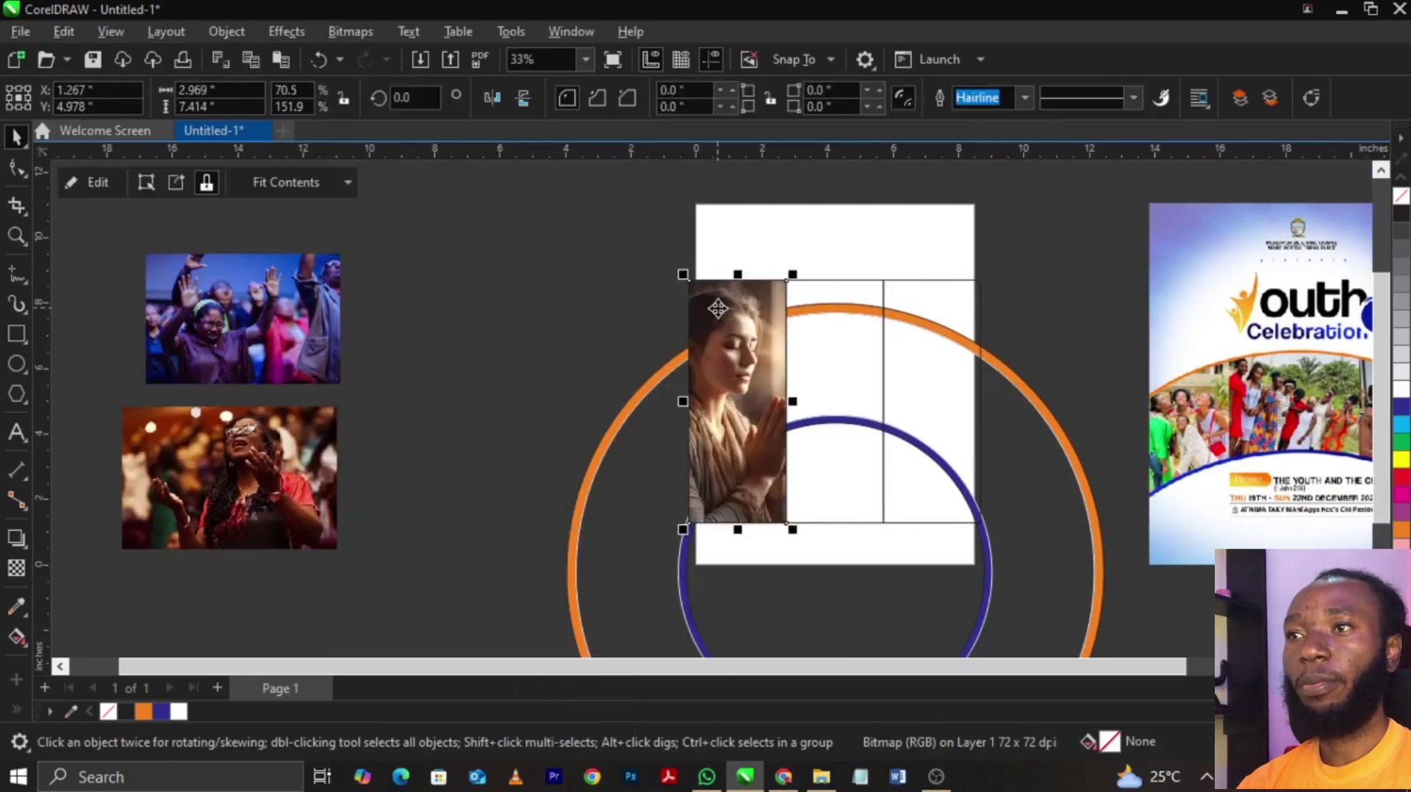
# - PowerClip the blue-toned photo of the crowd with raised hands inside the middle rectangle
pyautogui.click(558, 294)
pyautogui.click(294, 316)
pyautogui.rightClick(321, 316)
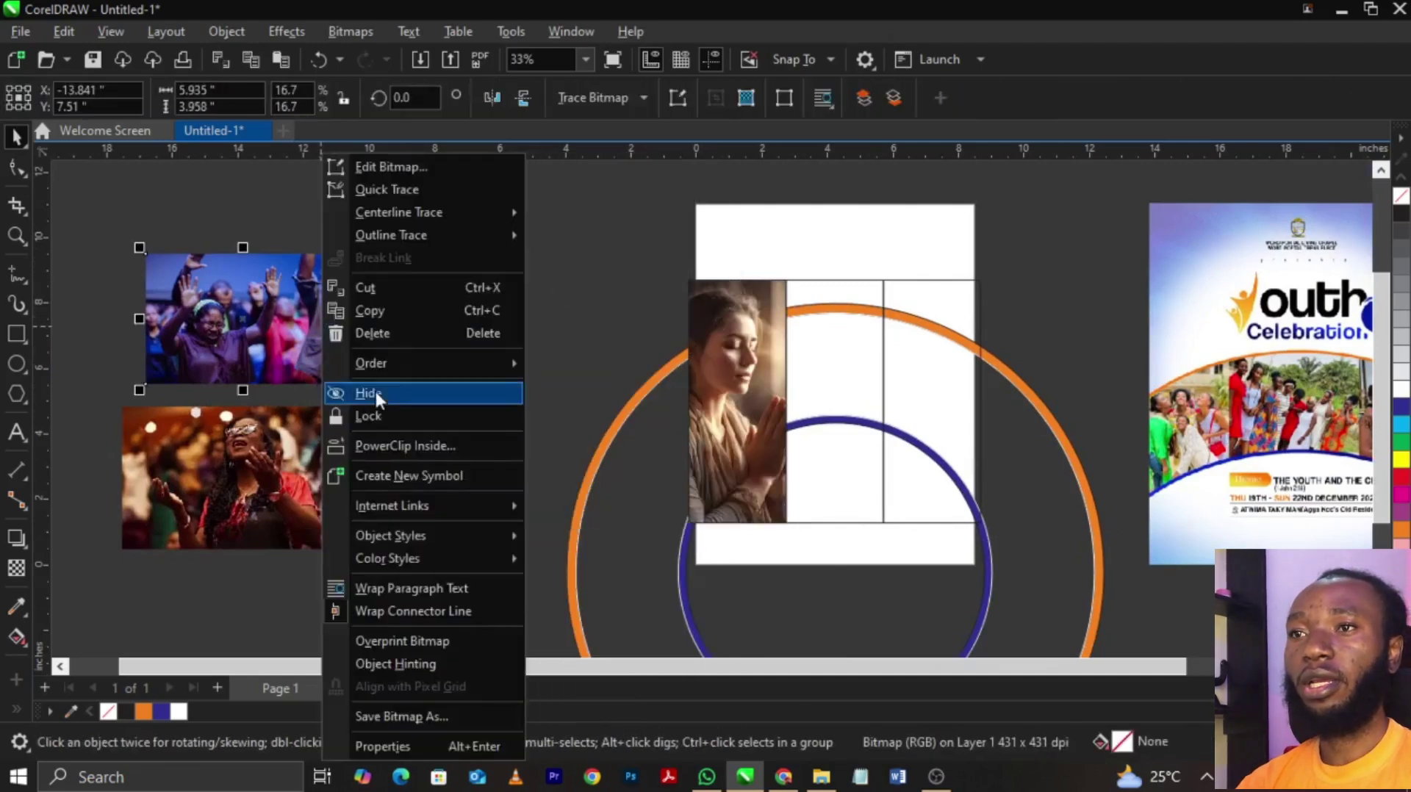
pyautogui.click(404, 438)
pyautogui.click(838, 390)
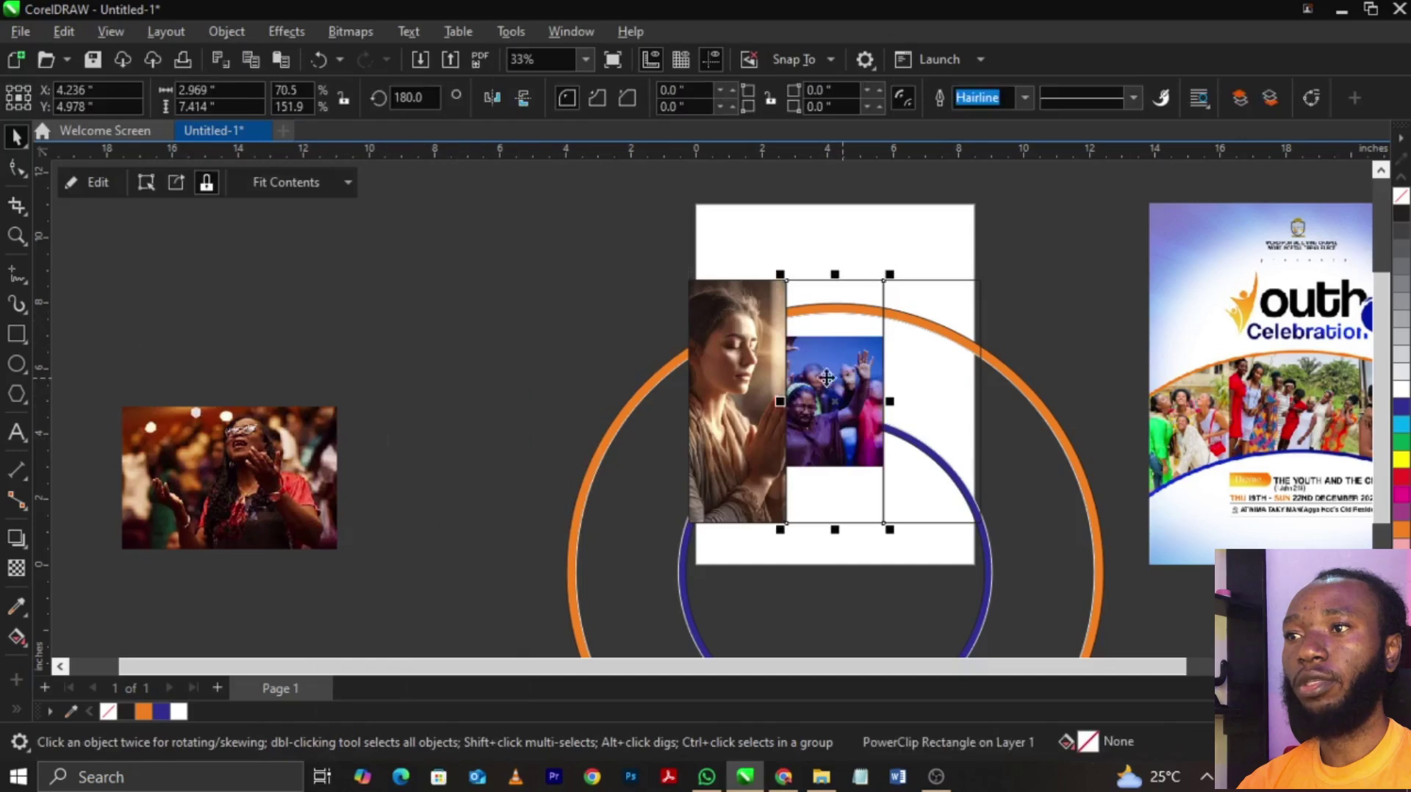
# - PowerClip the remaining photo, the worshipping woman in red, inside the rightmost rectangle
pyautogui.rightClick(190, 470)
pyautogui.click(253, 446)
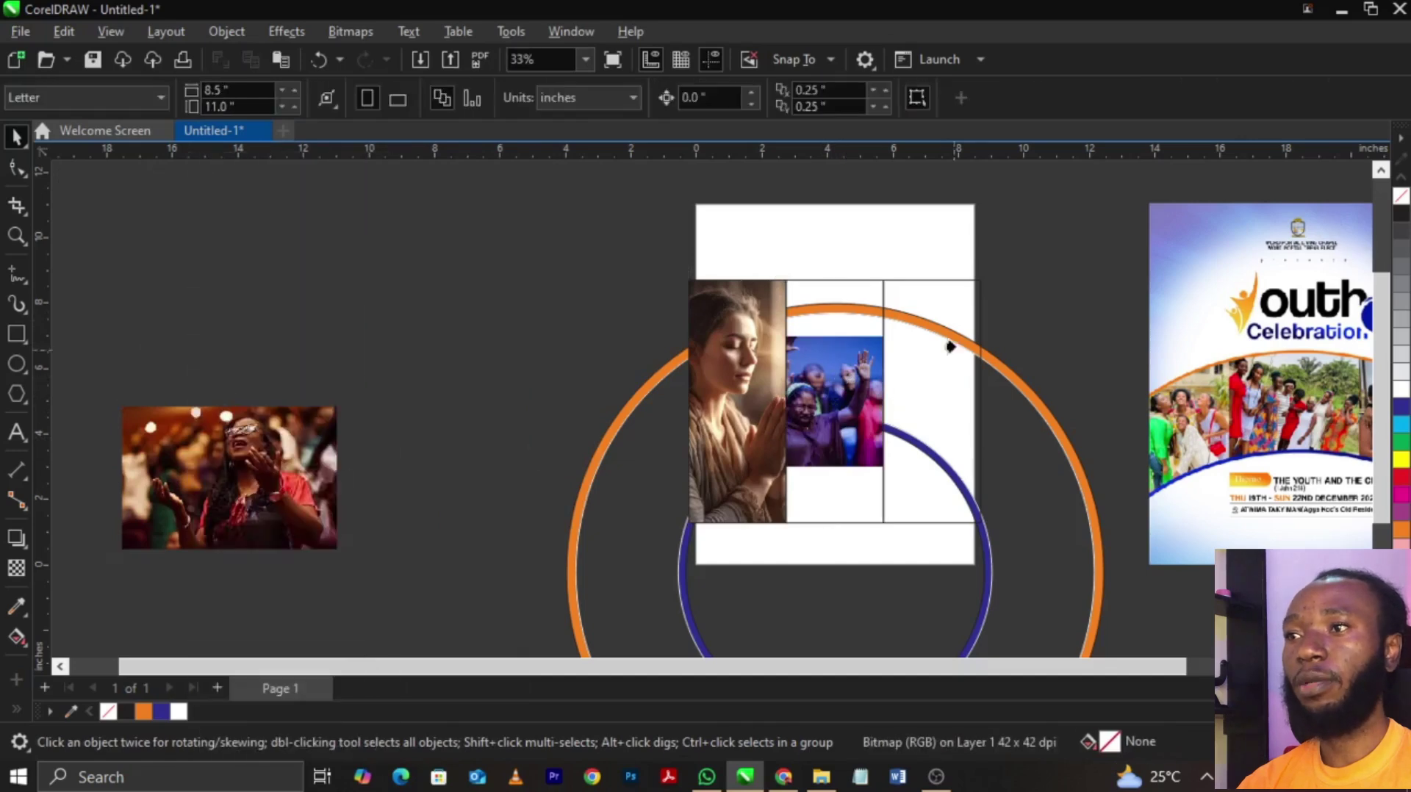
pyautogui.click(958, 307)
# - Edit the rightmost PowerClip, enlarging its photo to about 8.23 x 5.48 inches and shifting it so the woman fills the frame
pyautogui.scroll(1, 967, 382)
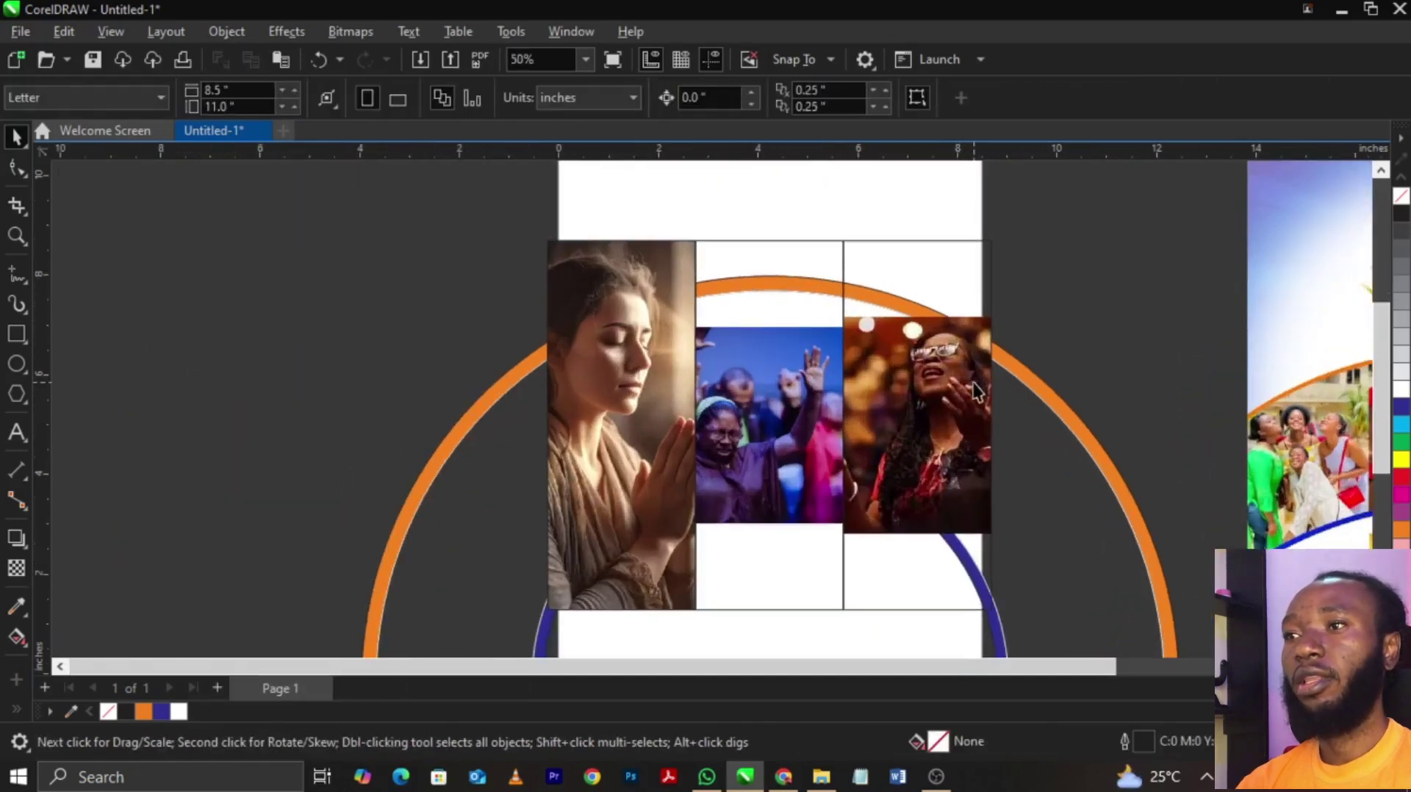
pyautogui.doubleClick(967, 382)
pyautogui.click(983, 372)
pyautogui.moveTo(983, 372); pyautogui.dragTo(944, 385)
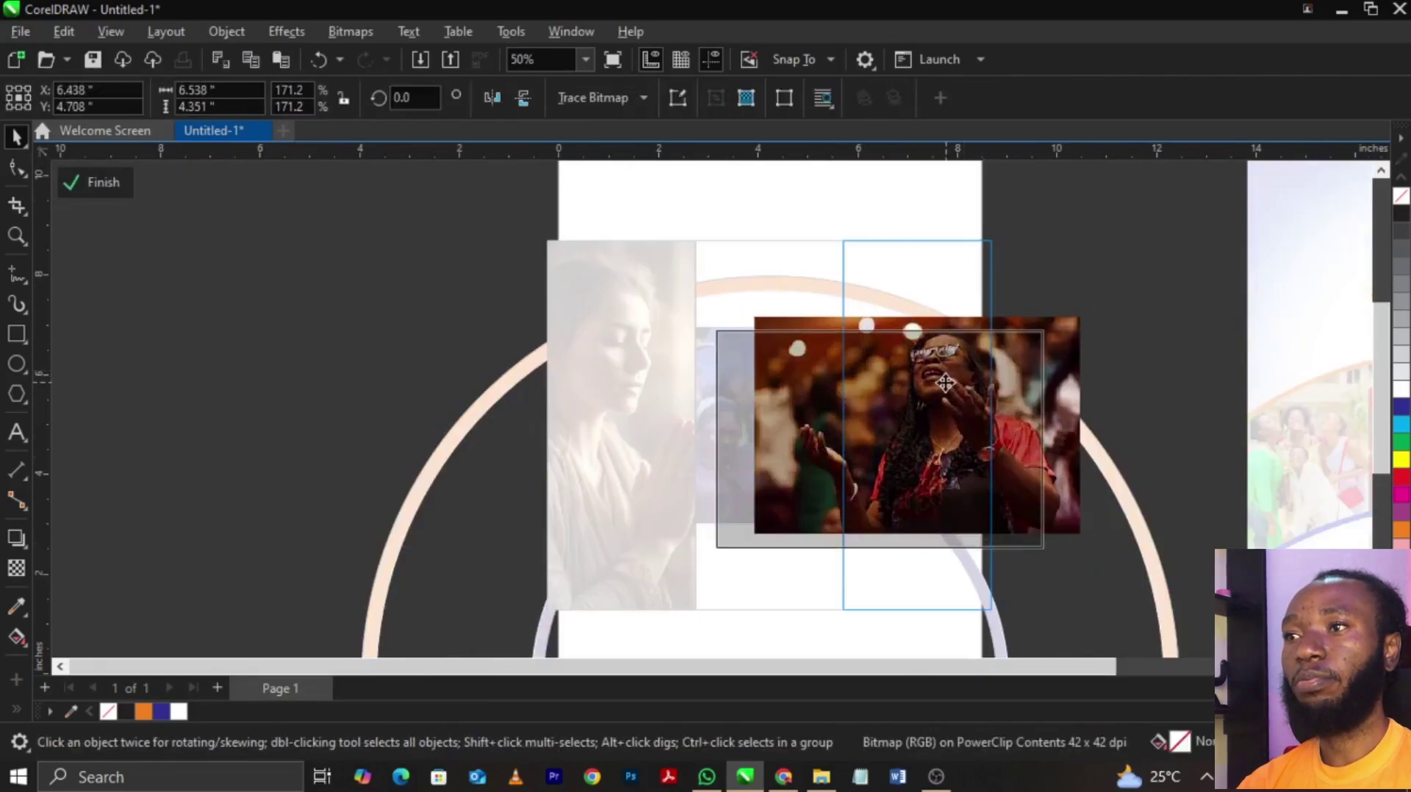
pyautogui.moveTo(1050, 325); pyautogui.dragTo(1078, 286)
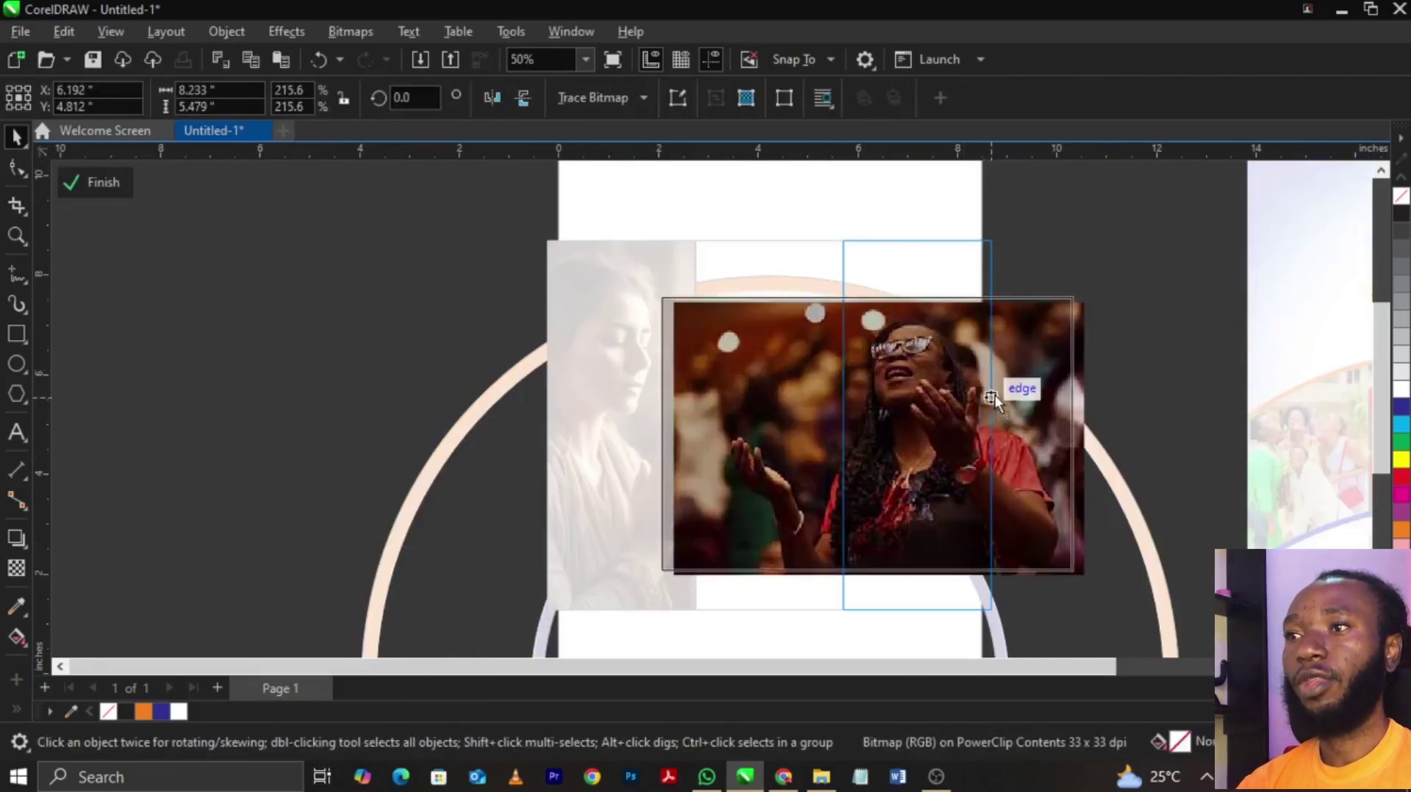
pyautogui.keyDown('ctrl'); pyautogui.click(1127, 394); pyautogui.keyUp('ctrl')
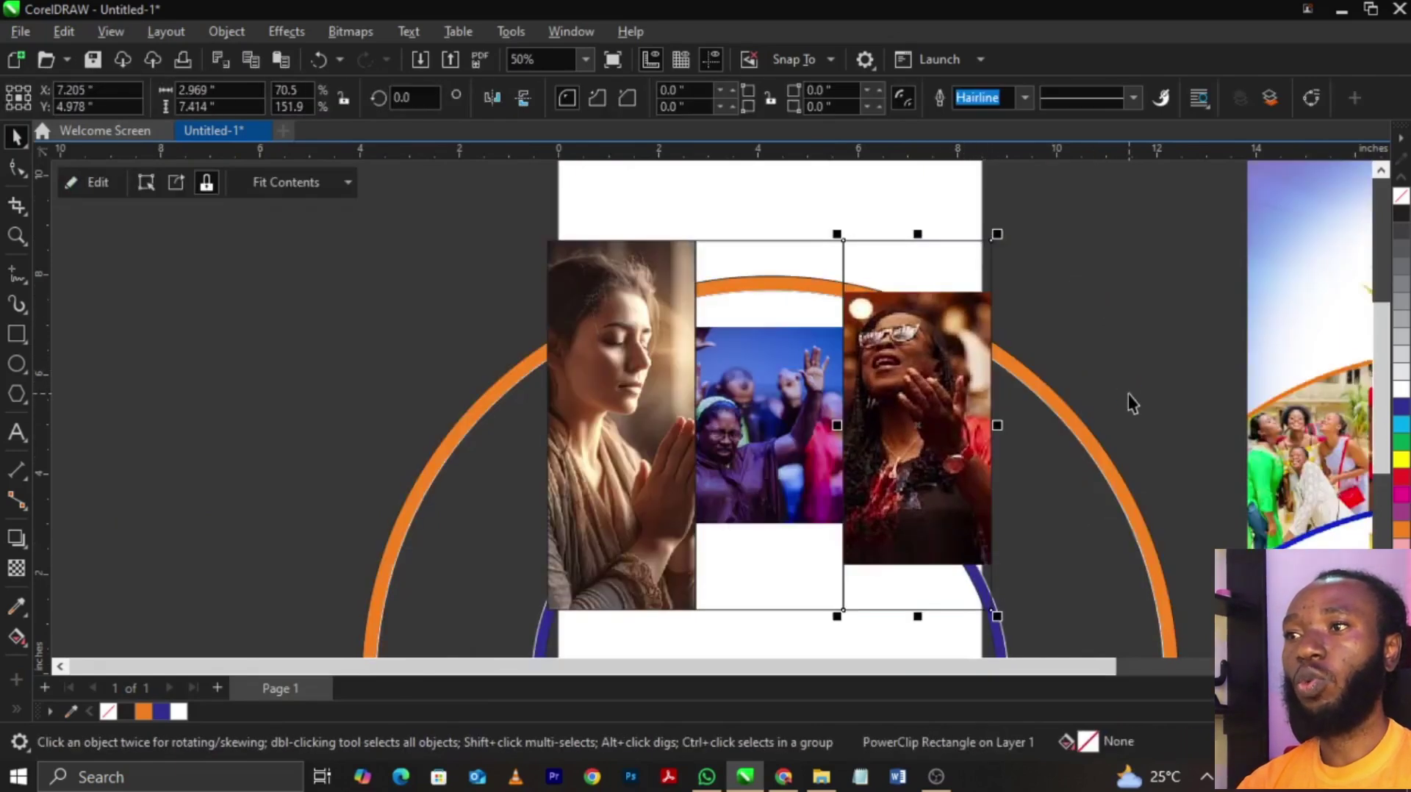
# - Edit the middle PowerClip, scaling its photo to 150% and shifting it sideways so the woman in the headscarf fits inside the frame
pyautogui.rightClick(794, 393)
pyautogui.click(864, 150)
pyautogui.click(790, 415)
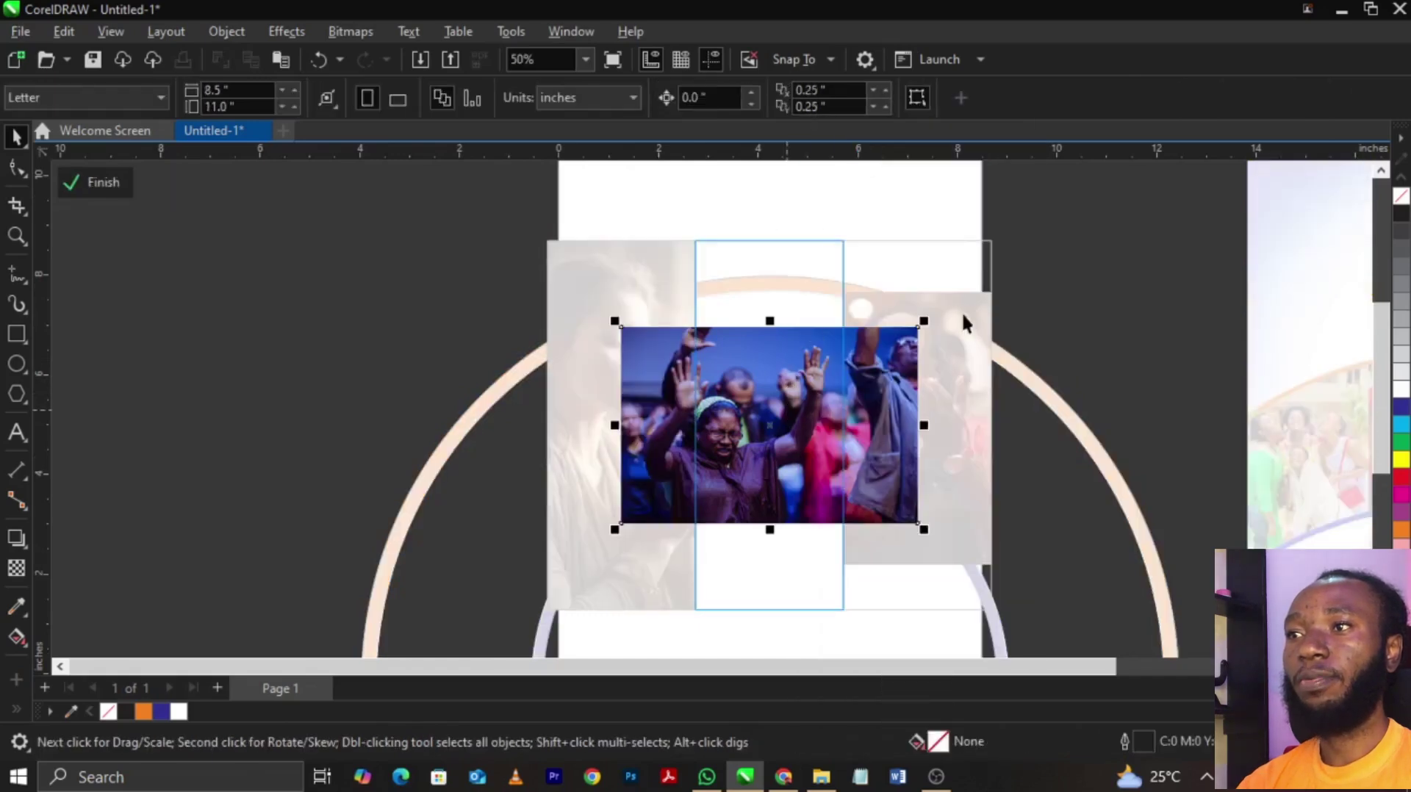
pyautogui.moveTo(920, 326); pyautogui.dragTo(1031, 272)
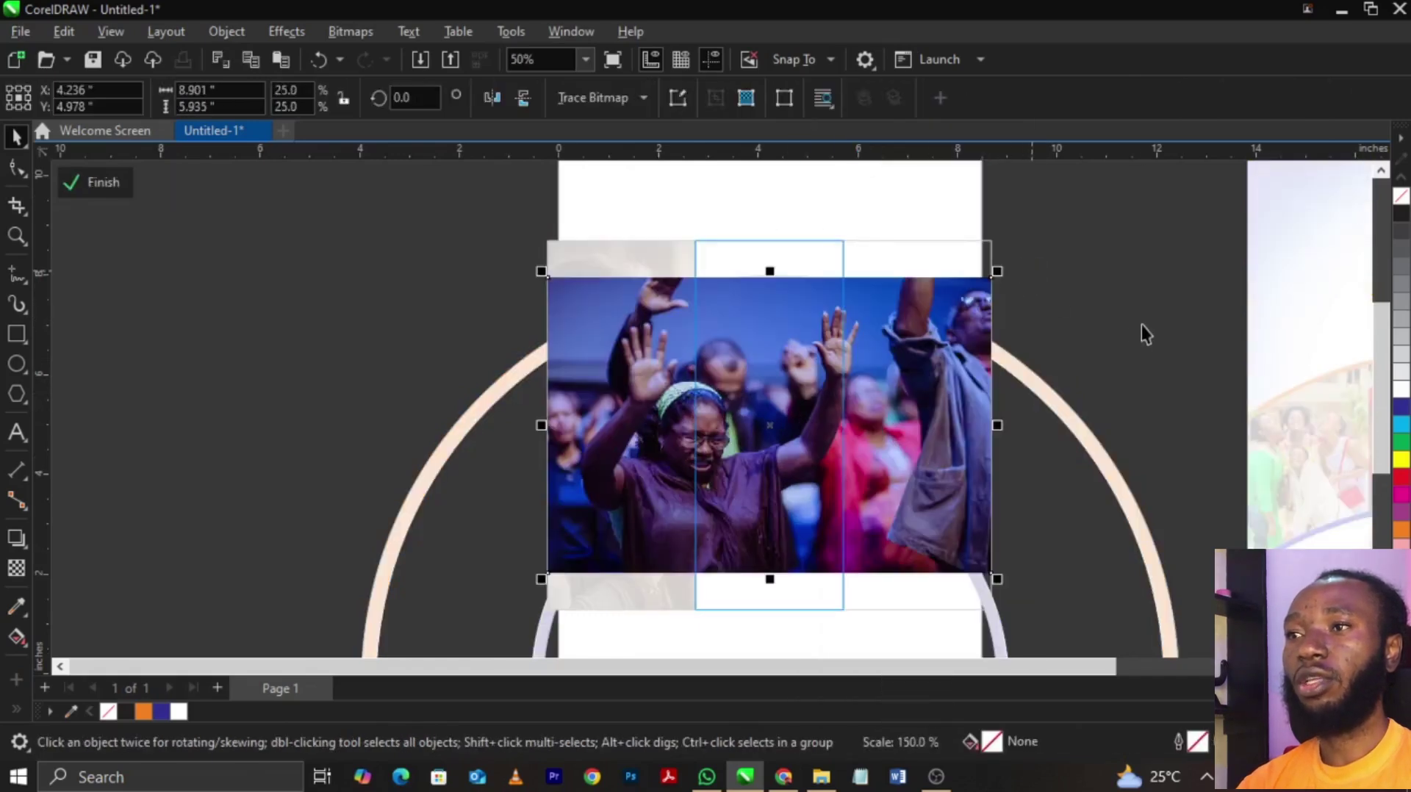
pyautogui.moveTo(867, 385); pyautogui.dragTo(920, 390)
pyautogui.click(95, 182)
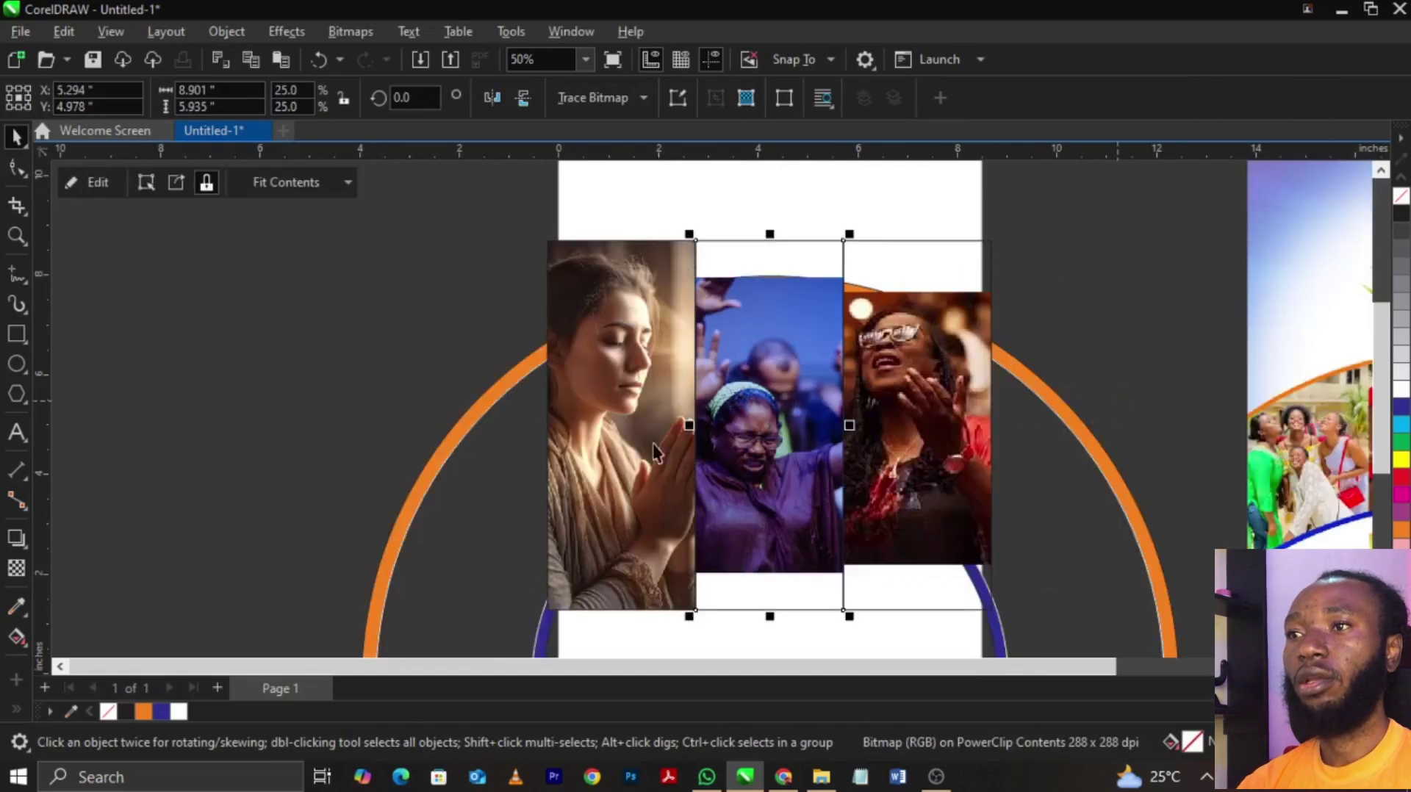
# - Edit the leftmost PowerClip and shrink its photo to about 6.23 x 6.23 inches so the woman's praying hands fit the frame
pyautogui.click(629, 425)
pyautogui.rightClick(630, 425)
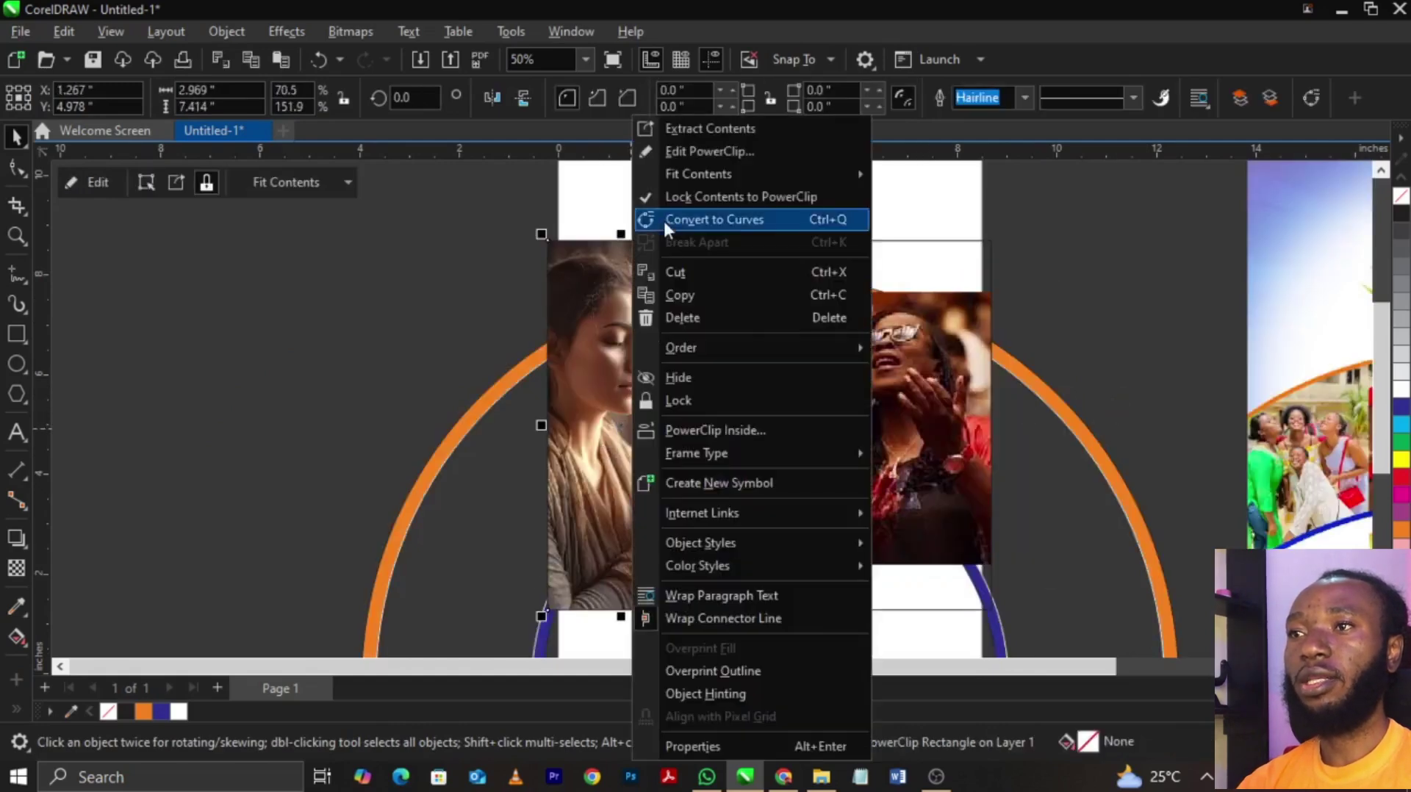
pyautogui.click(677, 152)
pyautogui.moveTo(843, 200); pyautogui.dragTo(836, 261)
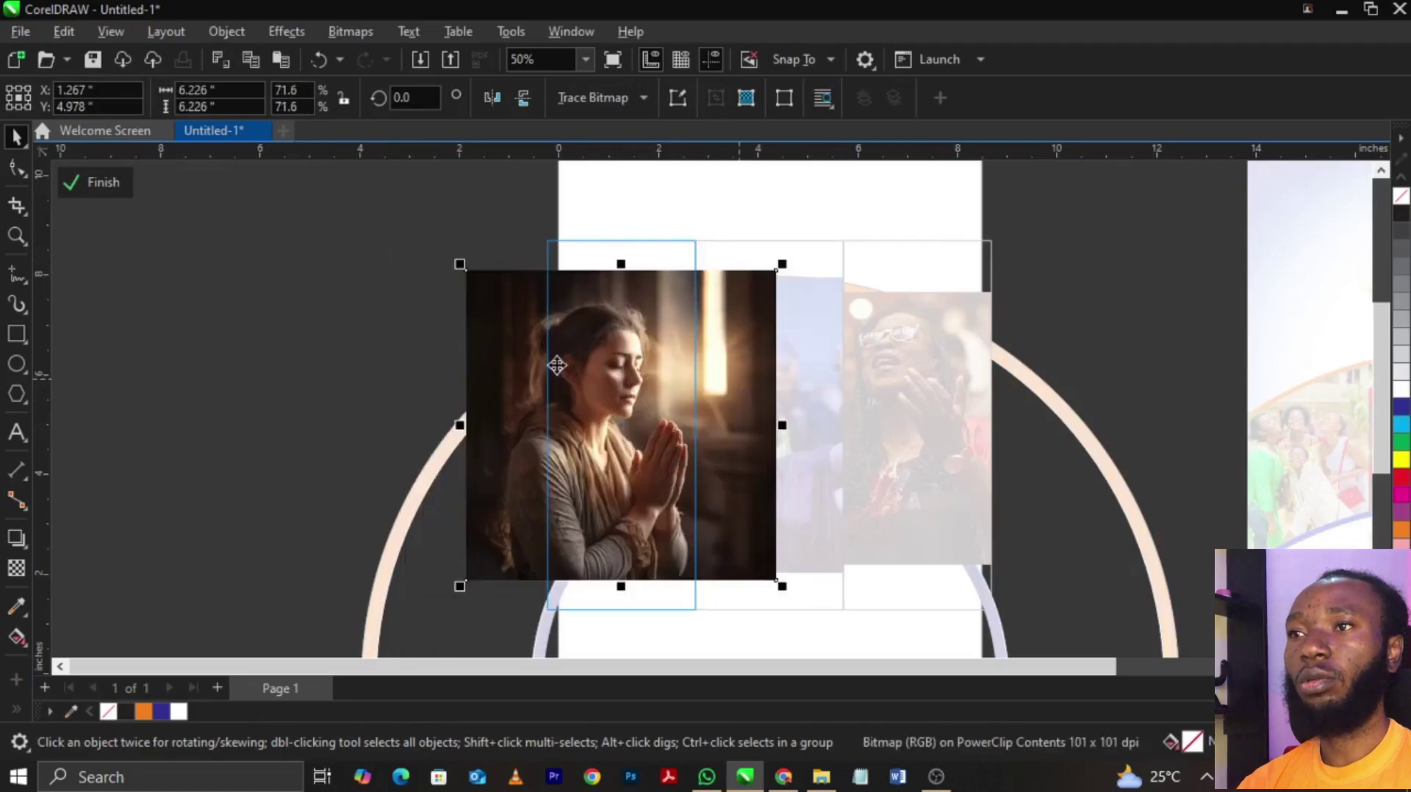
pyautogui.keyDown('ctrl'); pyautogui.click(409, 344); pyautogui.keyUp('ctrl')
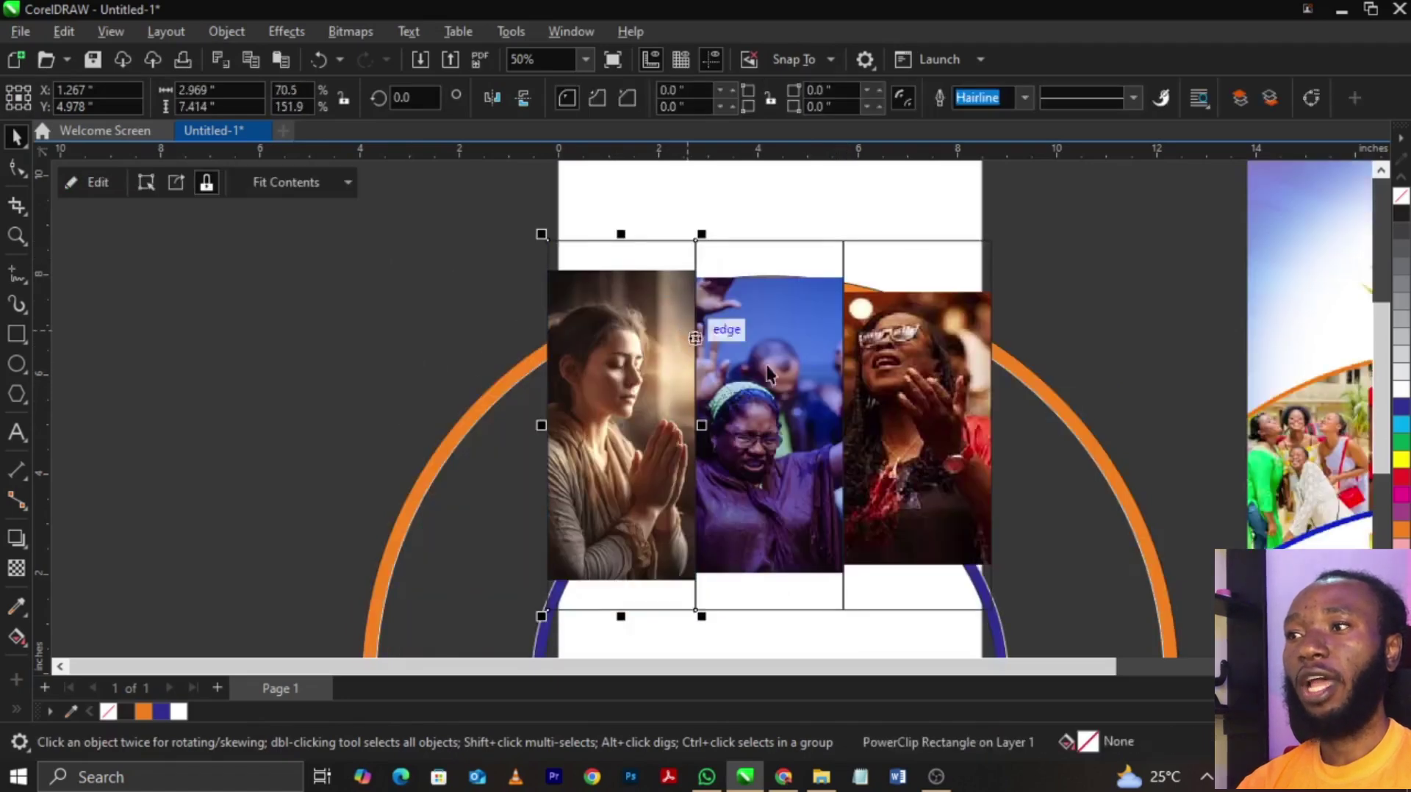
# - Remove the outlines from all three photo frames
pyautogui.press('Escape')
pyautogui.moveTo(463, 216); pyautogui.dragTo(1059, 638)
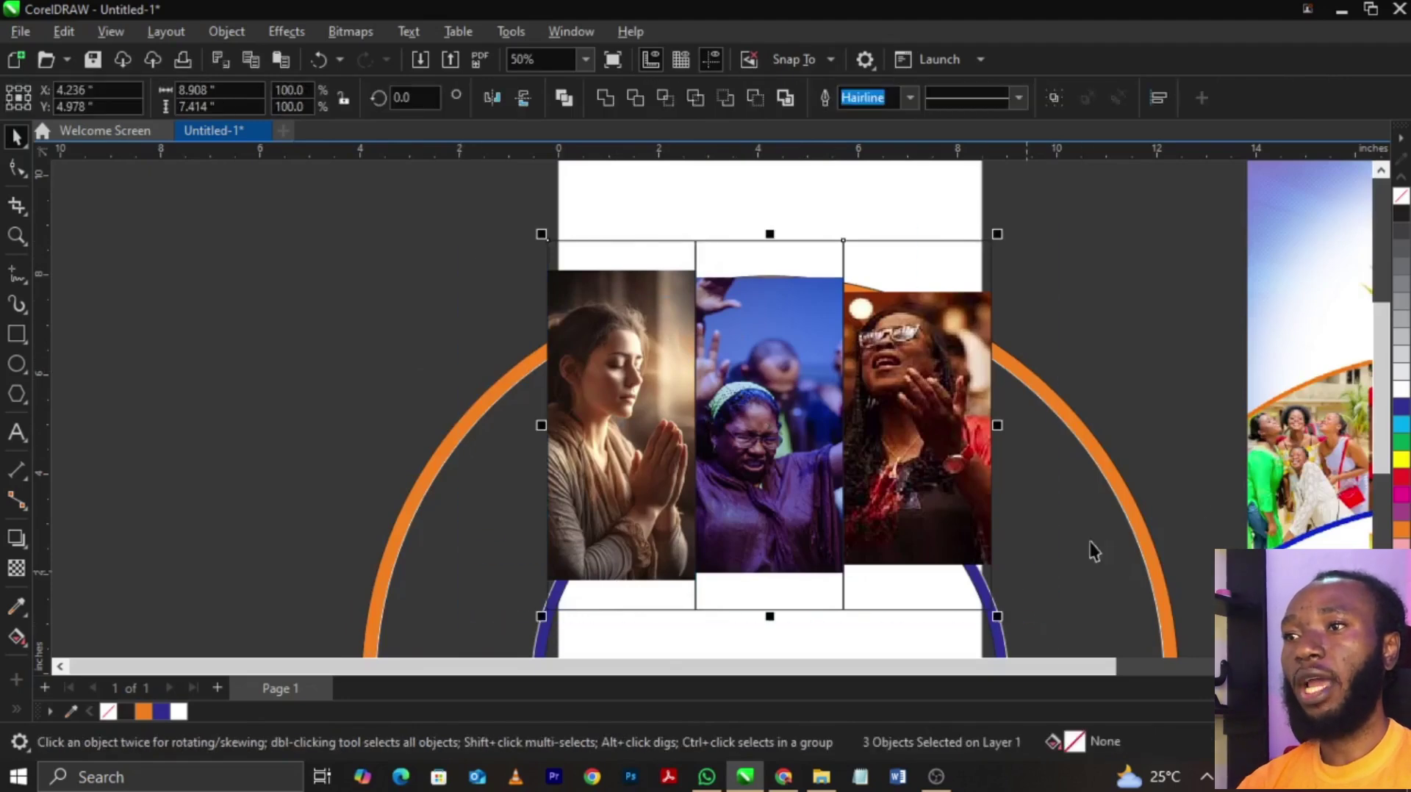
pyautogui.rightClick(1402, 197)
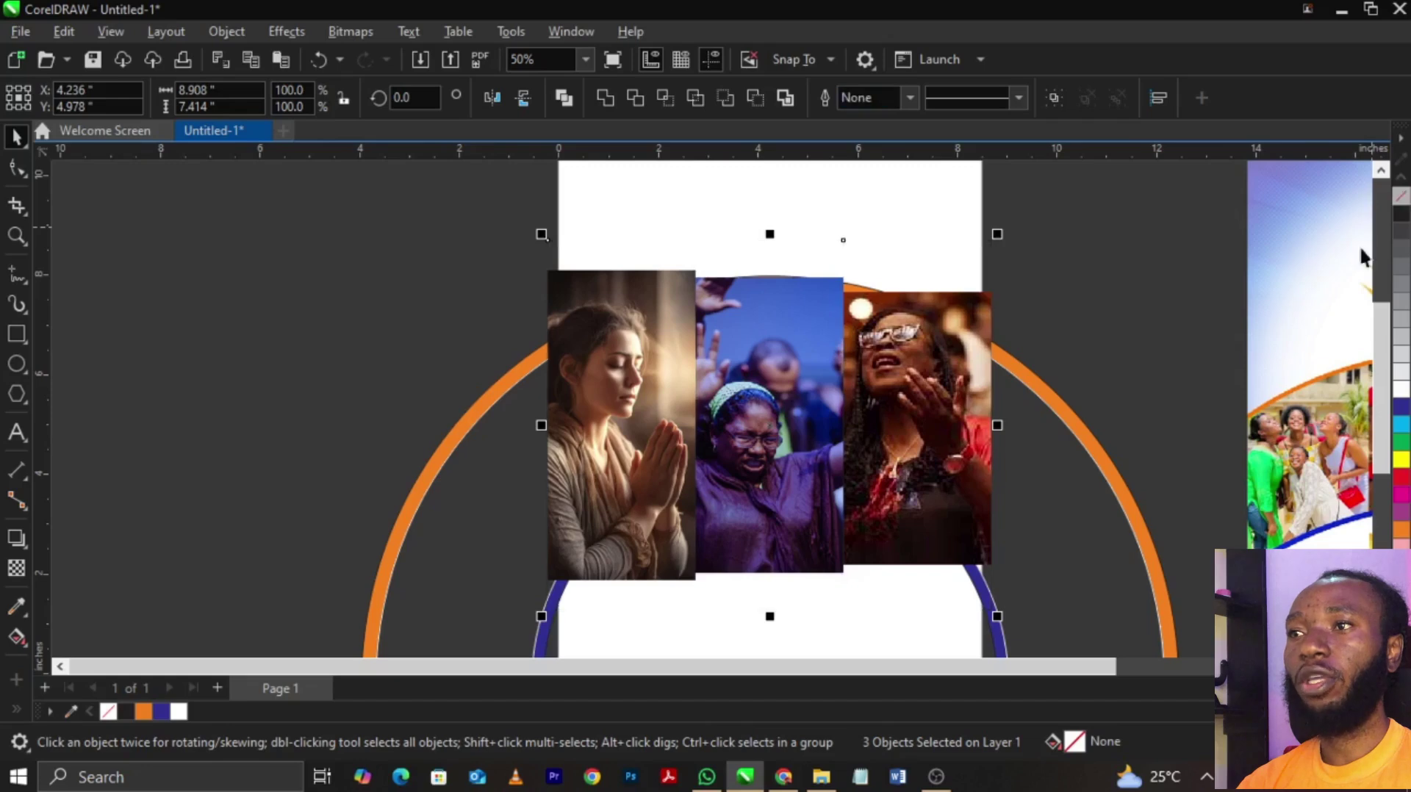
# - PowerClip the three photo frames together inside the ring-shaped frame between the orange and blue rings
pyautogui.scroll(-1, 831, 353)
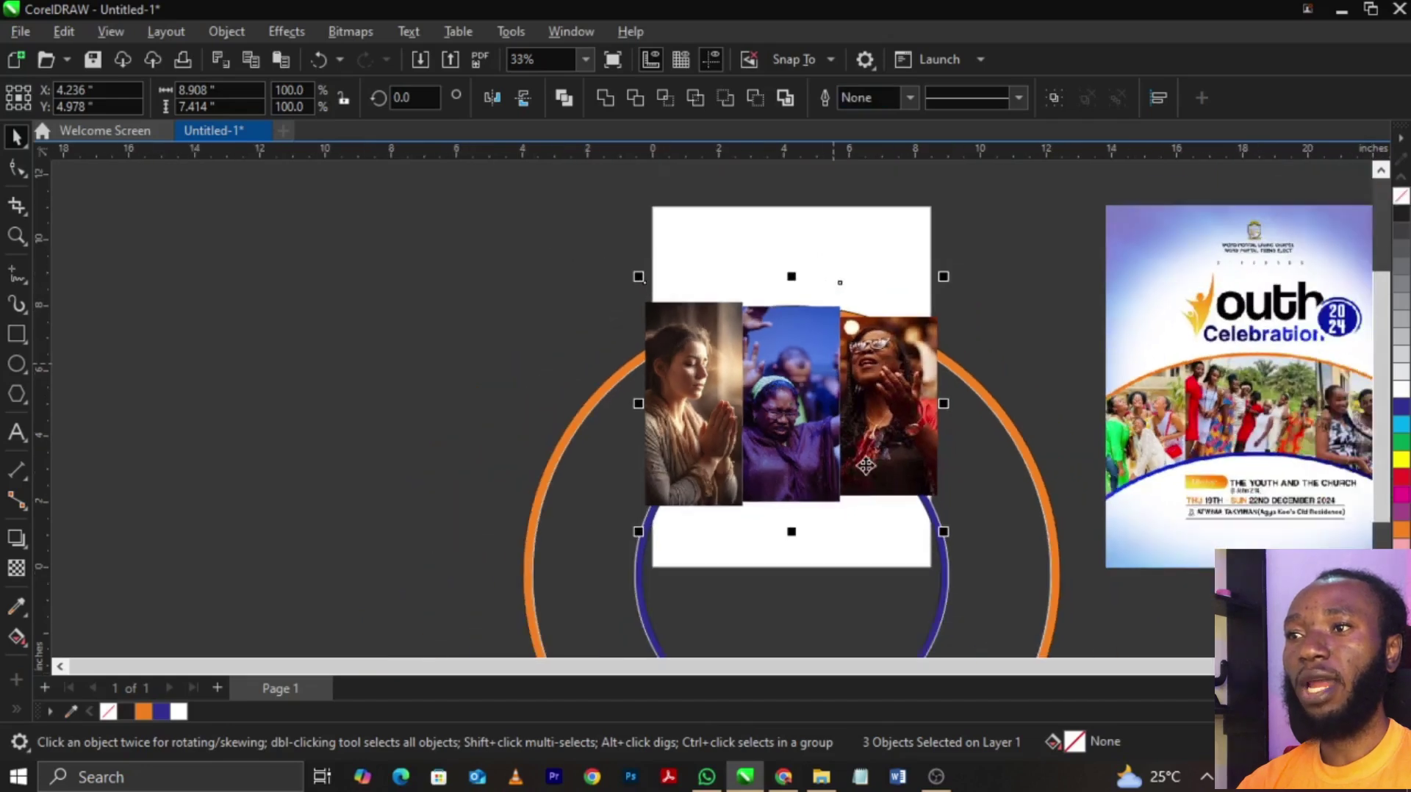
pyautogui.rightClick(921, 439)
pyautogui.click(1003, 477)
pyautogui.click(999, 471)
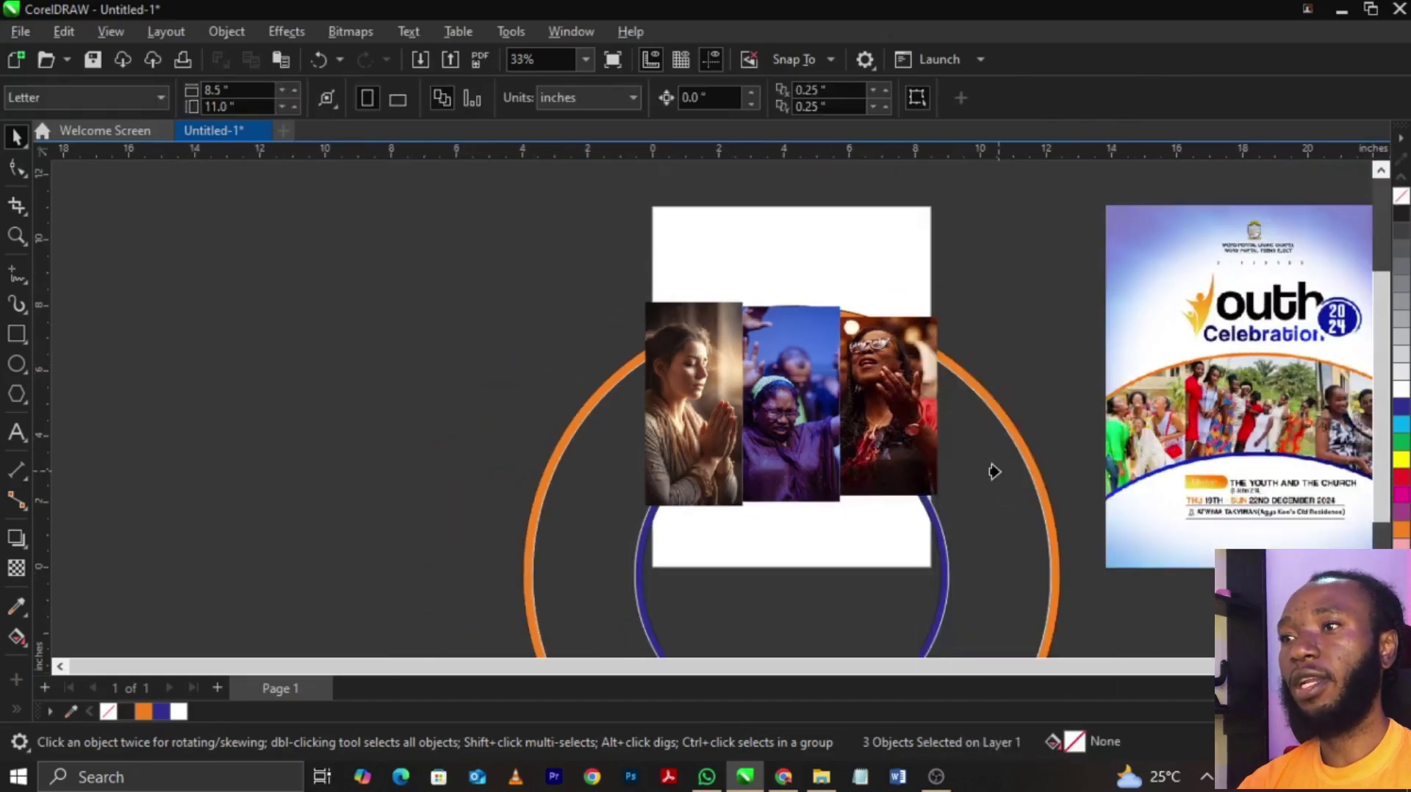
pyautogui.click(993, 312)
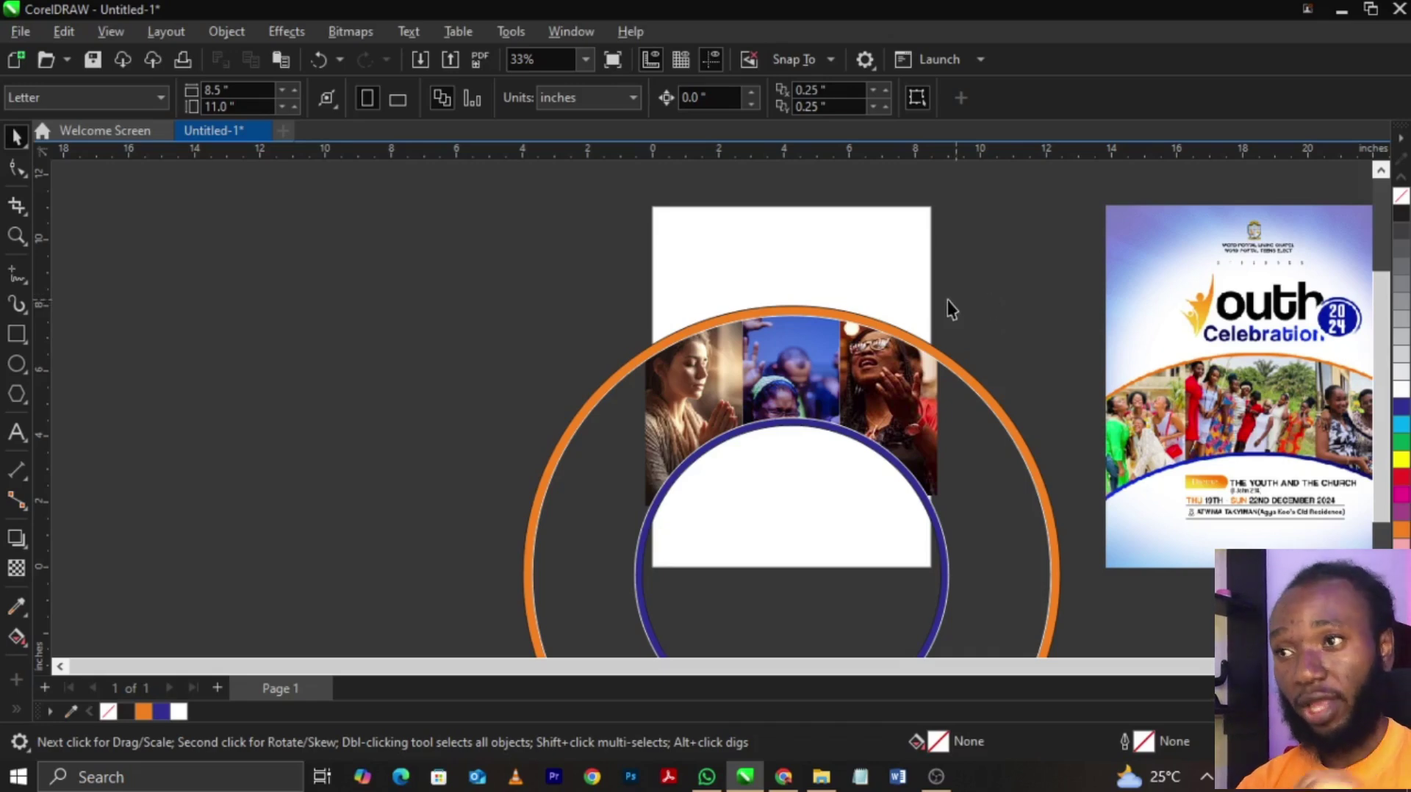
# - Remove the outlines from the orange ring, the blue ring and the ring-shaped photo frame
pyautogui.scroll(-1, 952, 301)
pyautogui.moveTo(556, 235); pyautogui.dragTo(1055, 622)
pyautogui.click(1044, 309)
pyautogui.moveTo(1043, 309); pyautogui.dragTo(545, 680)
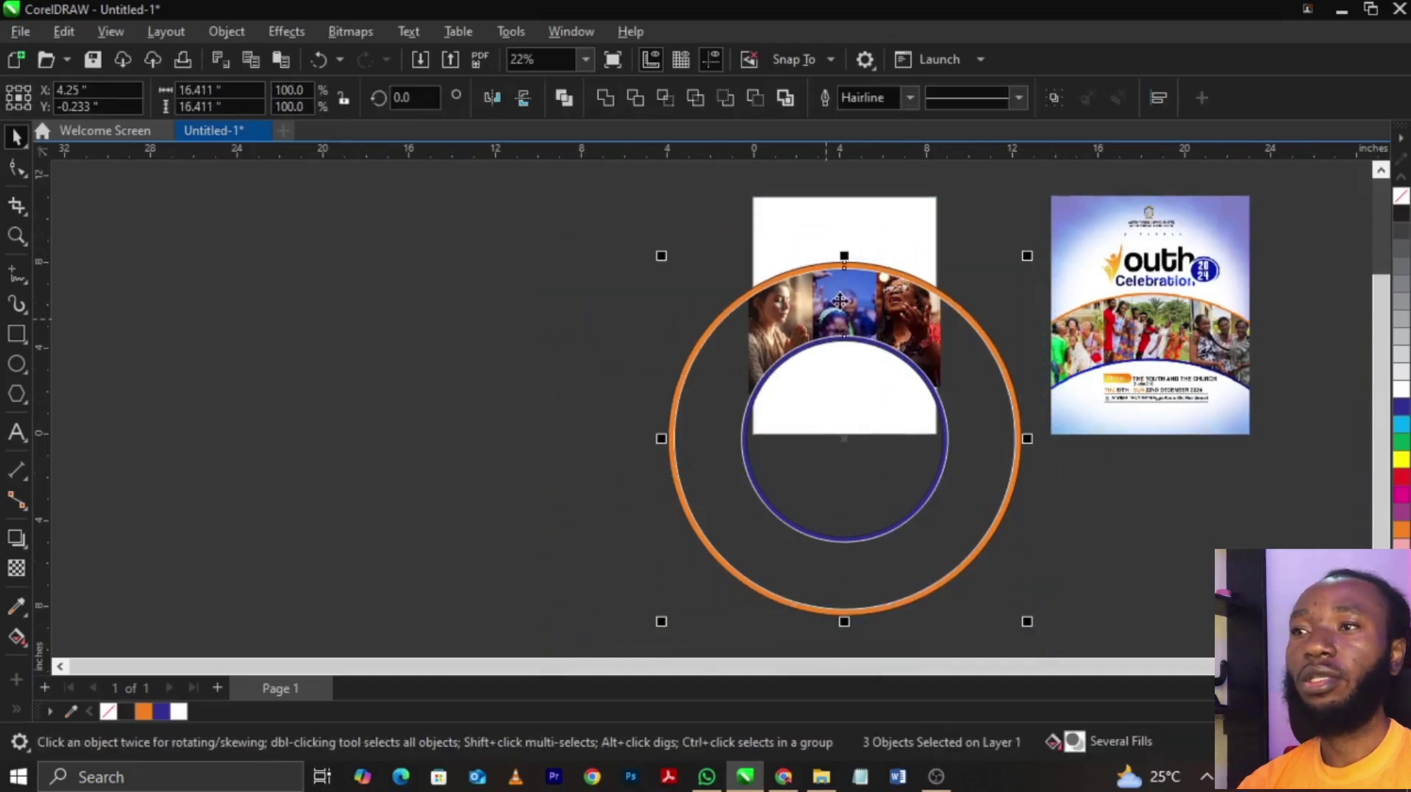
pyautogui.rightClick(1402, 199)
pyautogui.rightClick(842, 297)
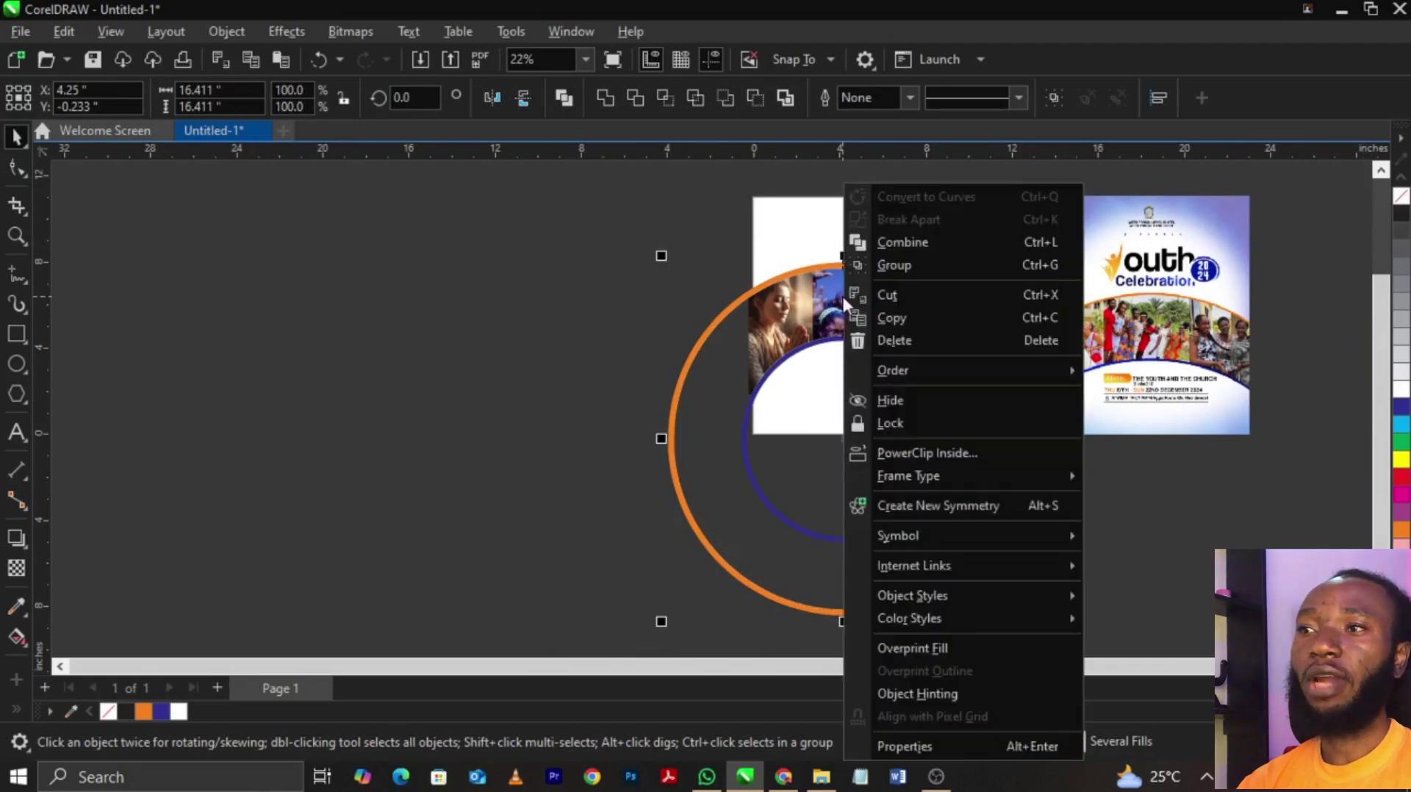
pyautogui.click(921, 444)
pyautogui.click(860, 221)
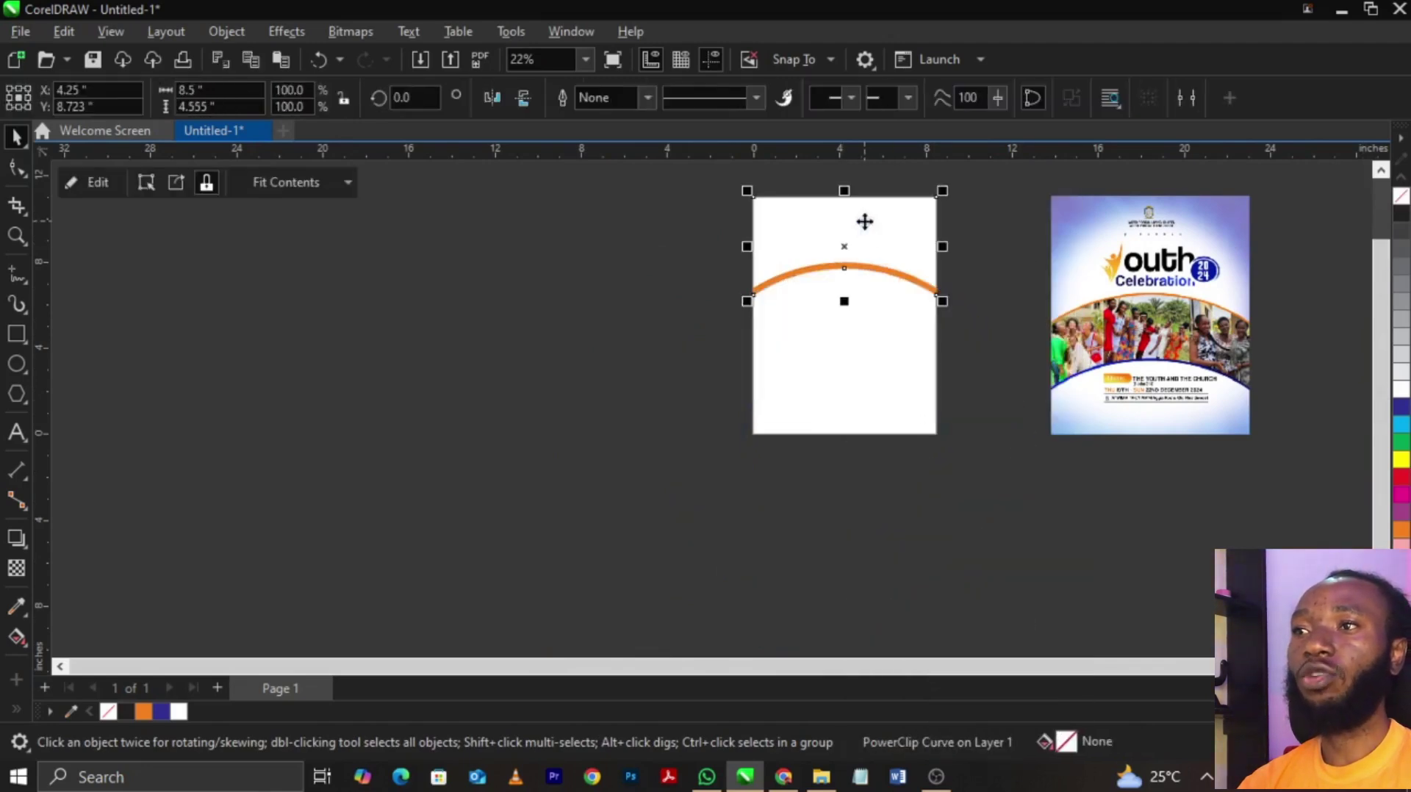
pyautogui.hotkey('ctrl', 'z')
pyautogui.hotkey('ctrl', 'z')
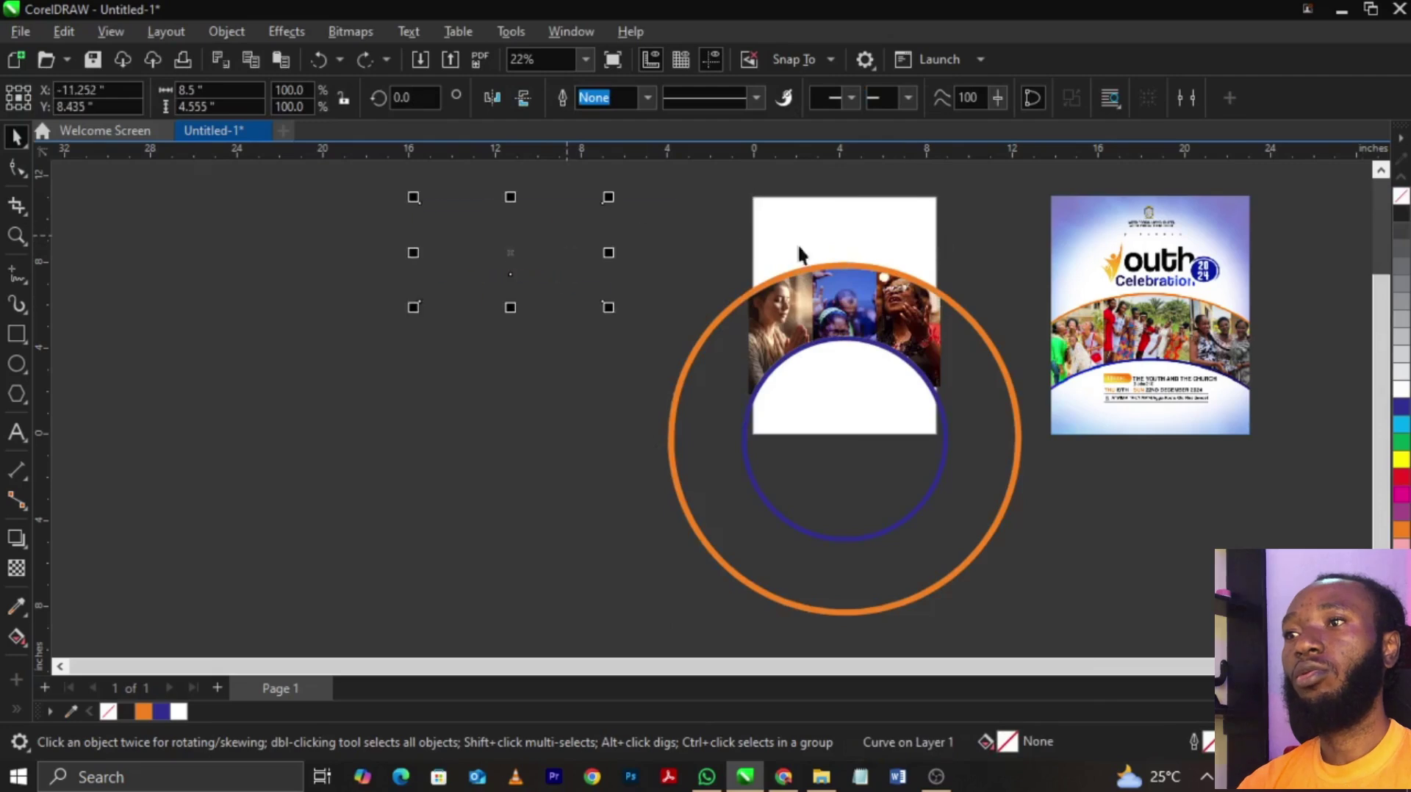
pyautogui.press('Escape')
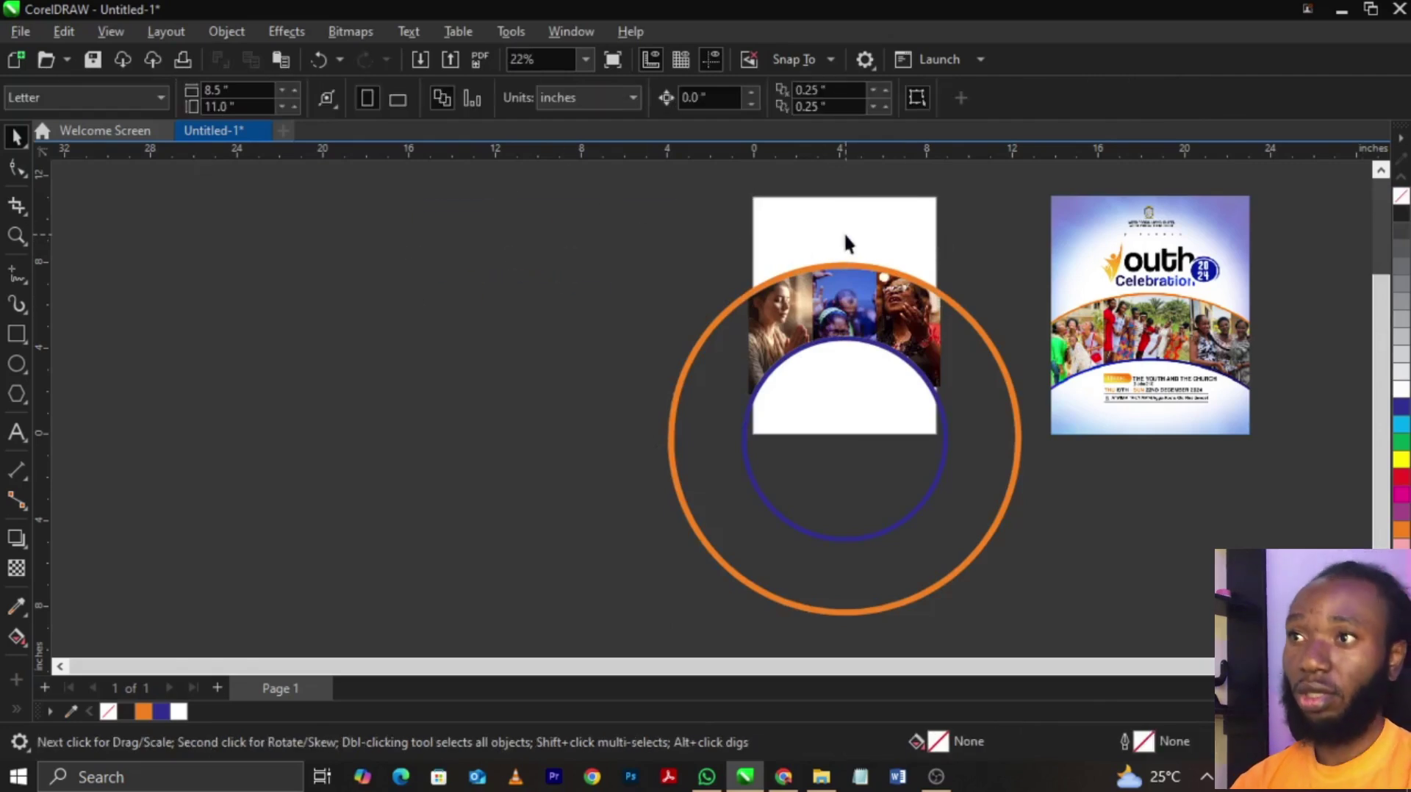
# - Add a page-sized rectangle and PowerClip both rings and the curved photo band inside it
pyautogui.doubleClick(16, 333)
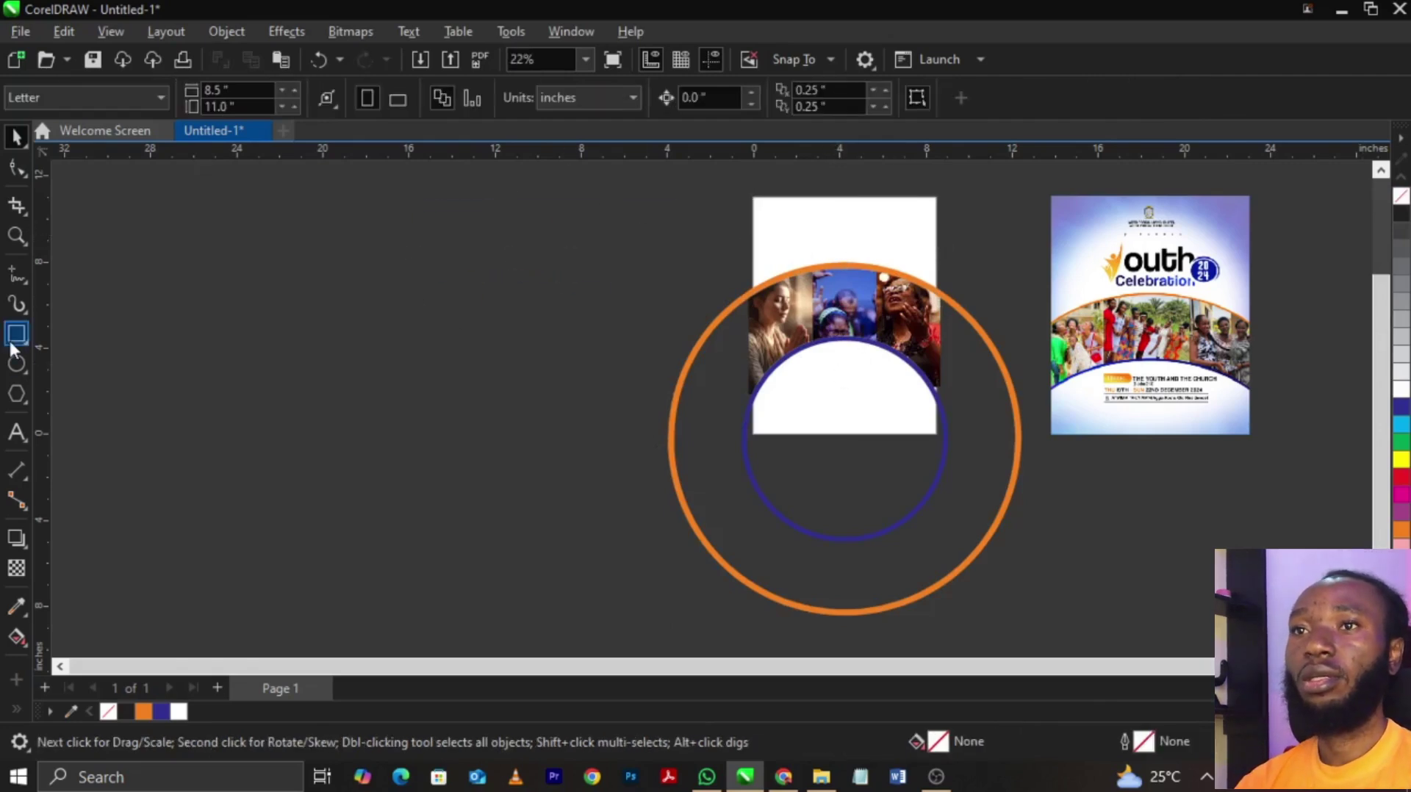
pyautogui.press('space')
pyautogui.moveTo(567, 254); pyautogui.dragTo(1036, 632)
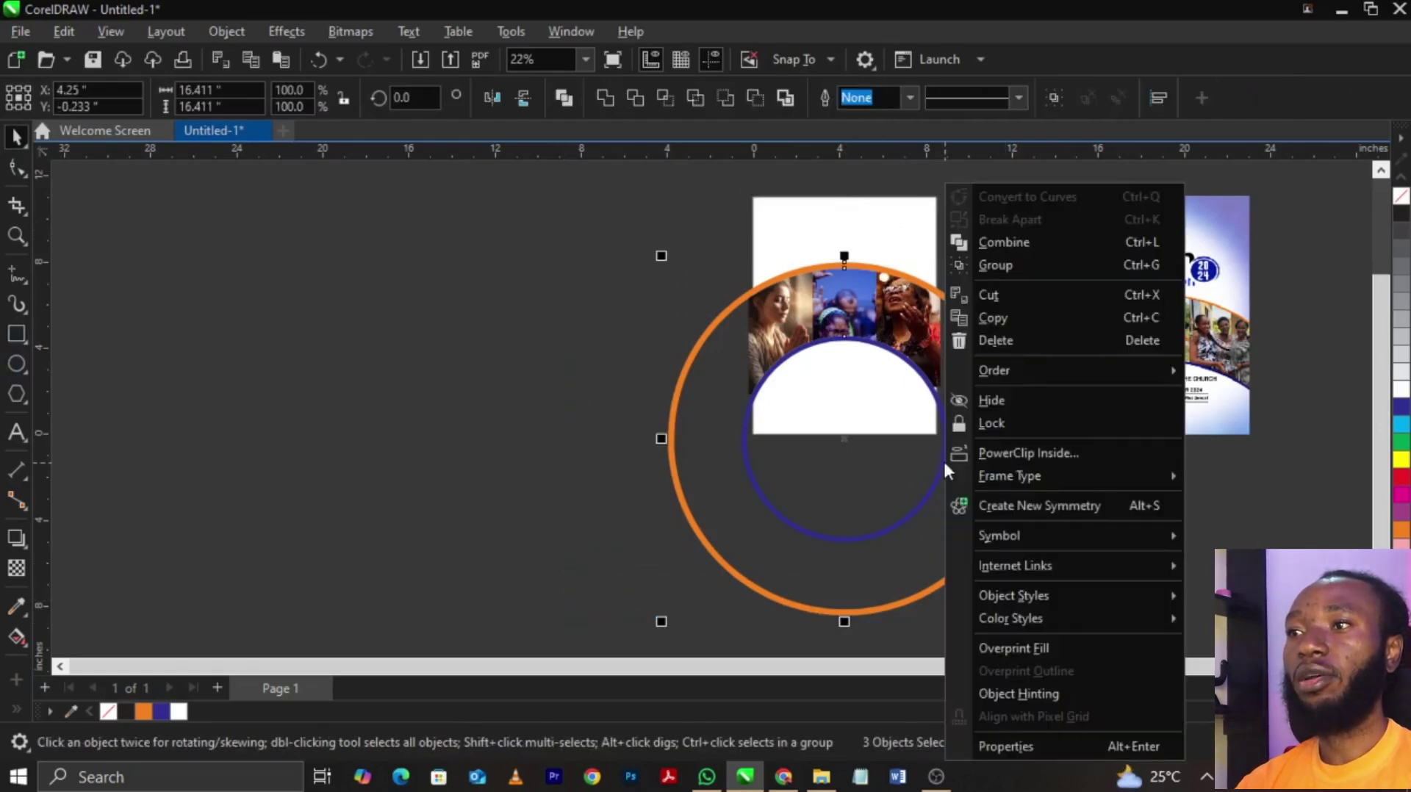
pyautogui.rightClick(946, 460)
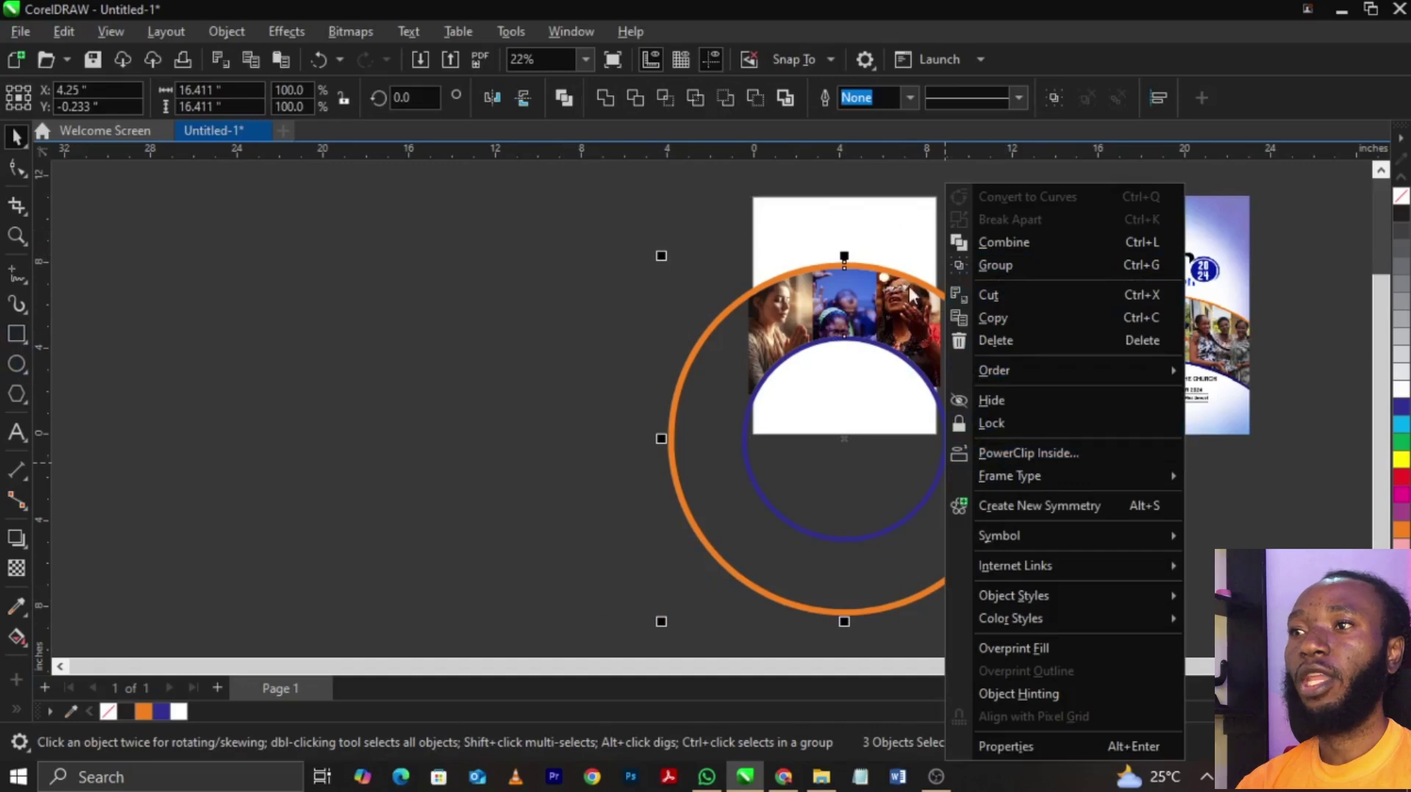
pyautogui.click(994, 452)
pyautogui.click(851, 208)
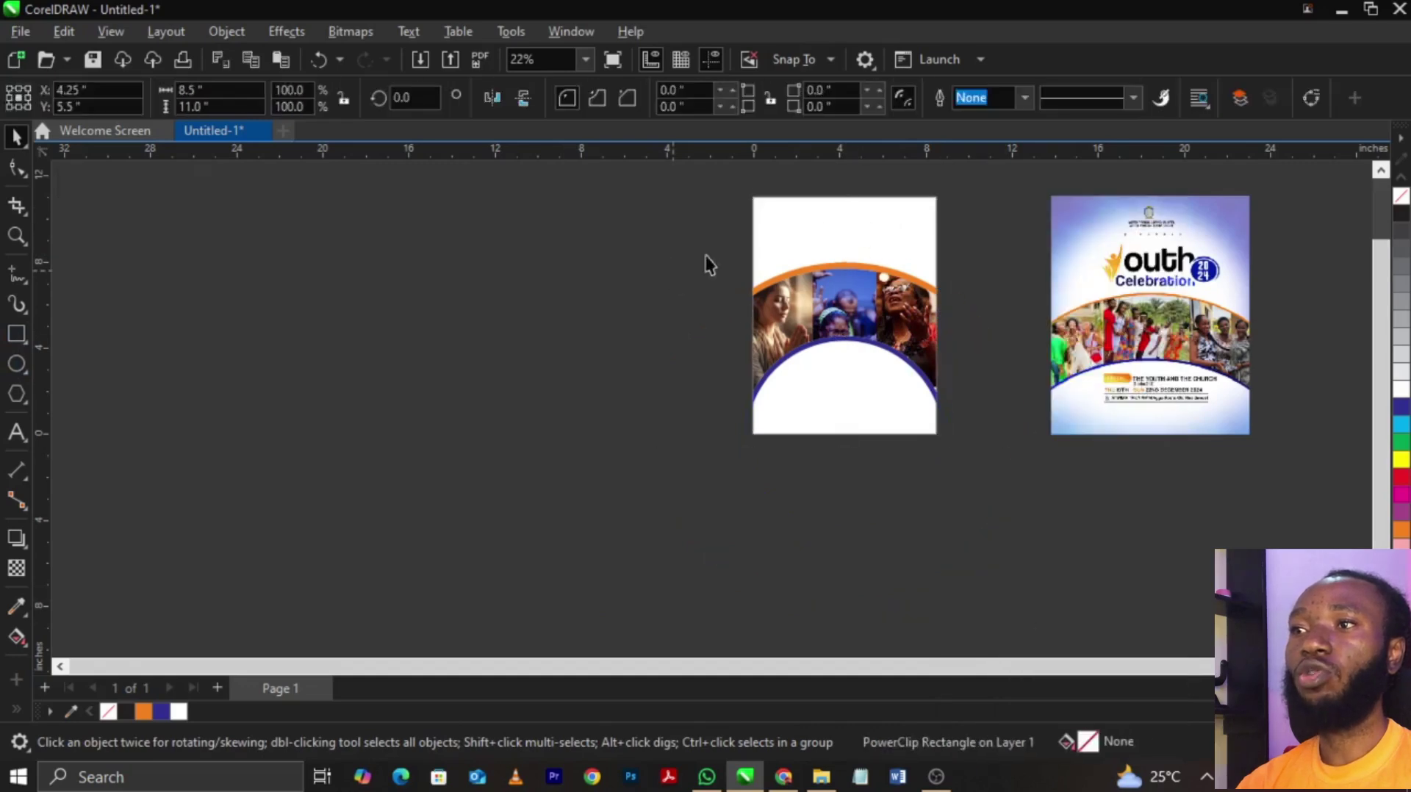
# - Open the page PowerClip to examine how the rings and photo band extend beyond the page, and finish editing
pyautogui.press('z')
pyautogui.moveTo(729, 177); pyautogui.dragTo(1143, 524)
pyautogui.press('space')
pyautogui.doubleClick(599, 368)
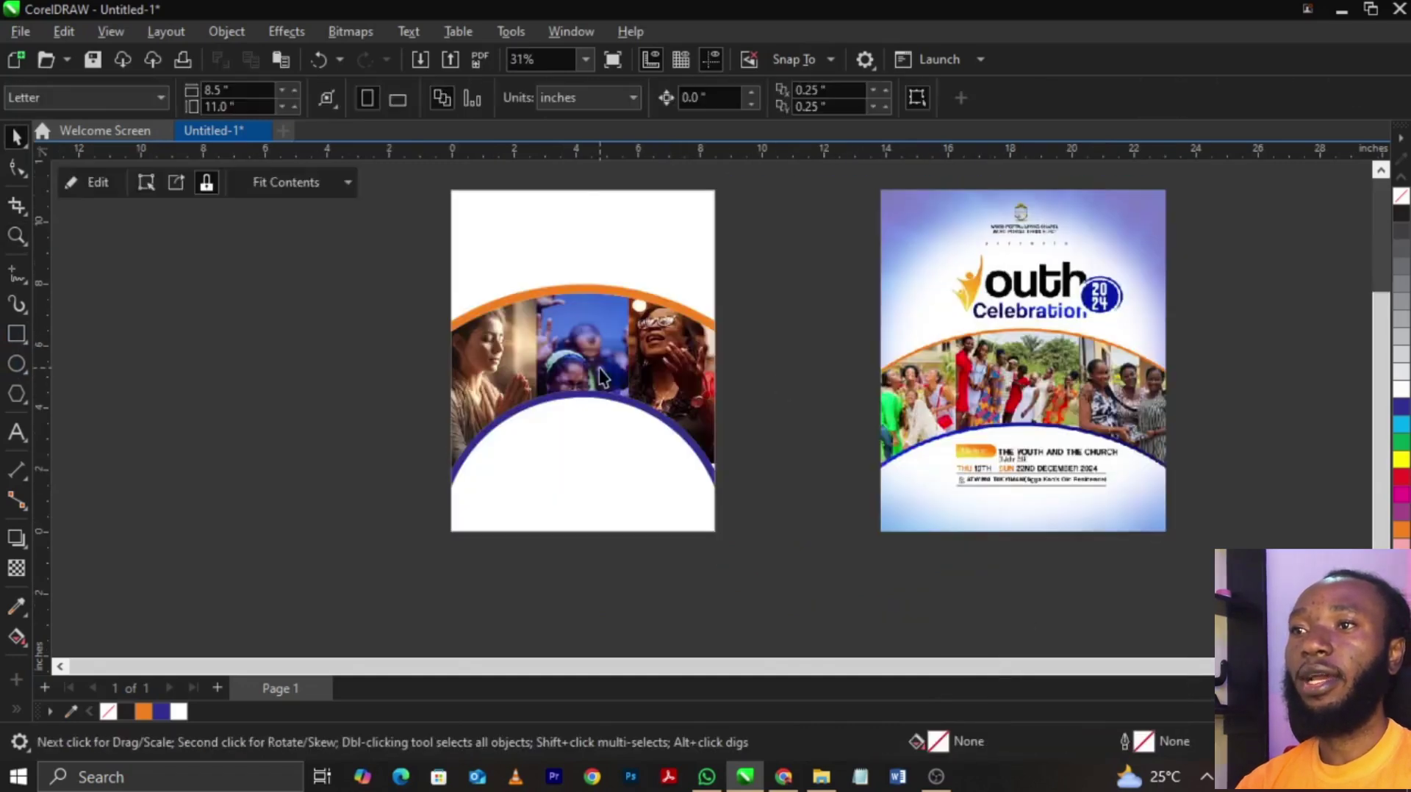
pyautogui.scroll(4, 563, 355)
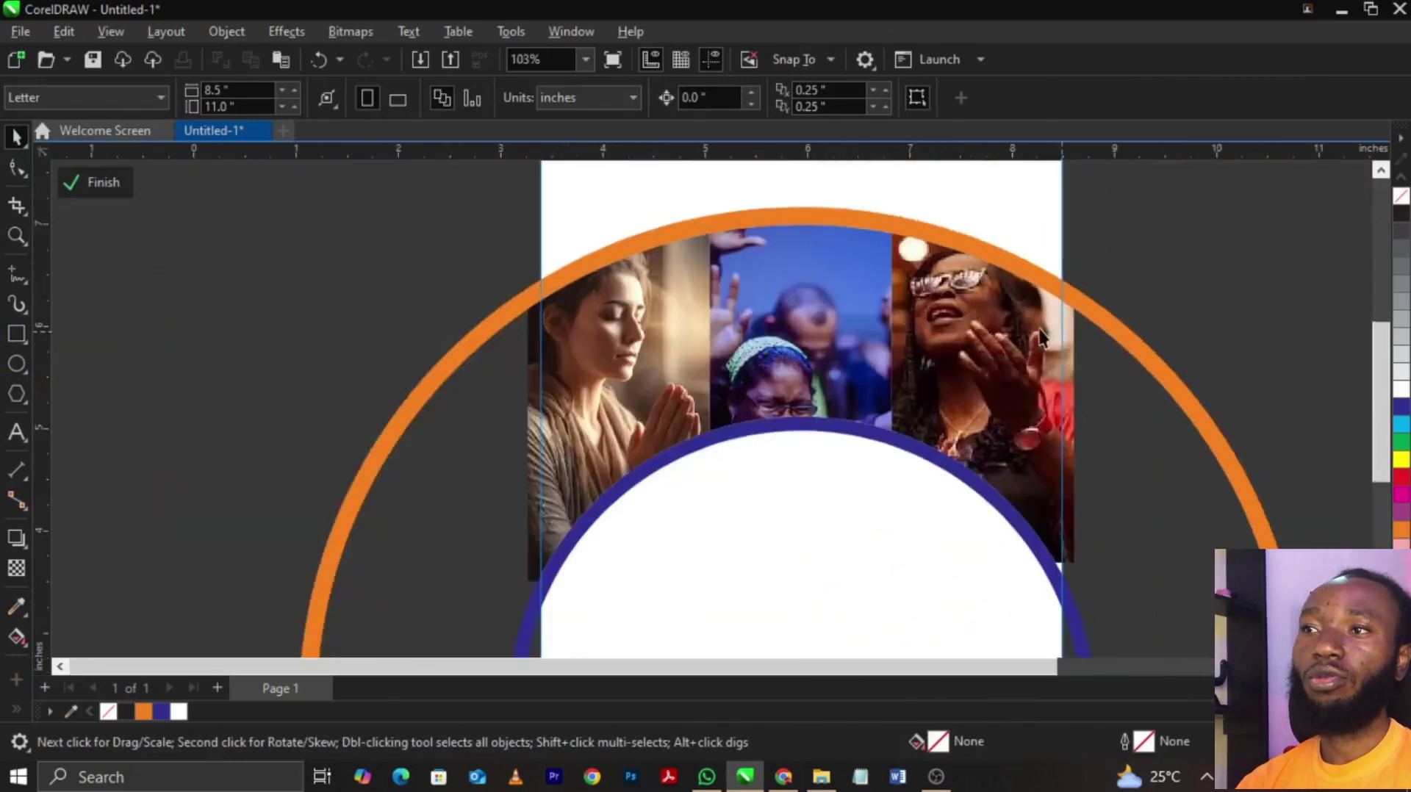
pyautogui.scroll(-4, 853, 324)
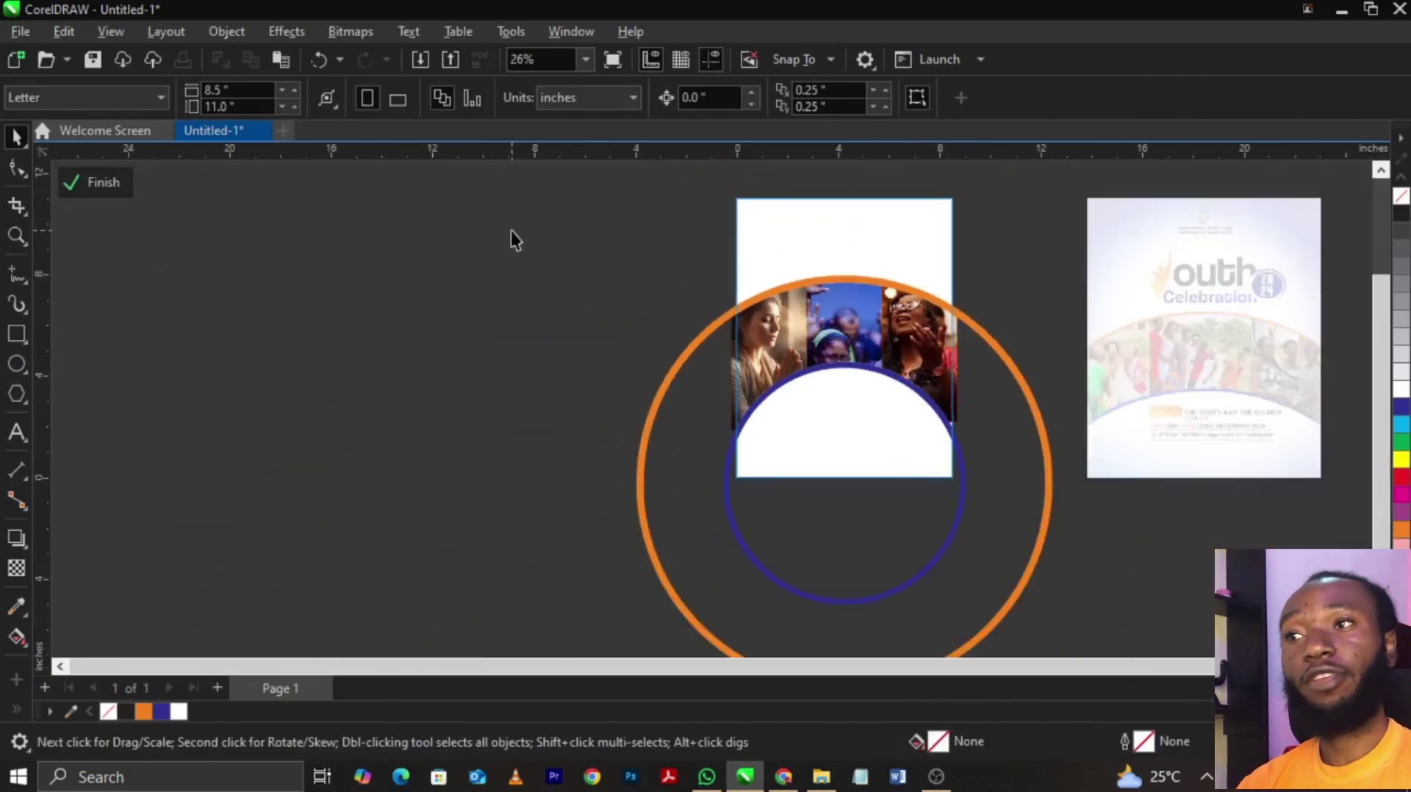
pyautogui.moveTo(511, 229); pyautogui.dragTo(1150, 684)
pyautogui.keyDown('ctrl'); pyautogui.click(1130, 569); pyautogui.keyUp('ctrl')
pyautogui.scroll(-2, 909, 475)
pyautogui.scroll(2, 902, 368)
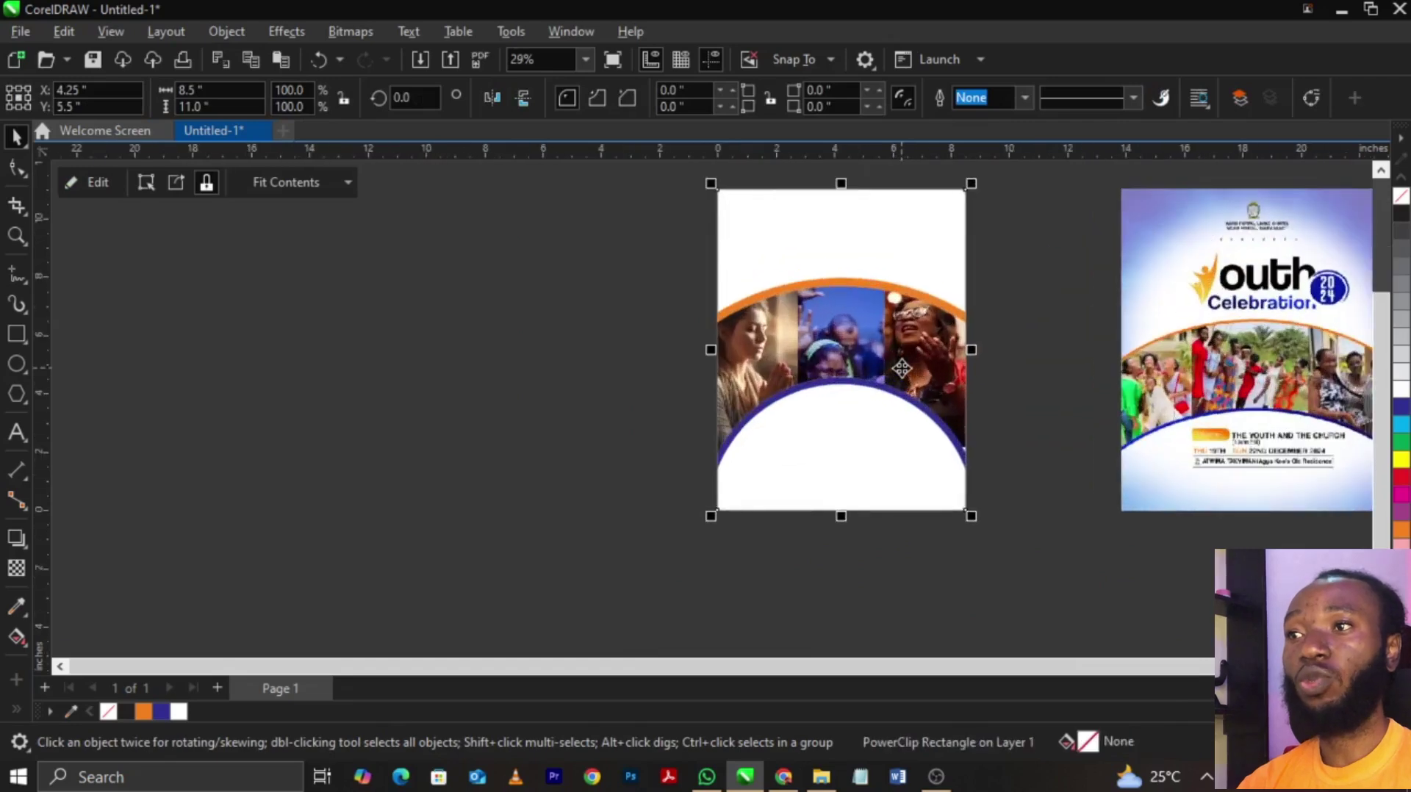
# - Apply an elliptical fountain fill to the page-sized rectangle, centred on the photo band and widened into a circle
pyautogui.scroll(1, 821, 310)
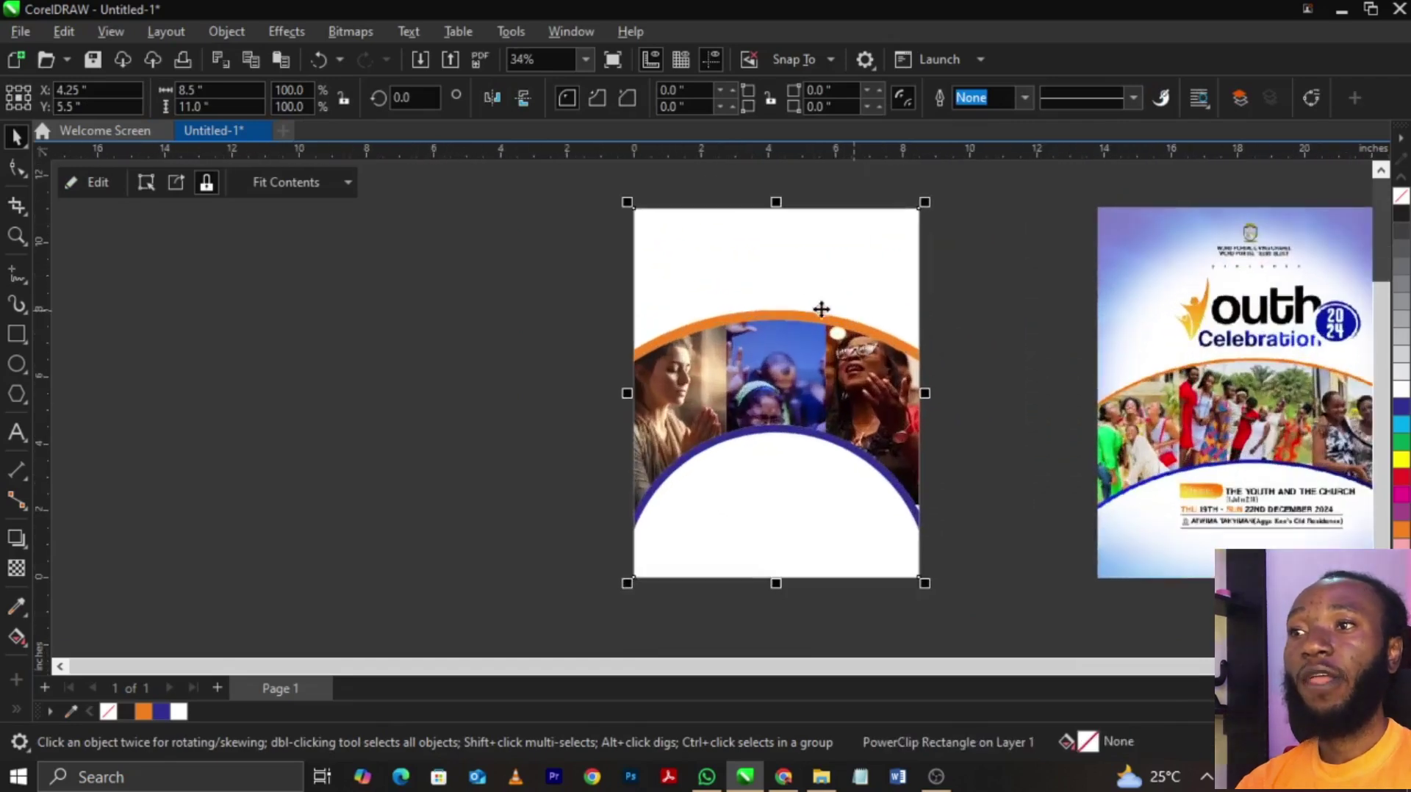
pyautogui.click(18, 639)
pyautogui.moveTo(787, 224); pyautogui.dragTo(788, 577)
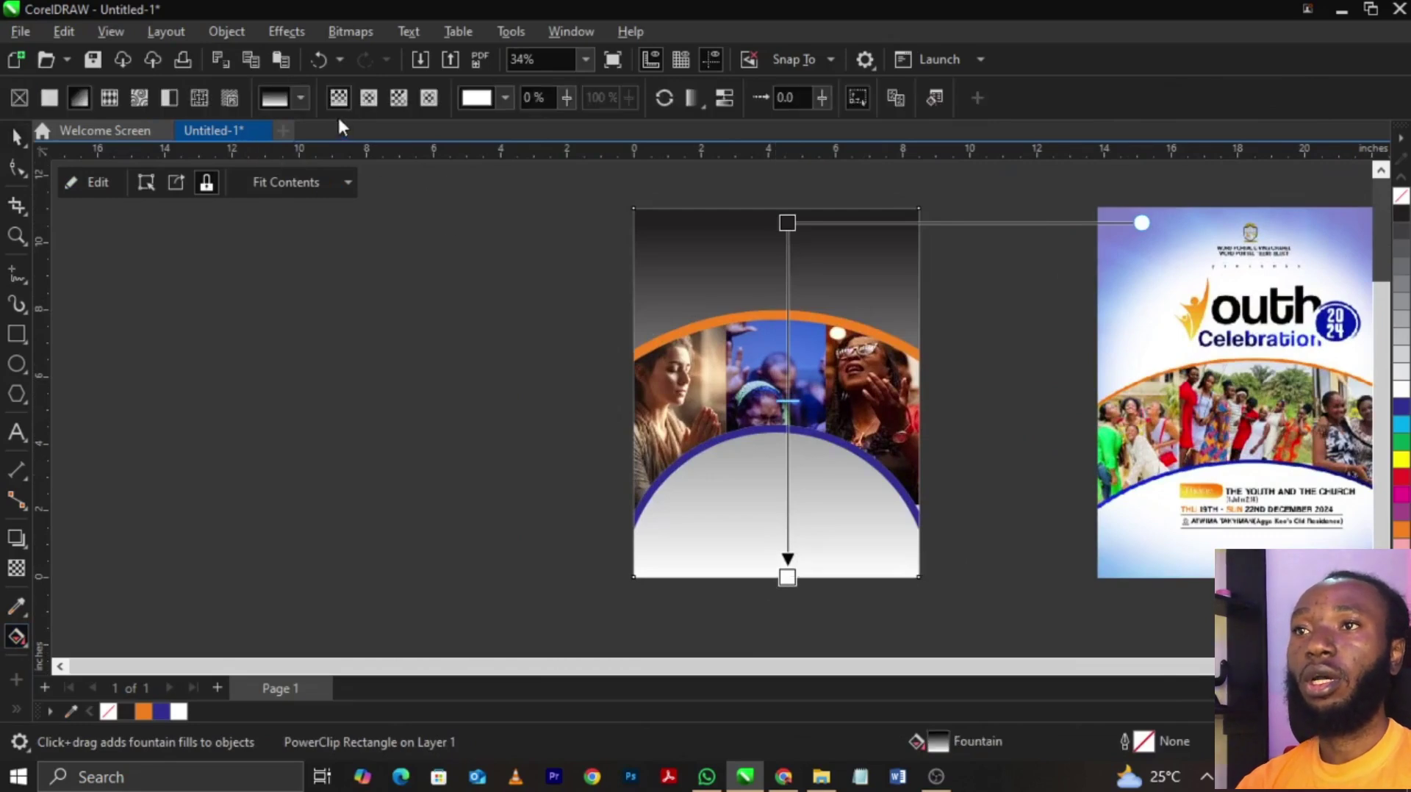
pyautogui.click(369, 98)
pyautogui.moveTo(924, 401); pyautogui.dragTo(957, 400)
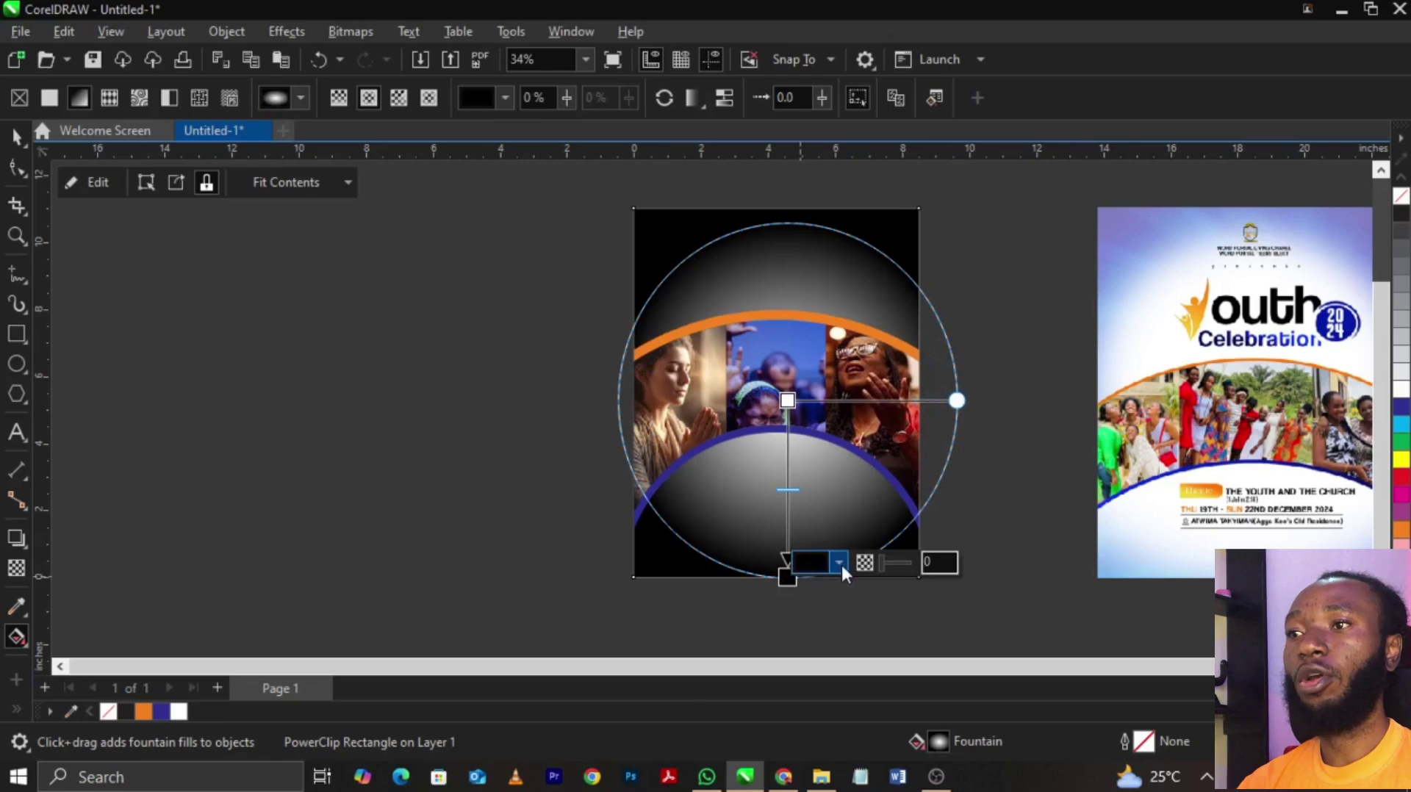
# - Set the gradient's outer colour to the lavender-blue sampled from the sample flyer's upper background
pyautogui.click(839, 562)
pyautogui.click(992, 522)
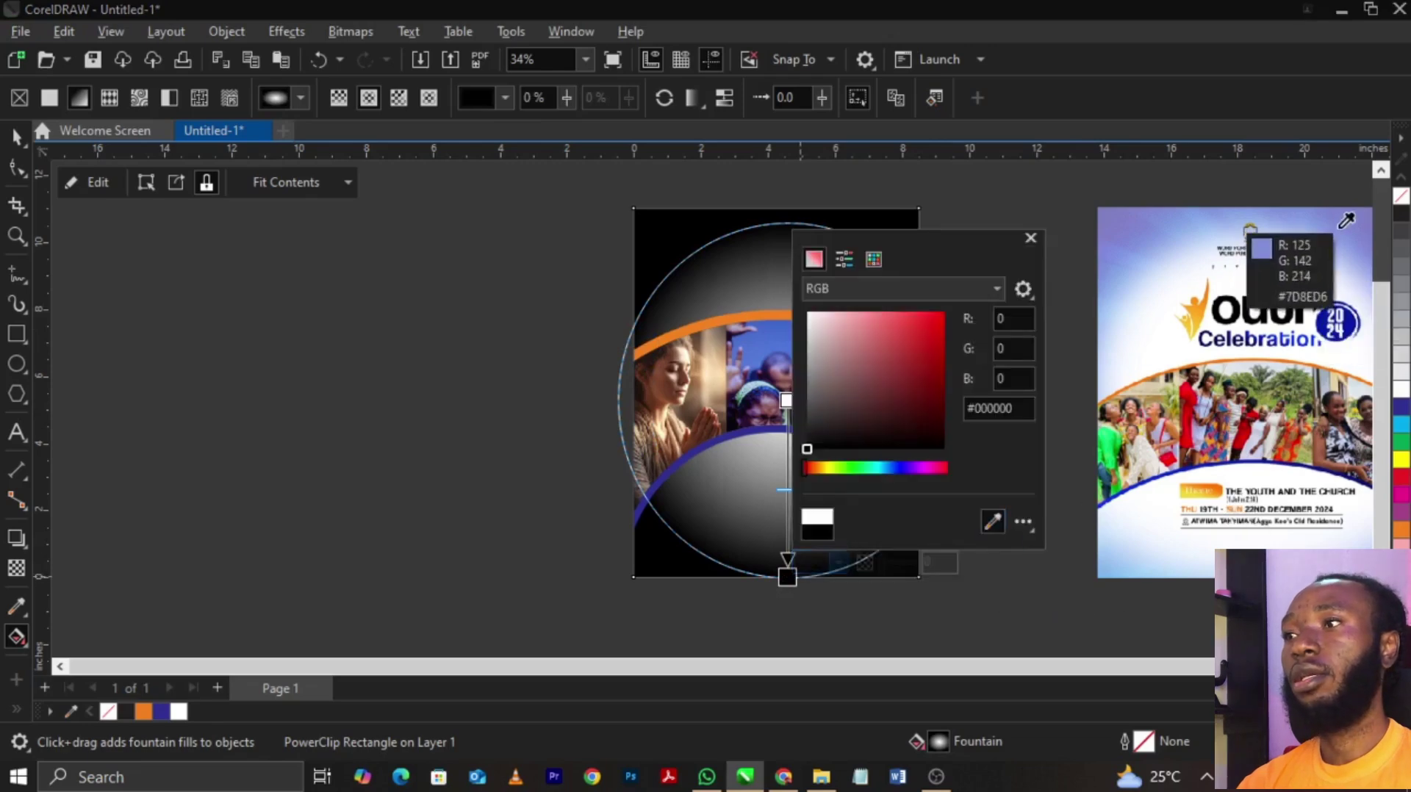
pyautogui.click(1253, 221)
pyautogui.click(786, 401)
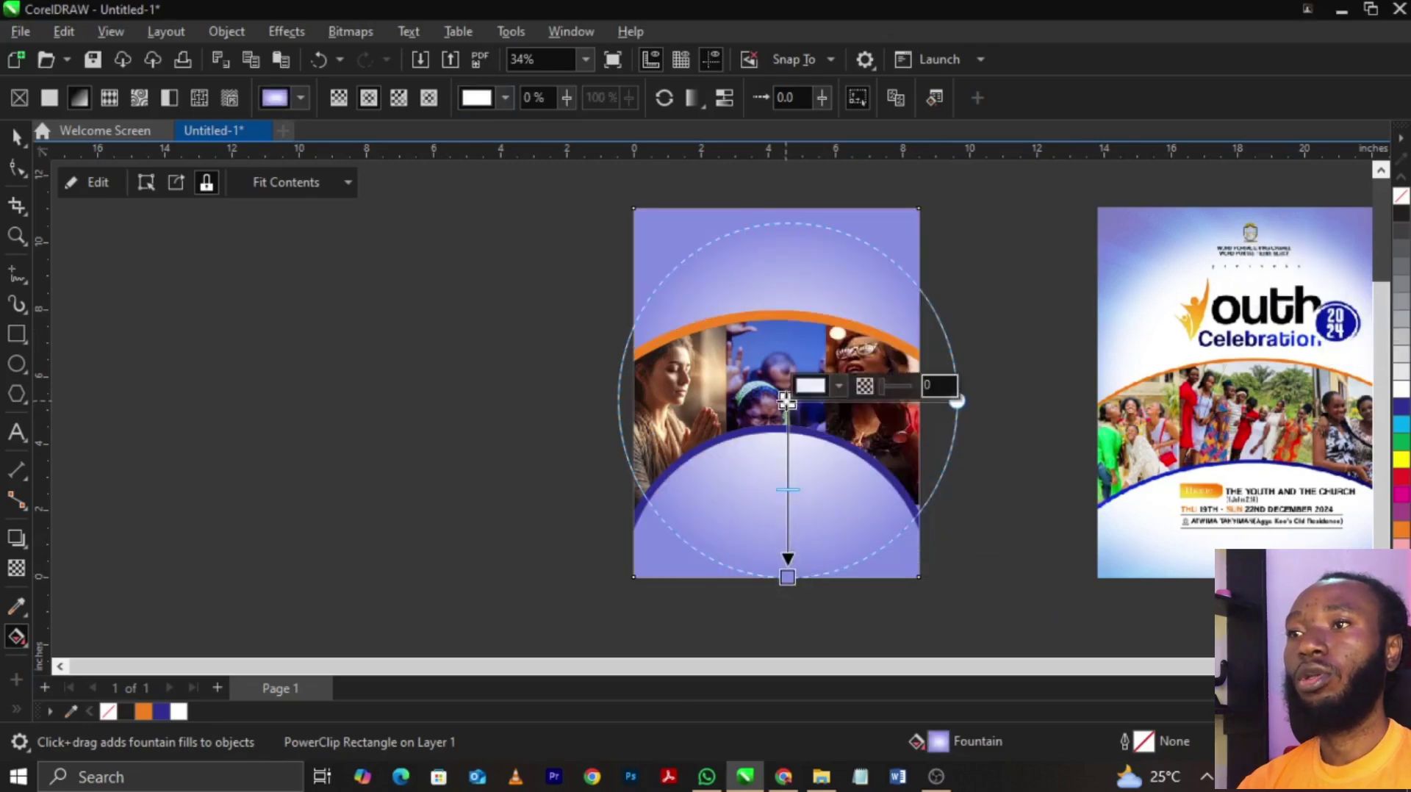
# - Enlarge the circular gradient beyond the page edges, and undo the extra enlargement tried after it
pyautogui.moveTo(787, 579); pyautogui.dragTo(799, 666)
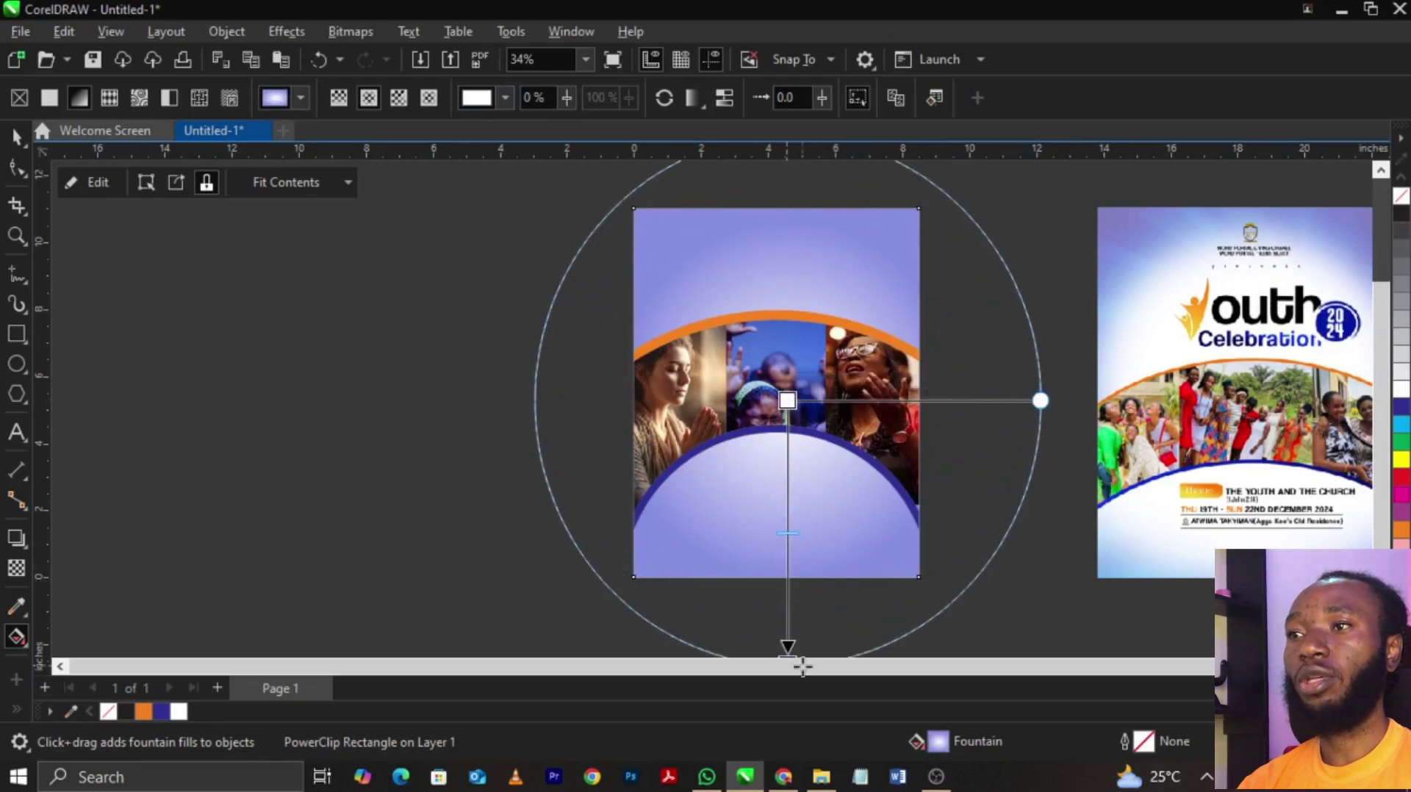
pyautogui.scroll(-1, 795, 538)
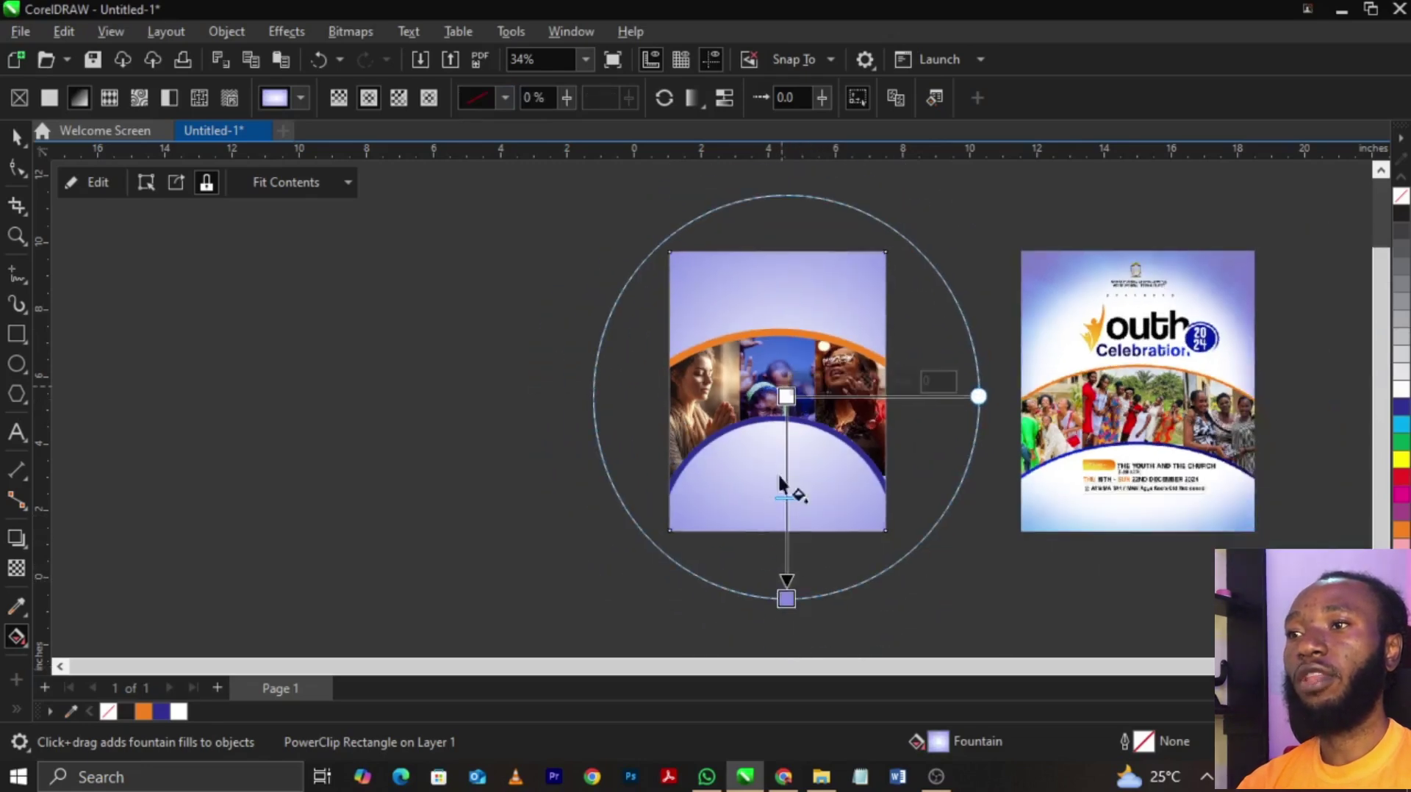
pyautogui.moveTo(788, 592); pyautogui.dragTo(787, 654)
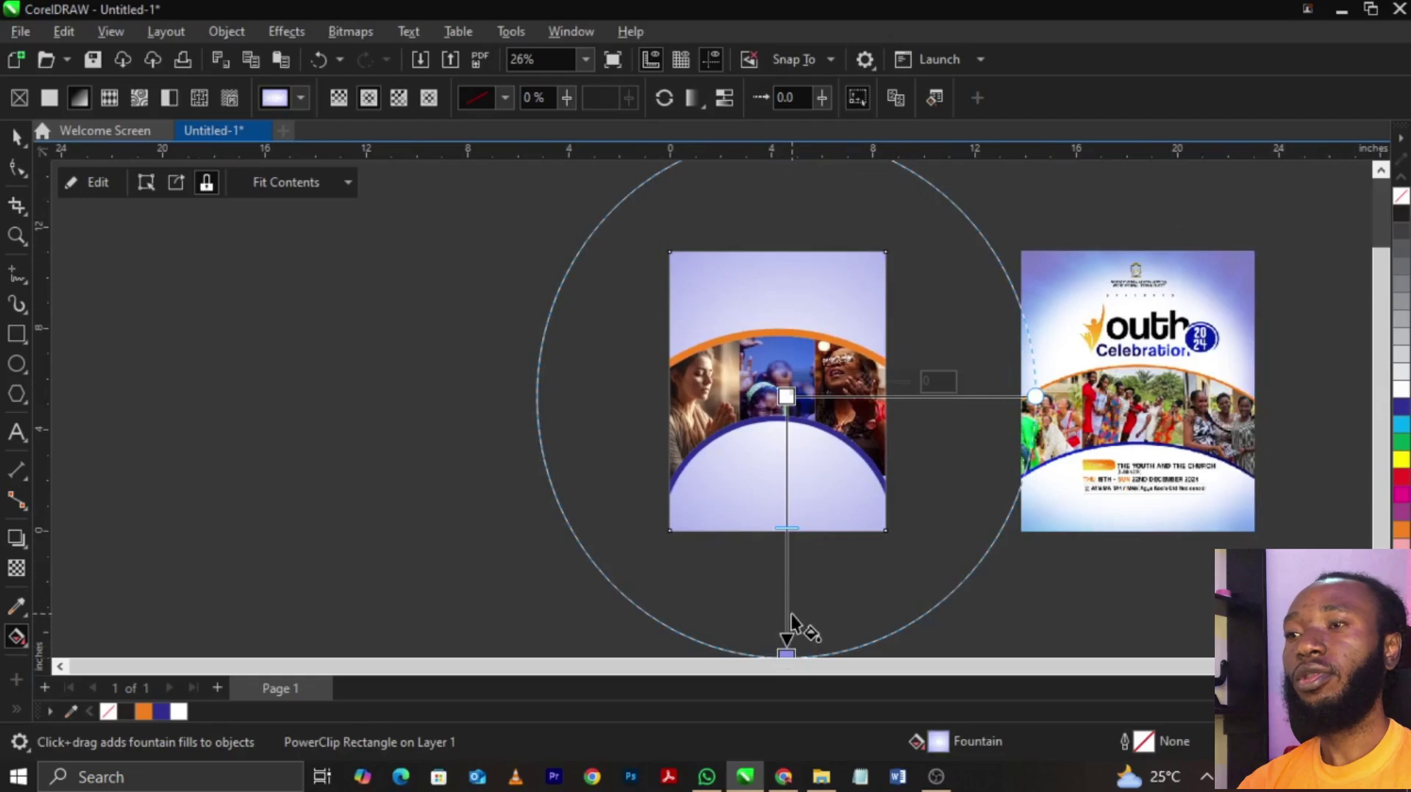
pyautogui.hotkey('ctrl', 'z')
pyautogui.scroll(2, 849, 379)
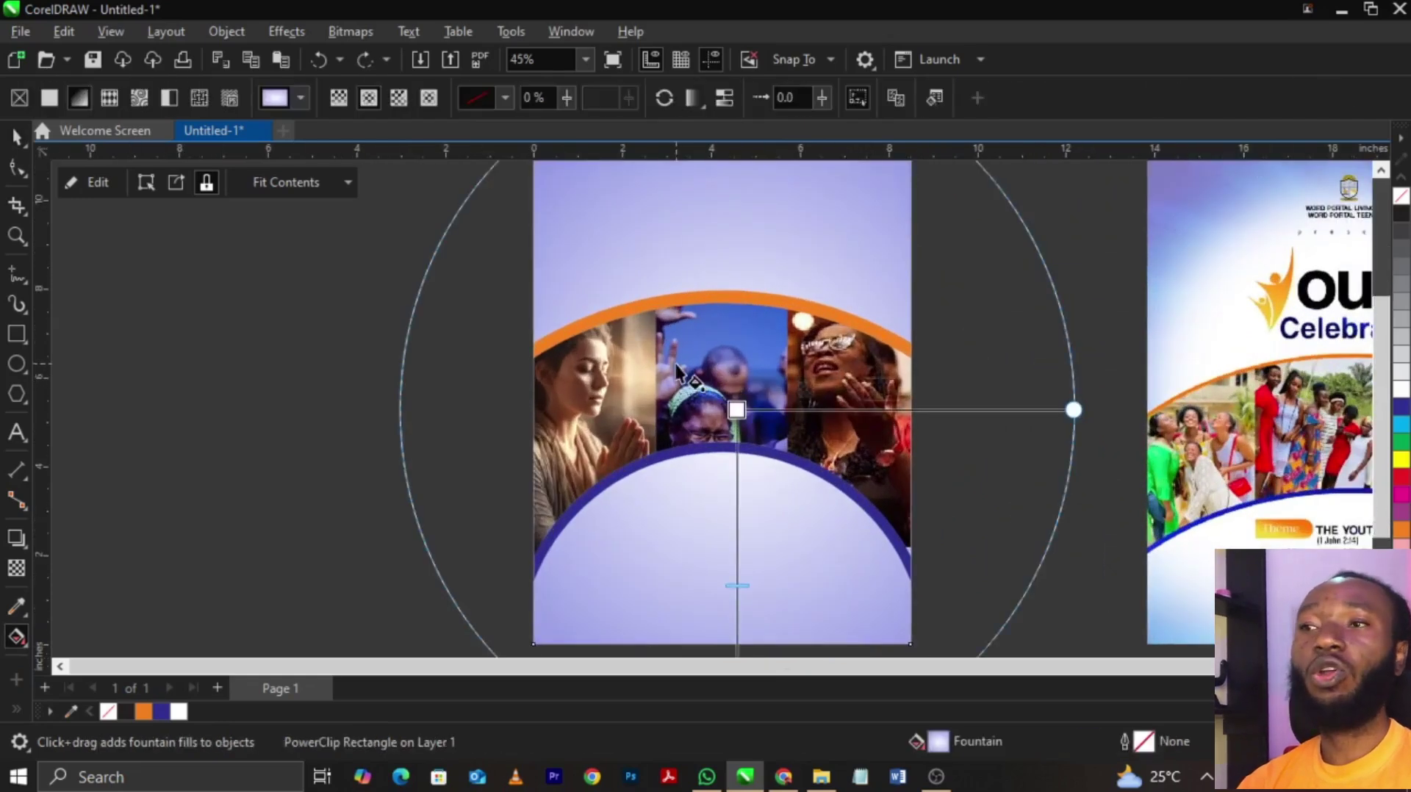
pyautogui.scroll(-1, 676, 372)
pyautogui.press('space')
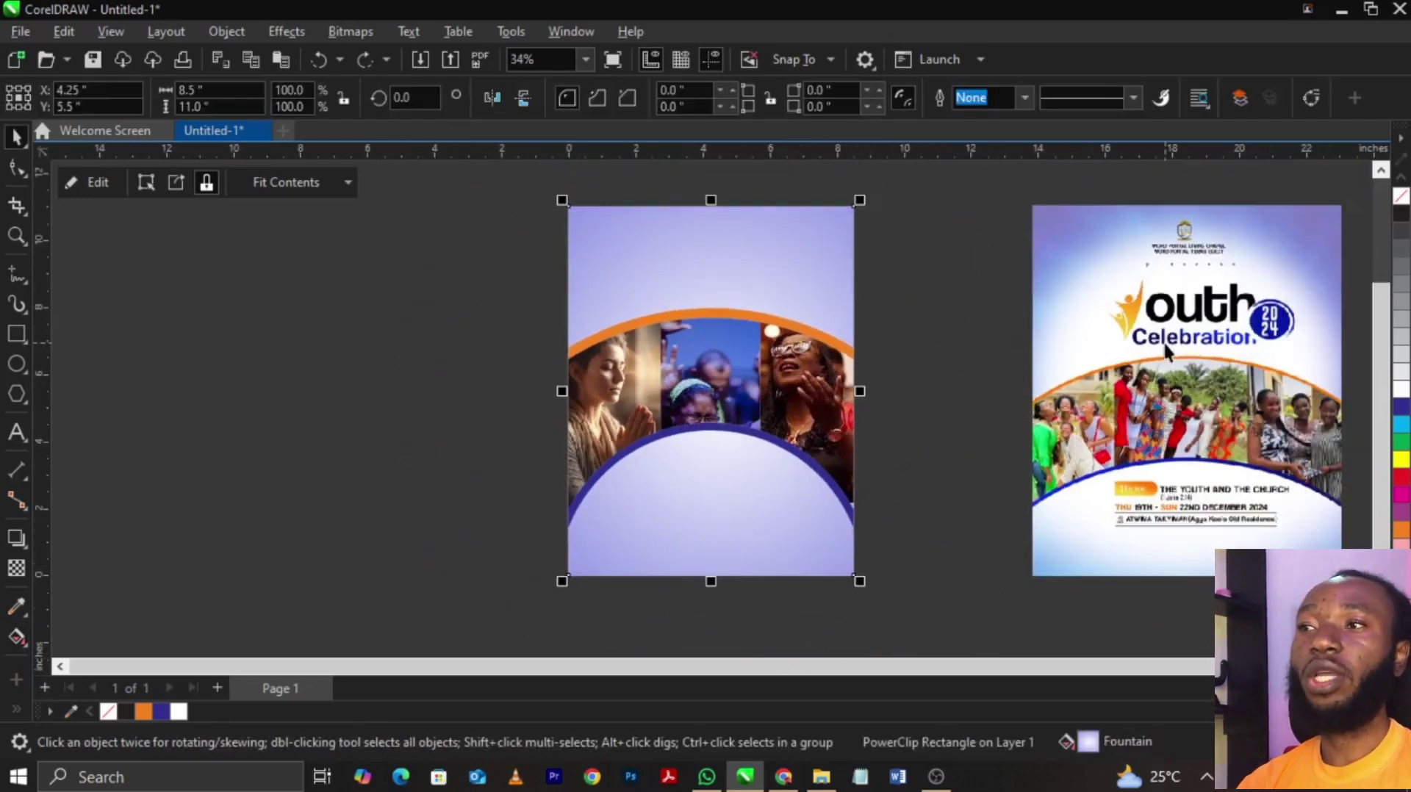
# - Draw a circle about 5.73 inches wide beside the page and fill it with white
pyautogui.click(18, 364)
pyautogui.moveTo(293, 322)
pyautogui.mouseDown()
pyautogui.moveTo(451, 488)
pyautogui.moveTo(473, 488)
pyautogui.mouseUp()
pyautogui.press('space')
pyautogui.click(1401, 388)
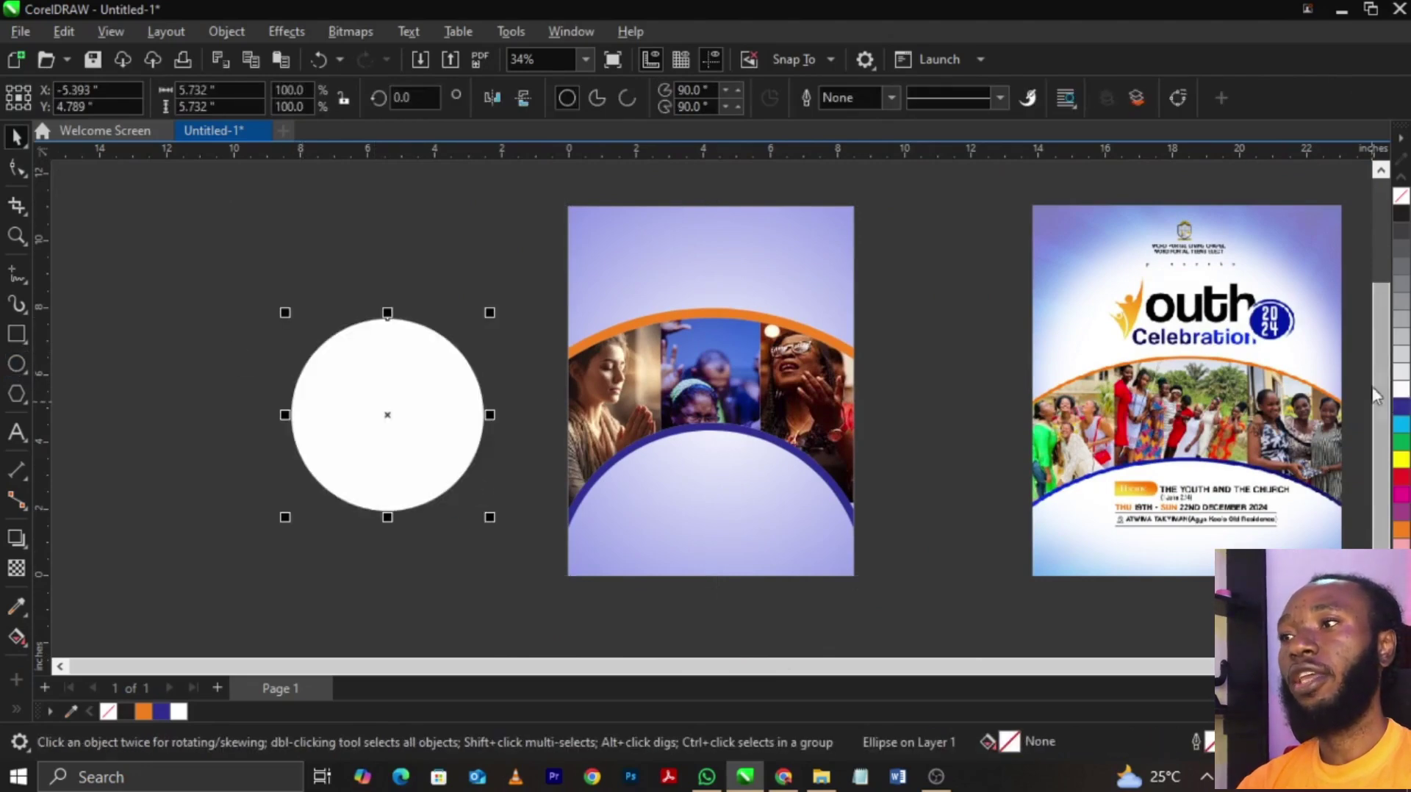
# - Apply a Gaussian Blur with a radius of 157.0 pixels to the white circle
pyautogui.click(292, 32)
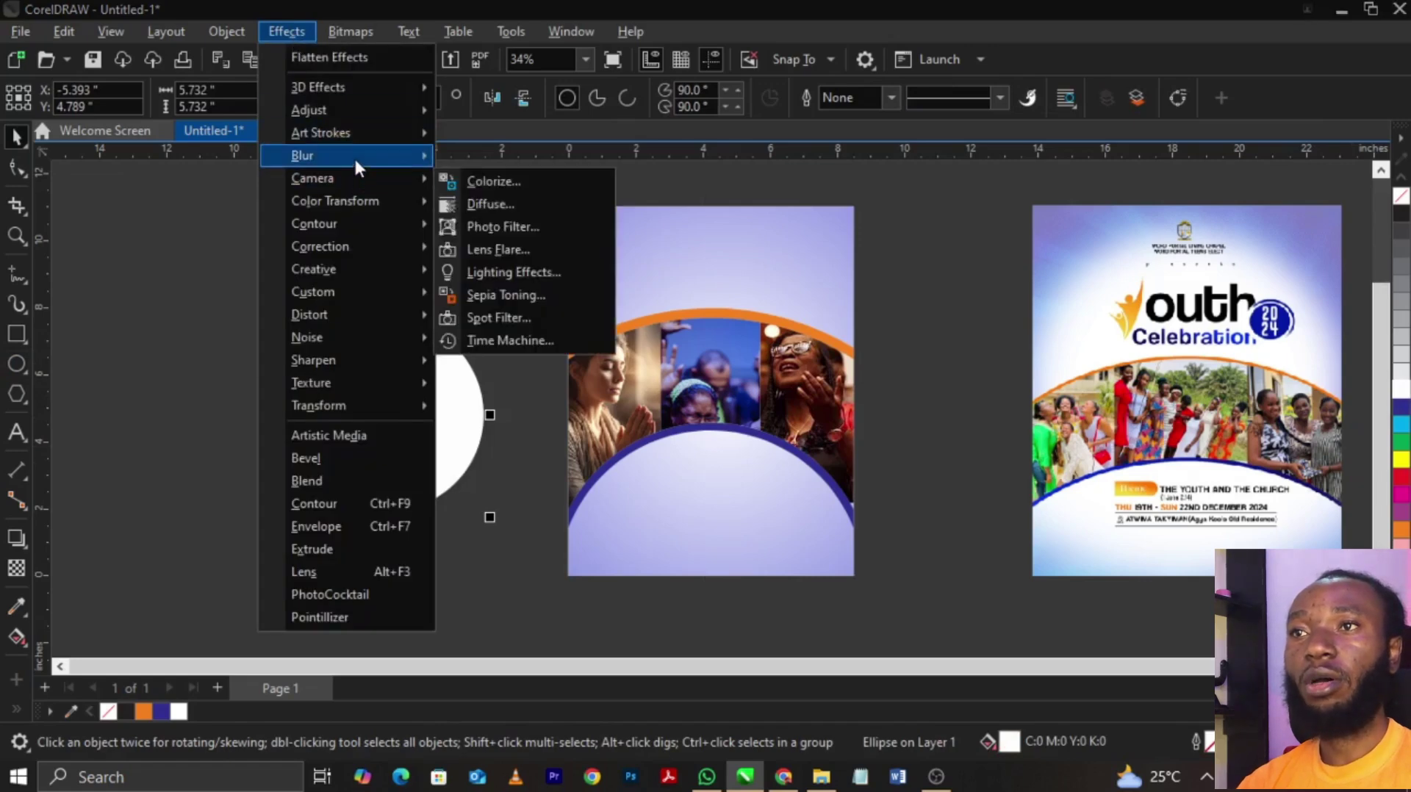
pyautogui.click(513, 243)
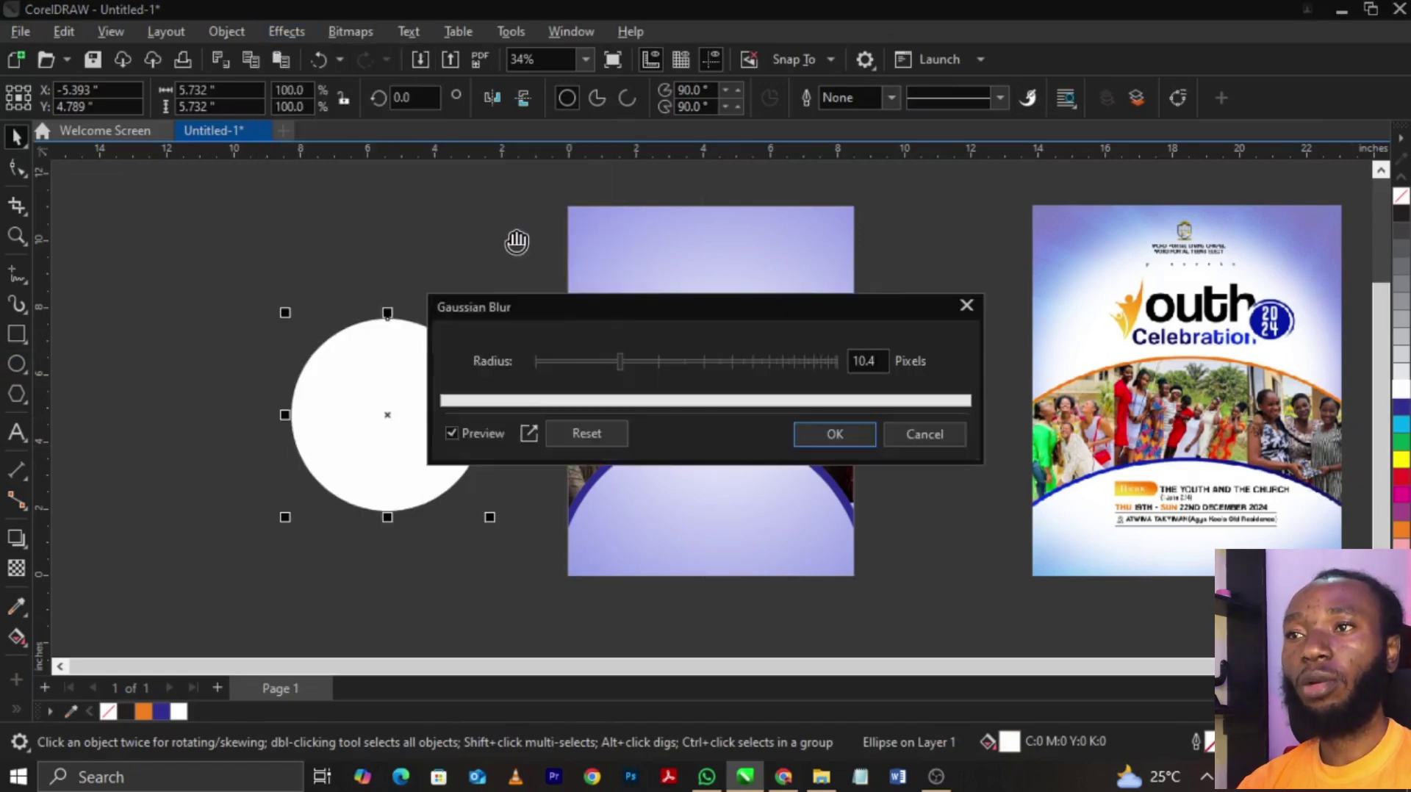
pyautogui.click(732, 363)
pyautogui.moveTo(732, 363); pyautogui.dragTo(763, 362)
pyautogui.click(780, 366)
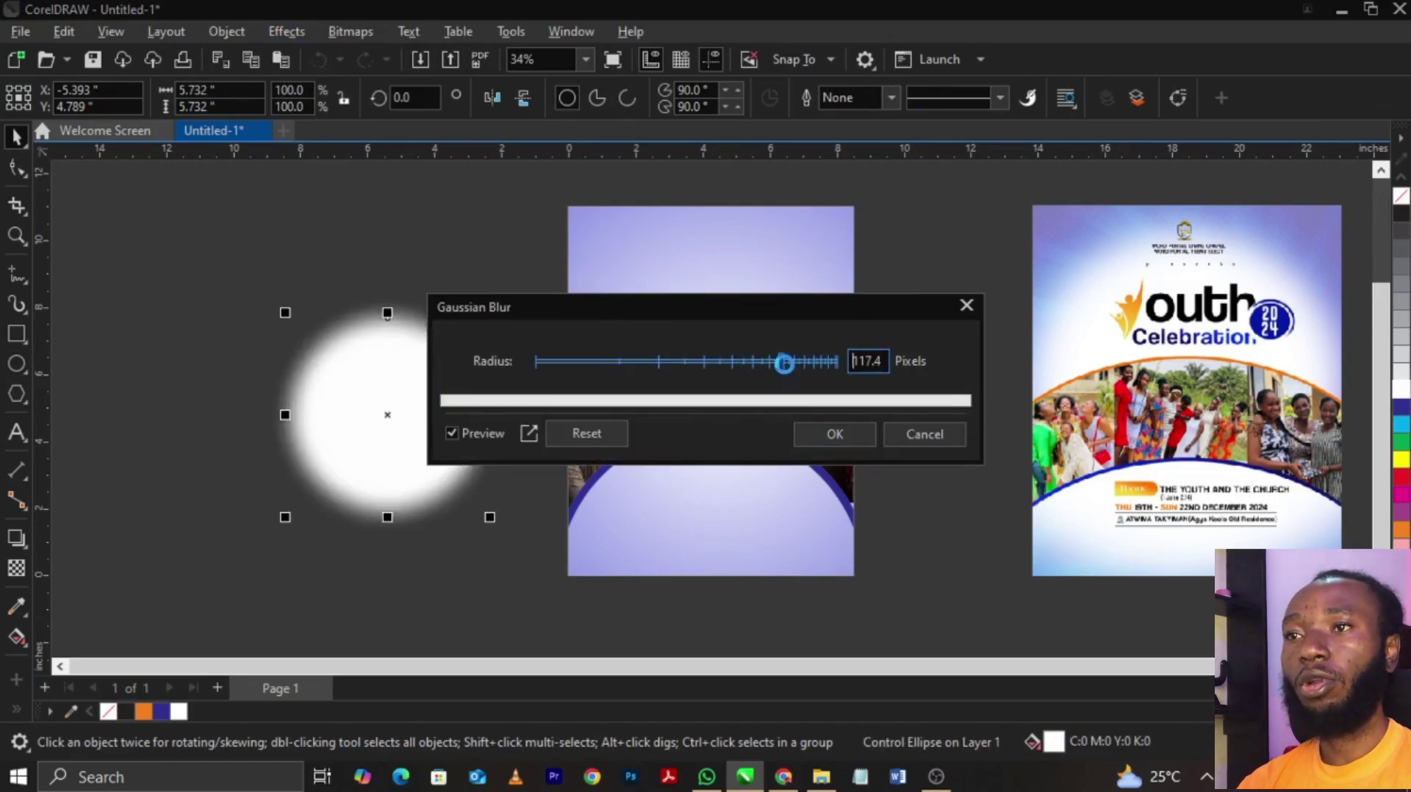
pyautogui.click(799, 362)
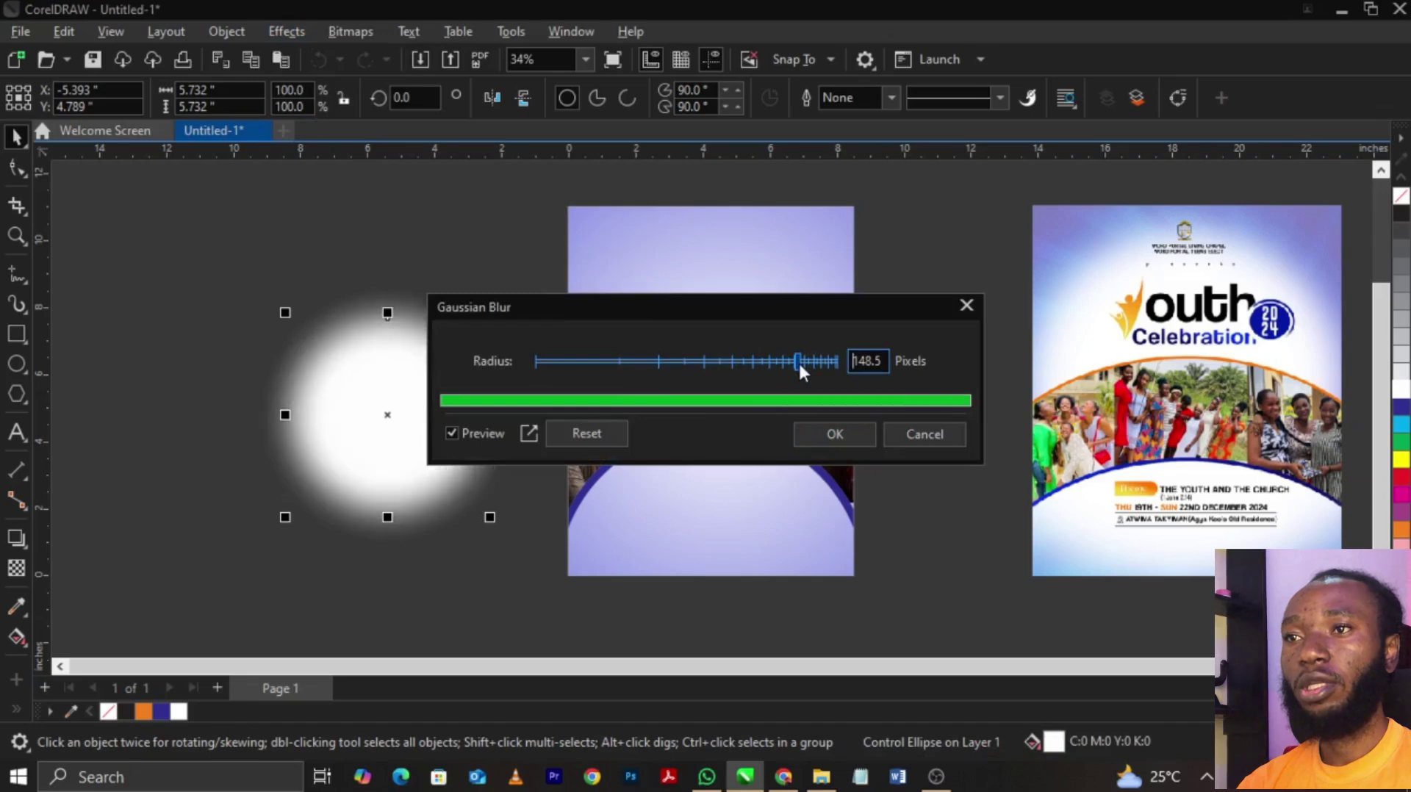
pyautogui.moveTo(798, 360); pyautogui.dragTo(803, 360)
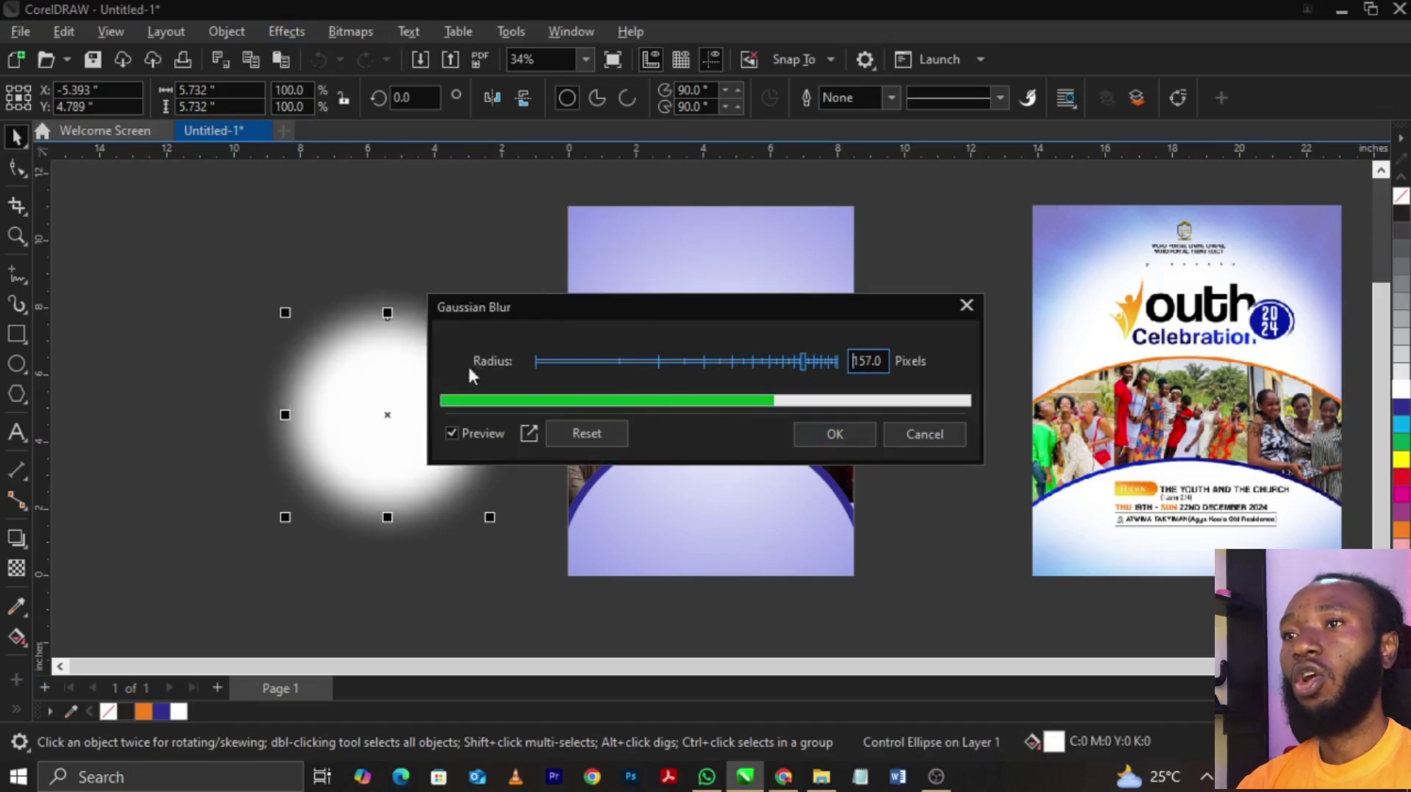
pyautogui.click(838, 436)
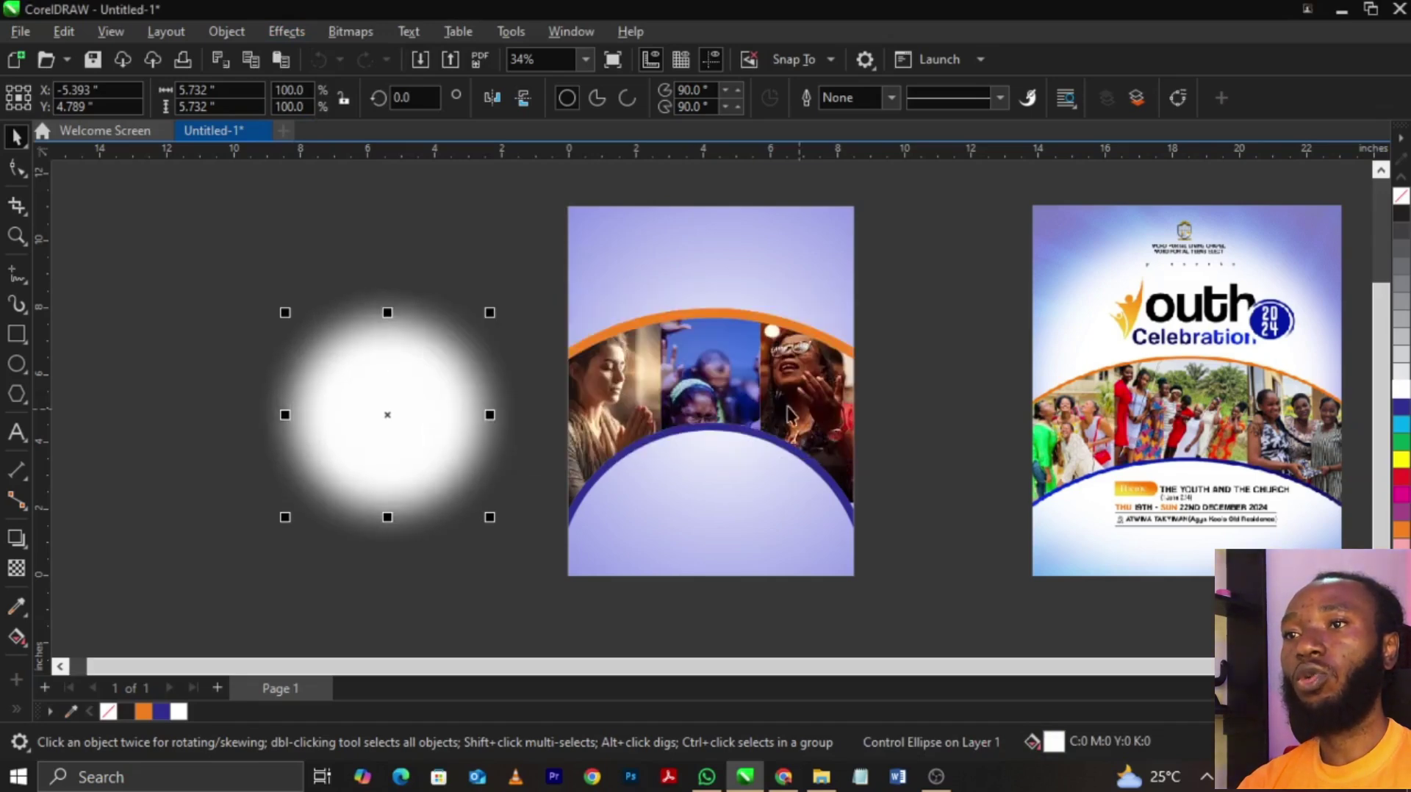
# - Convert the blurred circle to a 300 dpi RGB Color (24-bit) bitmap with anti-aliasing and a transparent background
pyautogui.click(357, 36)
pyautogui.click(375, 57)
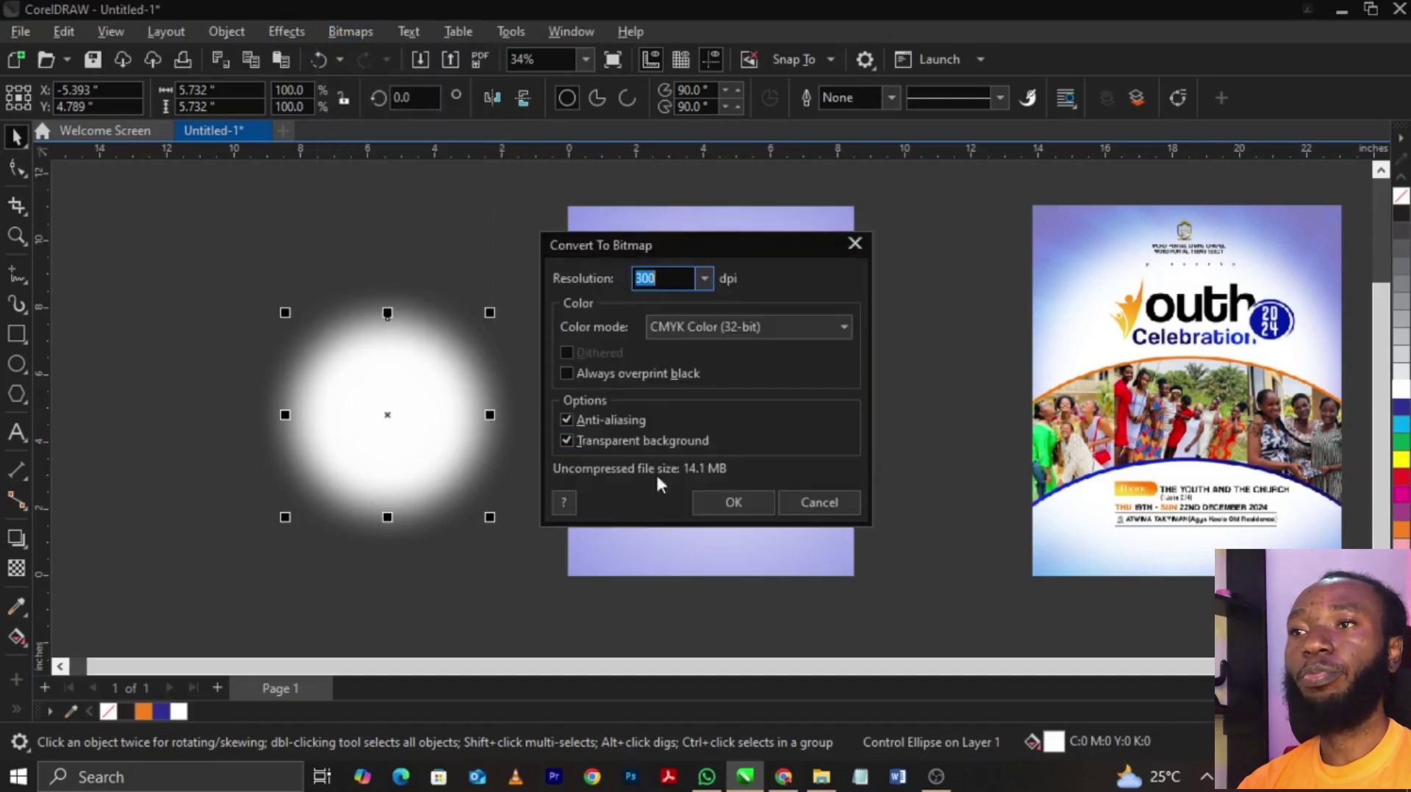
pyautogui.click(708, 333)
pyautogui.click(704, 407)
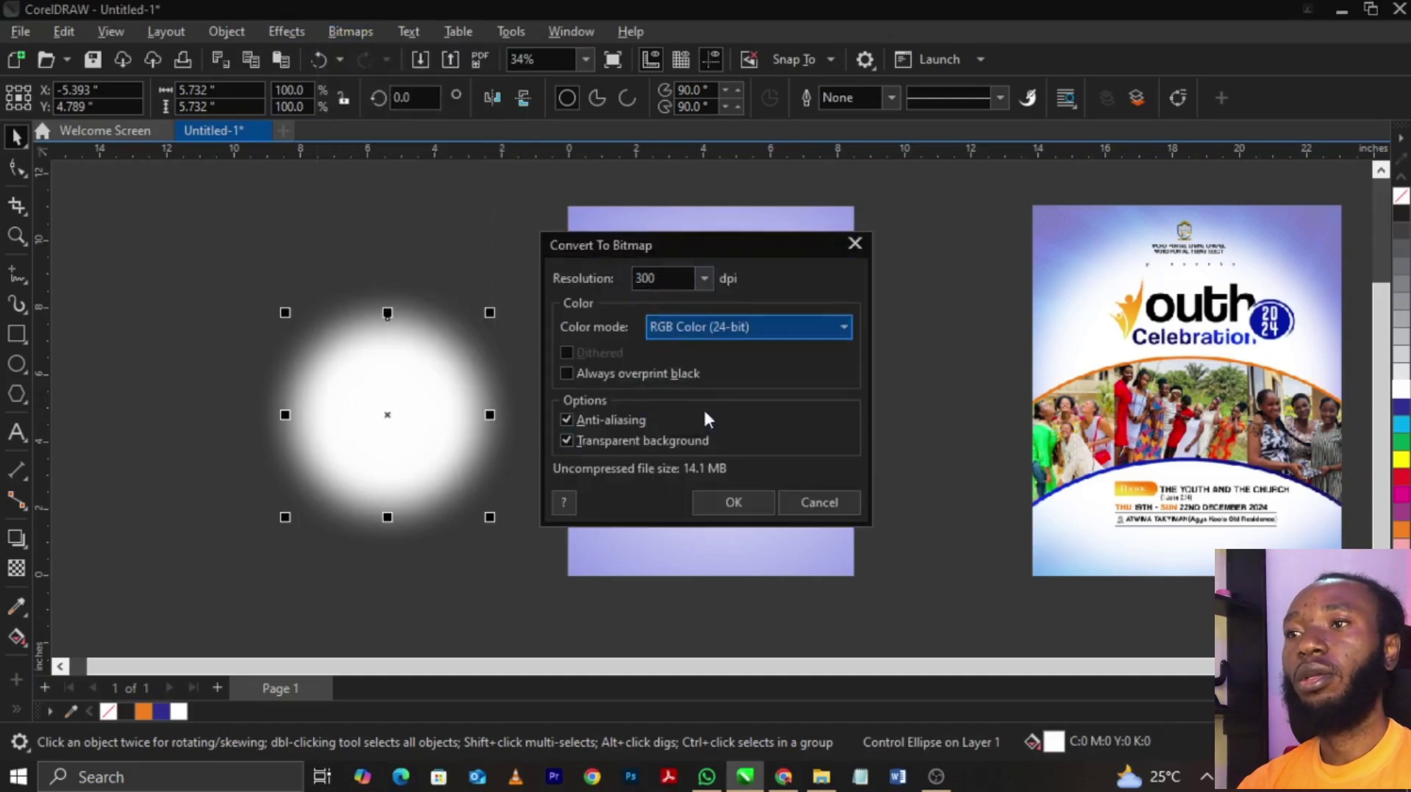
pyautogui.click(732, 506)
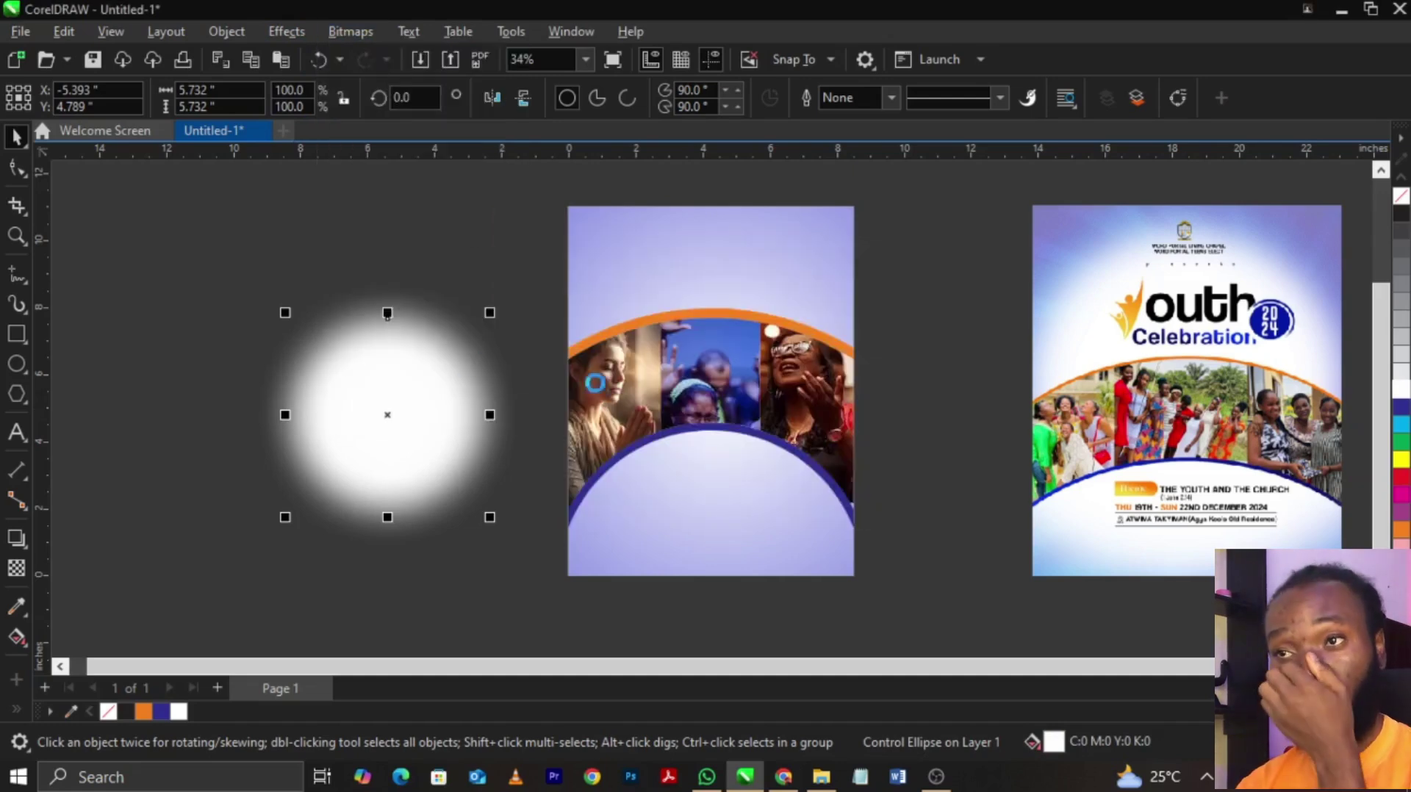
# - Cut the blurred circle bitmap, paste it inside the page PowerClip and move it over the photo band
pyautogui.rightClick(450, 381)
pyautogui.click(552, 445)
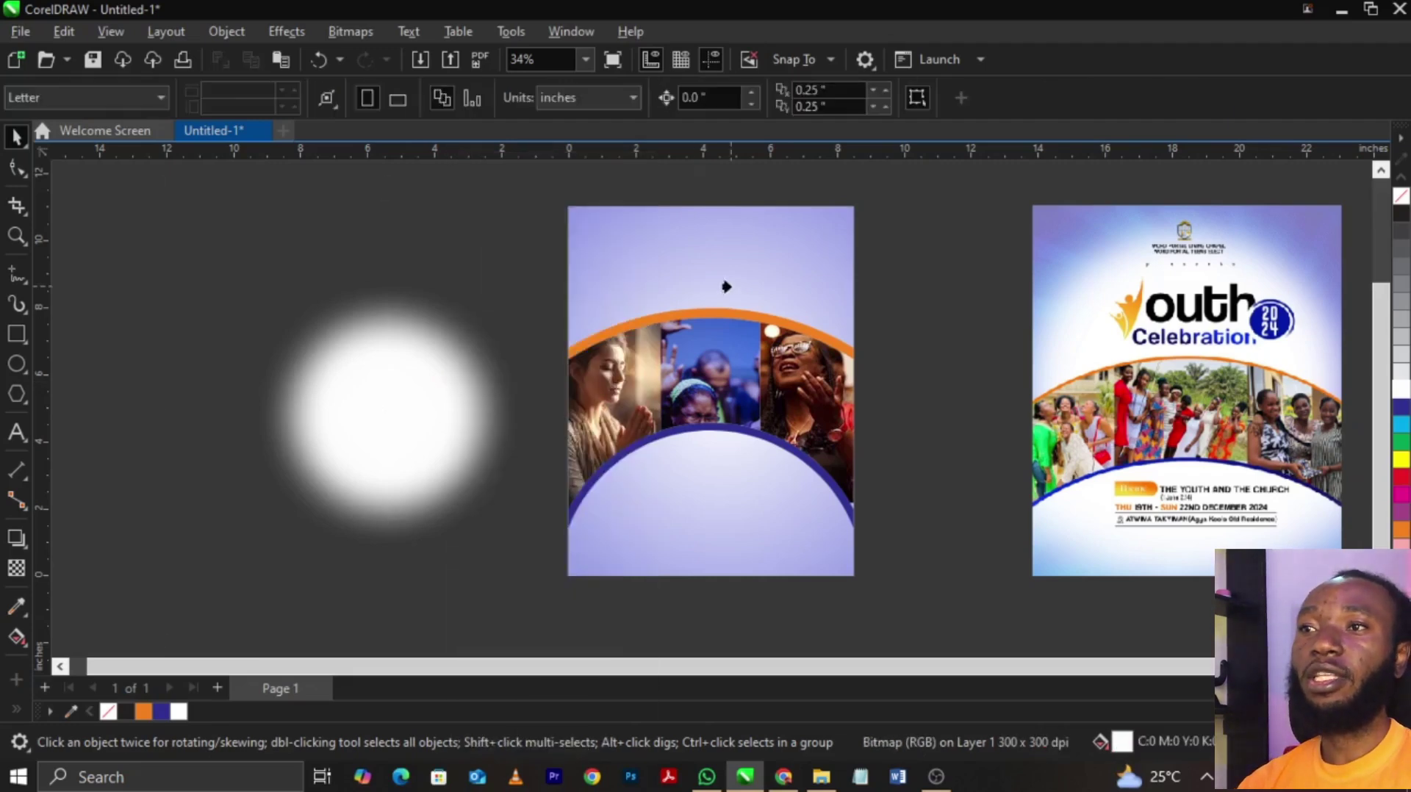
pyautogui.click(730, 282)
pyautogui.rightClick(746, 287)
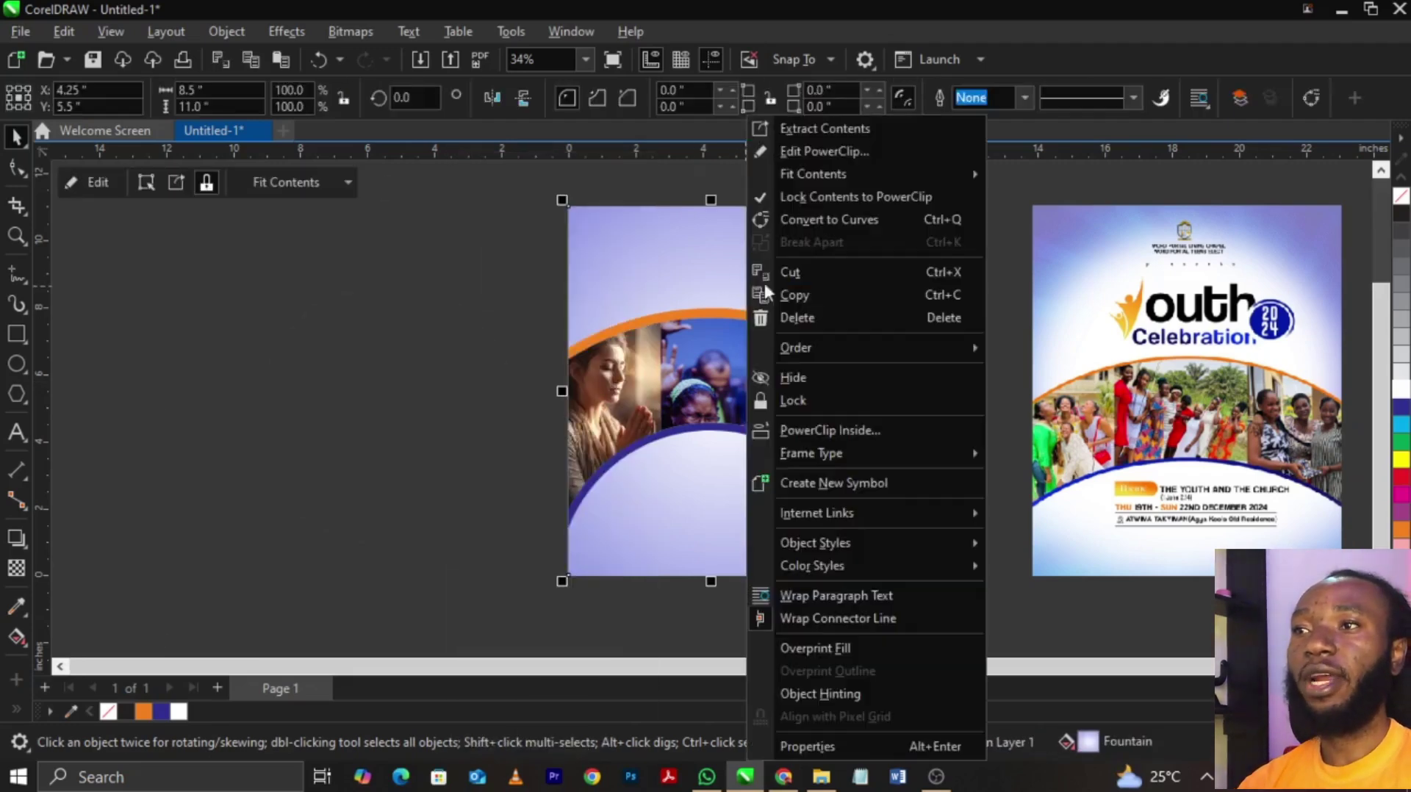
pyautogui.click(810, 153)
pyautogui.moveTo(426, 411); pyautogui.dragTo(754, 411)
# - Enlarge the blurred glow bitmap to about 22.6 inches wide and shift it slightly up and to the left
pyautogui.scroll(-1, 651, 463)
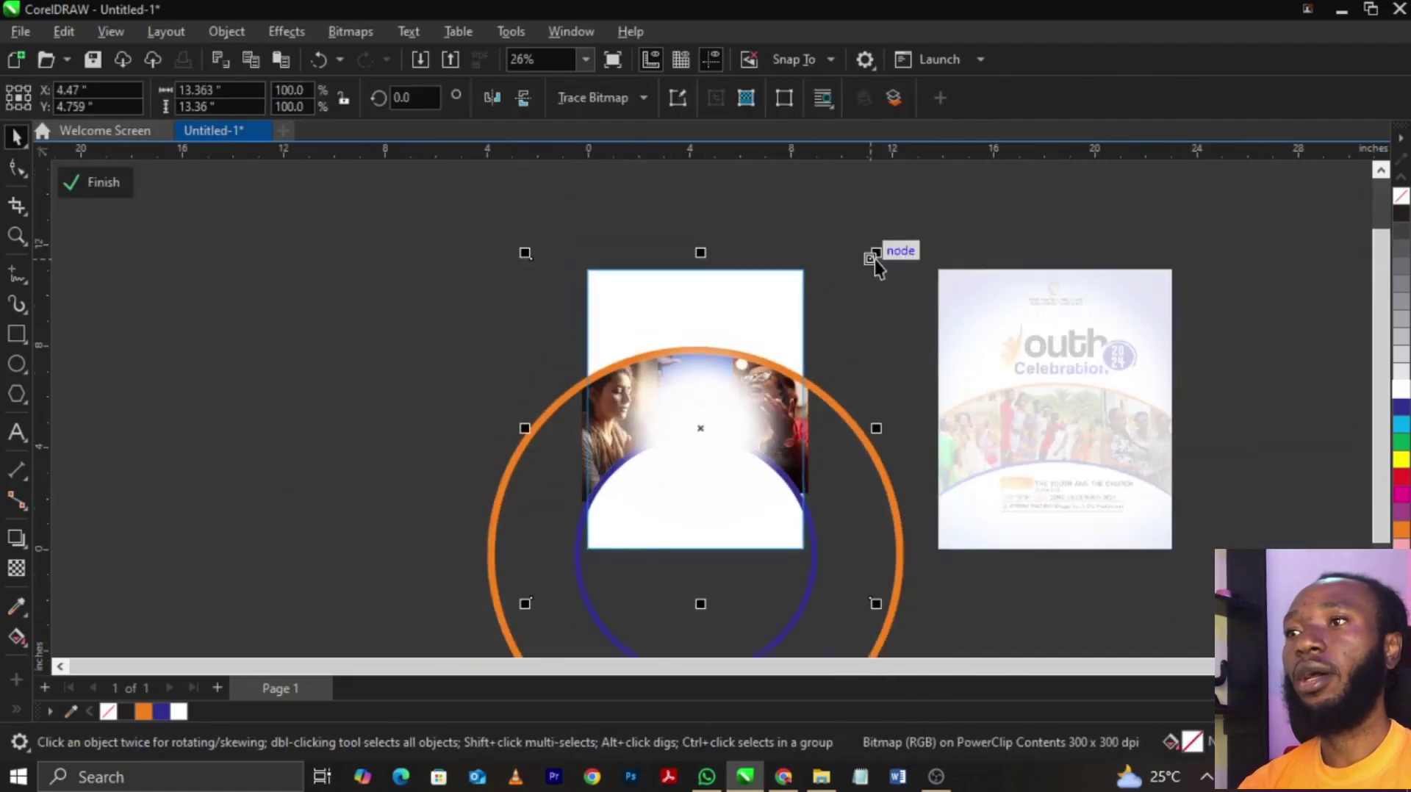
pyautogui.moveTo(874, 254); pyautogui.dragTo(948, 184)
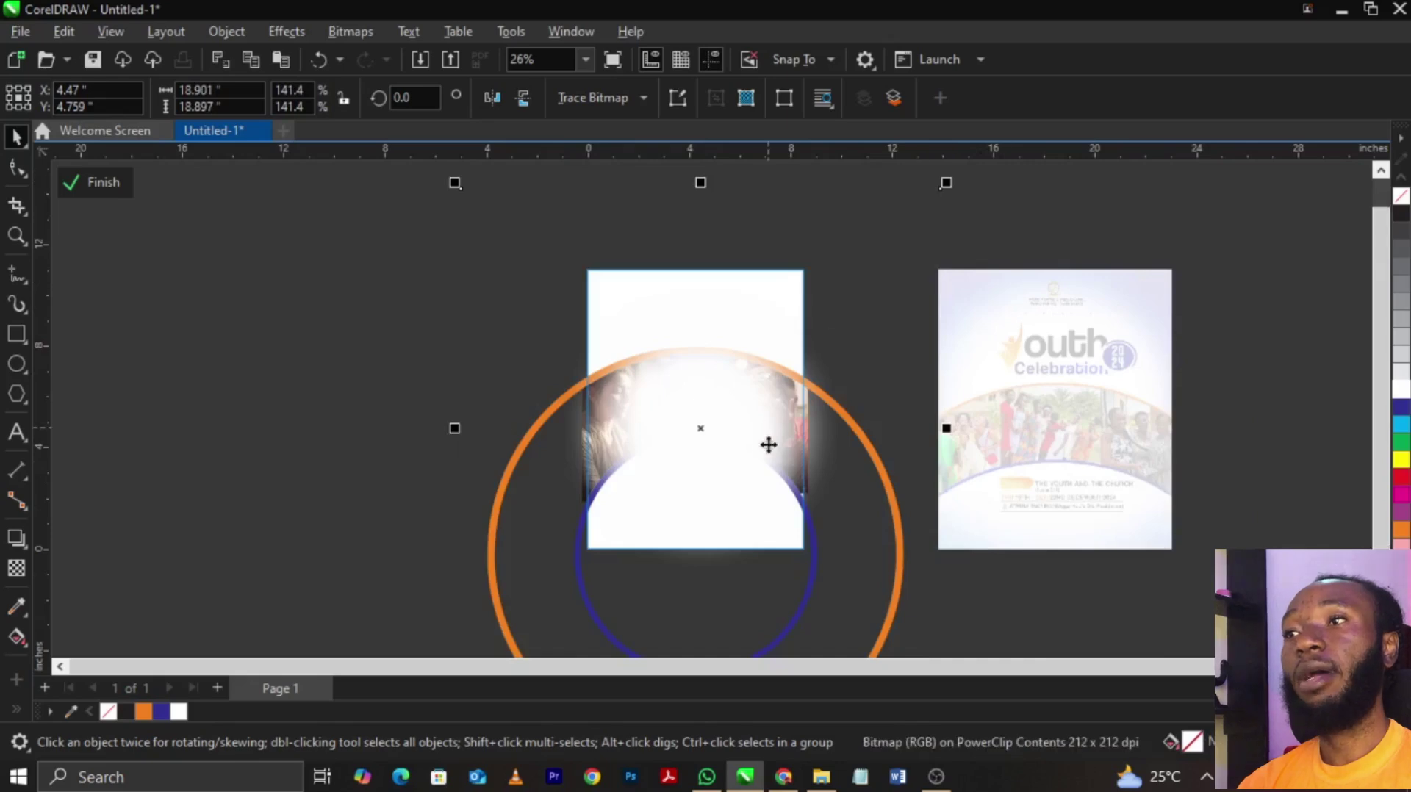
pyautogui.scroll(-2, 779, 434)
pyautogui.scroll(2, 904, 255)
pyautogui.moveTo(877, 286); pyautogui.dragTo(923, 234)
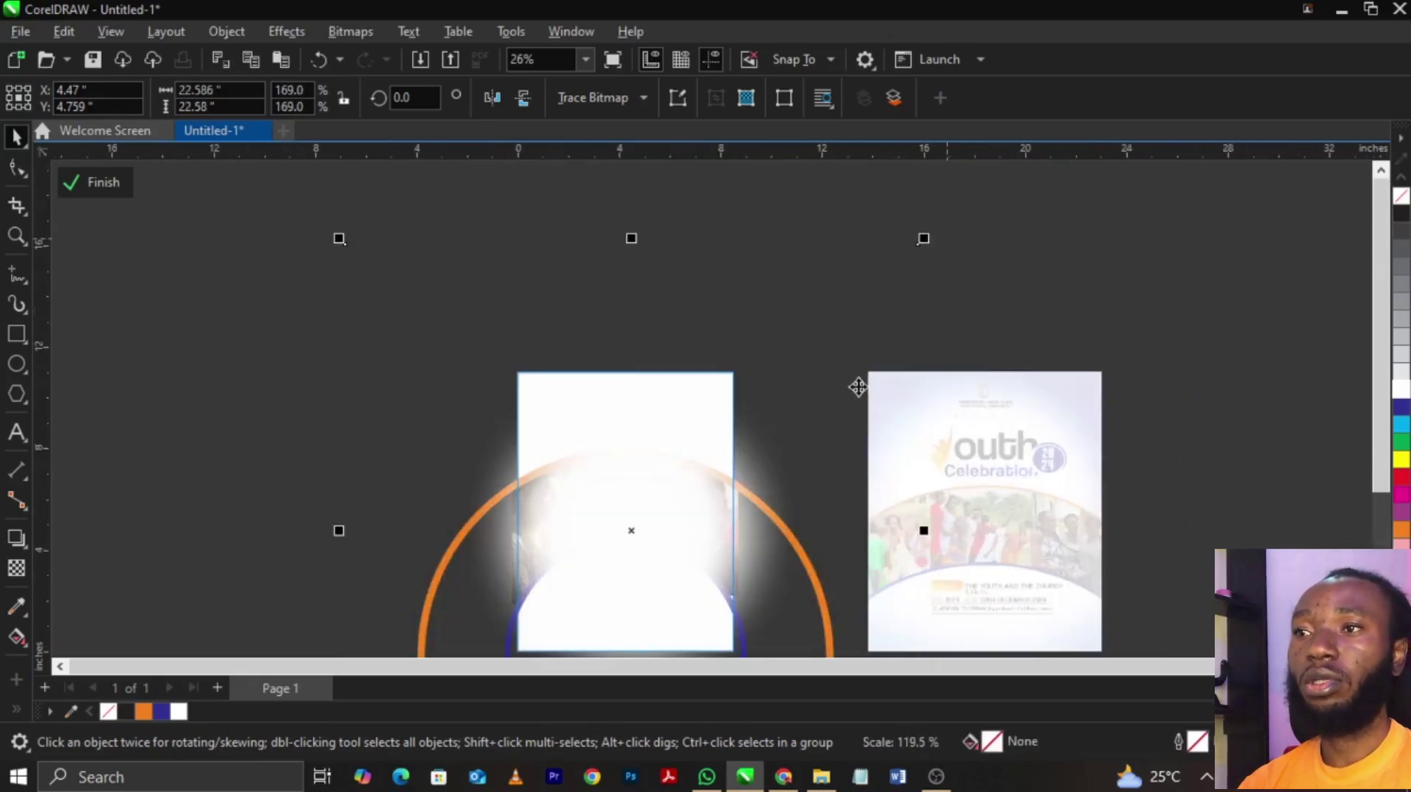
pyautogui.moveTo(845, 391); pyautogui.dragTo(840, 393)
# - Send the glow behind the rings and photos, enlarge it slightly, and finish editing the PowerClip
pyautogui.hotkey('shift', 'pagedown')
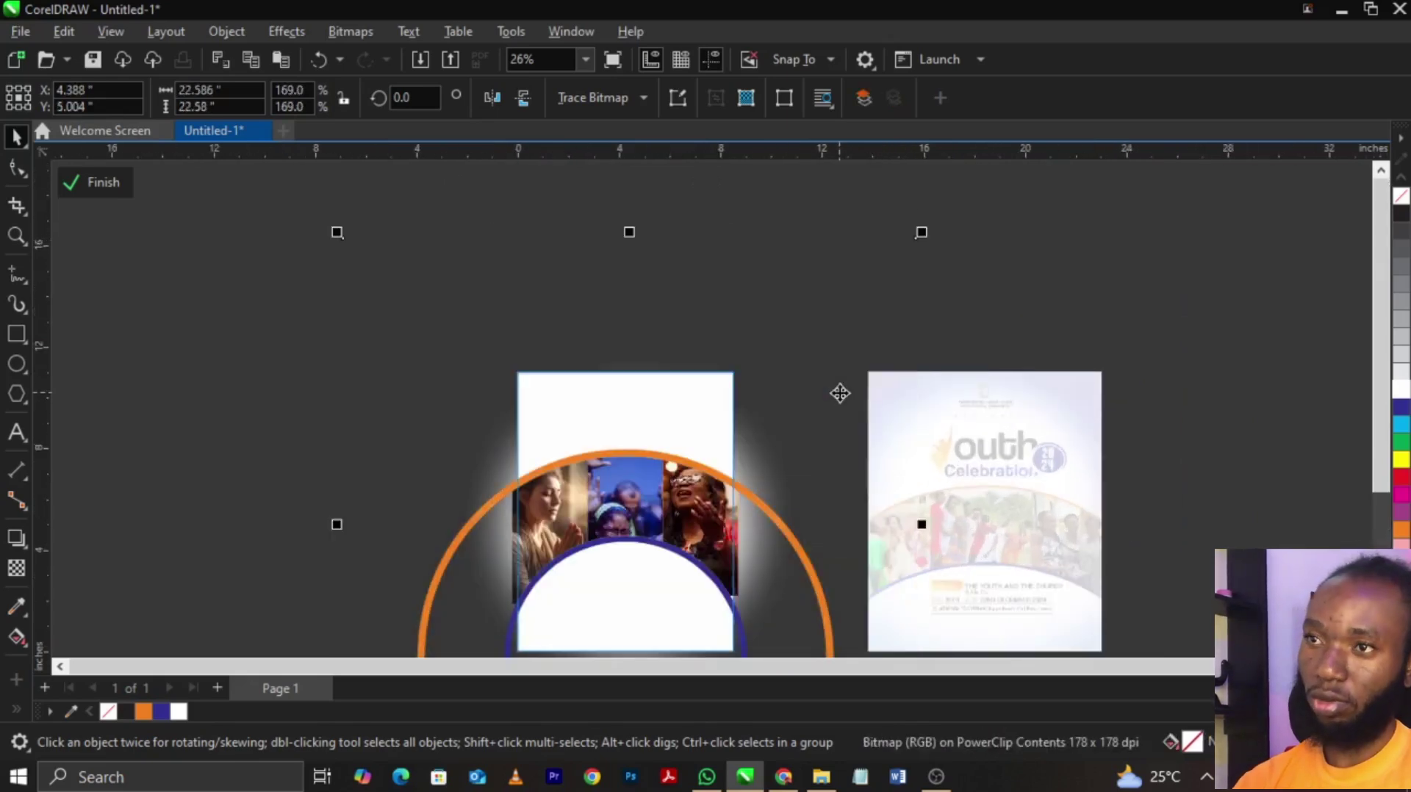
pyautogui.moveTo(927, 230); pyautogui.dragTo(948, 214)
pyautogui.keyDown('ctrl'); pyautogui.click(1040, 255); pyautogui.keyUp('ctrl')
pyautogui.scroll(-2, 1040, 255)
pyautogui.scroll(1, 853, 418)
pyautogui.scroll(2, 853, 418)
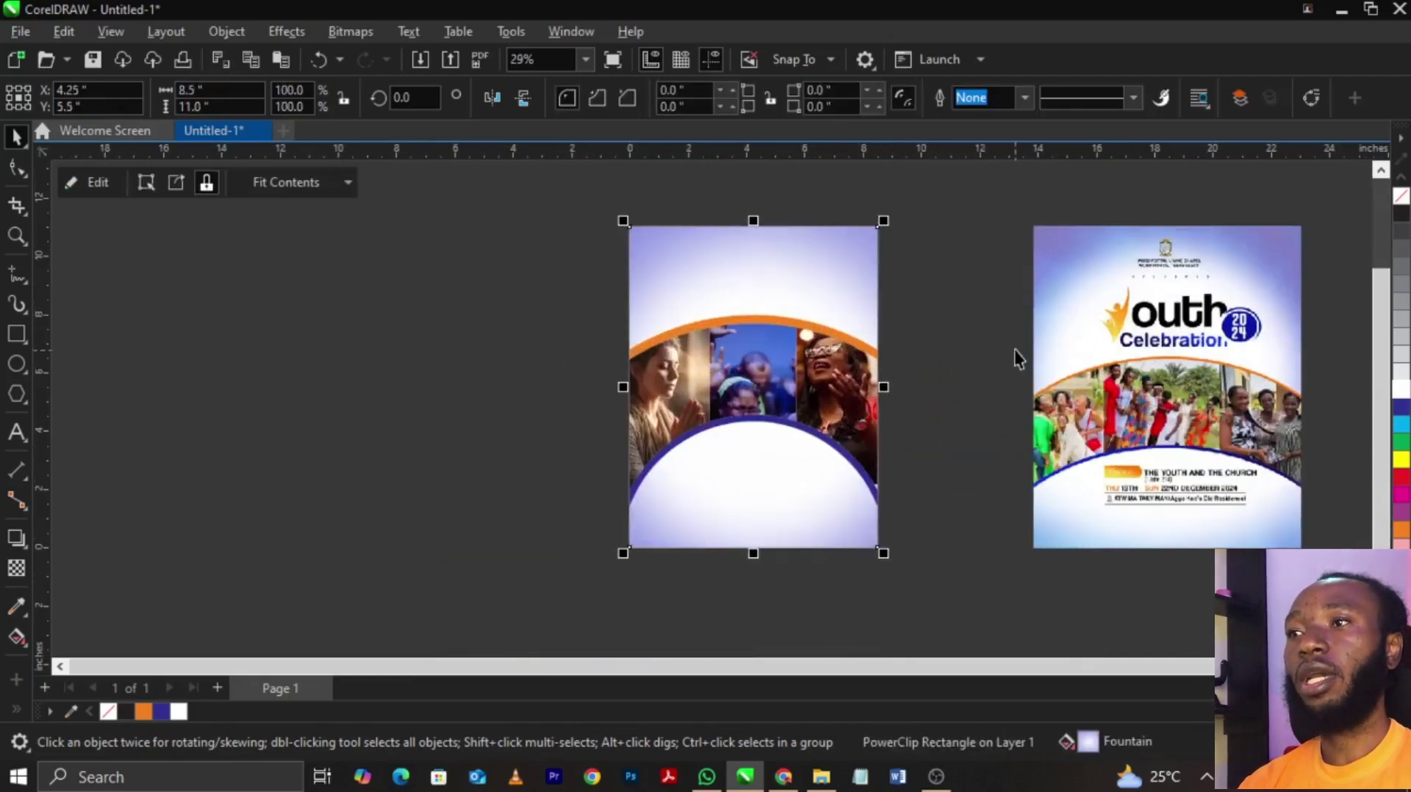
pyautogui.scroll(2, 1174, 339)
pyautogui.scroll(-1, 1149, 460)
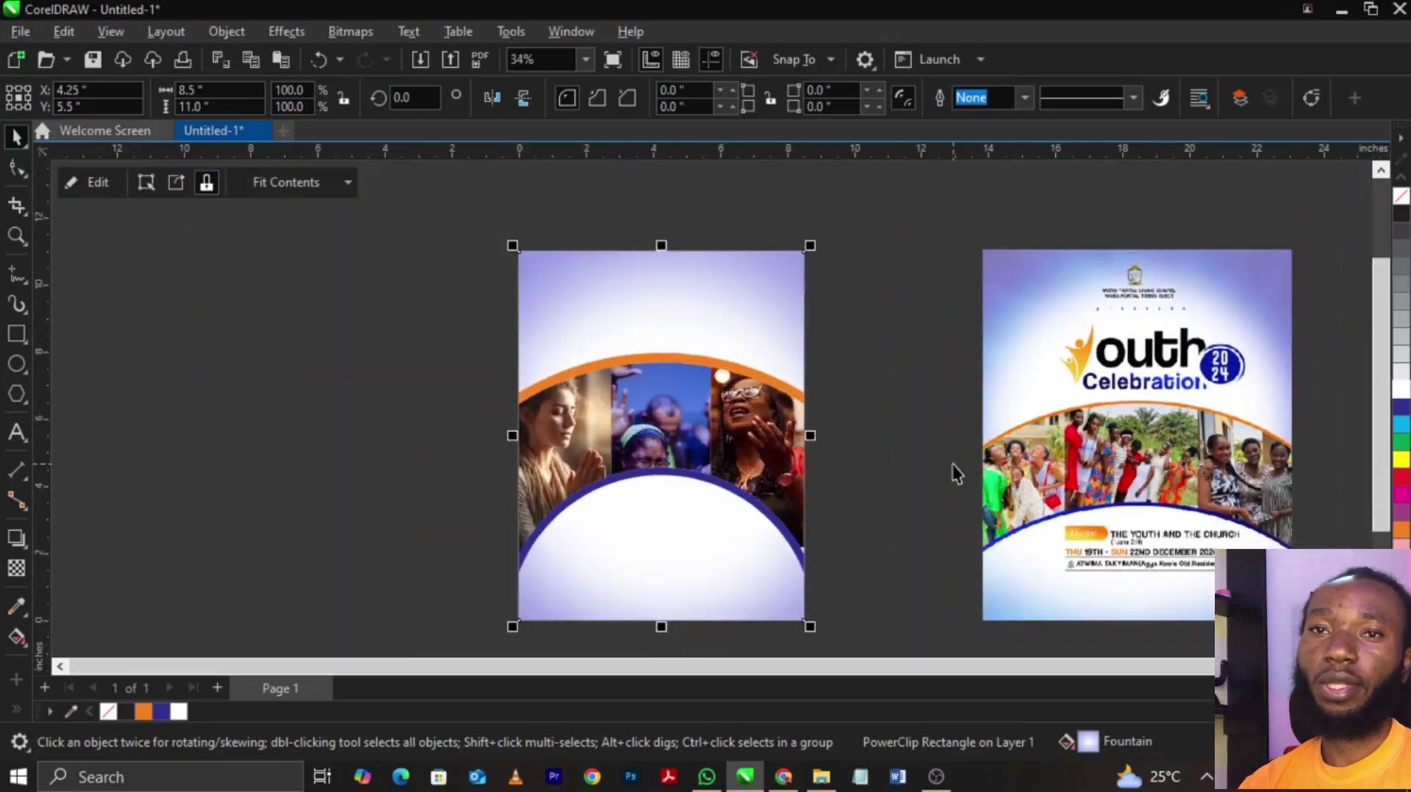
# - Open the page PowerClip for editing, shrink the orange ring about its centre to about 16.04 inches wide, and finish editing
pyautogui.click(911, 466)
pyautogui.scroll(1, 676, 356)
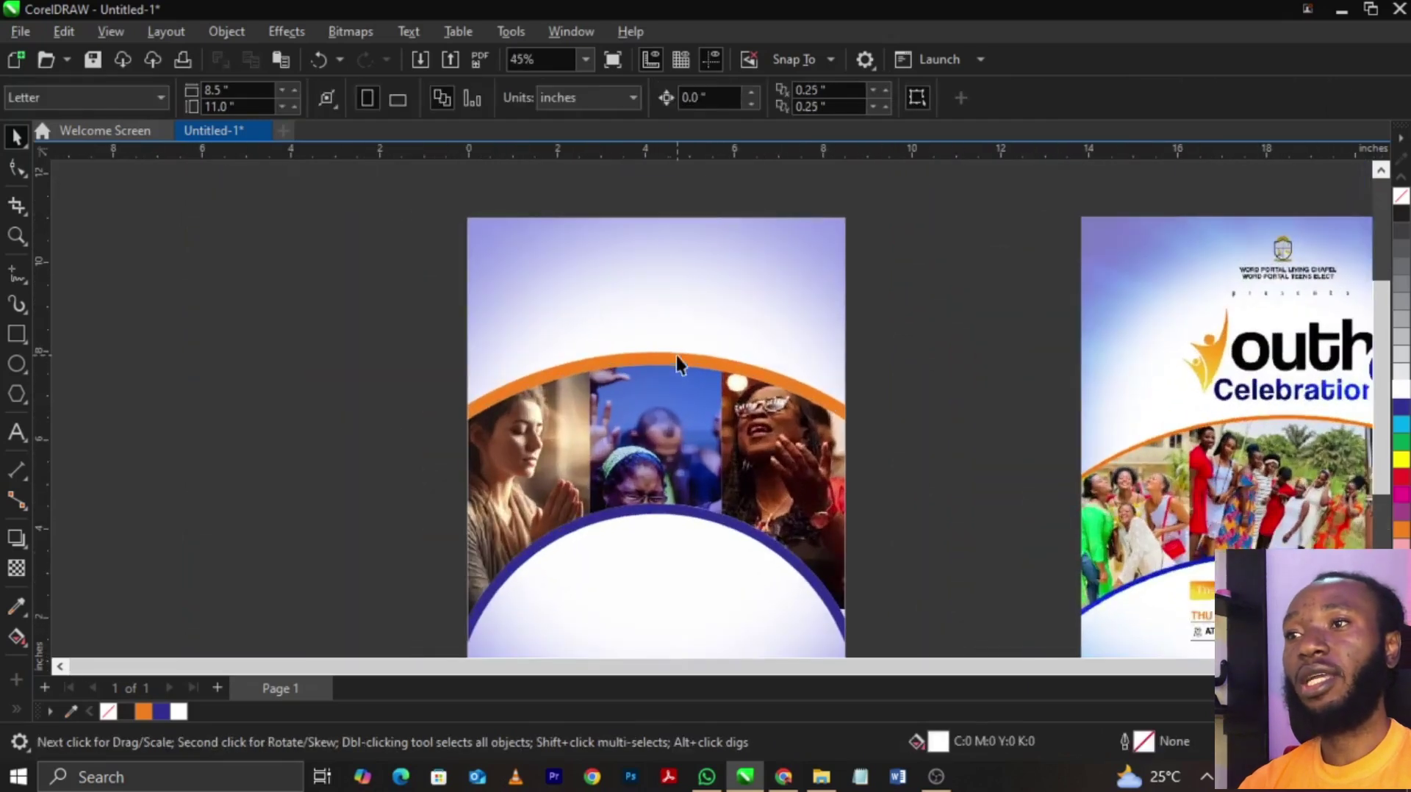
pyautogui.doubleClick(686, 354)
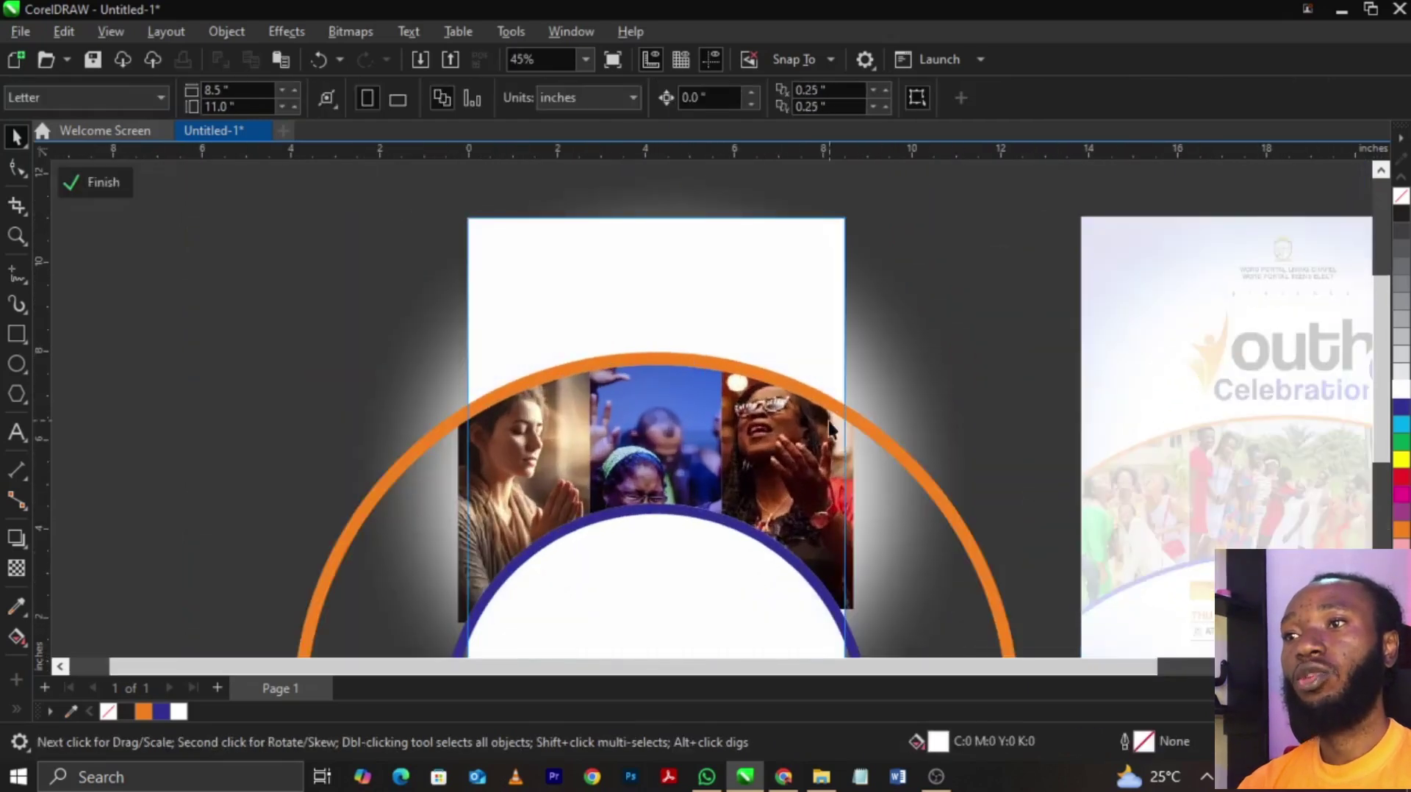
pyautogui.click(988, 568)
pyautogui.moveTo(986, 583)
pyautogui.mouseDown()
pyautogui.moveTo(1013, 577)
pyautogui.moveTo(992, 558)
pyautogui.mouseUp()
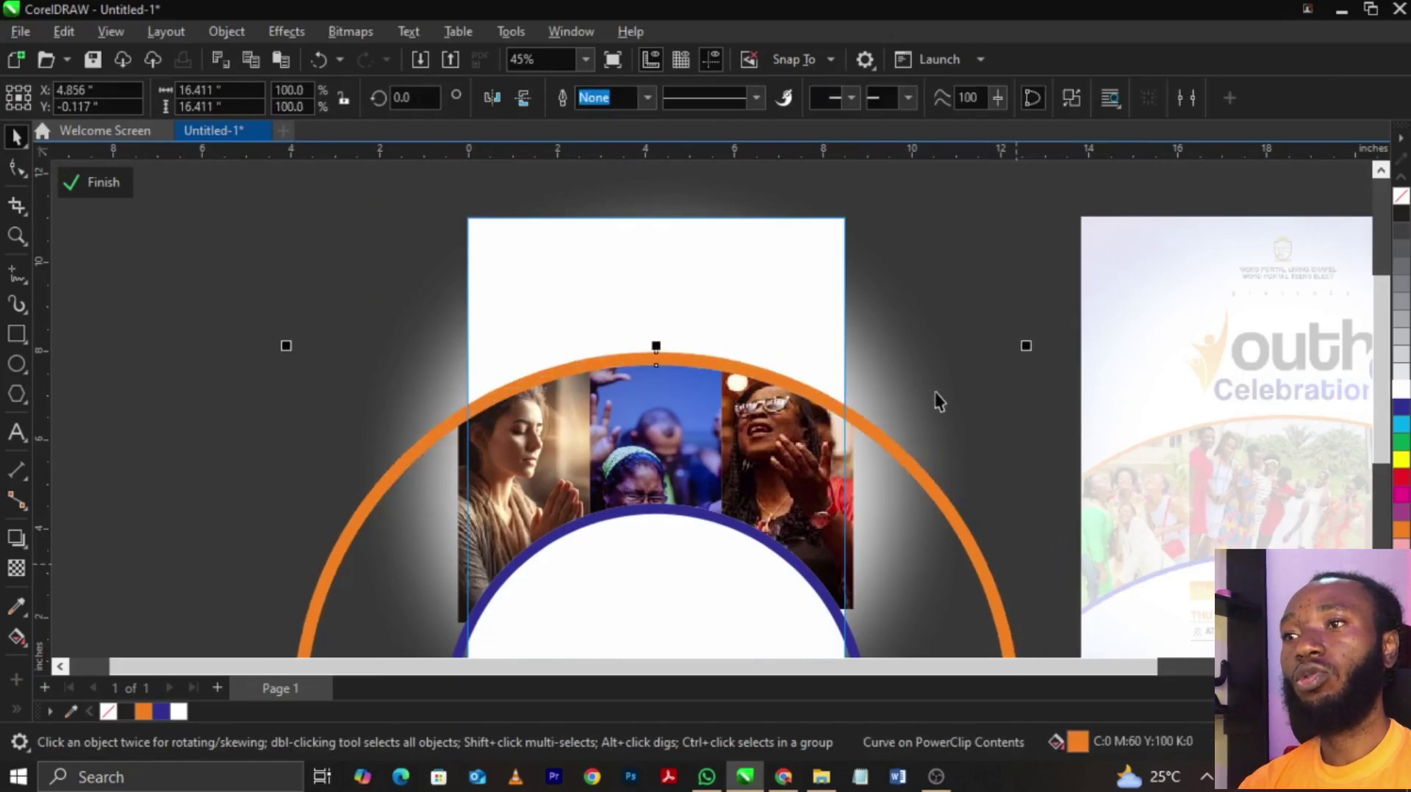
pyautogui.scroll(1, 944, 389)
pyautogui.moveTo(1050, 336); pyautogui.dragTo(1052, 344)
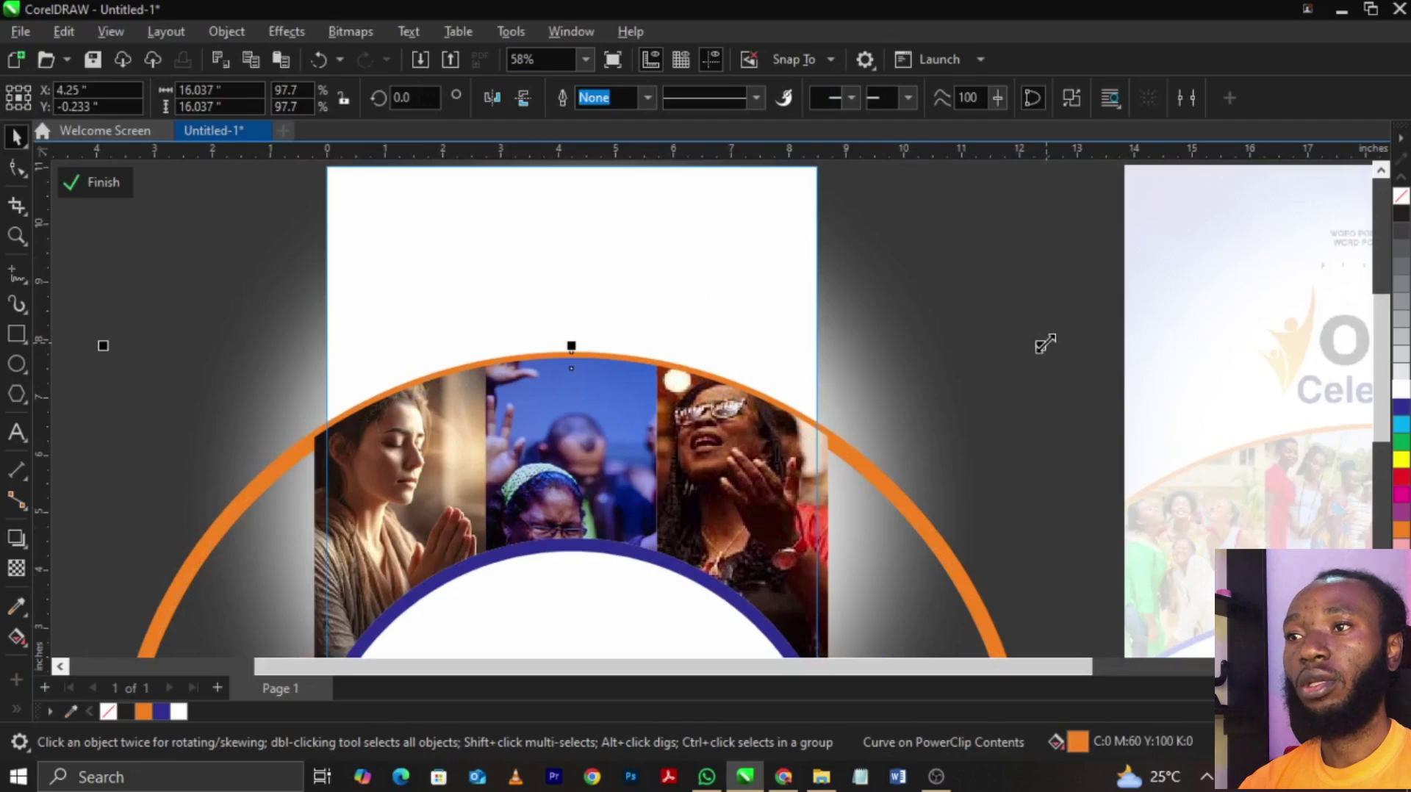
pyautogui.scroll(-2, 803, 294)
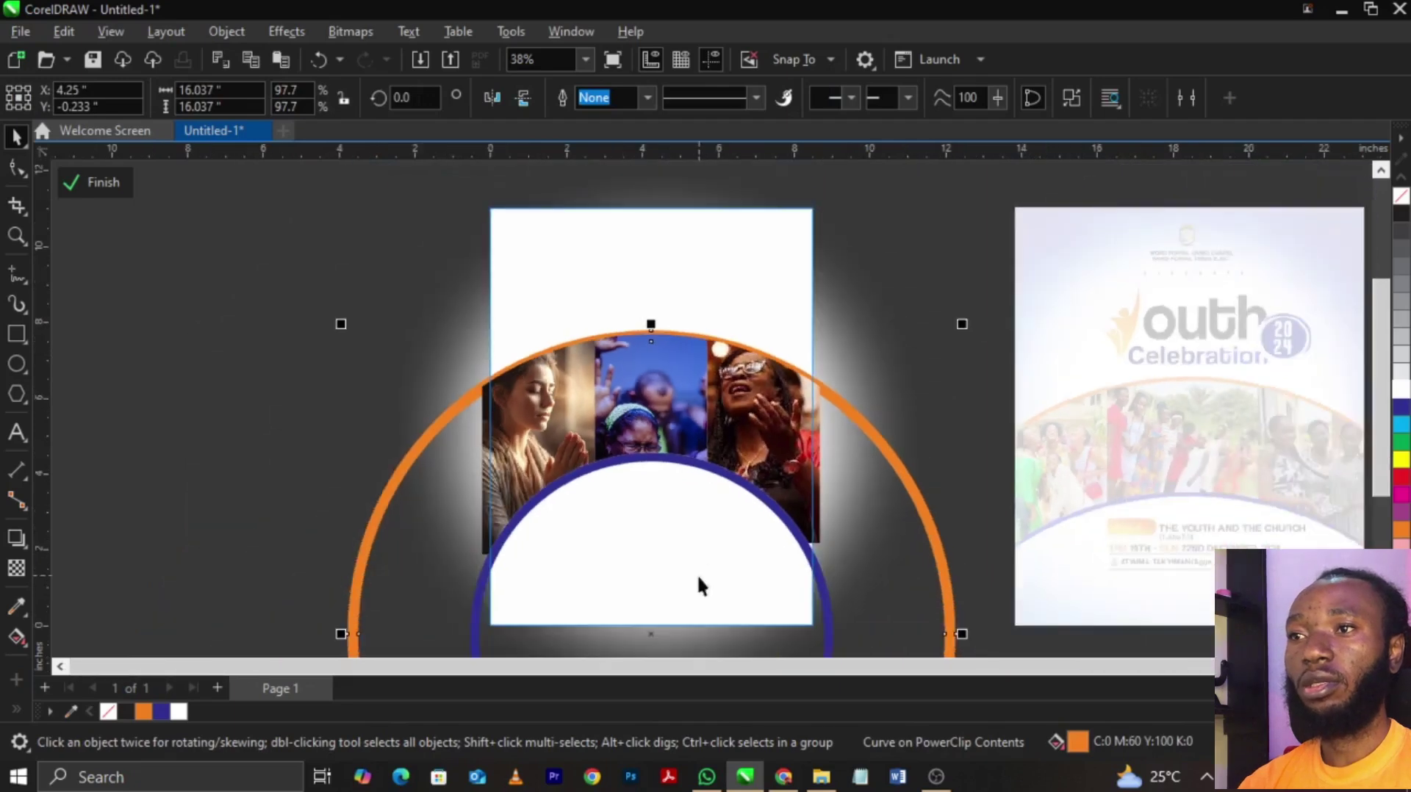
pyautogui.click(830, 619)
pyautogui.keyDown('ctrl'); pyautogui.click(249, 396); pyautogui.keyUp('ctrl')
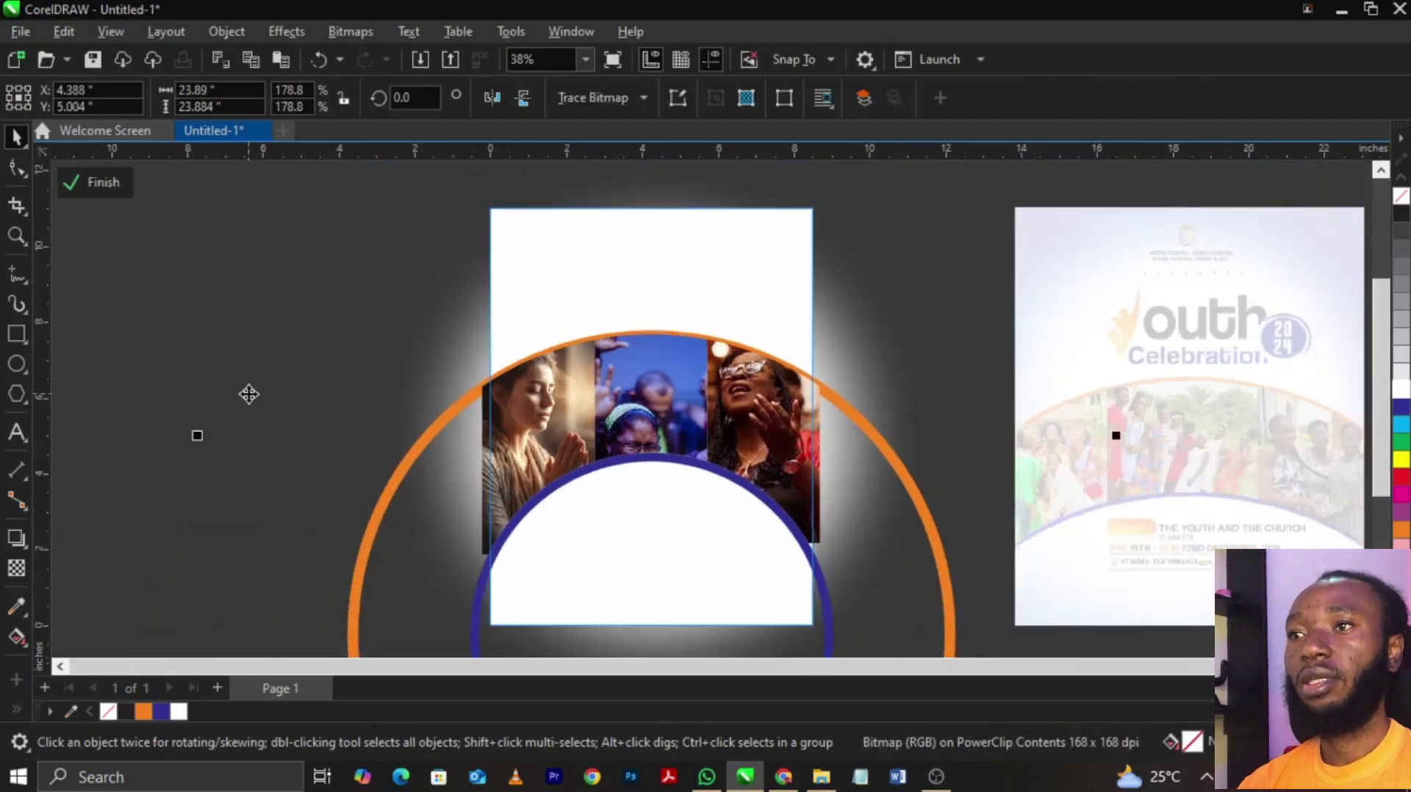
pyautogui.keyDown('ctrl'); pyautogui.click(161, 418); pyautogui.keyUp('ctrl')
pyautogui.click(161, 418)
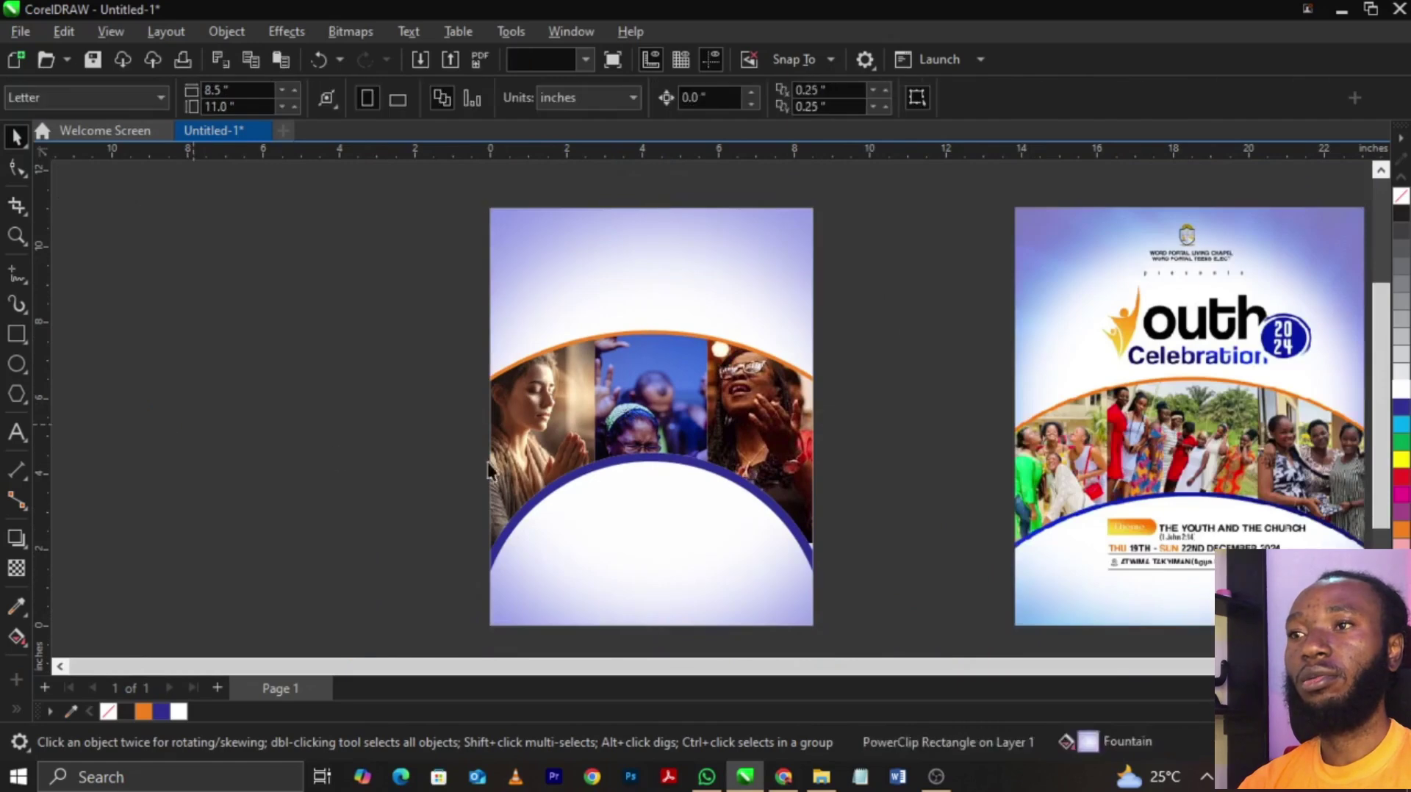
# - Reopen the page PowerClip for editing and select the blue ring below the photo band
pyautogui.doubleClick(639, 548)
pyautogui.click(618, 632)
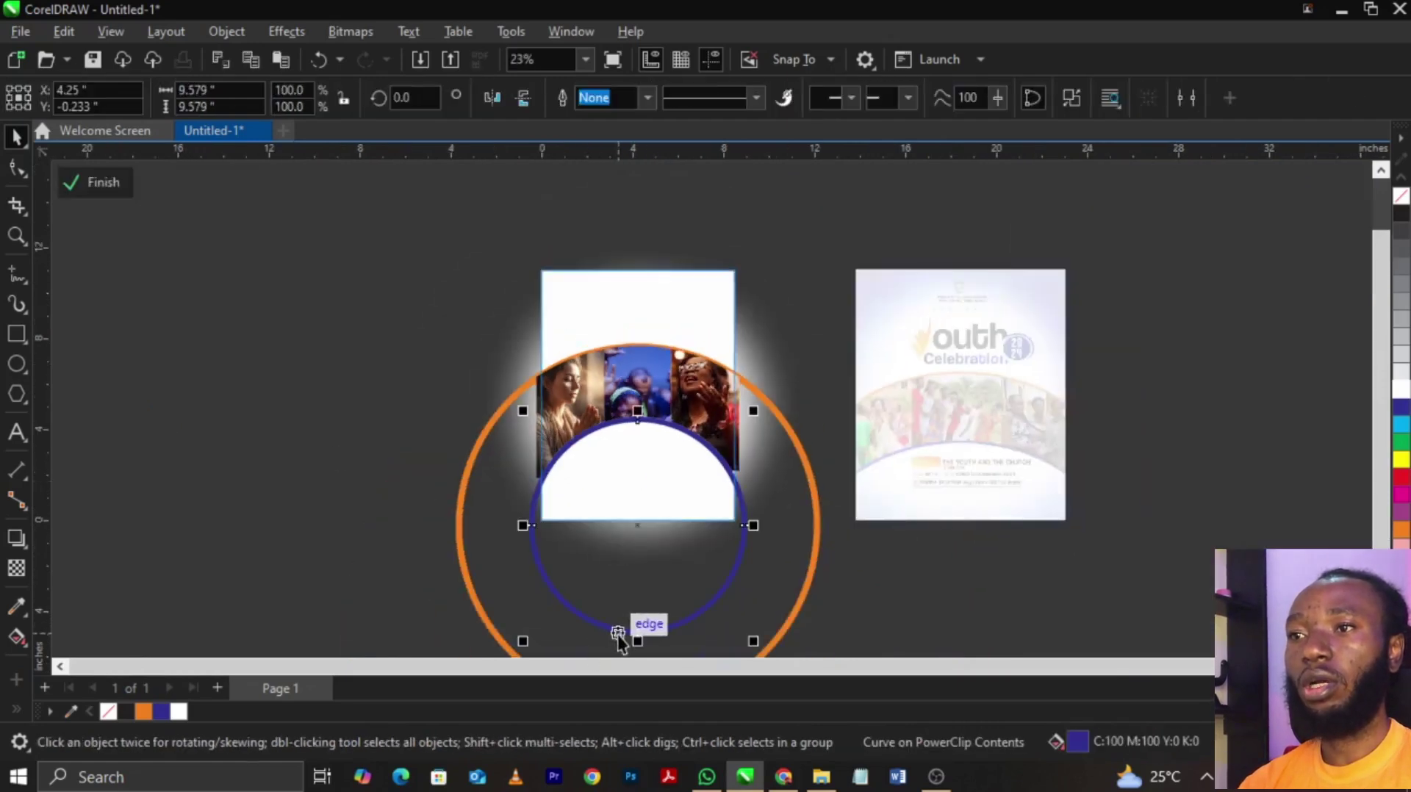
pyautogui.scroll(2, 704, 655)
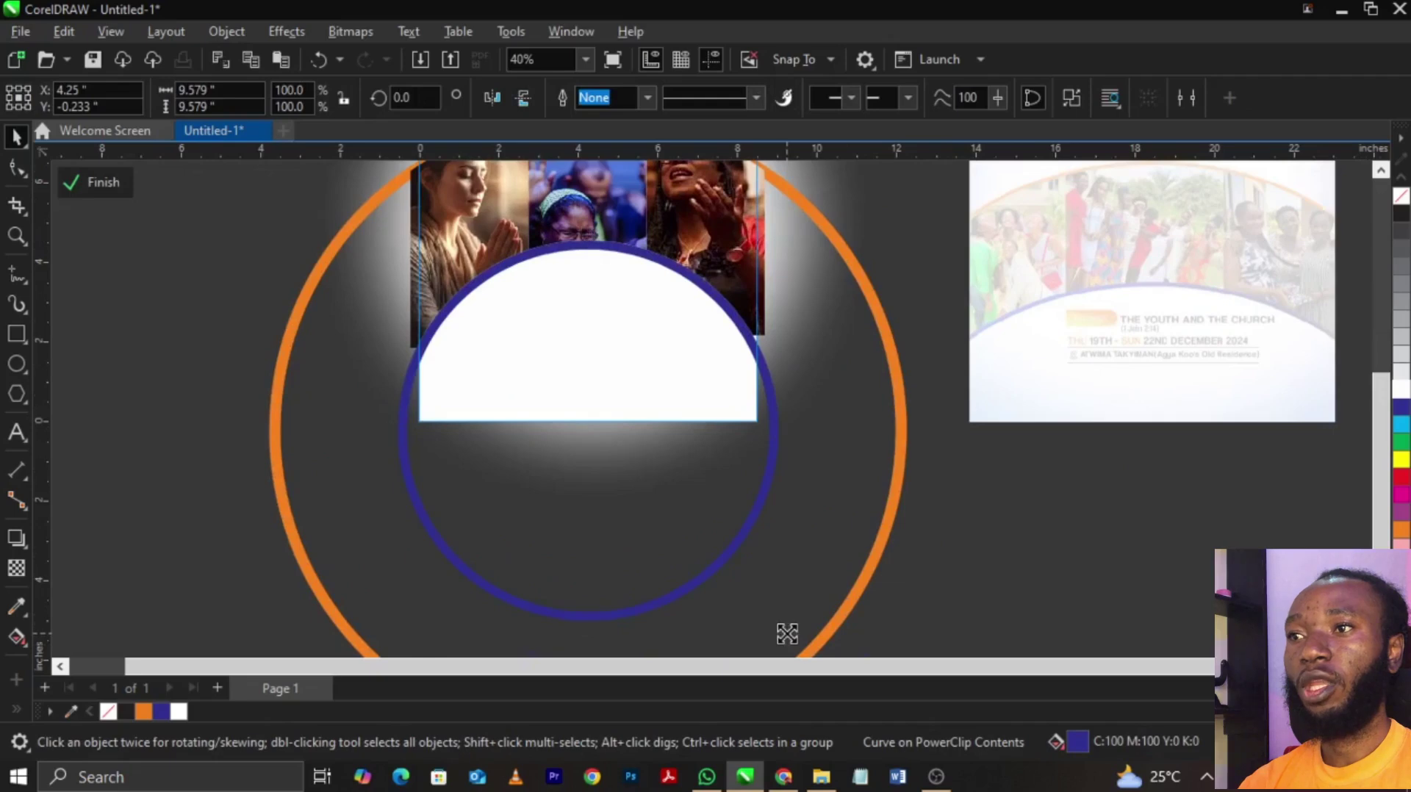
pyautogui.moveTo(787, 633); pyautogui.dragTo(779, 623)
pyautogui.scroll(3, 660, 260)
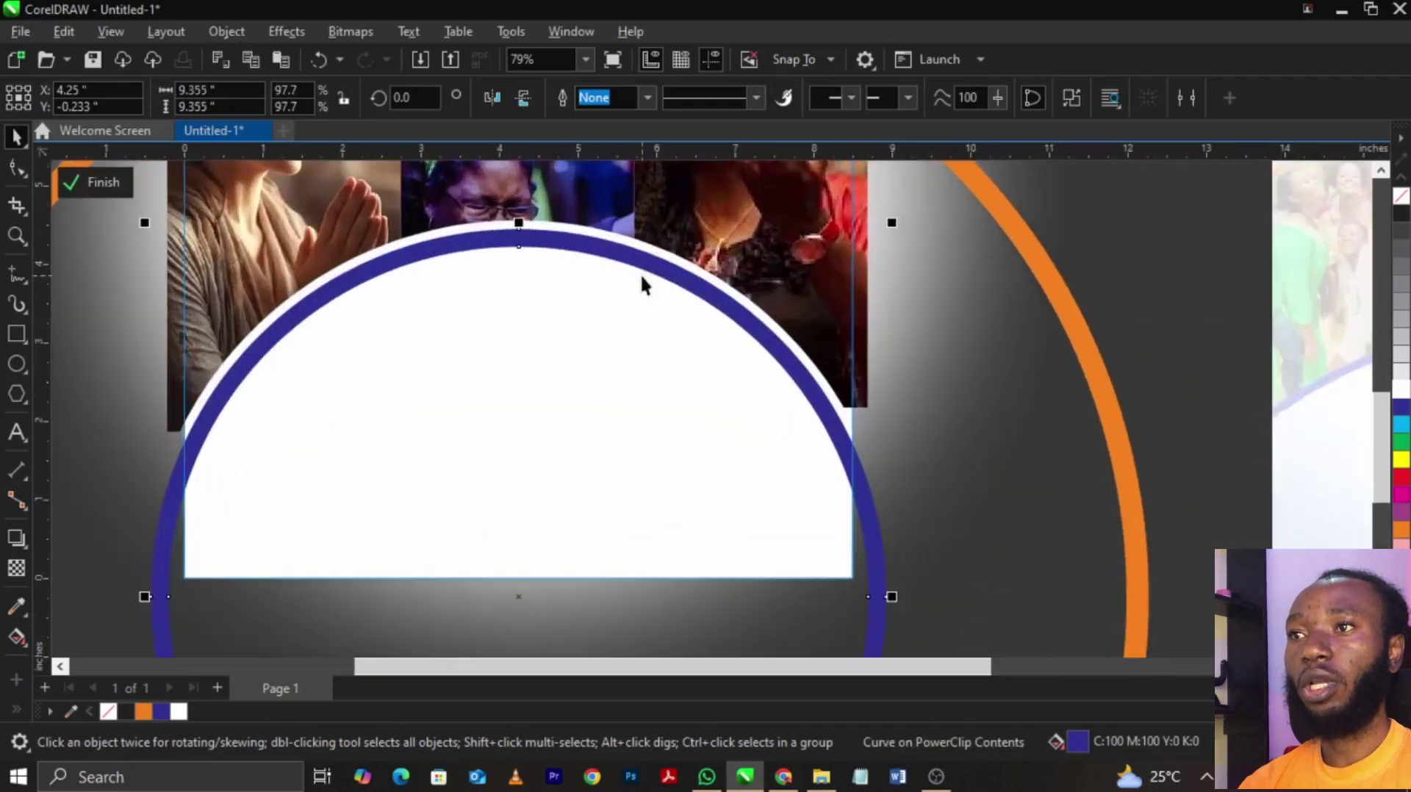
pyautogui.hotkey('ctrl', 'z')
# - Enlarge the blue ring slightly about its centre so its visible band is thinner, and finish editing the PowerClip
pyautogui.moveTo(902, 214)
pyautogui.mouseDown()
pyautogui.moveTo(933, 208)
pyautogui.moveTo(918, 197)
pyautogui.mouseUp()
pyautogui.scroll(-3, 814, 287)
pyautogui.keyDown('ctrl'); pyautogui.click(227, 341); pyautogui.keyUp('ctrl')
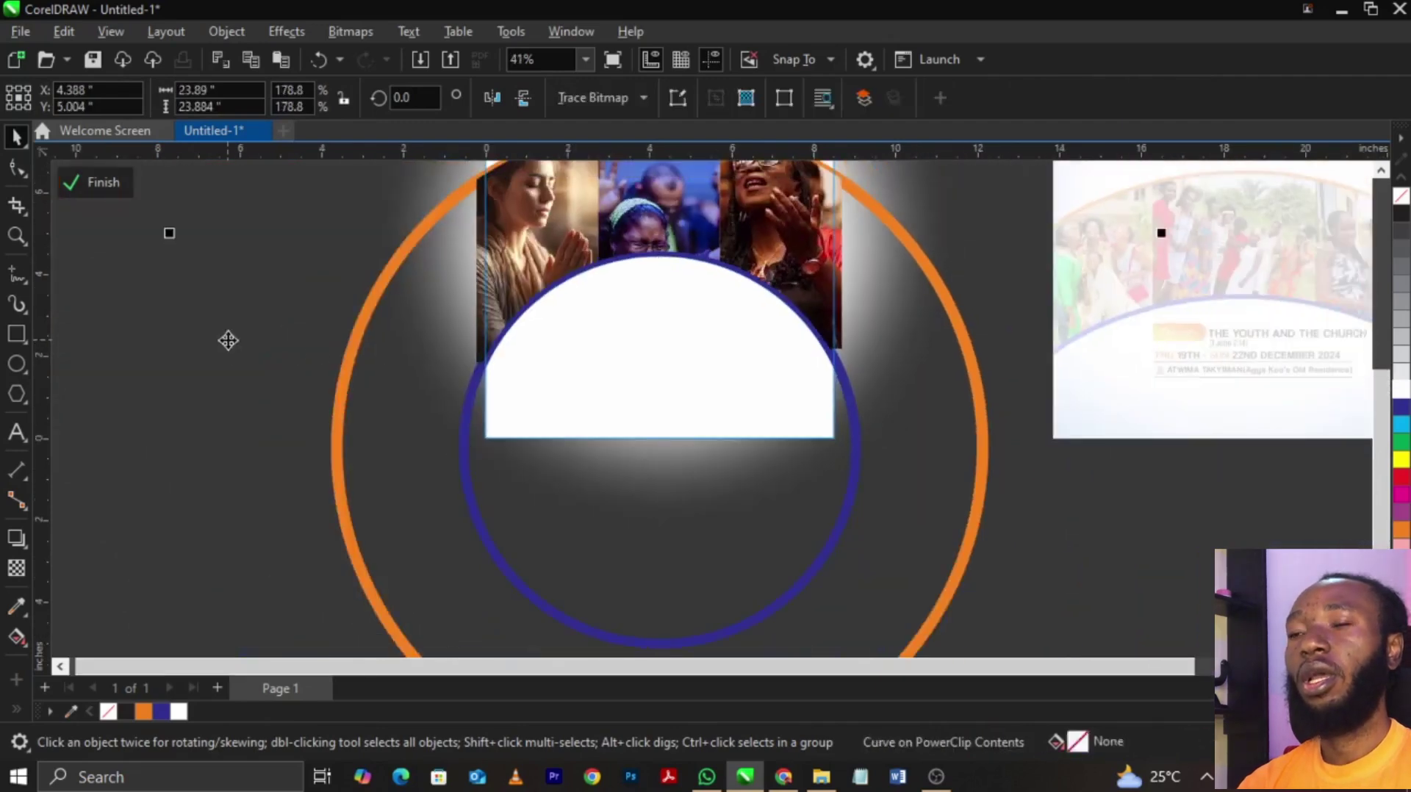
pyautogui.keyDown('ctrl'); pyautogui.click(227, 340); pyautogui.keyUp('ctrl')
pyautogui.keyDown('ctrl'); pyautogui.click(164, 406); pyautogui.keyUp('ctrl')
pyautogui.click(120, 440)
# - Move the Youth Celebration sample horizontally until it sits directly beside the flyer page
pyautogui.scroll(-1, 516, 505)
pyautogui.scroll(2, 681, 268)
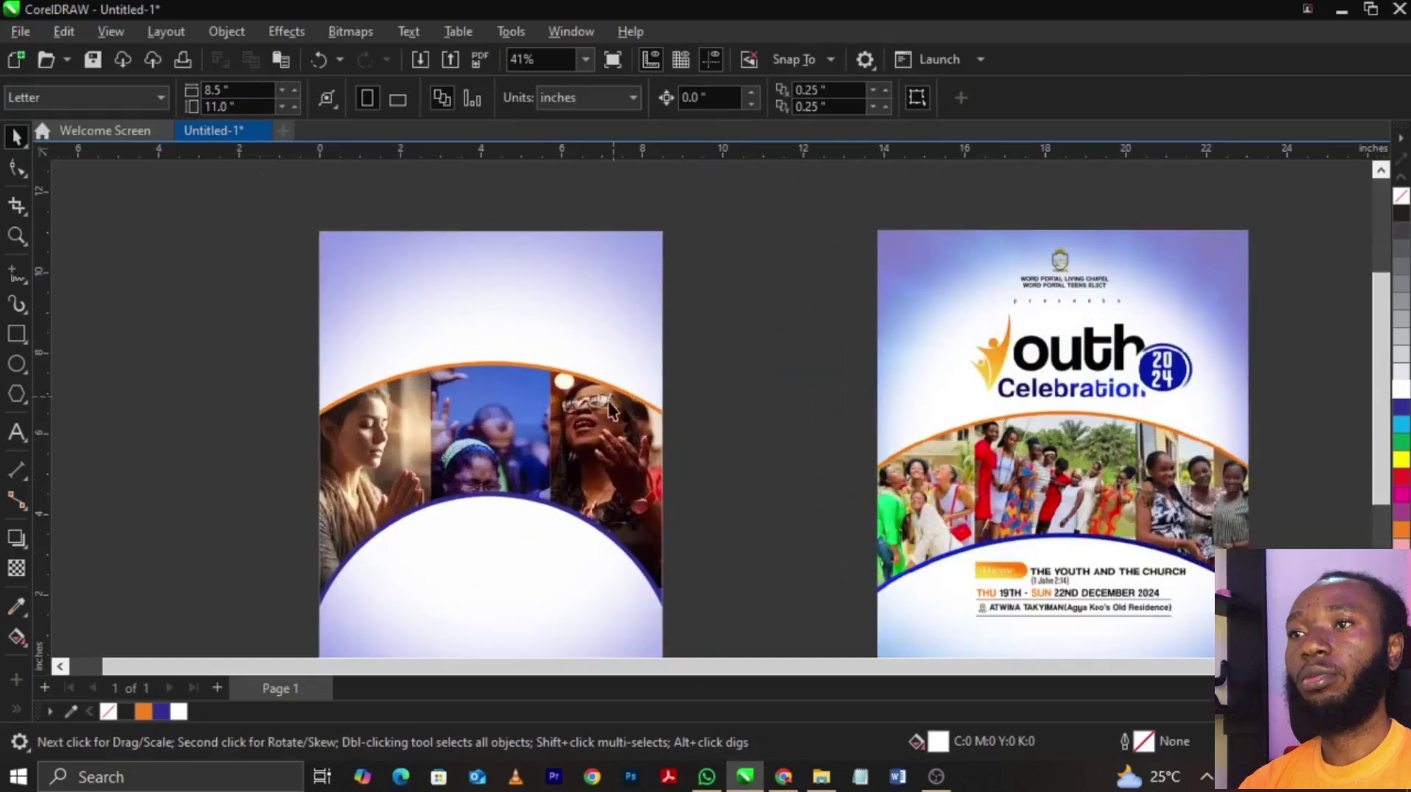
pyautogui.scroll(-1, 585, 397)
pyautogui.scroll(2, 508, 453)
pyautogui.scroll(-2, 535, 374)
pyautogui.scroll(-3, 535, 373)
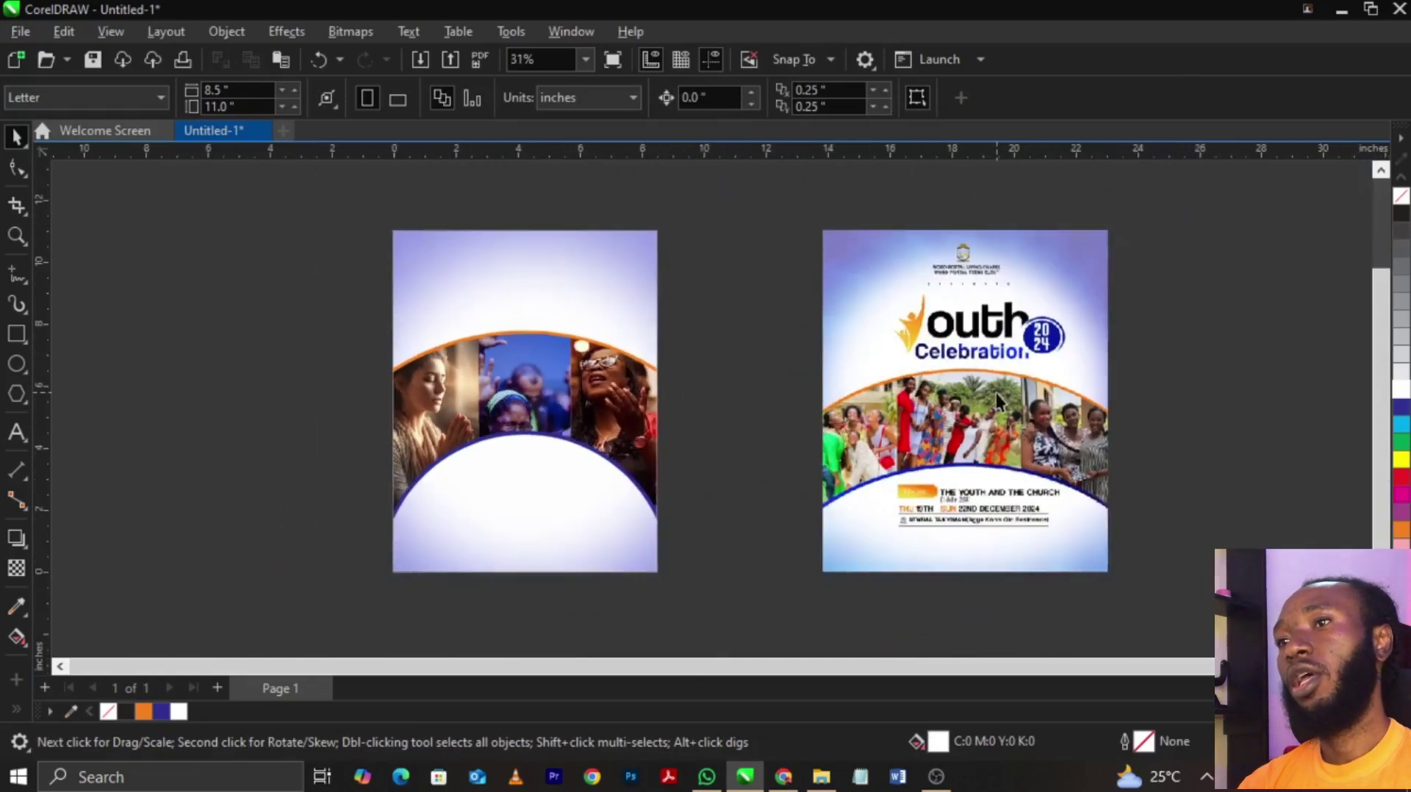
pyautogui.moveTo(1048, 437); pyautogui.dragTo(673, 437)
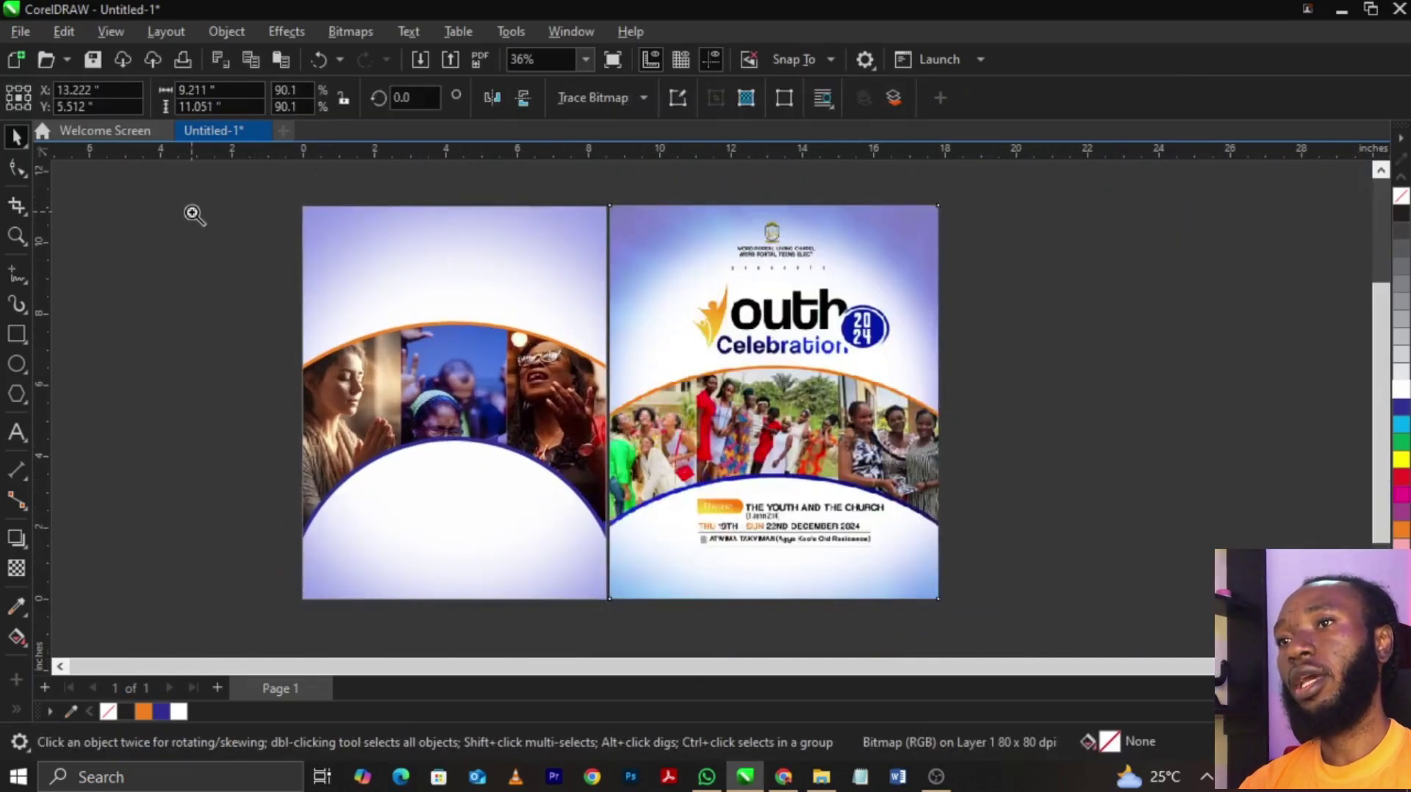
# - Fit the flyer and the sample in view and compare them side by side in a full-screen preview
pyautogui.press('z')
pyautogui.moveTo(273, 202); pyautogui.dragTo(976, 620)
pyautogui.press('space')
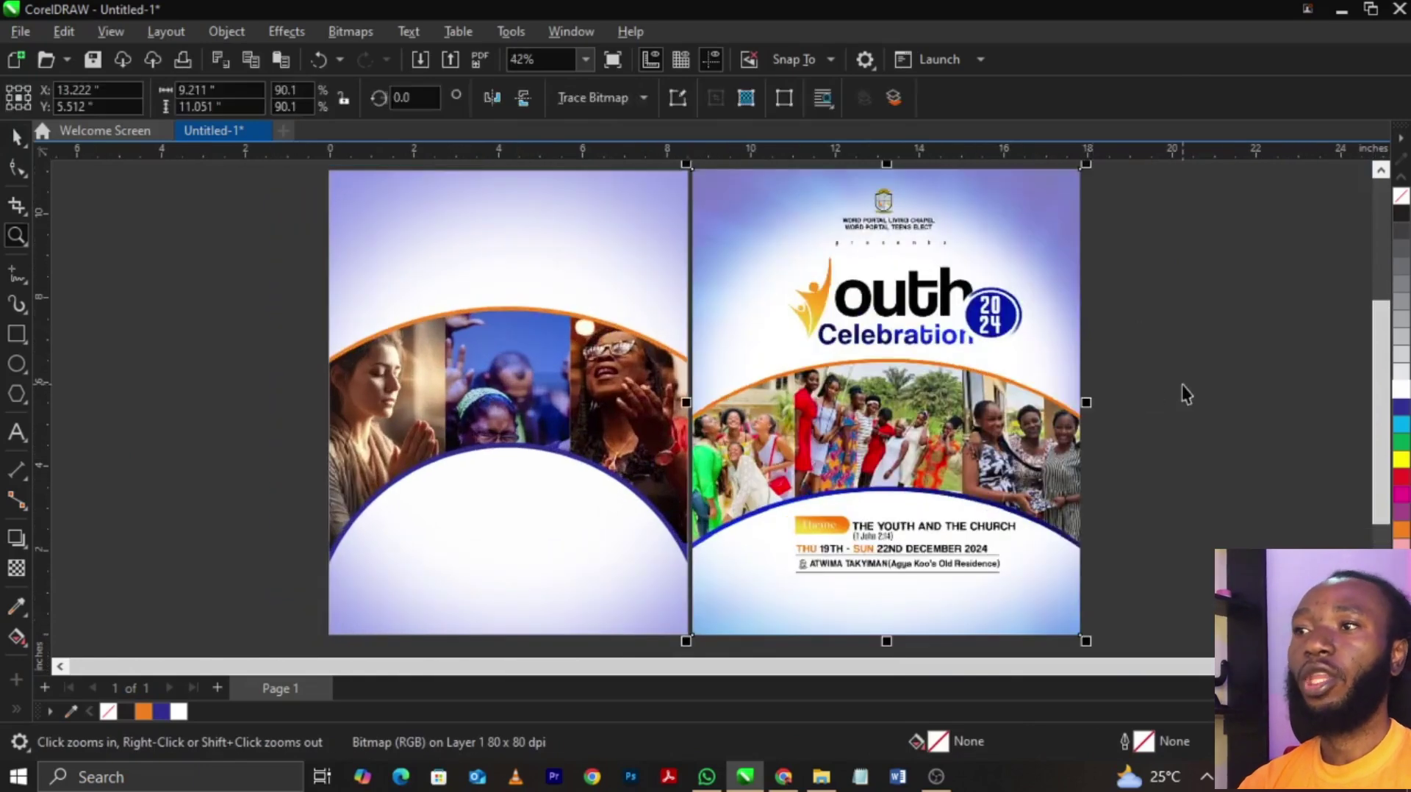
pyautogui.click(1182, 385)
pyautogui.press('F9')
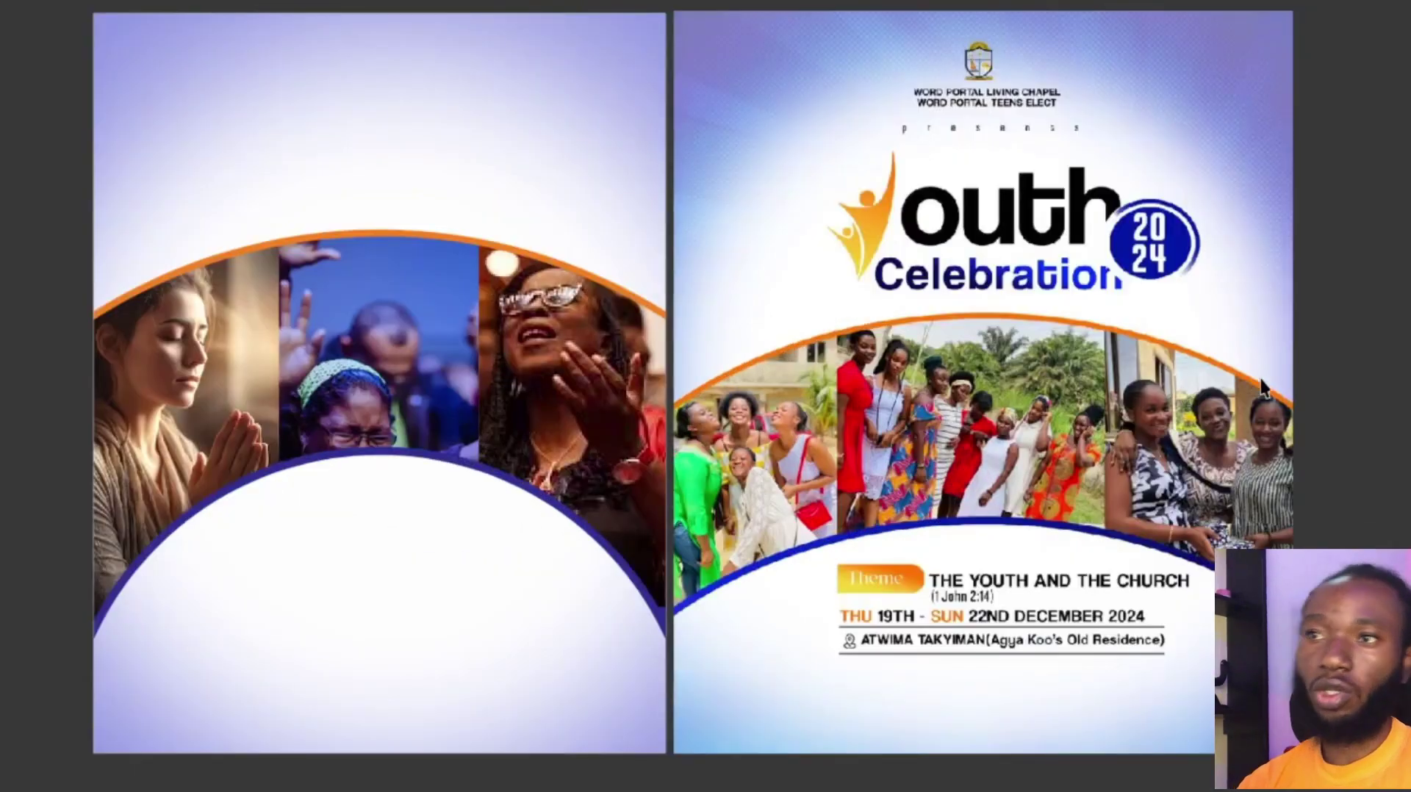